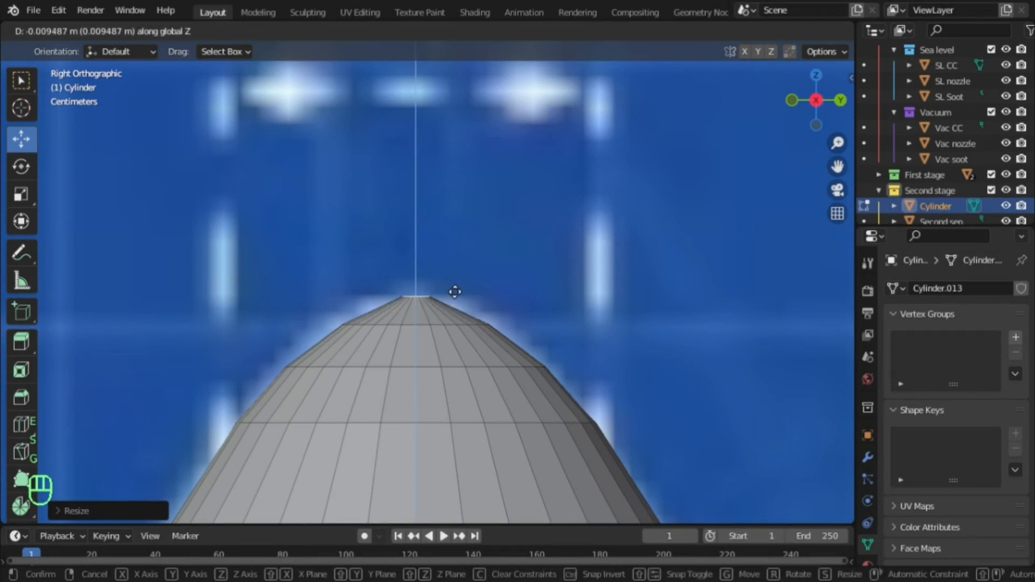
Lower and resize the nose cone's top face so it follows the rounded tip outline on the blueprint
left_click(464, 293)
key("s")
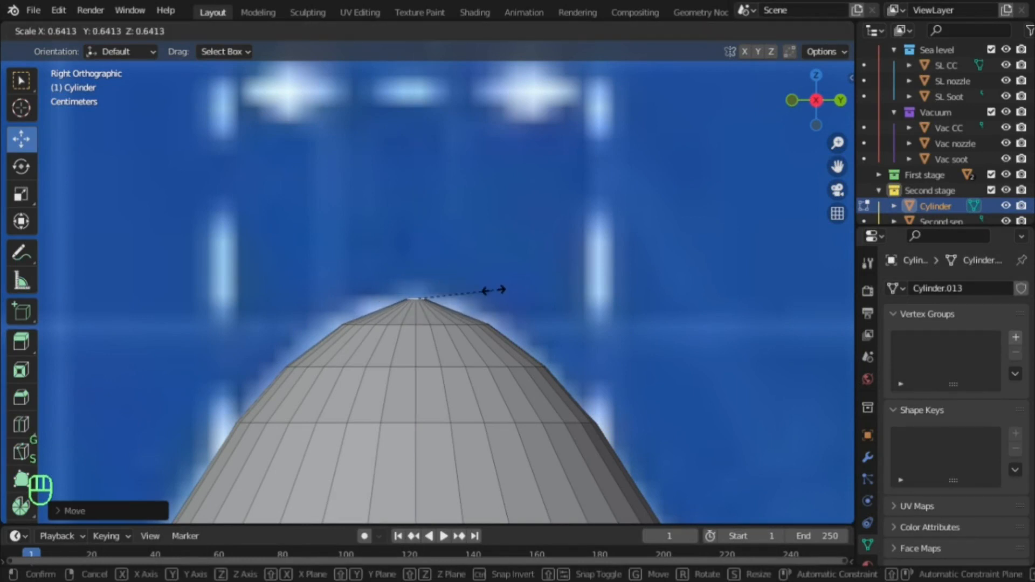
left_click(641, 302)
scroll(569, 319, "up", 1)
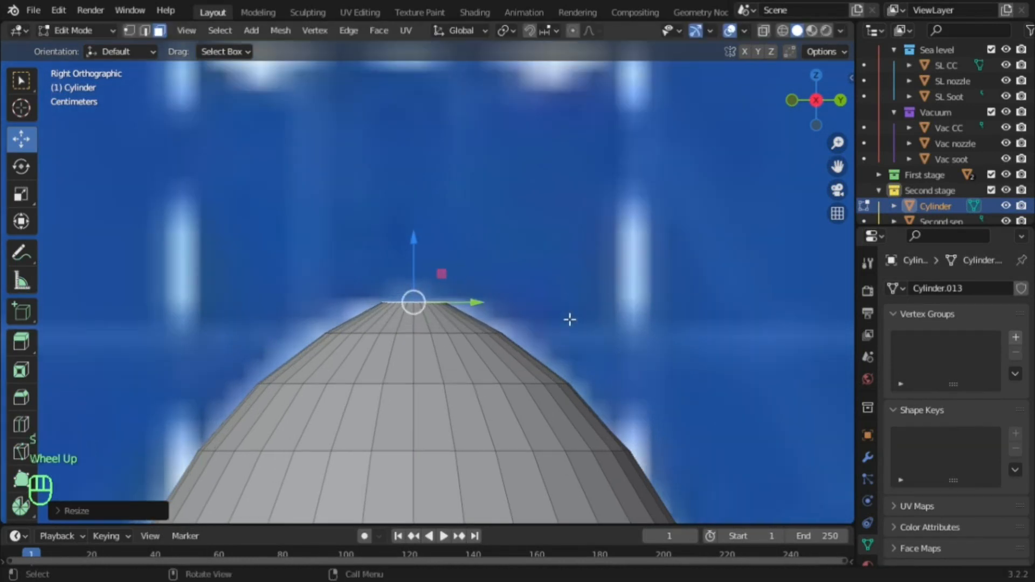
key("s")
left_click(636, 322)
key("g")
left_click(652, 328)
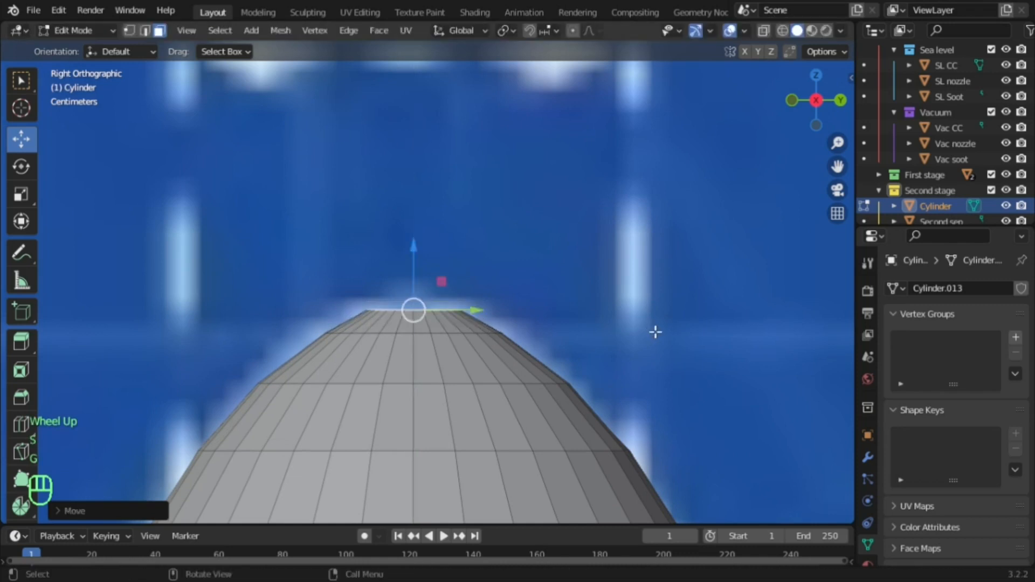
Extrude the nose cone's top face slightly upward and scale it almost to a point, finishing the mesh edit
key("e")
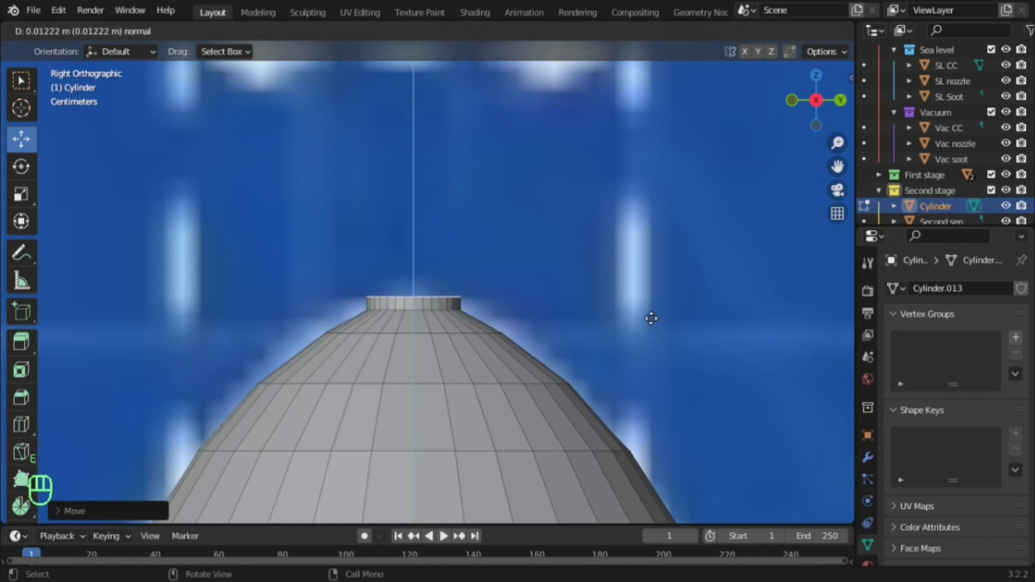
left_click(651, 319)
key("s")
left_click(428, 282)
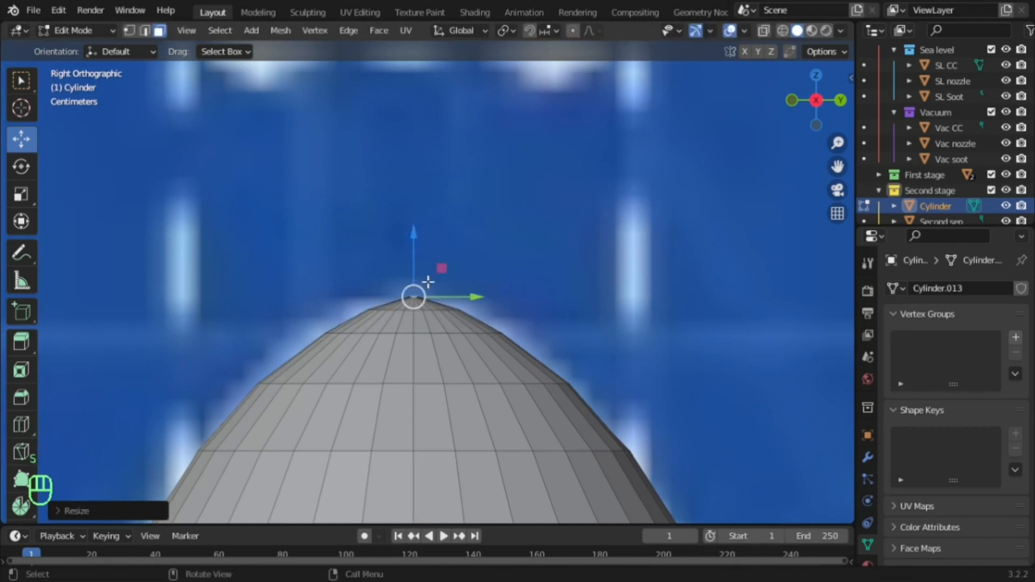
key("Tab")
Shade the fairing smooth and enable Auto Smooth at 30°
scroll(427, 269, "down", 7)
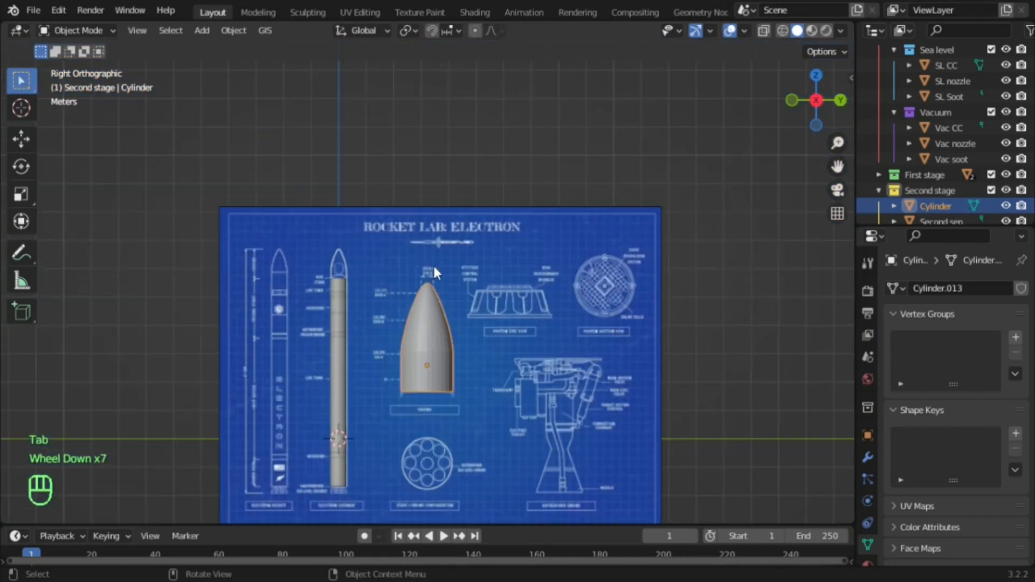
middle_click_drag(429, 269, 482, 245, "shift")
scroll(481, 245, "up", 2)
right_click(583, 255)
scroll(910, 428, "down", 2)
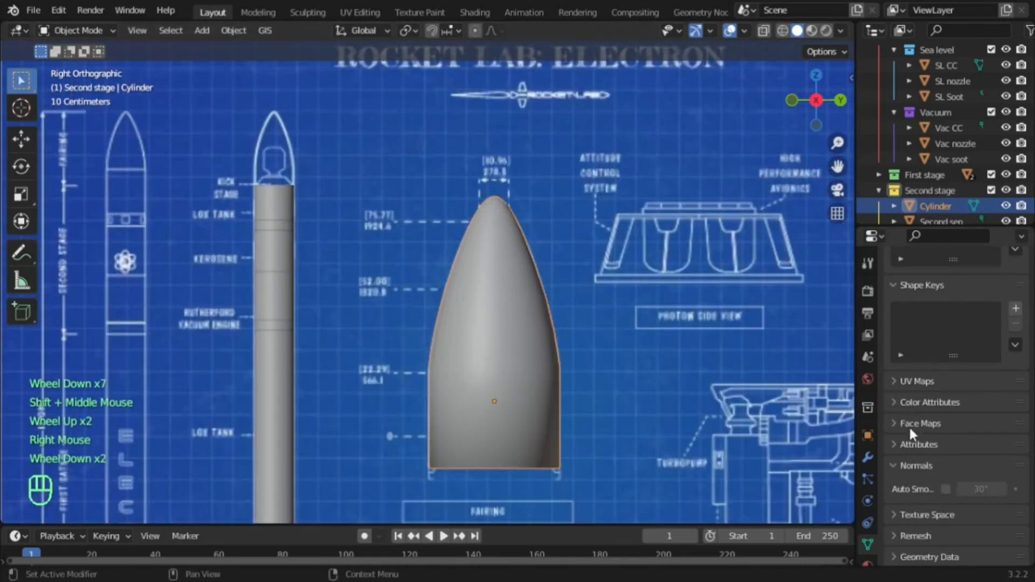
left_click(946, 489)
Move the edge loop between the fairing's straight base and its taper down along Z by about 0.155 m
middle_click_drag(523, 423, 434, 332, "shift")
scroll(418, 283, "up", 2)
key("Tab")
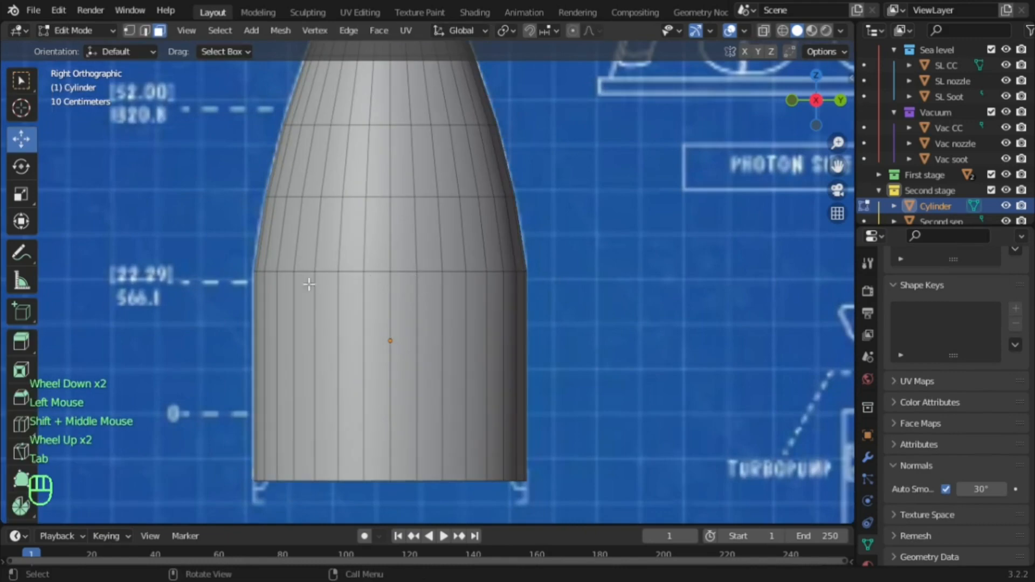
key("2")
left_click_drag(247, 289, 624, 238)
key("g")
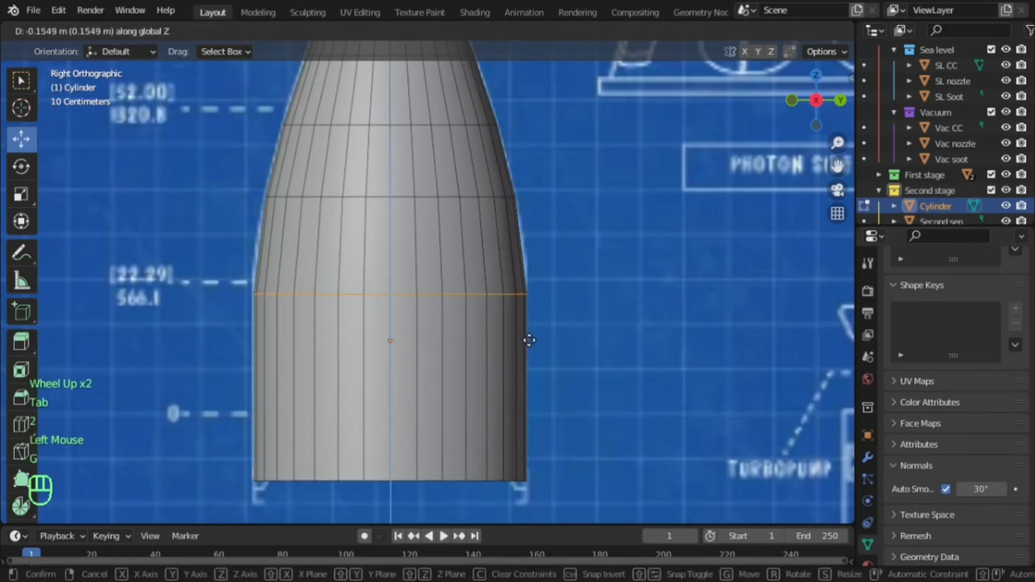
key("Tab")
Delete the face closing the underside of the fairing
scroll(530, 338, "down", 3)
middle_click_drag(527, 333, 494, 352)
scroll(609, 287, "down", 2)
scroll(610, 286, "up", 1)
middle_click_drag(610, 286, 590, 155)
scroll(590, 154, "up", 2)
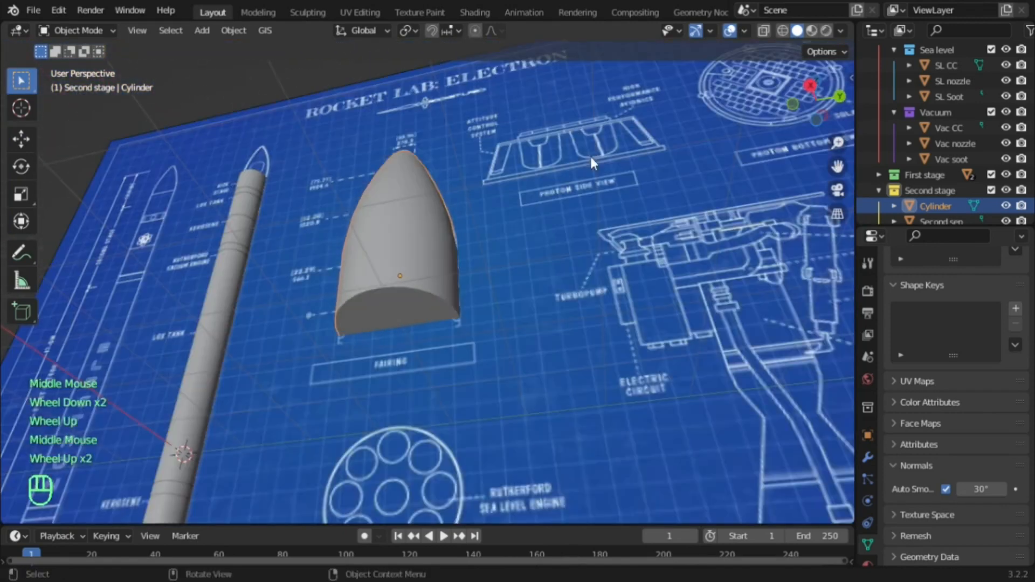
key("Tab")
key("3")
left_click(418, 312)
key("x")
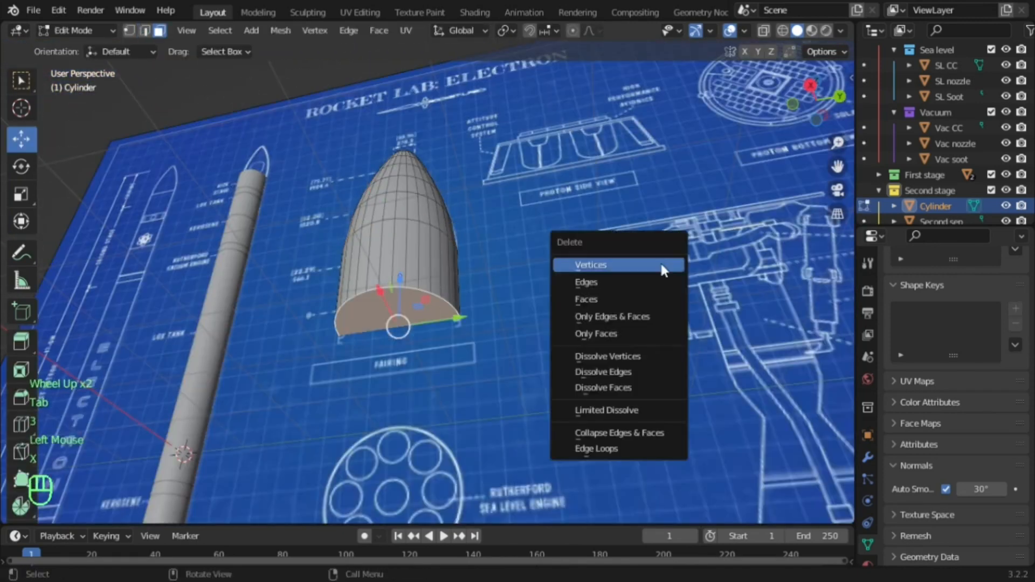
left_click(613, 299)
Inspect the fairing's open underside and its outer shape against the blueprint
scroll(496, 342, "up", 2)
scroll(496, 342, "down", 1)
middle_click_drag(497, 342, 419, 237)
scroll(362, 223, "down", 1)
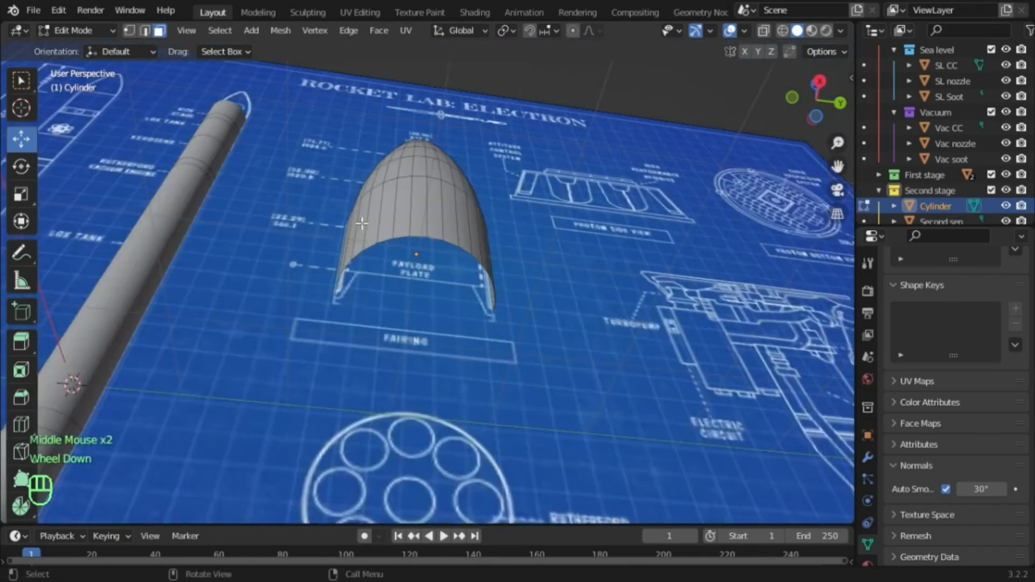
scroll(362, 222, "down", 1)
key("Tab")
middle_click_drag(412, 170, 393, 307)
scroll(429, 293, "down", 1)
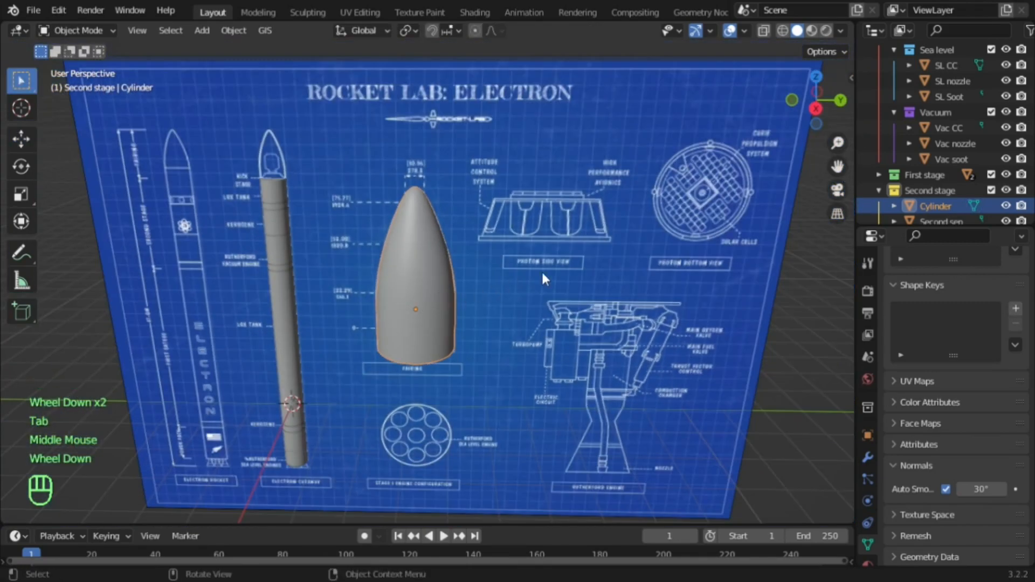
Show the fairing in wireframe from the right orthographic view and prepare its mesh for face selection
left_click(815, 109)
left_click(784, 31)
middle_click_drag(539, 240, 551, 264, "shift")
key("Tab")
scroll(551, 263, "up", 3)
key("3")
Try to select the faces of the fairing's right half, correcting the selection around the nose tip
left_click_drag(541, 136, 426, 489)
middle_click_drag(483, 222, 486, 313, "shift")
scroll(485, 312, "up", 2)
left_click_drag(481, 213, 443, 322, "shift")
scroll(381, 123, "up", 4)
middle_click_drag(369, 136, 345, 281, "shift")
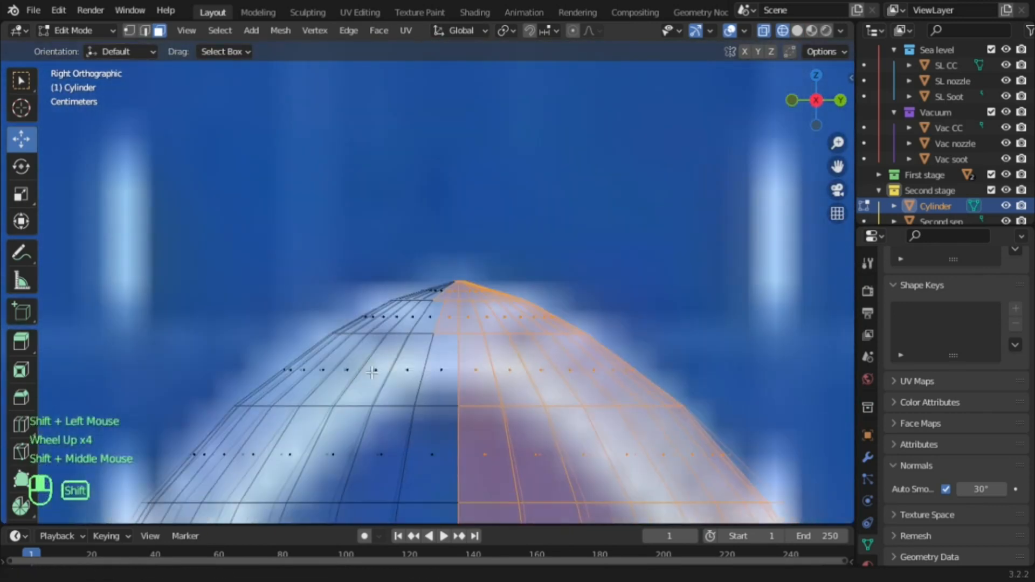
left_click_drag(324, 205, 460, 421, "ctrl")
scroll(386, 397, "up", 2)
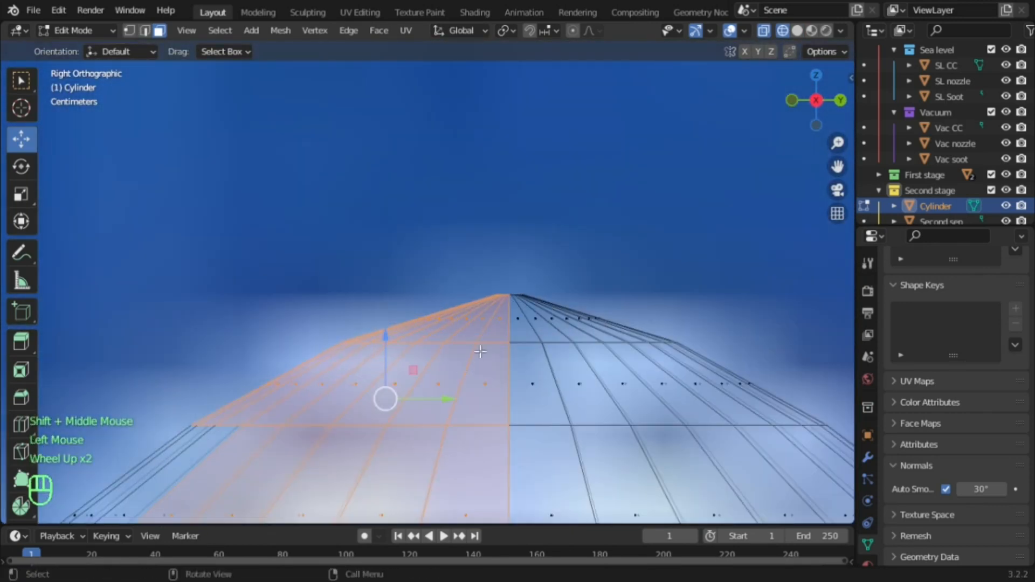
key("ctrl+z")
left_click_drag(410, 221, 504, 433, "ctrl")
Collapse the tiny face at the nose tip into a single point by scaling it to 0
scroll(504, 431, "down", 2)
middle_click_drag(504, 432, 490, 225)
scroll(439, 351, "down", 2)
scroll(439, 342, "up", 2)
middle_click_drag(439, 342, 444, 320, "shift")
scroll(456, 300, "up", 1)
key("3")
left_click(472, 234)
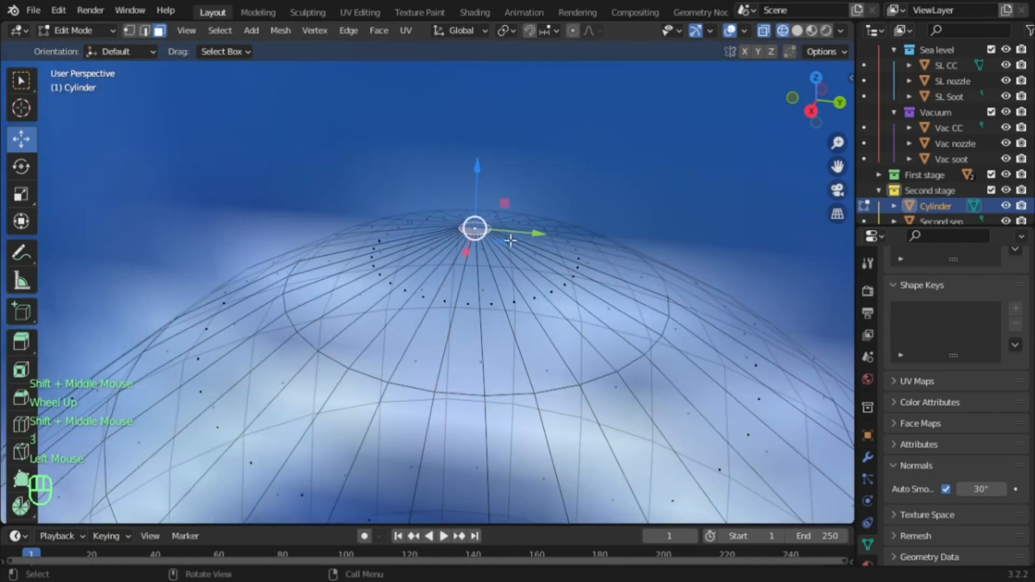
key("s")
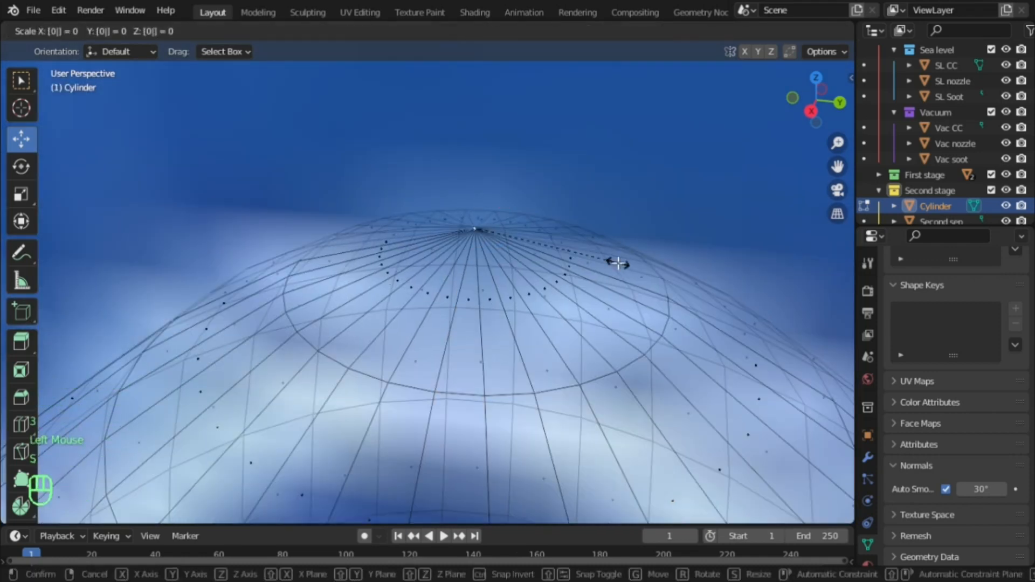
left_click(619, 263)
Select the faces on the right half of the fairing's tapered section in the right orthographic view
left_click(817, 110)
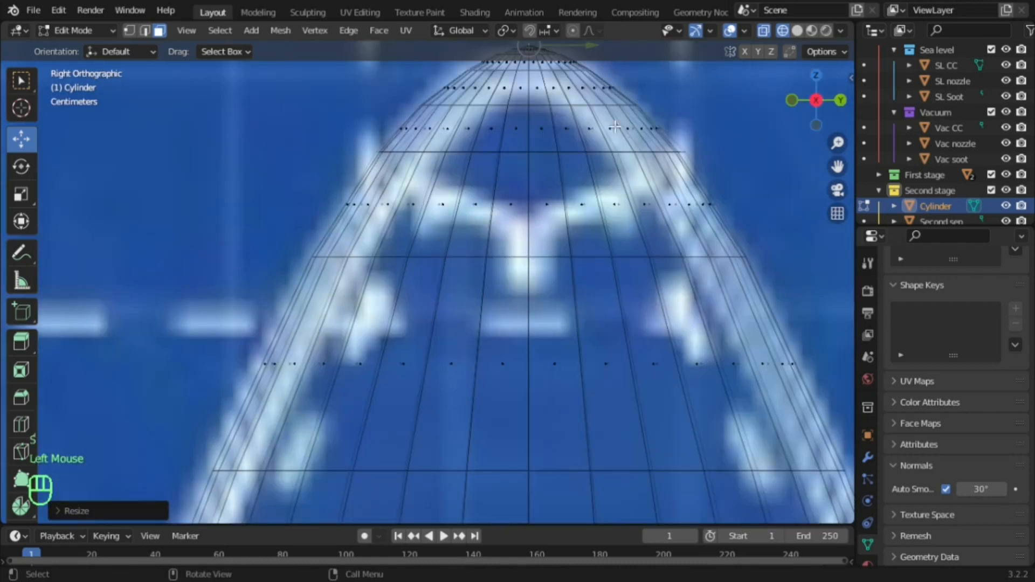
scroll(648, 308, "up", 4)
middle_click_drag(614, 126, 342, 249, "shift")
scroll(455, 261, "up", 2)
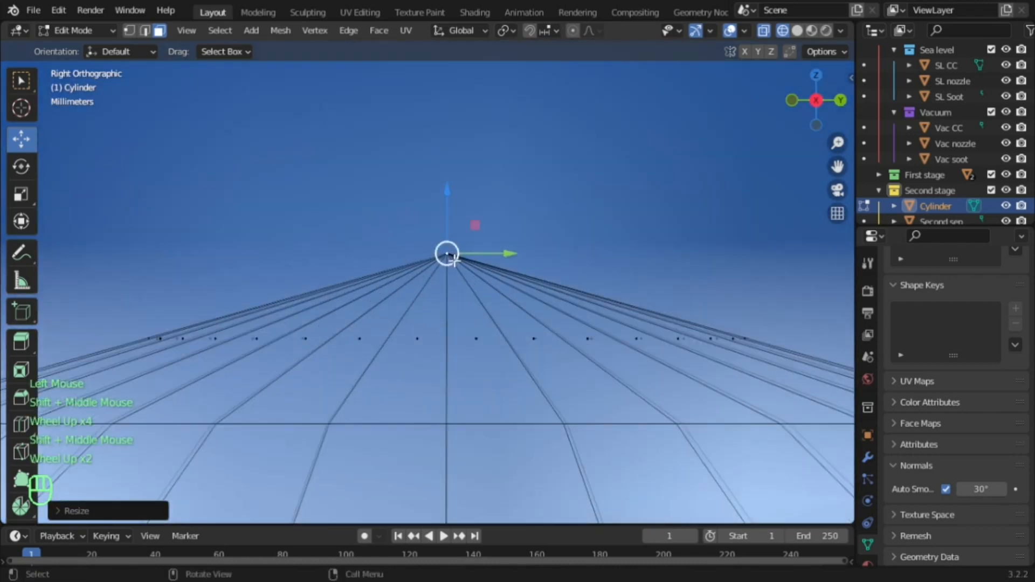
scroll(444, 266, "down", 2)
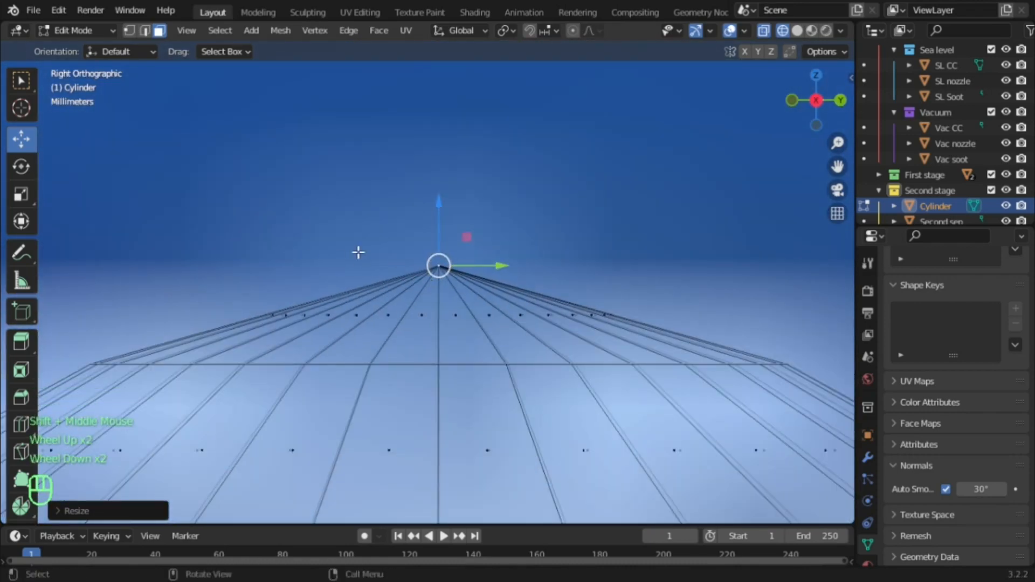
scroll(359, 253, "down", 9)
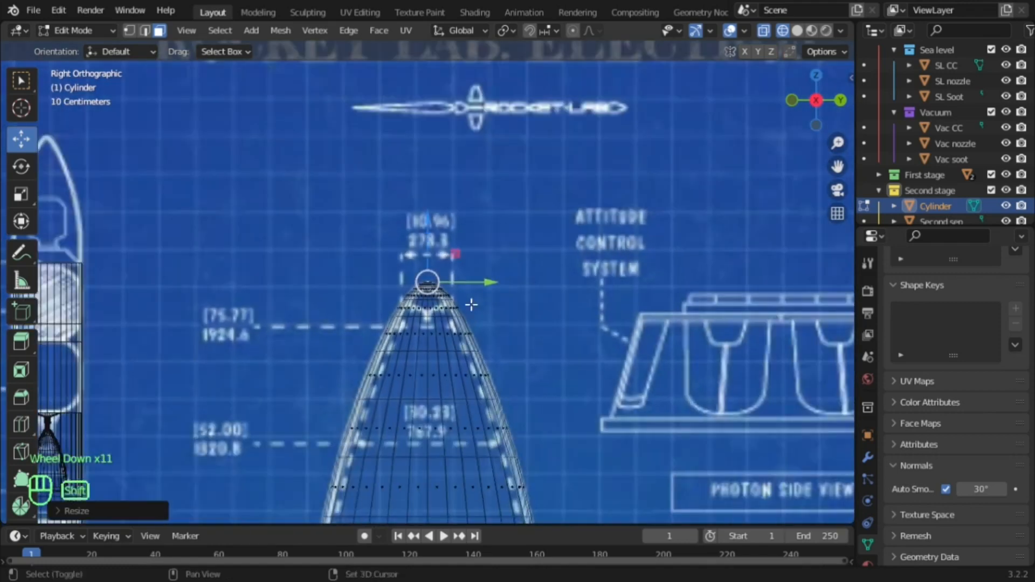
middle_click_drag(472, 305, 472, 170, "shift")
scroll(471, 169, "down", 2)
key("3")
left_click_drag(589, 141, 433, 449)
Add the right-half faces of the fairing's straight lower section to the selection
scroll(440, 444, "down", 2)
middle_click_drag(440, 437, 448, 271, "shift")
scroll(450, 266, "up", 1, "shift")
scroll(453, 259, "up", 1)
middle_click_drag(492, 138, 503, 280, "shift")
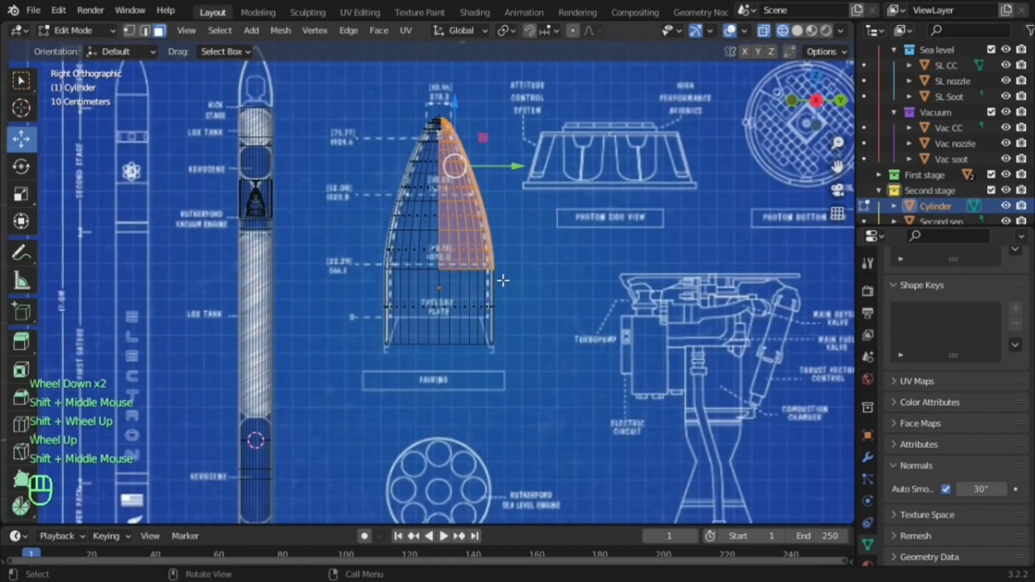
scroll(503, 280, "up", 2)
left_click_drag(578, 209, 446, 422, "shift")
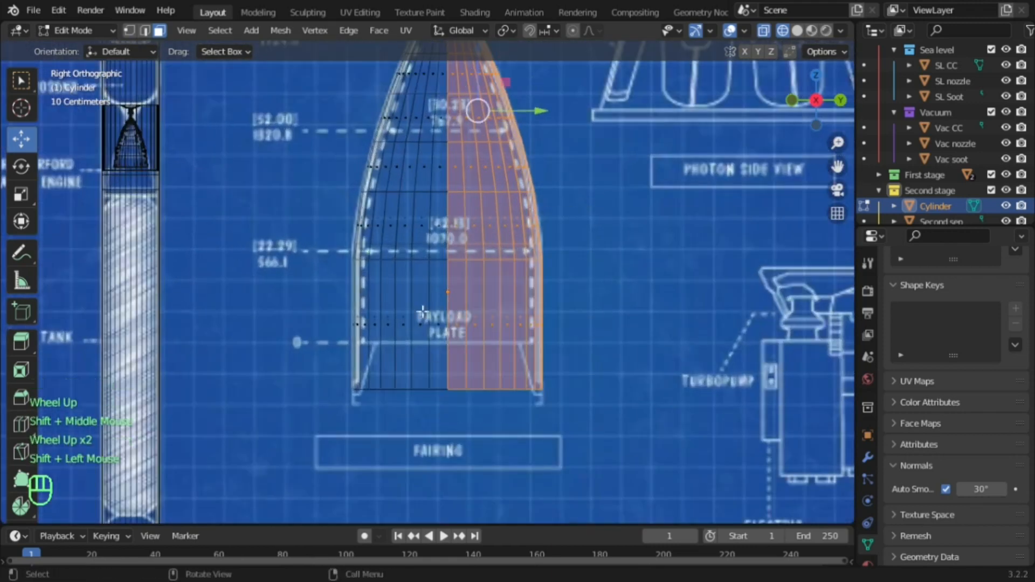
Add the remaining right-half faces around the nose tip to the selection, up to the centre line
scroll(422, 312, "down", 2)
middle_click_drag(428, 170, 423, 296, "shift")
scroll(423, 296, "up", 3)
middle_click_drag(529, 319, 536, 50, "shift")
scroll(429, 268, "up", 5)
scroll(524, 123, "down", 2)
left_click_drag(502, 148, 412, 419, "shift")
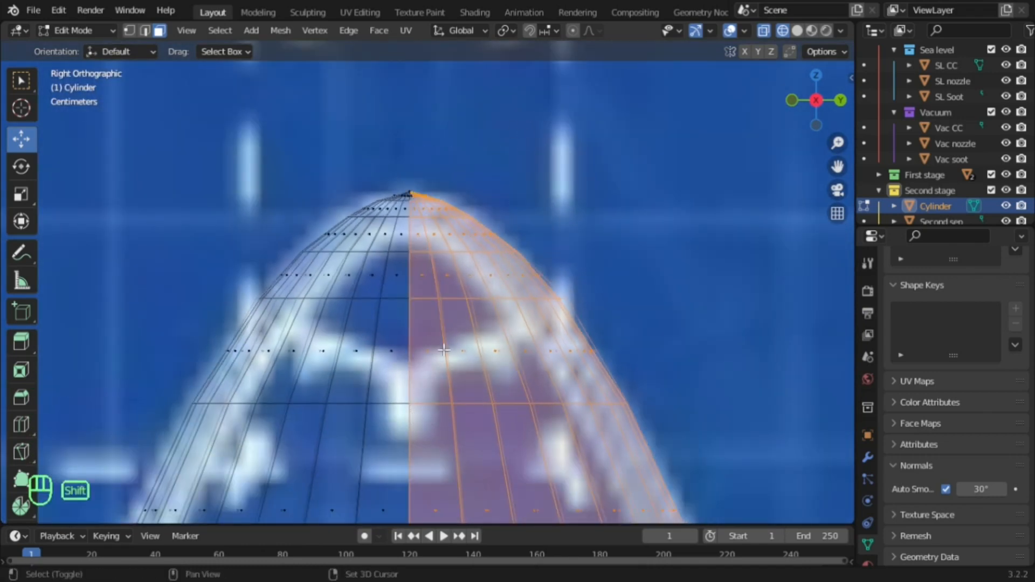
mouse_move(478, 239)
middle_mouse_down("shift")
mouse_move(544, 360)
mouse_move(486, 225)
middle_mouse_up("shift")
scroll(571, 349, "up", 5)
scroll(503, 228, "up", 3)
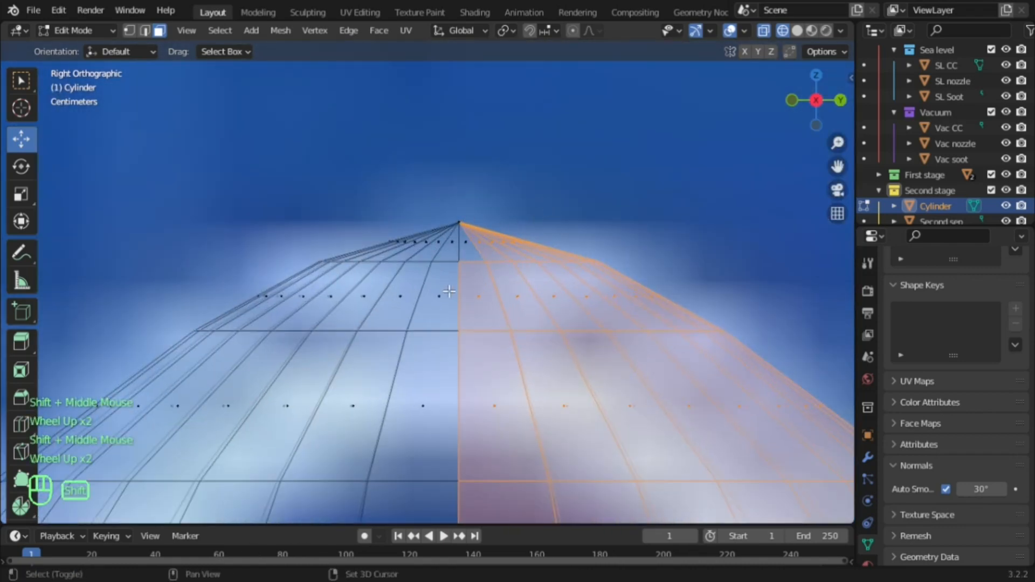
left_click_drag(499, 213, 463, 279, "shift")
scroll(464, 278, "down", 2)
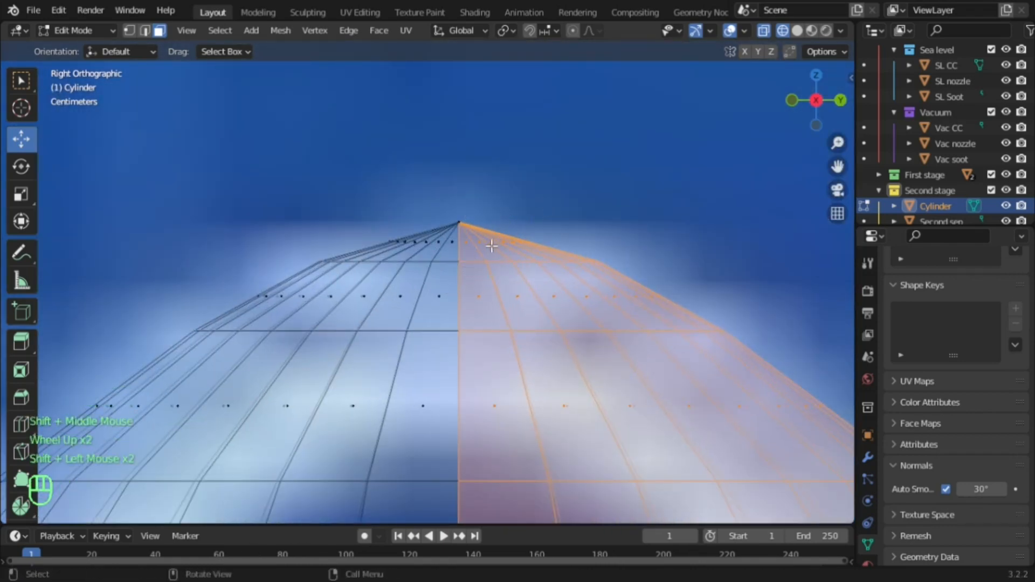
Separate the selected faces into their own object and return the view to solid shading
key("p")
left_click(497, 241)
key("Tab")
scroll(483, 276, "down", 2)
scroll(436, 337, "down", 2)
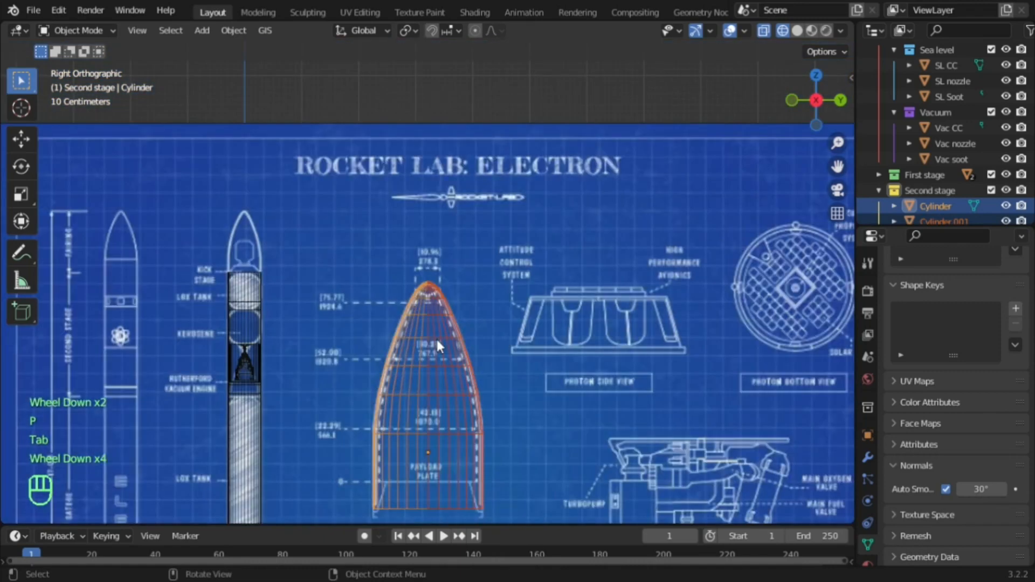
left_click(413, 349)
left_click(432, 400, "shift")
middle_click_drag(431, 400, 548, 337, "shift")
scroll(547, 337, "up", 1)
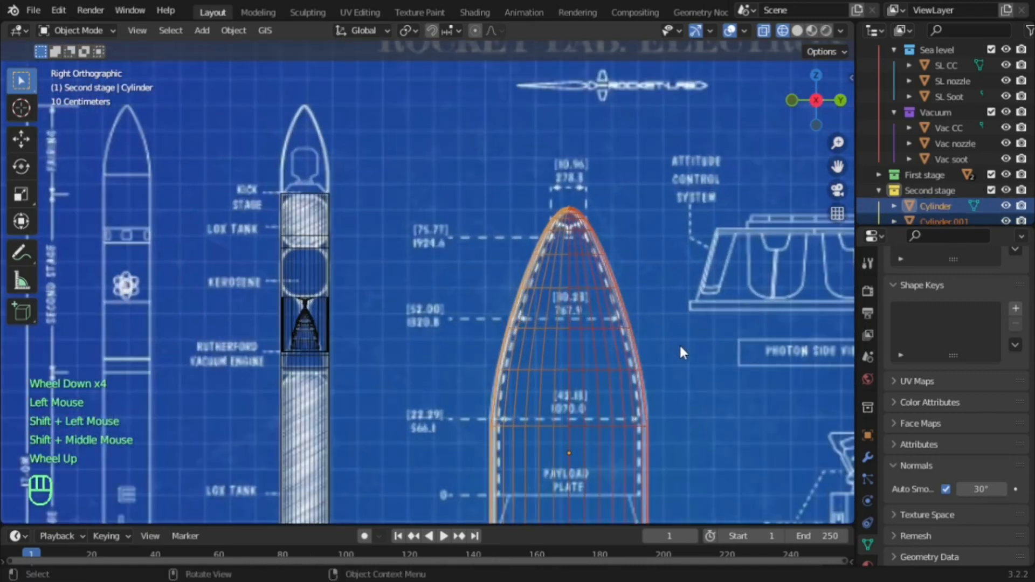
scroll(636, 368, "down", 1)
middle_click_drag(636, 368, 556, 328, "shift")
left_click(797, 30)
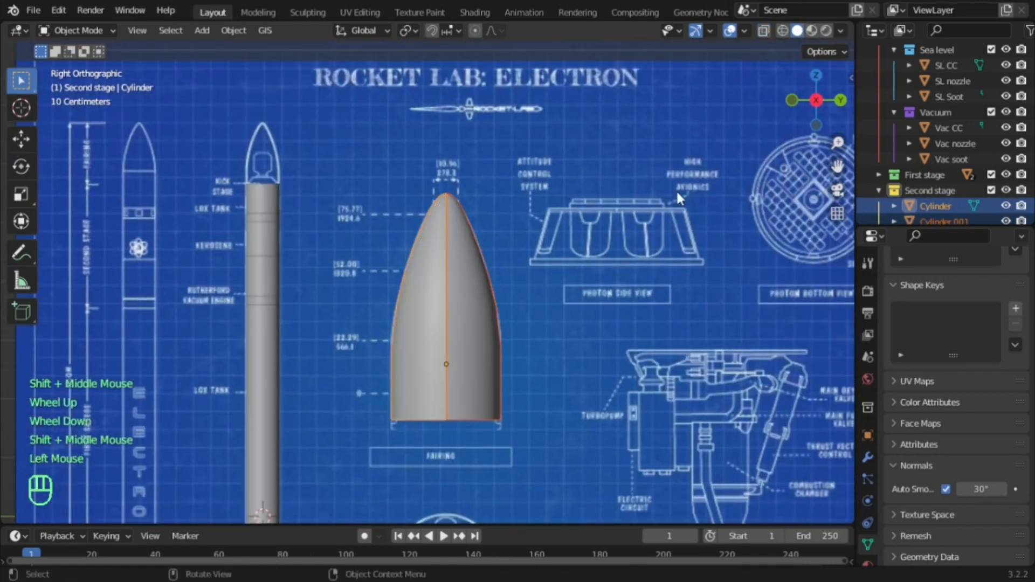
Delete the separated right half of the fairing
middle_click_drag(677, 193, 634, 172)
left_click(480, 248)
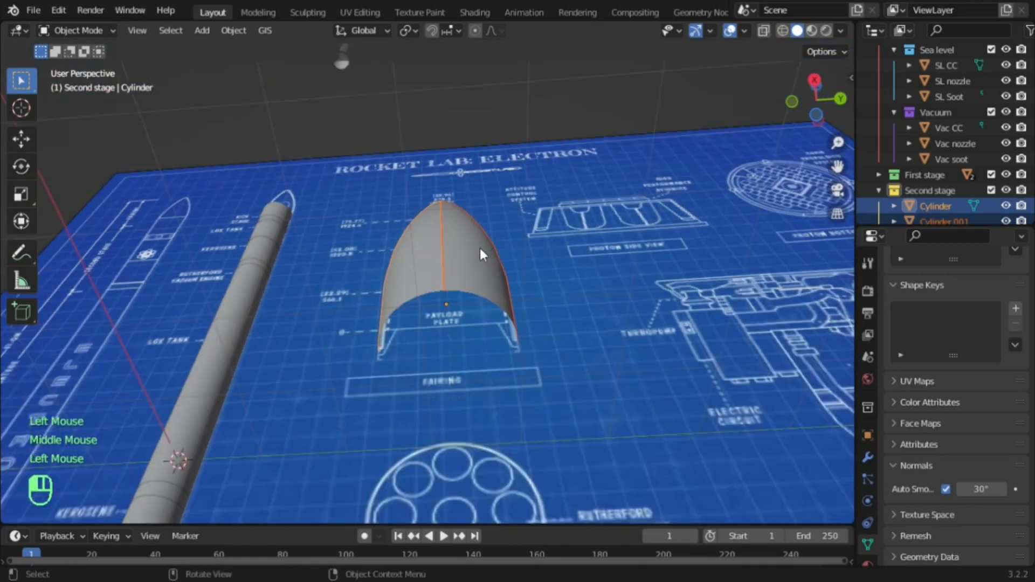
key("x")
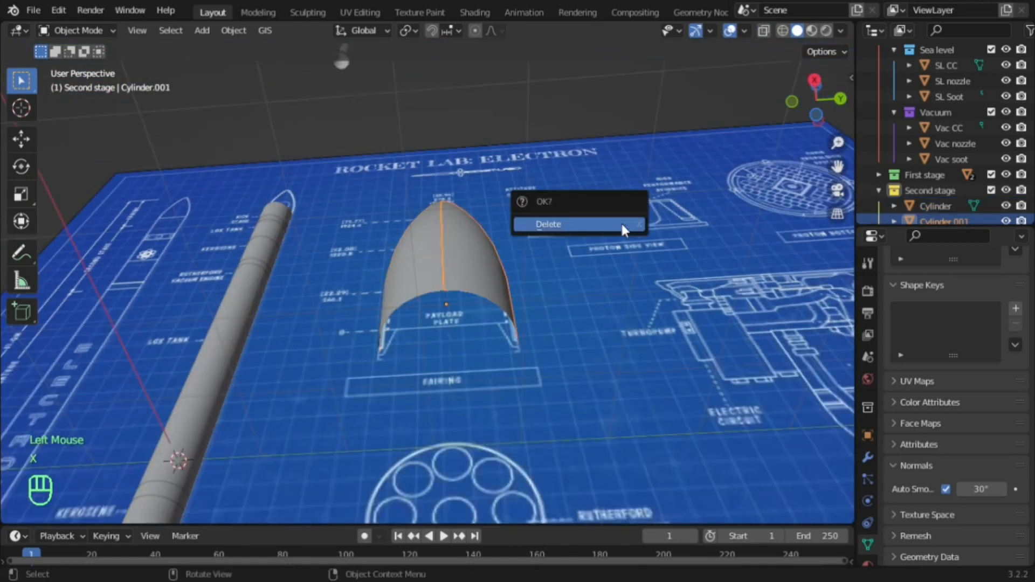
left_click(620, 223)
Select all faces of the remaining fairing half in Edit Mode and activate the Inset Faces tool
middle_click_drag(547, 208, 392, 237)
scroll(392, 237, "up", 3)
scroll(392, 237, "up", 1)
left_click(448, 300)
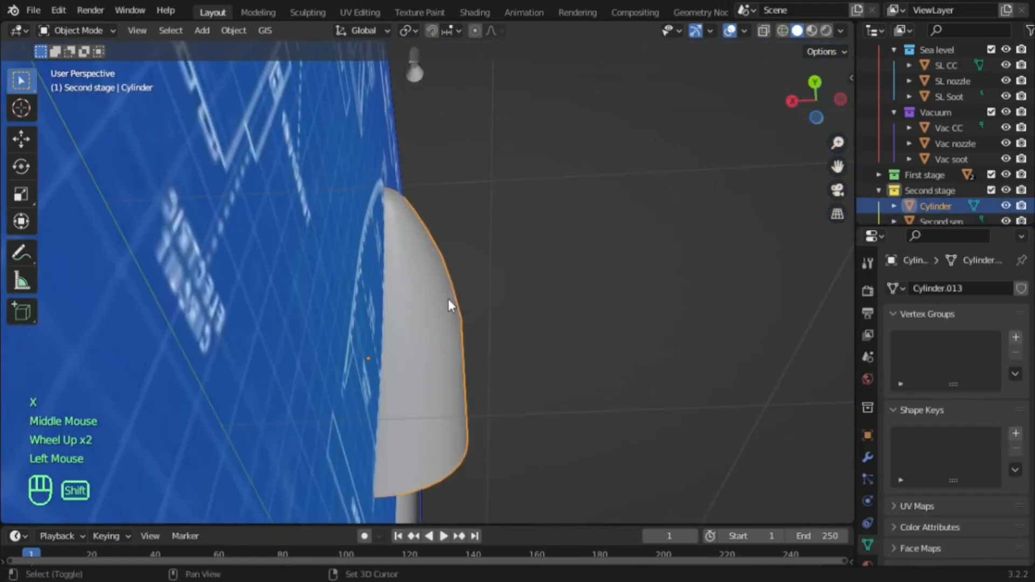
middle_click_drag(448, 300, 496, 241, "shift")
scroll(496, 240, "up", 1)
key("Tab")
key("a")
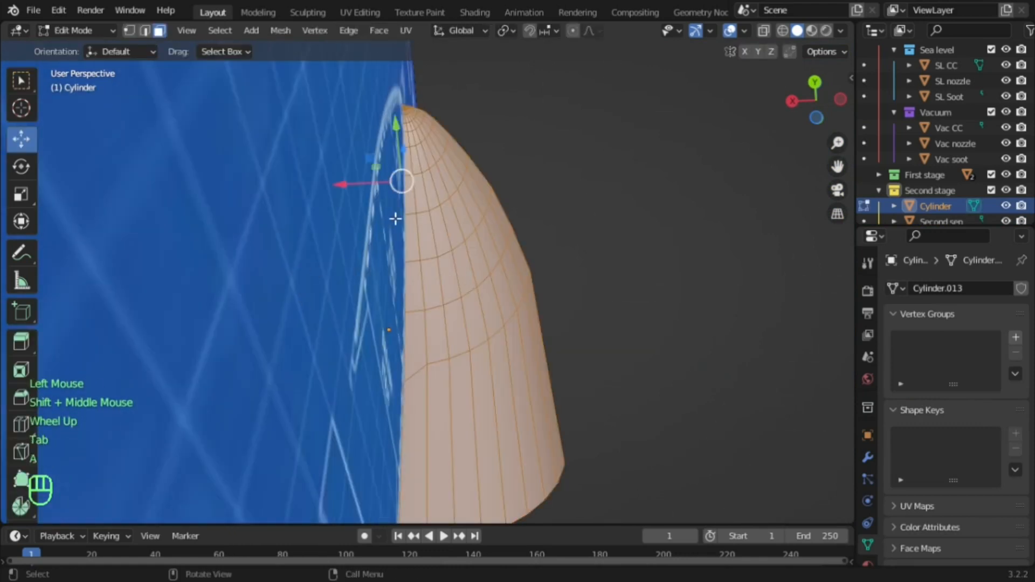
middle_click_drag(395, 218, 459, 162, "shift")
scroll(459, 163, "up", 1)
left_click(21, 371)
Try to give the fairing half thickness by extruding all its faces, scaling them inward and rescaling them along Z
middle_click_drag(469, 306, 495, 241, "shift")
key("e")
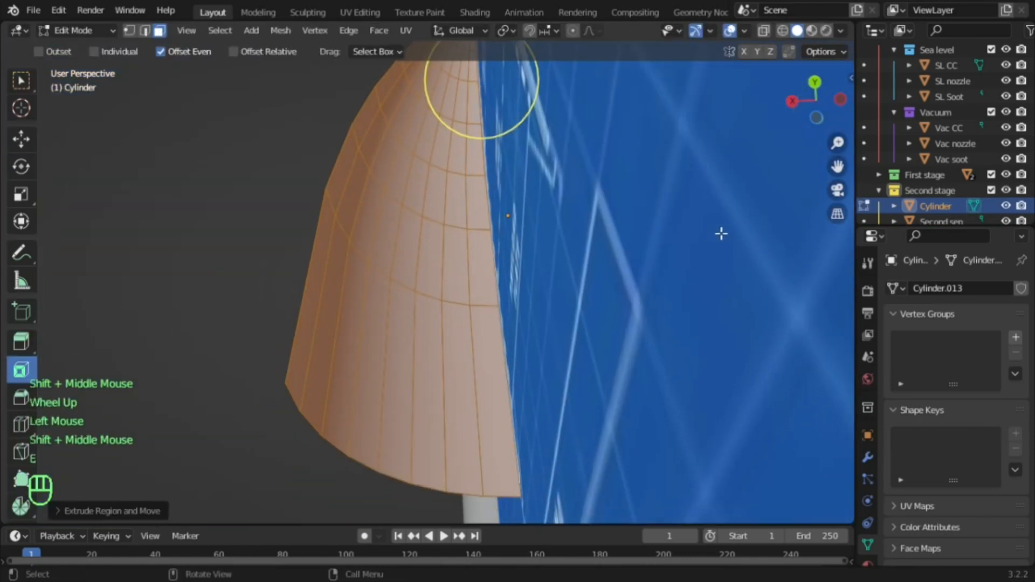
key("s")
left_click(720, 232)
key("s")
key("z")
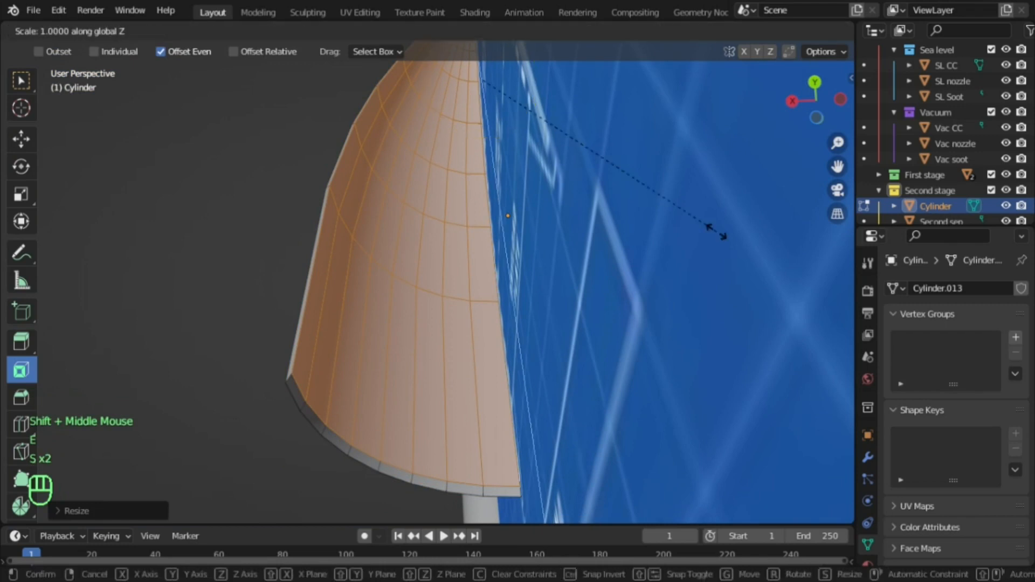
left_click(714, 234)
key("s")
key("z")
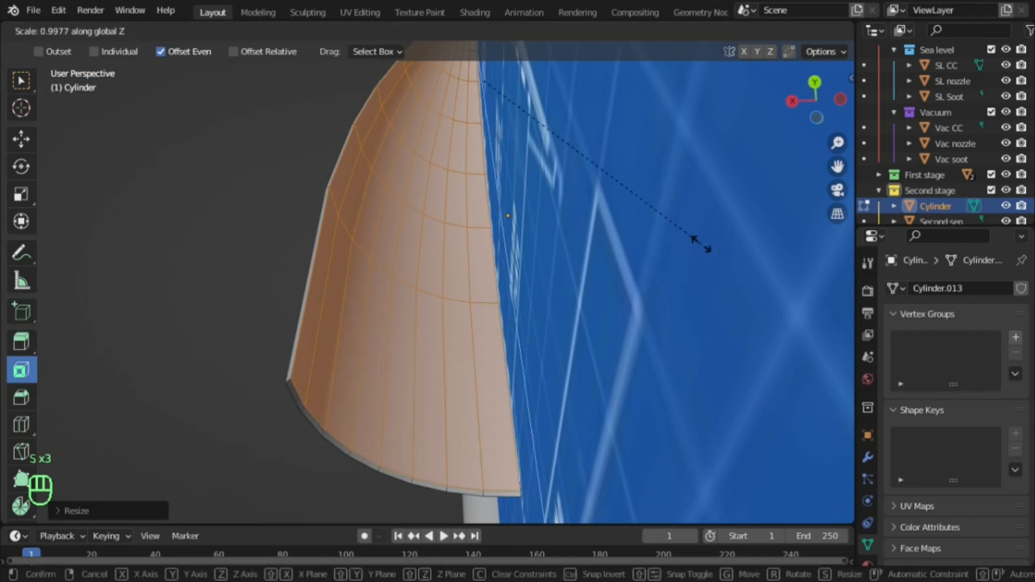
left_click(701, 242)
Try to bevel all edges of the extruded fairing half with the Bevel tool
left_click_drag(534, 111, 471, 108)
key("ctrl+z")
left_click(21, 397)
middle_click_drag(577, 347, 573, 270, "shift")
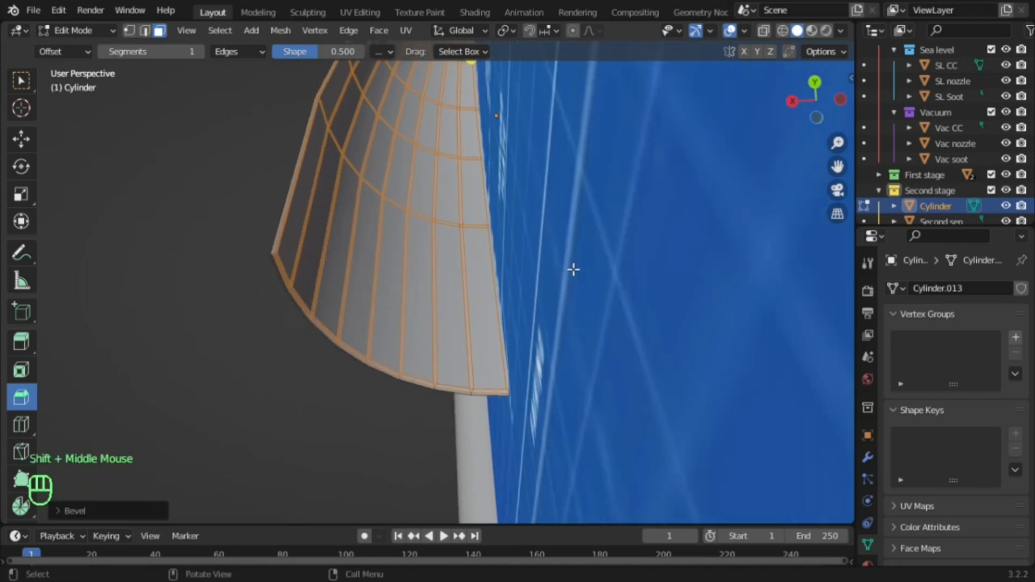
scroll(573, 267, "up", 2)
Try to separate the bevelled strips into their own object, then undo the separation
key("p")
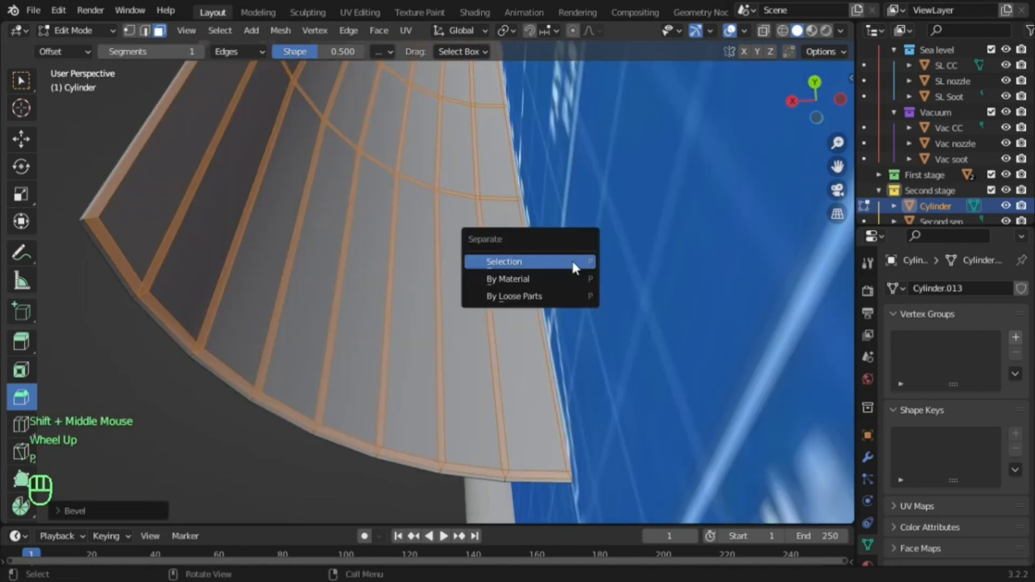
left_click(571, 261)
key("Tab")
middle_click_drag(232, 203, 278, 222, "shift")
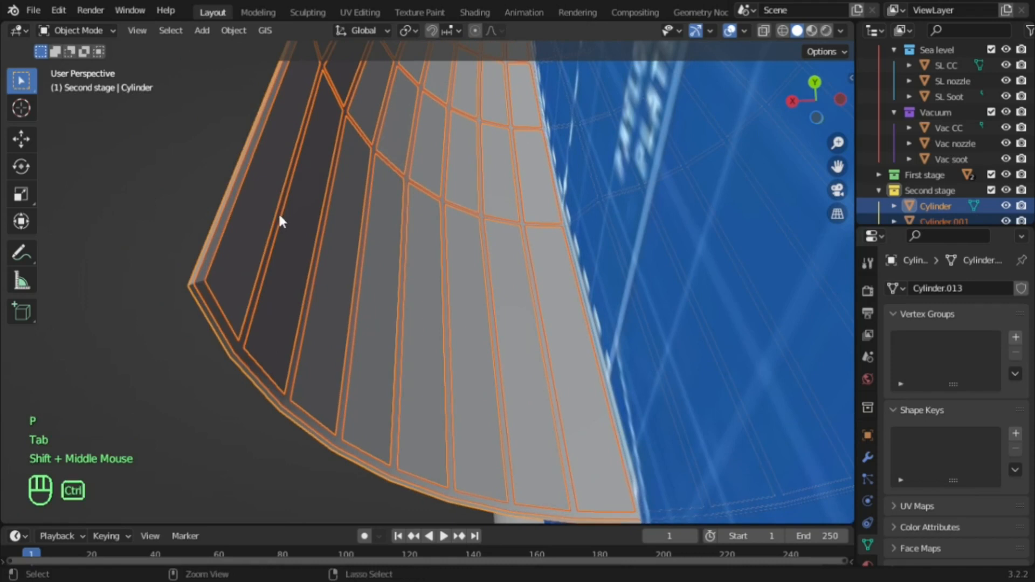
key("ctrl+z")
key("ctrl+z")
Select the panel faces between the bevelled strips along the lowest band of the fairing half
left_click(270, 205)
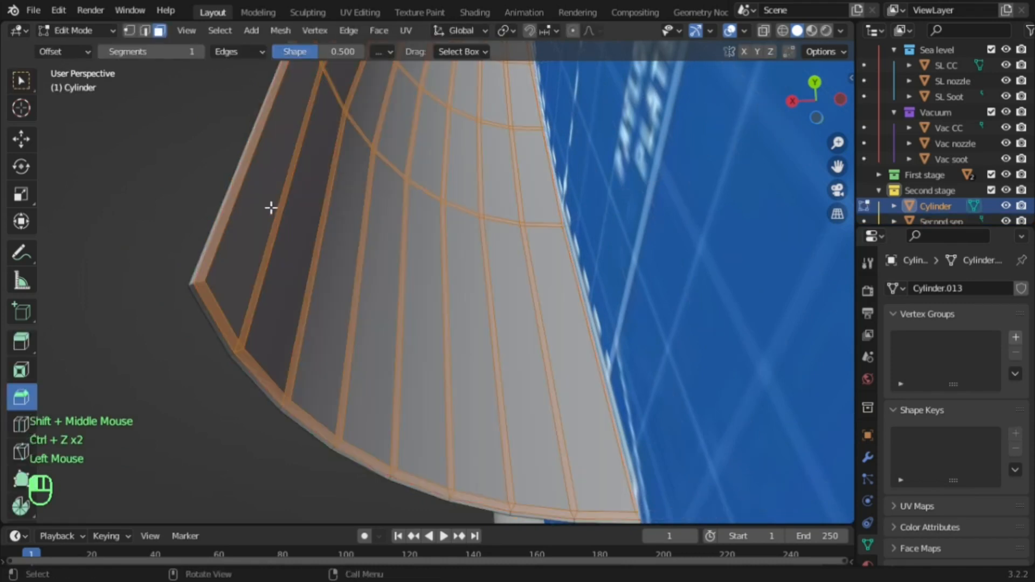
left_click(306, 209)
left_click(273, 167, "shift")
left_click(349, 206, "shift")
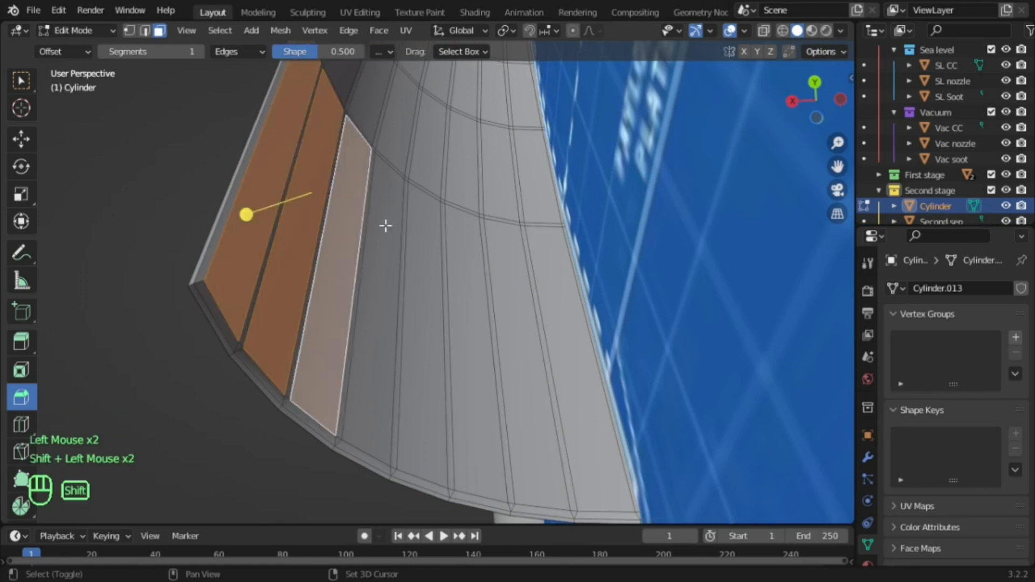
left_click(385, 225, "shift")
left_click(427, 257, "shift")
left_click(474, 270, "shift")
left_click(534, 280, "shift")
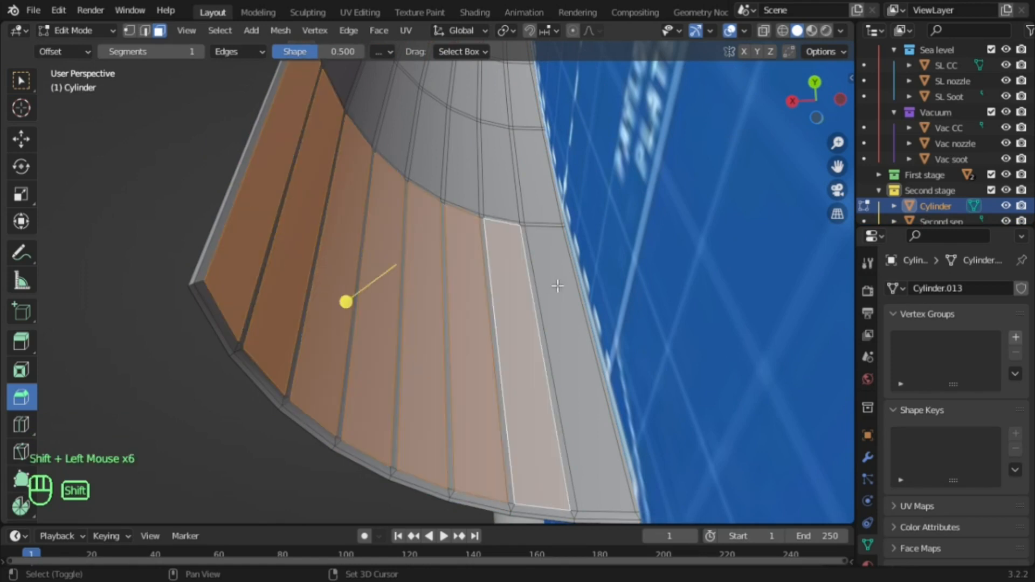
left_click(539, 280, "shift")
middle_click_drag(540, 281, 490, 351, "shift")
left_click(481, 271, "shift")
left_click(506, 263, "shift")
Undo the panel selection, the bevel and the extrusion of the fairing half
key("ctrl+z")
key("ctrl+z")
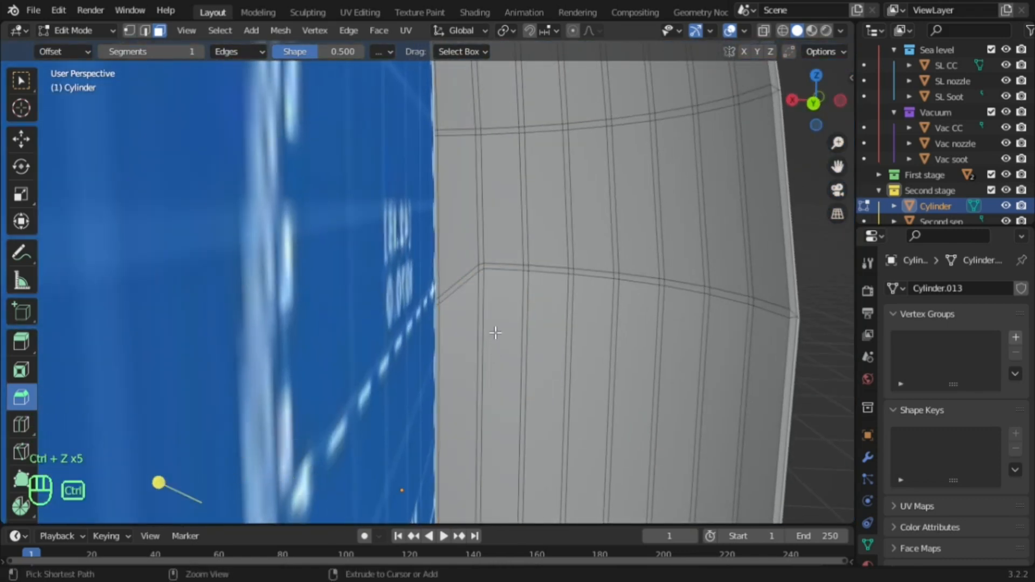
key("ctrl+z")
key("ctrl+z")
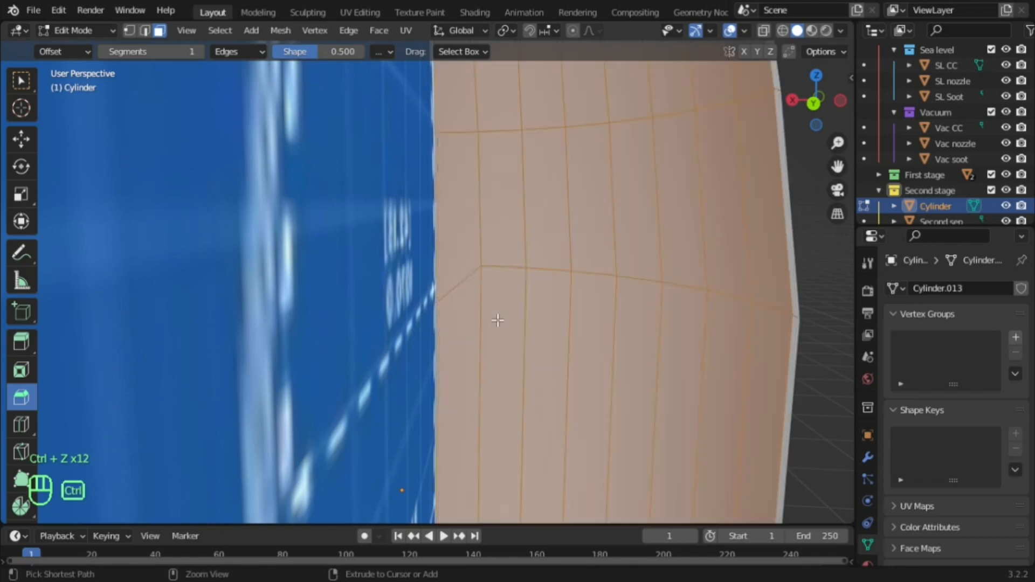
key("ctrl+z")
Leave Edit Mode, enable opacity on the blueprint reference image and lower it to about 0.319
scroll(499, 313, "down", 3)
middle_click_drag(500, 313, 135, 309)
scroll(136, 309, "up", 2)
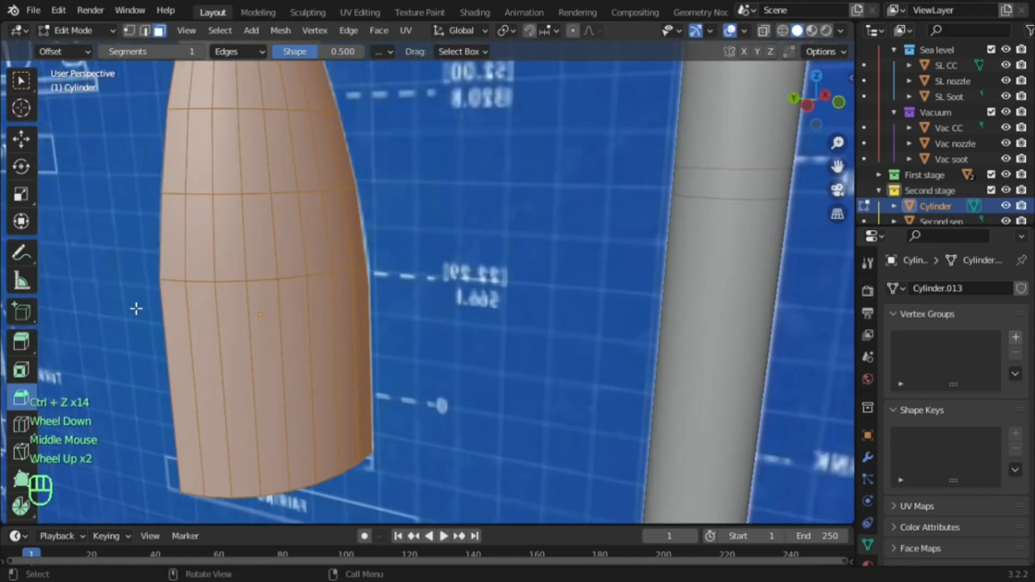
middle_click_drag(237, 284, 134, 270)
scroll(135, 270, "up", 2)
scroll(135, 270, "down", 2)
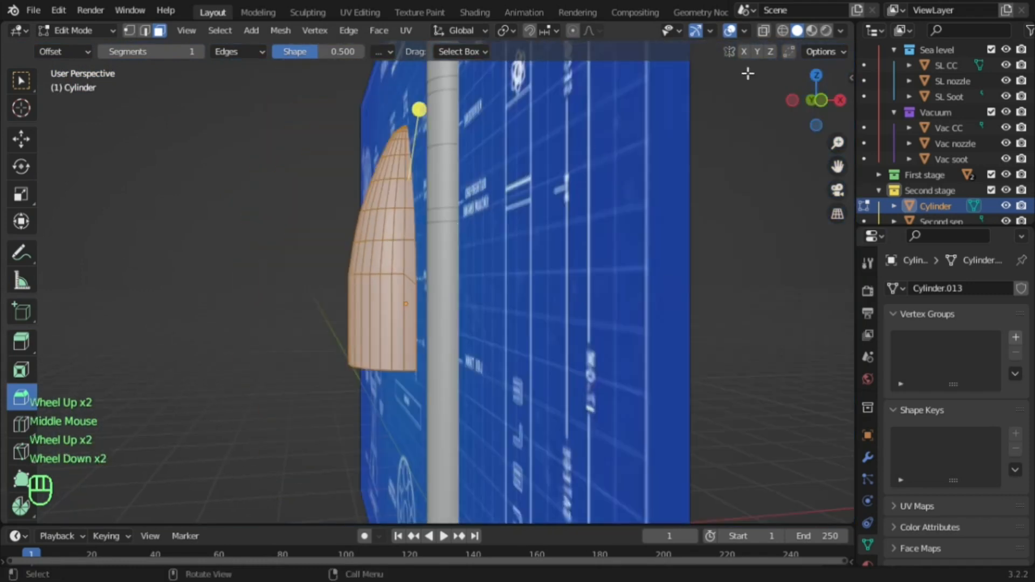
key("Tab")
left_click(650, 231)
scroll(649, 231, "down", 2)
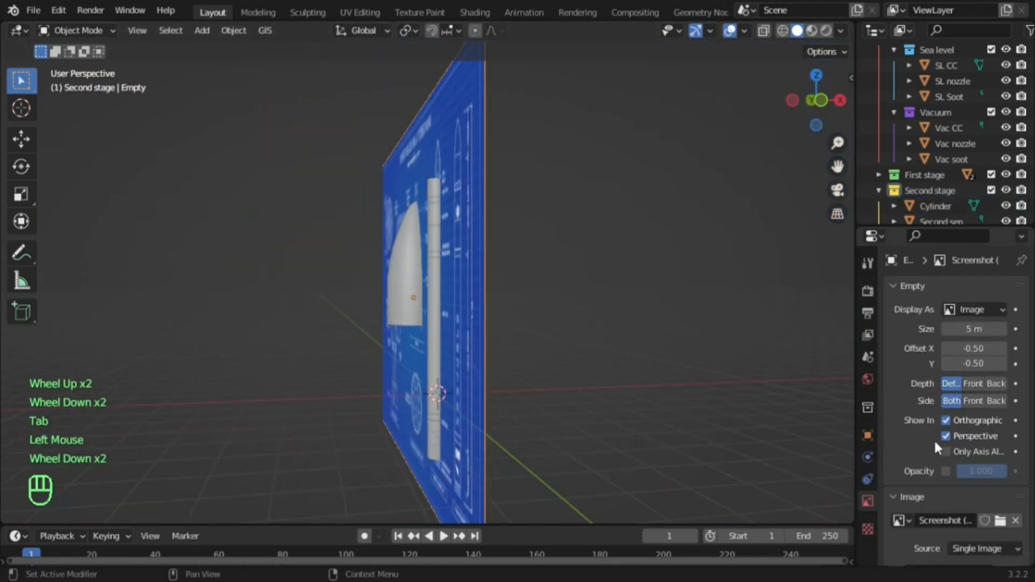
left_click(947, 470)
left_click_drag(996, 469, 964, 471)
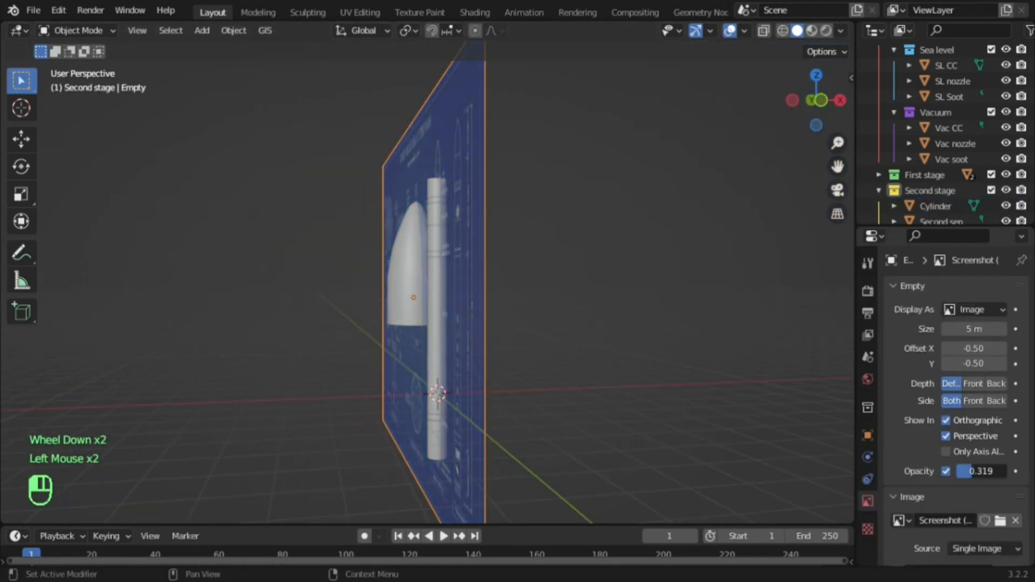
Reopen the fairing half in Edit Mode with vertex selection and show it in the front orthographic view
scroll(615, 296, "up", 3)
middle_click_drag(615, 295, 583, 303)
left_click(508, 276)
scroll(548, 270, "up", 1)
scroll(489, 257, "down", 5)
scroll(584, 304, "up", 2)
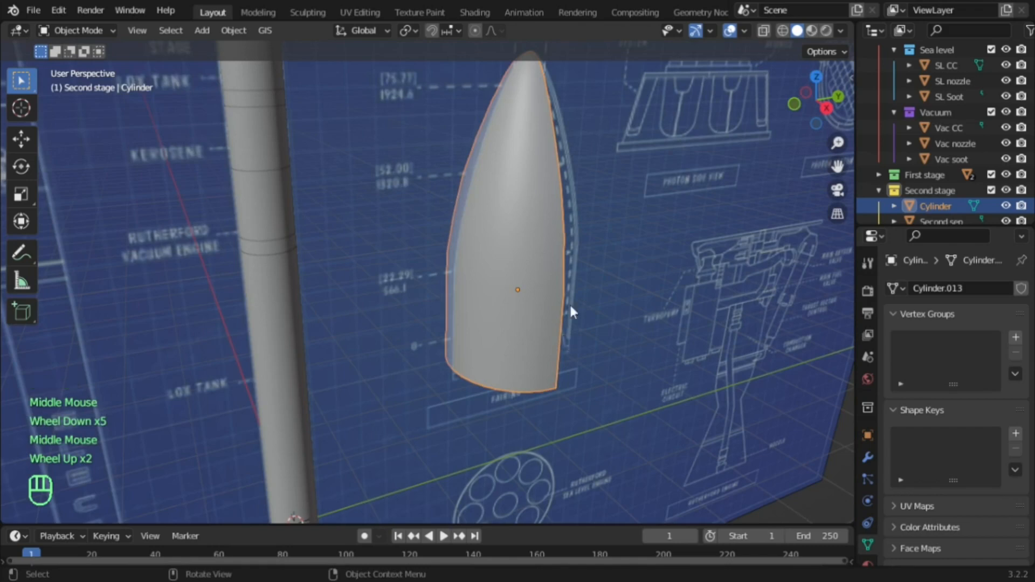
scroll(570, 306, "down", 2)
middle_click_drag(483, 187, 573, 167)
scroll(448, 178, "up", 3)
scroll(698, 171, "up", 2)
key("Tab")
scroll(471, 254, "up", 1)
middle_click_drag(448, 210, 467, 241, "shift")
key("1")
left_click(824, 101)
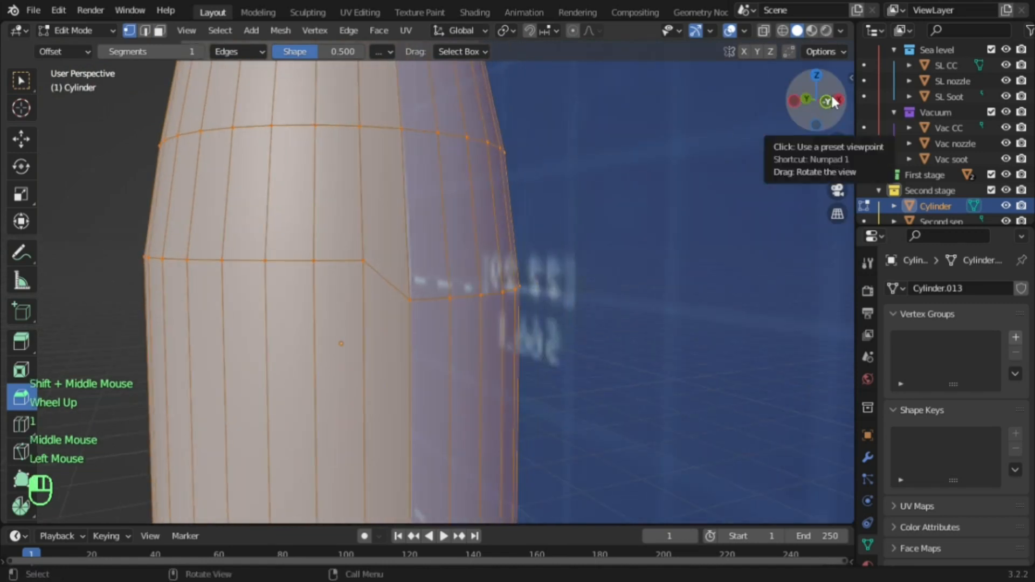
Select the uneven edge loop above the fairing's straight lower section using wireframe display and edge selection
left_click(785, 31)
key("3")
left_click_drag(127, 224, 734, 293)
key("2")
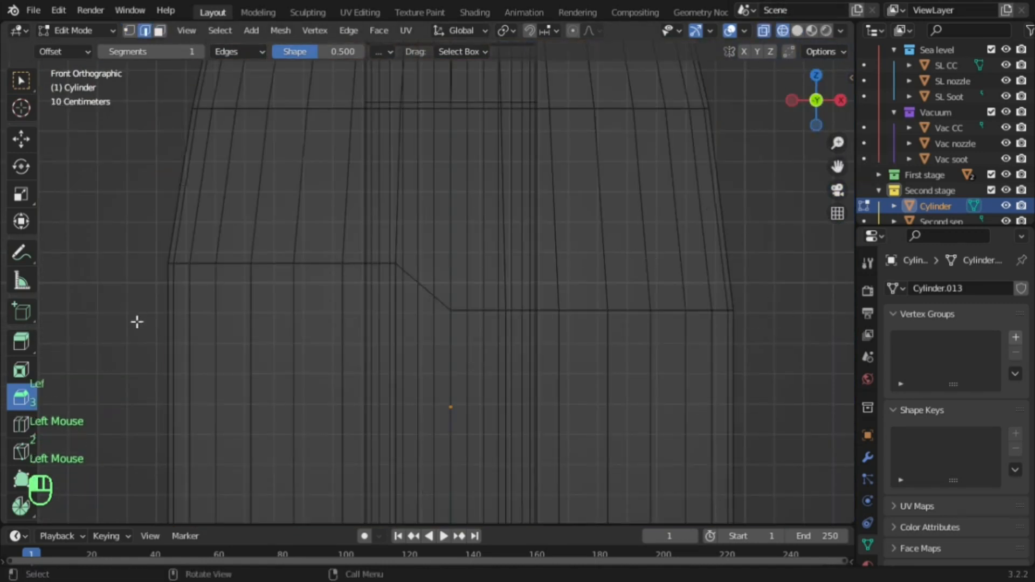
left_click_drag(136, 322, 816, 214)
scroll(713, 221, "down", 1)
scroll(713, 221, "down", 2)
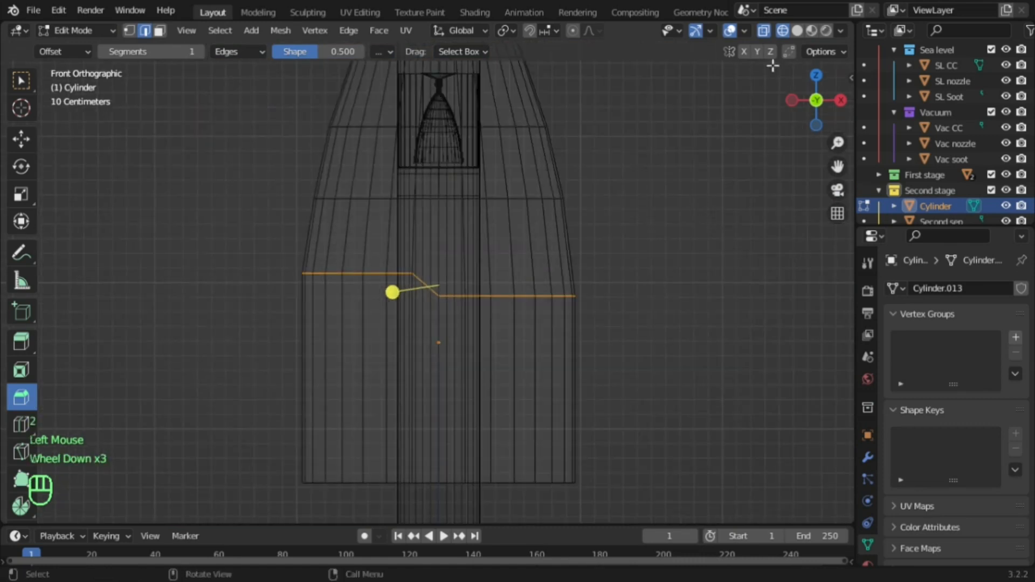
left_click(797, 31)
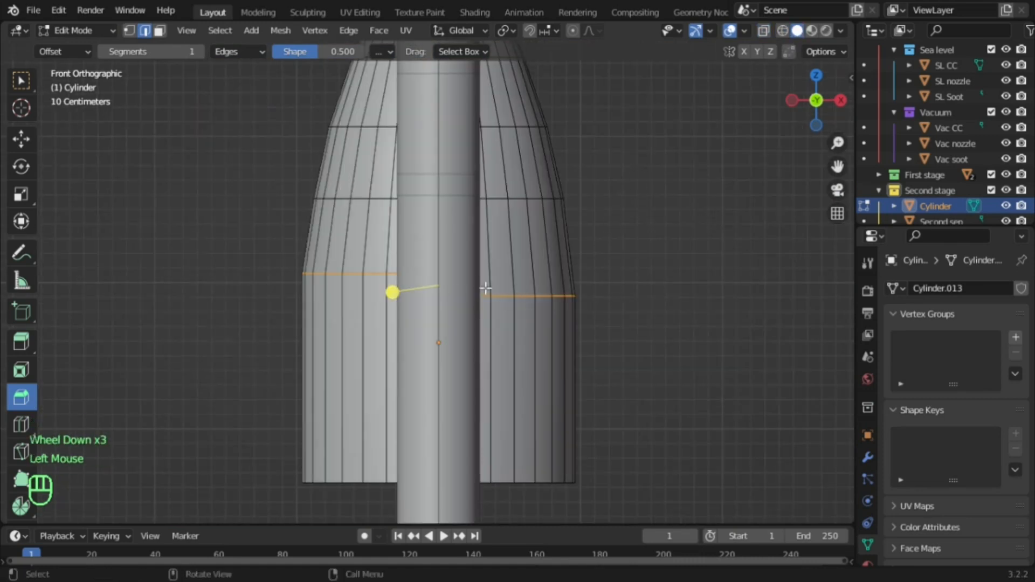
Flatten the selected edge loop by scaling it to 0 along Z in wireframe display
left_click(783, 30)
key("s")
key("z")
key("0")
left_click(470, 205)
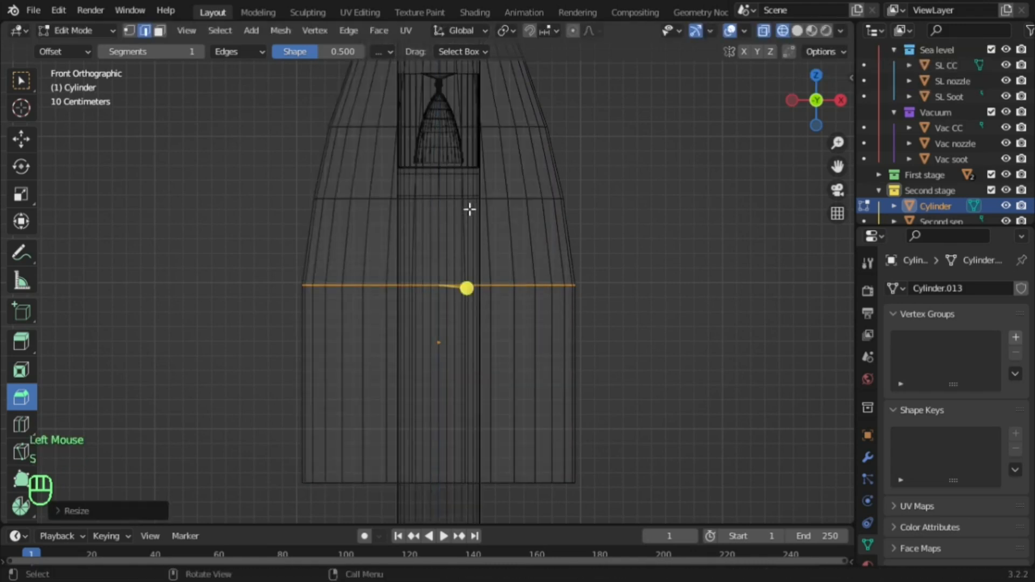
Move the flattened edge loop slightly down along Z and leave Edit Mode
key("g")
key("z")
left_click(473, 224)
key("Tab")
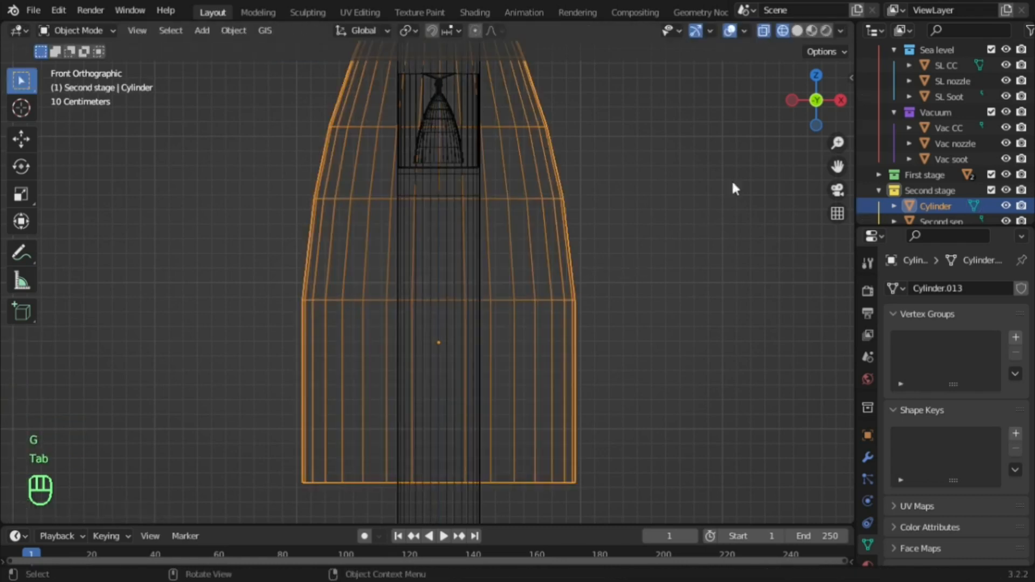
Return to solid shading and select all faces of the fairing half in Edit Mode
left_click(841, 98)
left_click(798, 30)
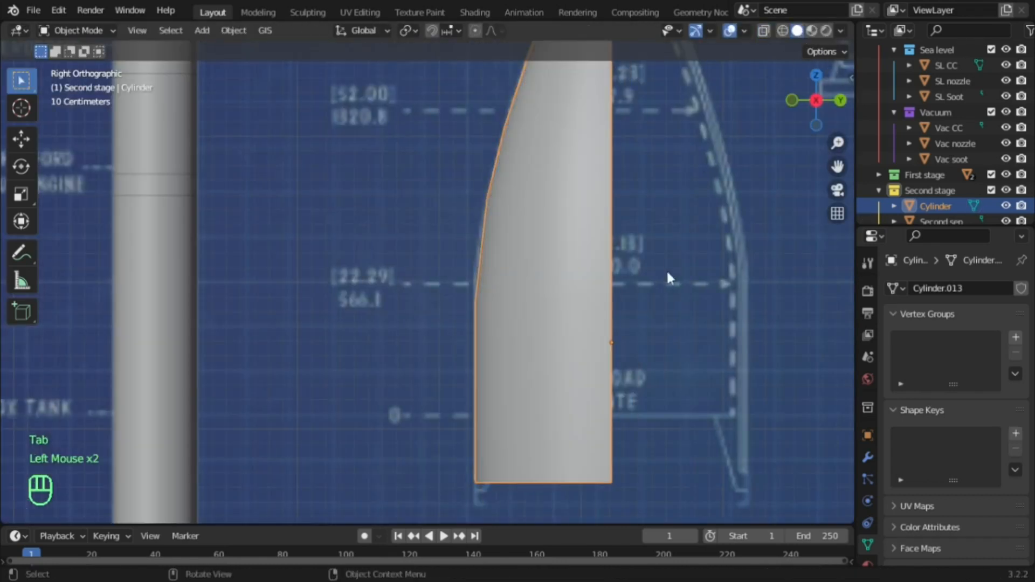
middle_click_drag(666, 270, 633, 268, "shift")
mouse_move(632, 268)
middle_mouse_down()
mouse_move(484, 204)
mouse_move(395, 317)
mouse_move(427, 243)
middle_mouse_up()
key("Tab")
key("3")
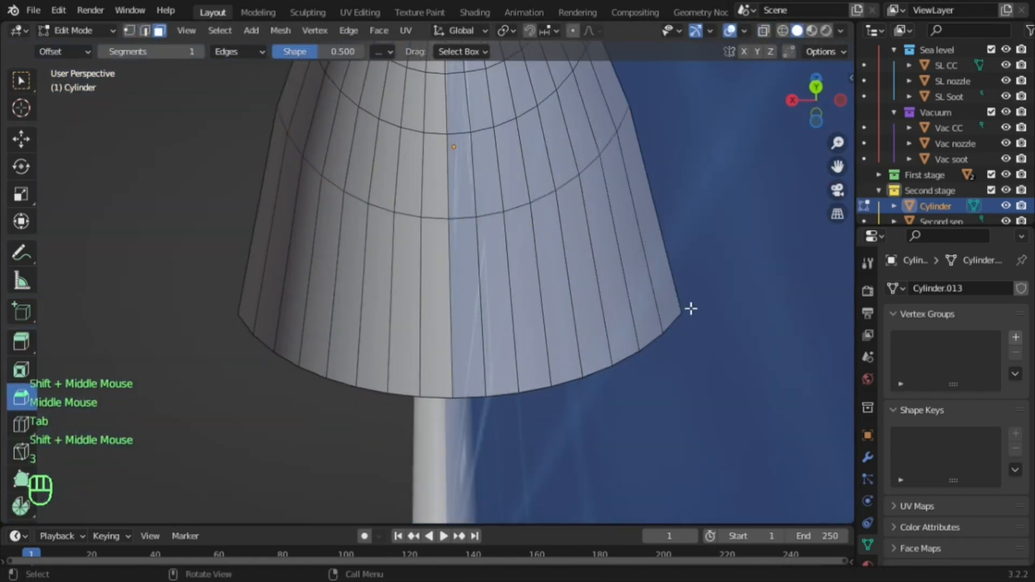
key("a")
scroll(647, 302, "up", 1)
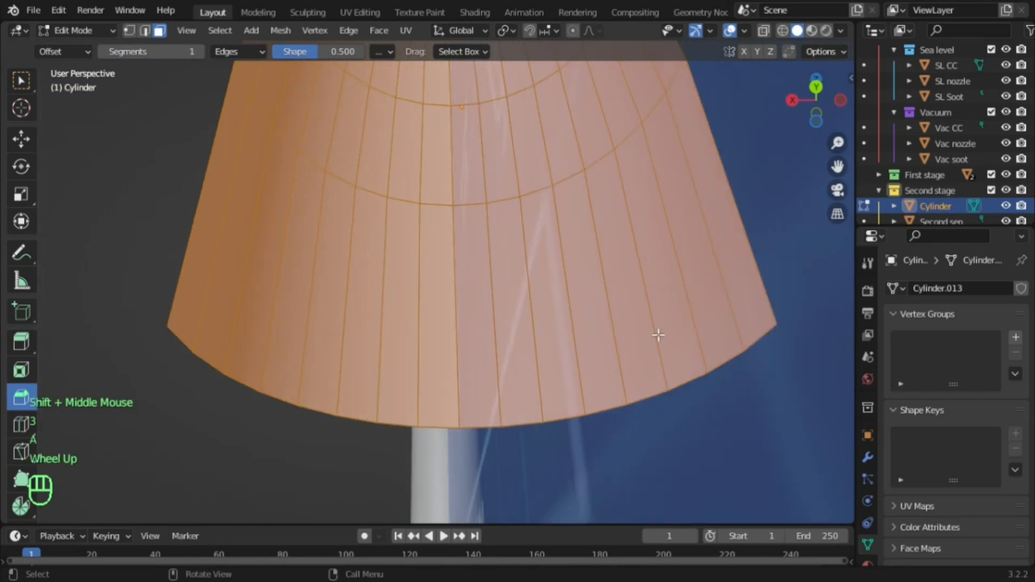
Try extruding all fairing faces, scaling them inward and adjusting them along Z, then undo the result
key("e")
key("s")
left_click(726, 323)
key("s")
key("z")
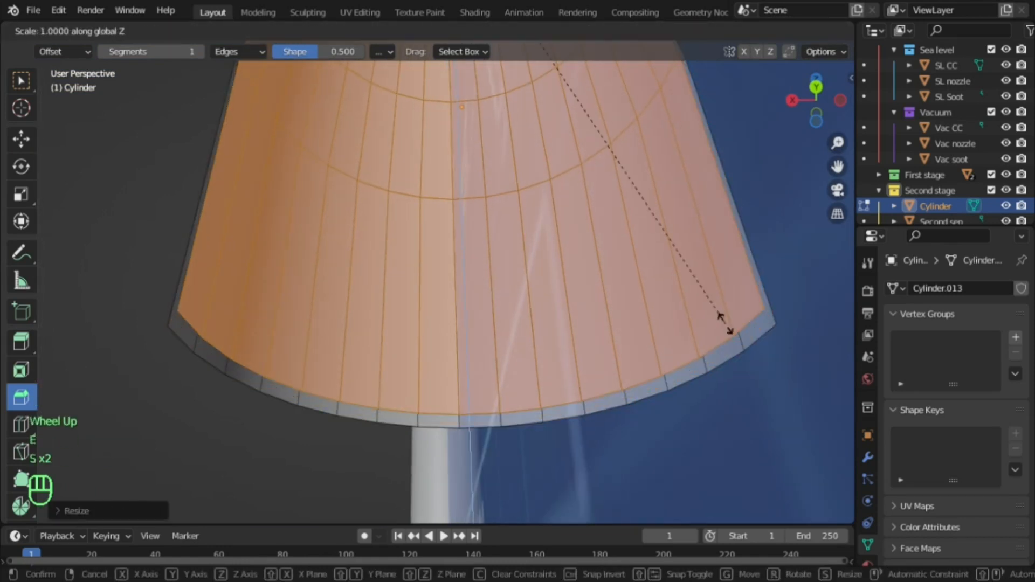
left_click(737, 328)
middle_click_drag(692, 318, 738, 317)
scroll(739, 317, "up", 3)
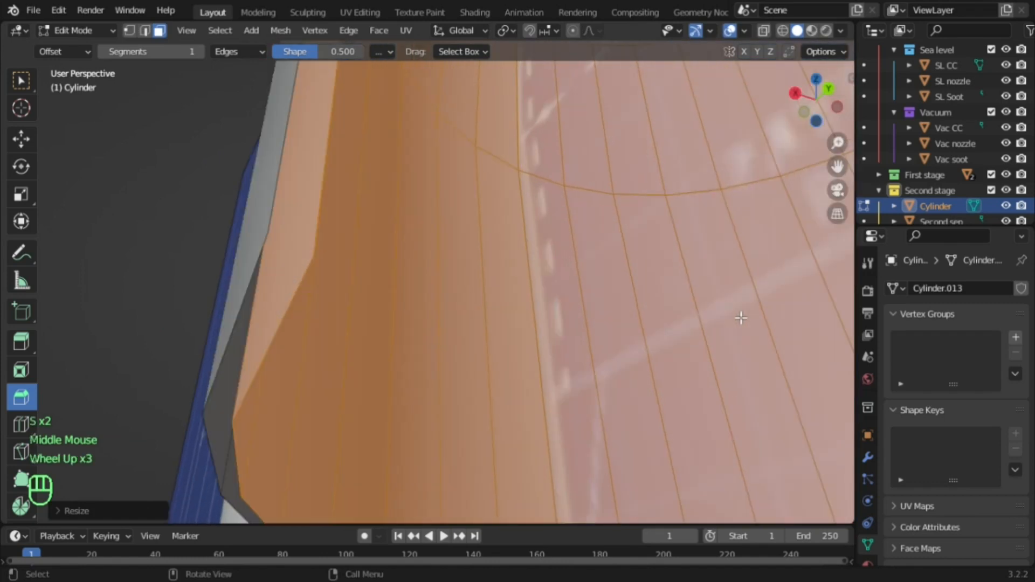
key("ctrl+z")
key("ctrl+z")
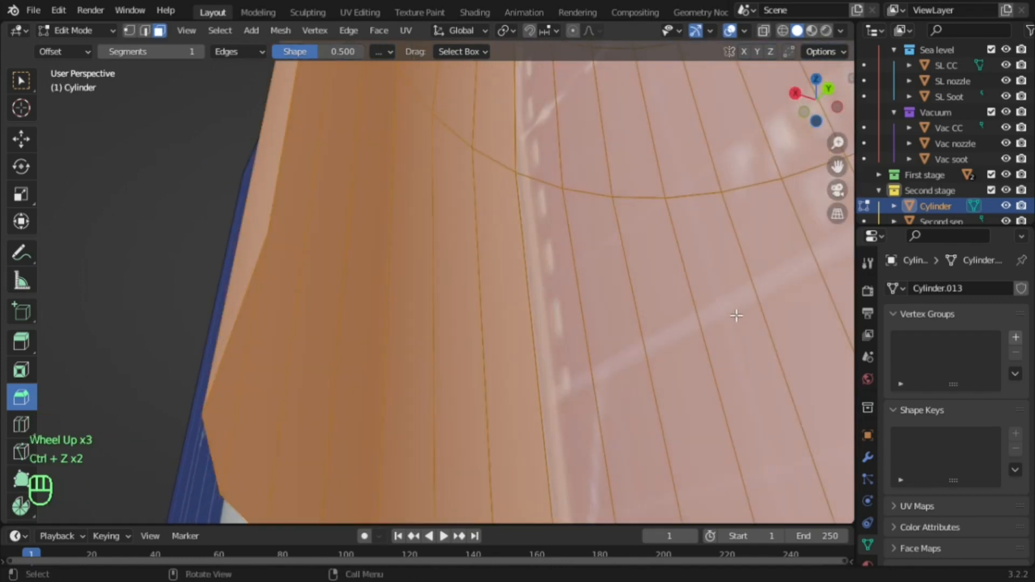
Try rescaling all faces of the fairing half without a new extrusion, then undo the last scaling
scroll(737, 315, "down", 2)
key("s")
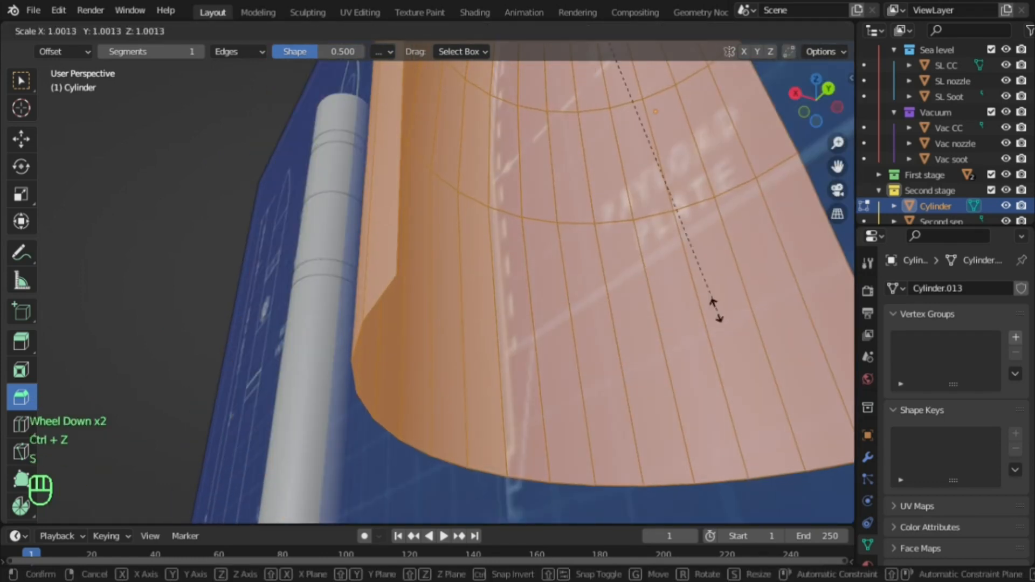
right_click(727, 313)
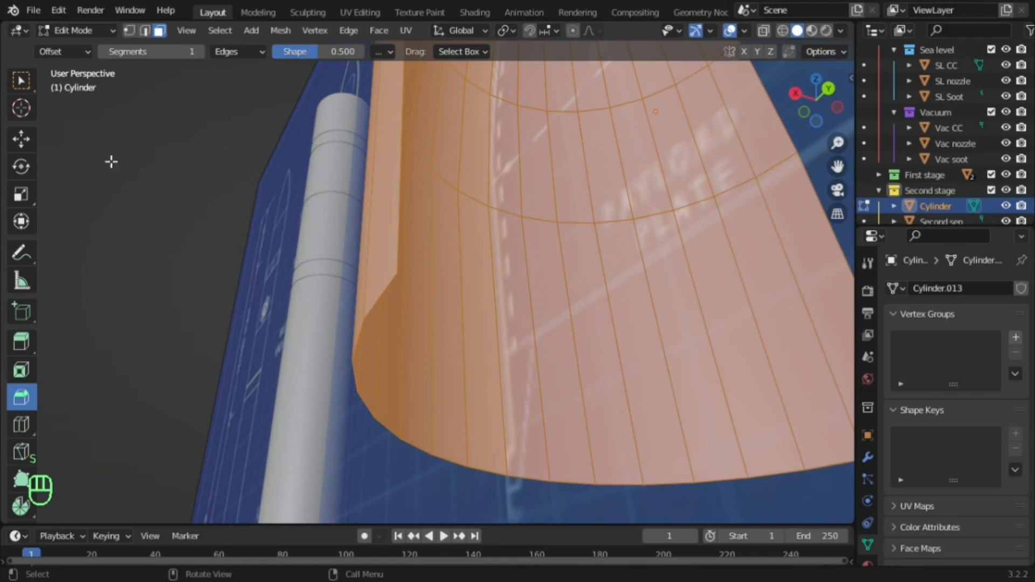
left_click(34, 141)
key("s")
left_click(322, 244)
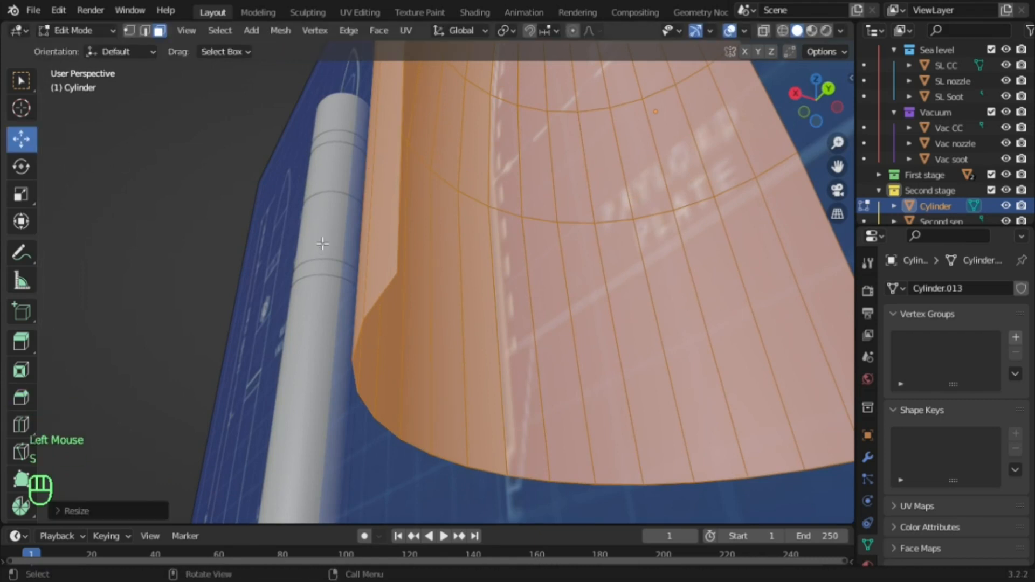
key("s")
left_click(351, 231)
middle_click_drag(351, 231, 377, 243)
scroll(331, 170, "down", 2)
key("ctrl+z")
Undo the recent scaling and selection changes, back through the downward move of the edge loop
scroll(393, 235, "up", 3)
left_click(453, 289)
middle_click_drag(453, 289, 474, 268)
scroll(500, 214, "up", 1)
key("ctrl+z")
key("ctrl+z")
scroll(474, 268, "down", 1, "ctrl")
key("ctrl+z")
key("ctrl+z")
key("ctrl+z")
key("ctrl+z")
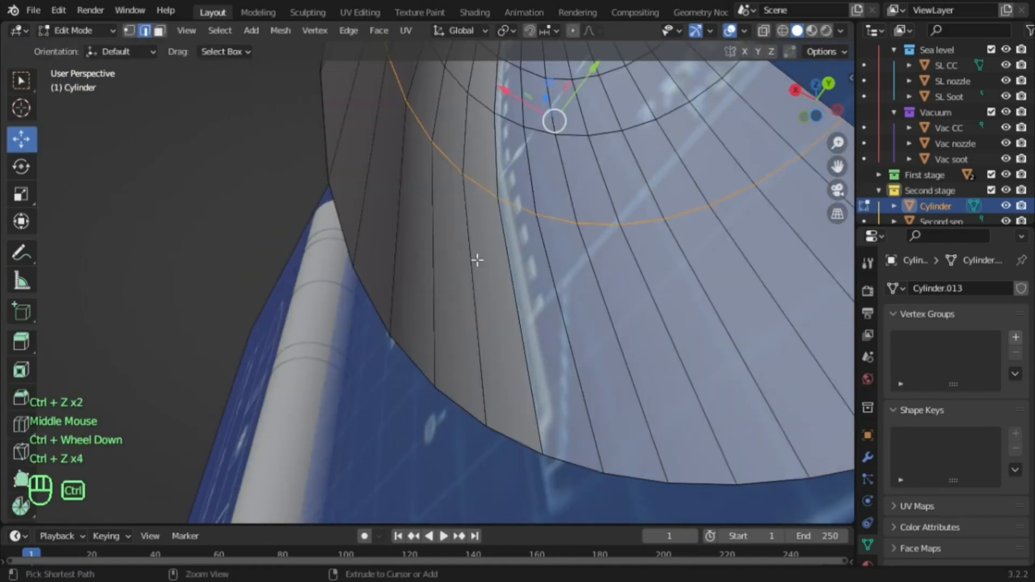
key("ctrl+z")
Try extruding a single lower edge and then a single lower face of the fairing half, undoing both
left_click(460, 254)
key("e")
right_click(469, 239)
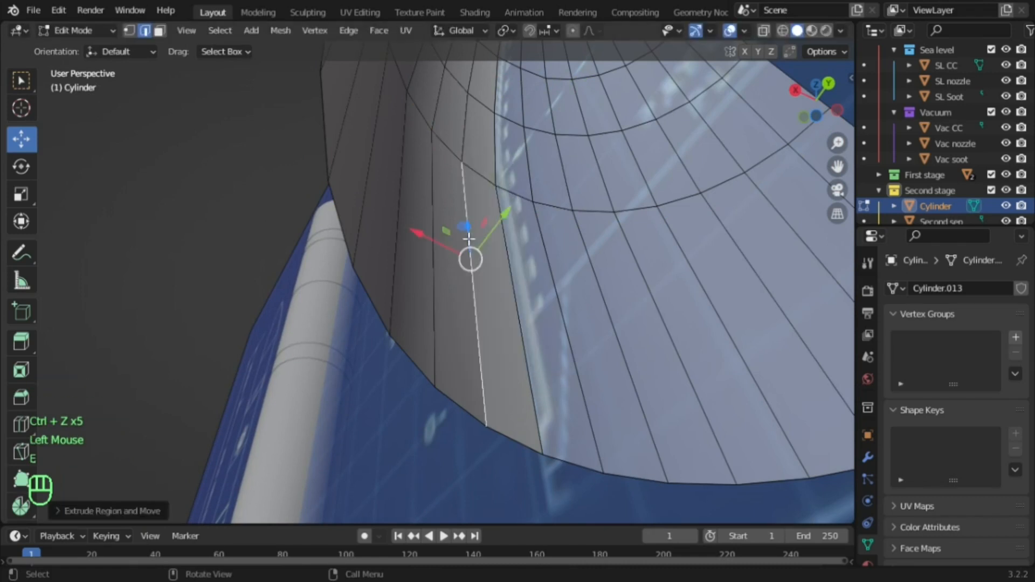
key("ctrl+z")
key("3")
left_click(470, 296)
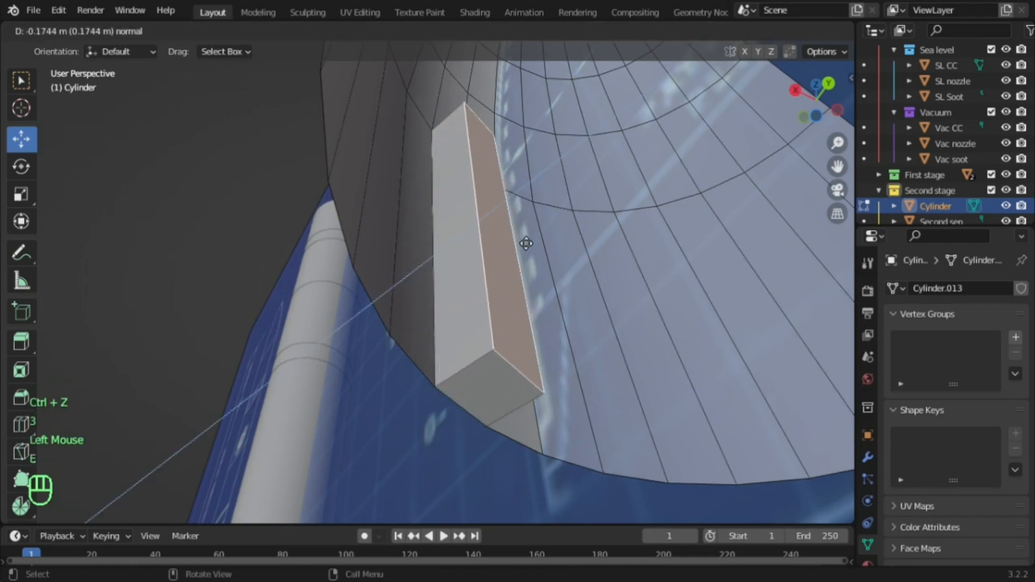
key("ctrl+z")
Try extruding all faces of the fairing half by about 0.35 m along their normals, cancelling the rescale that follows
scroll(511, 245, "down", 2)
key("a")
middle_click_drag(511, 245, 637, 249)
scroll(479, 277, "down", 2)
scroll(506, 282, "up", 3)
scroll(654, 245, "up", 1)
key("e")
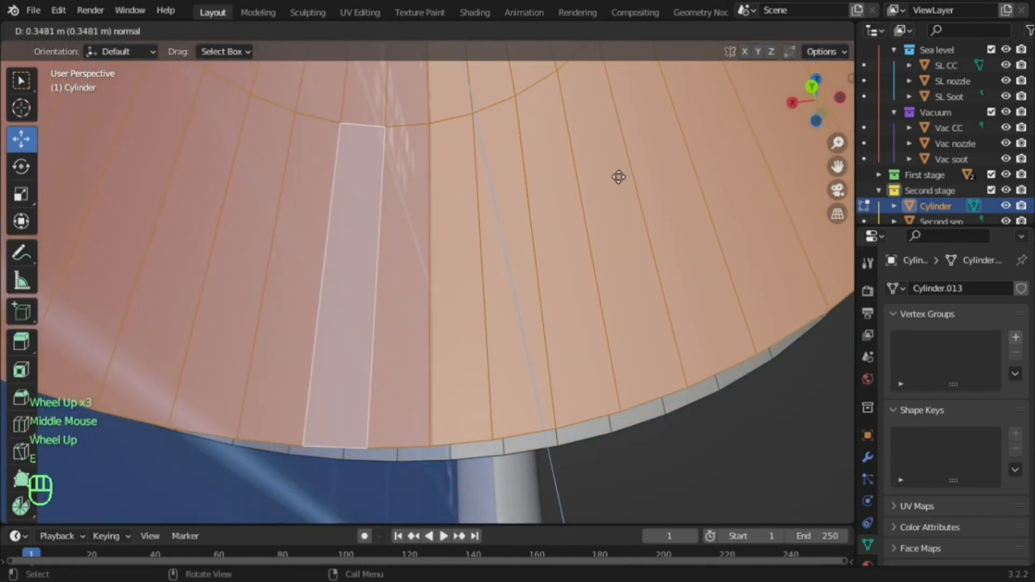
left_click(617, 176)
scroll(617, 176, "down", 2)
key("s")
right_click(631, 239)
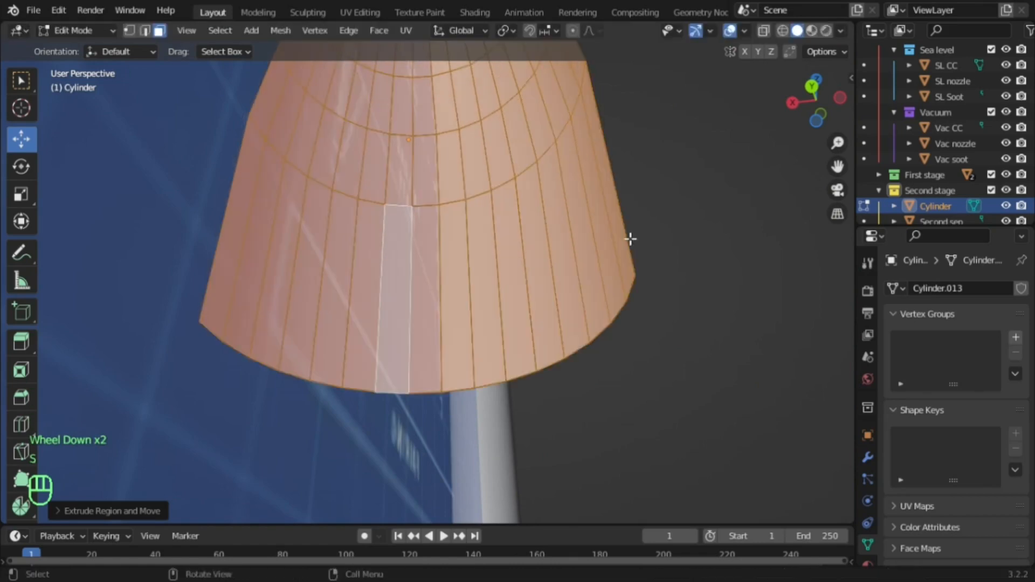
Try extruding all faces of the fairing half again and scaling the new faces inward uniformly
middle_click_drag(577, 260, 585, 308)
key("Tab")
scroll(503, 358, "down", 2)
middle_click_drag(503, 358, 723, 380)
scroll(712, 372, "down", 2)
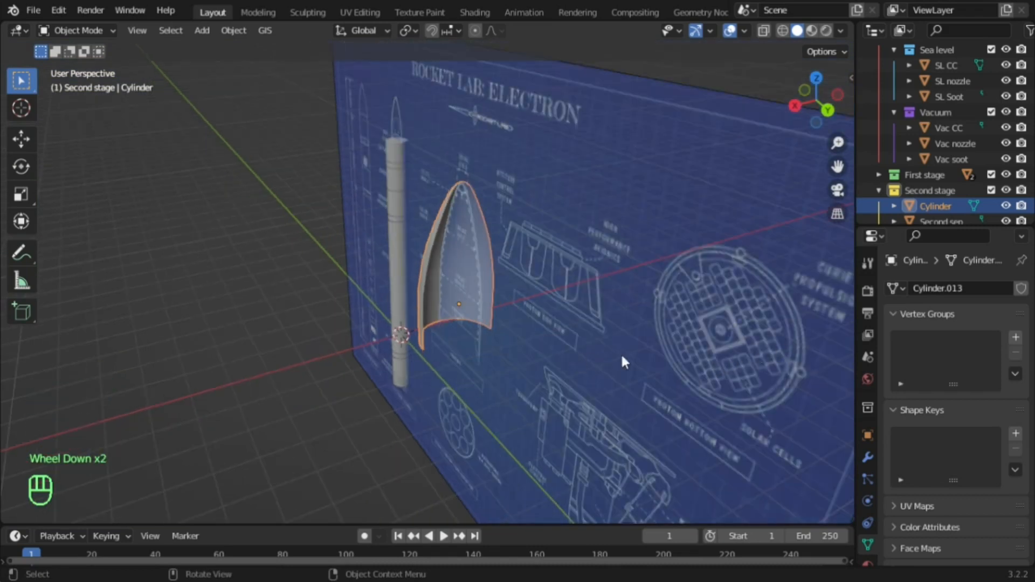
middle_click_drag(623, 361, 613, 203)
scroll(660, 267, "up", 4)
scroll(601, 280, "up", 2)
key("Tab")
key("e")
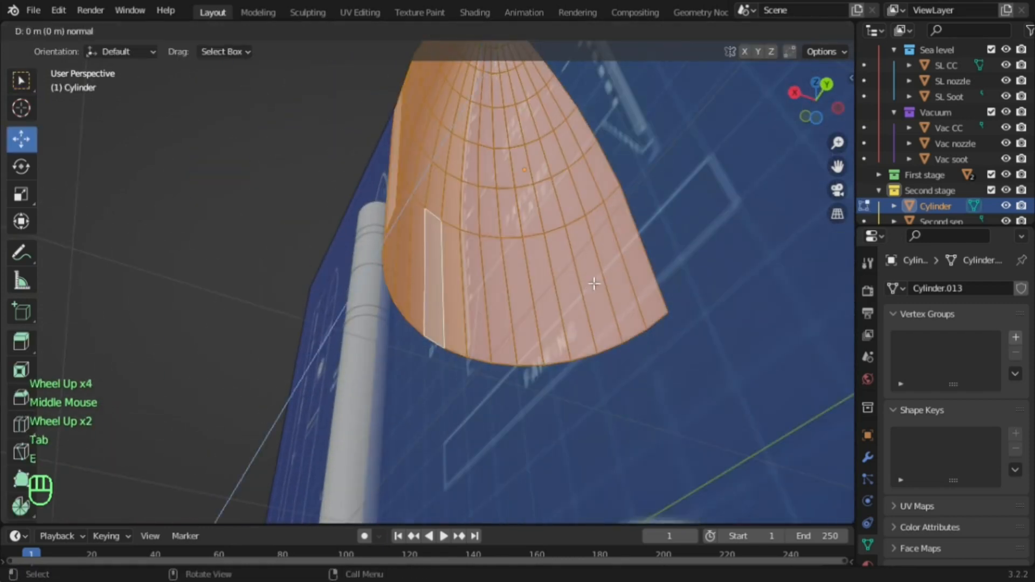
key("s")
left_click(679, 237)
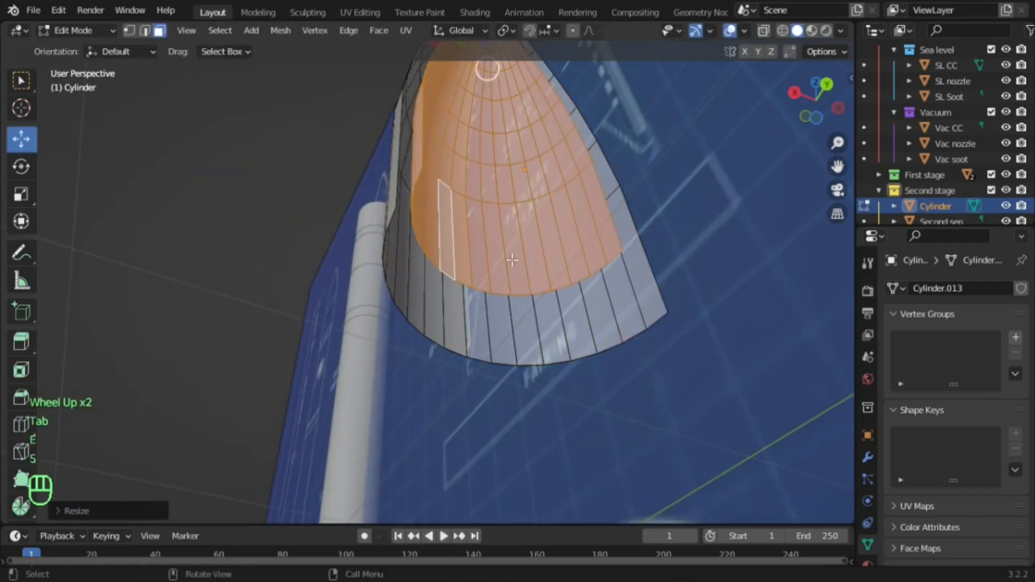
Examine the gap between the inner and outer surfaces at the fairing half's tip, sides and lower rim
middle_click_drag(680, 237, 63, 418)
scroll(146, 346, "down", 2)
middle_click_drag(145, 347, 369, 285)
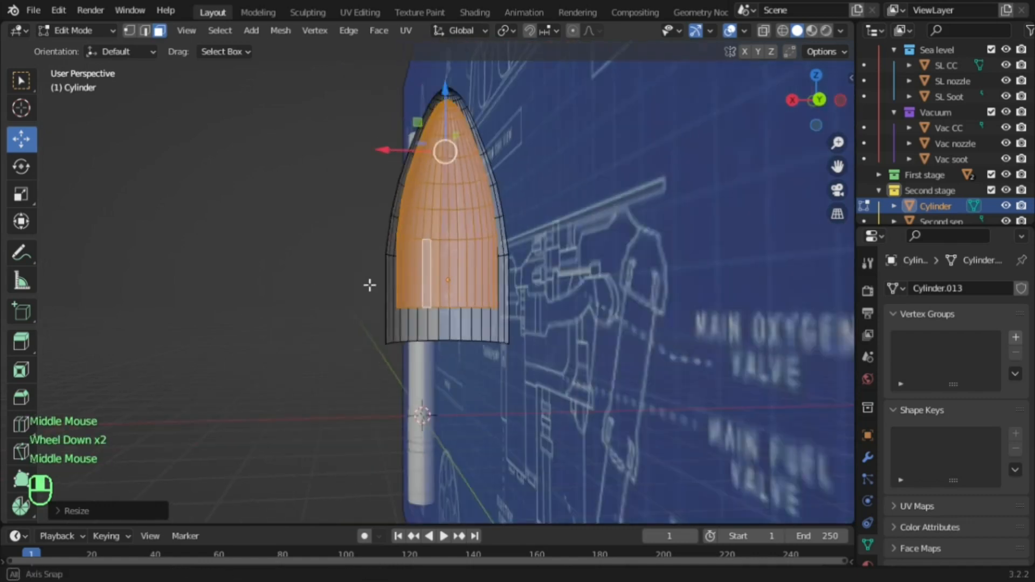
scroll(432, 251, "up", 2)
scroll(456, 203, "up", 1, "shift")
middle_click_drag(456, 203, 380, 207, "shift")
scroll(379, 206, "up", 2)
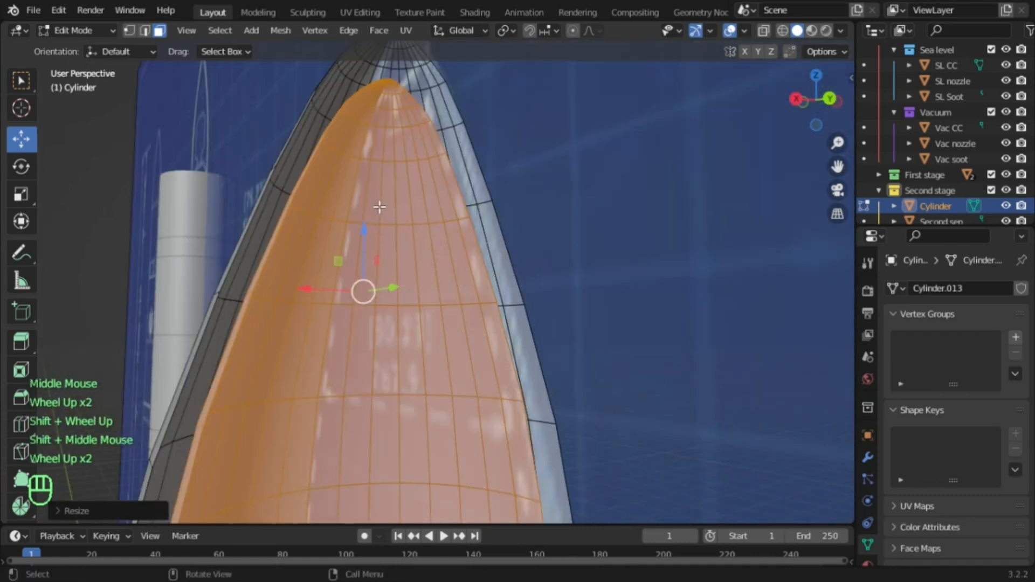
middle_click_drag(379, 152, 376, 126)
scroll(452, 242, "down", 3)
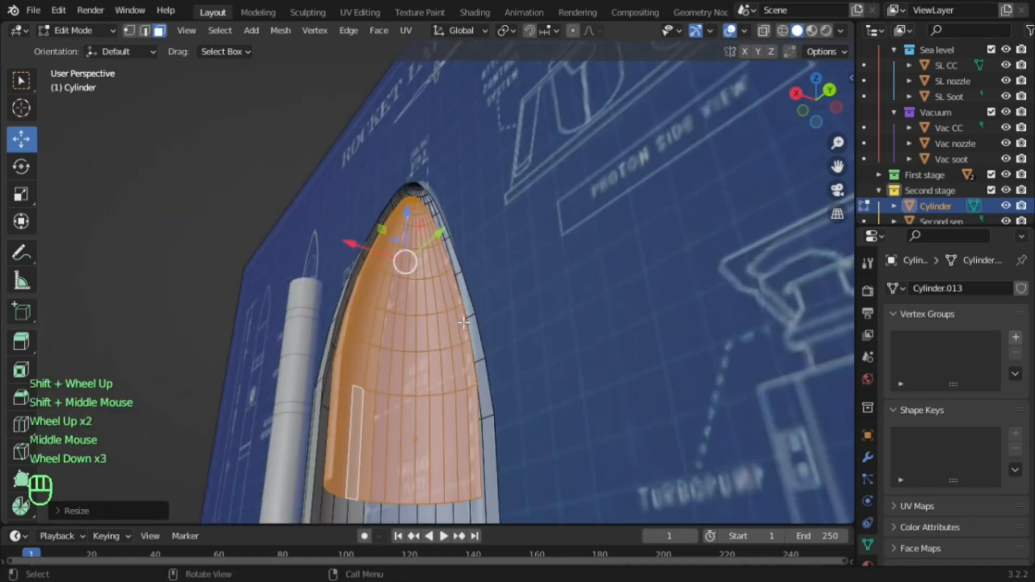
middle_click_drag(457, 273, 521, 195, "shift")
scroll(521, 195, "up", 1)
scroll(547, 235, "down", 1)
scroll(565, 291, "down", 1)
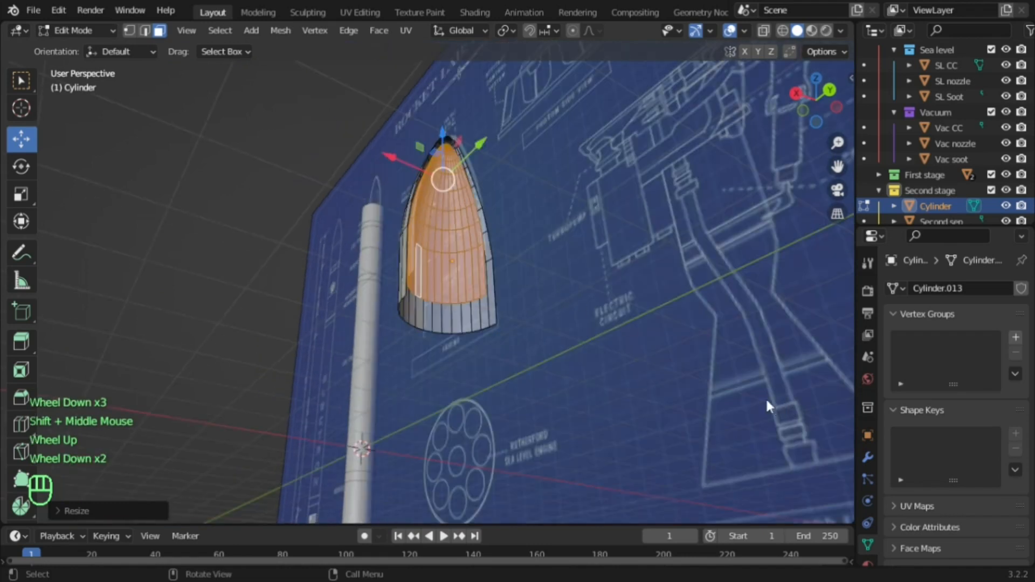
Undo the inward scaling and the extrusions of the fairing half's faces
key("Tab")
scroll(656, 349, "up", 1)
key("ctrl+z")
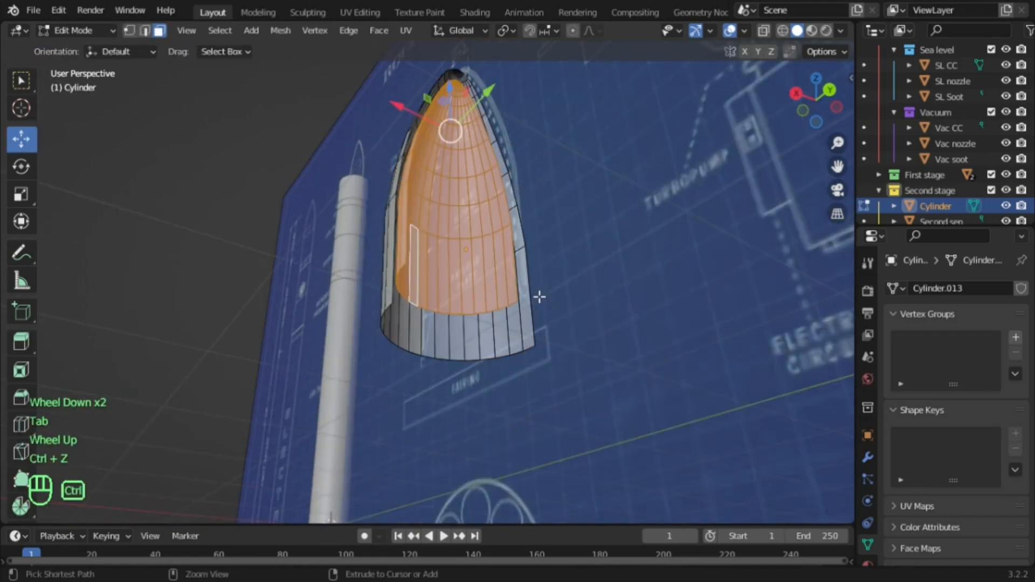
key("ctrl+z")
key("ctrl+z")
key("ctrl+z")
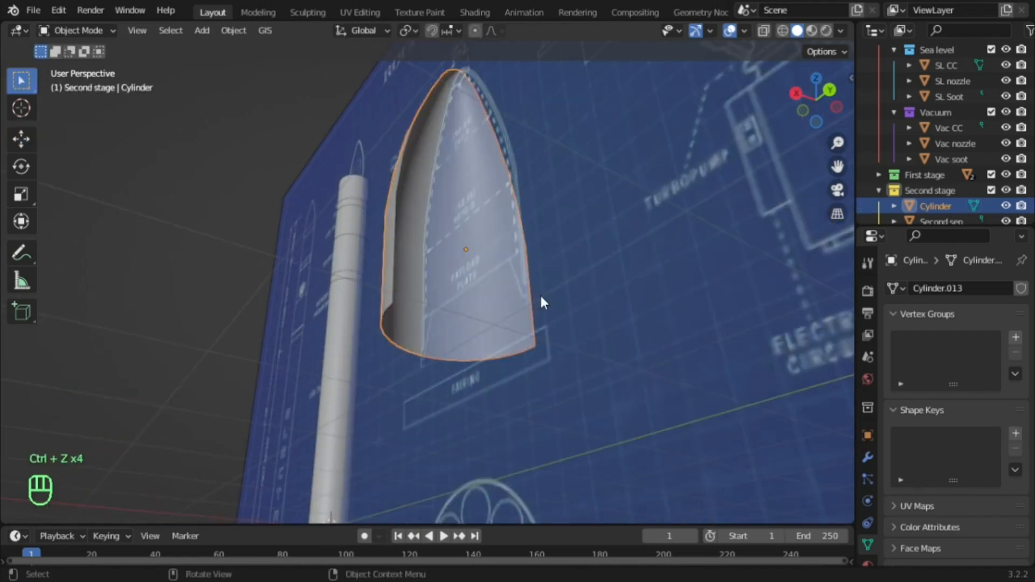
key("Tab")
scroll(416, 252, "up", 2)
key("ctrl+z")
key("ctrl+z")
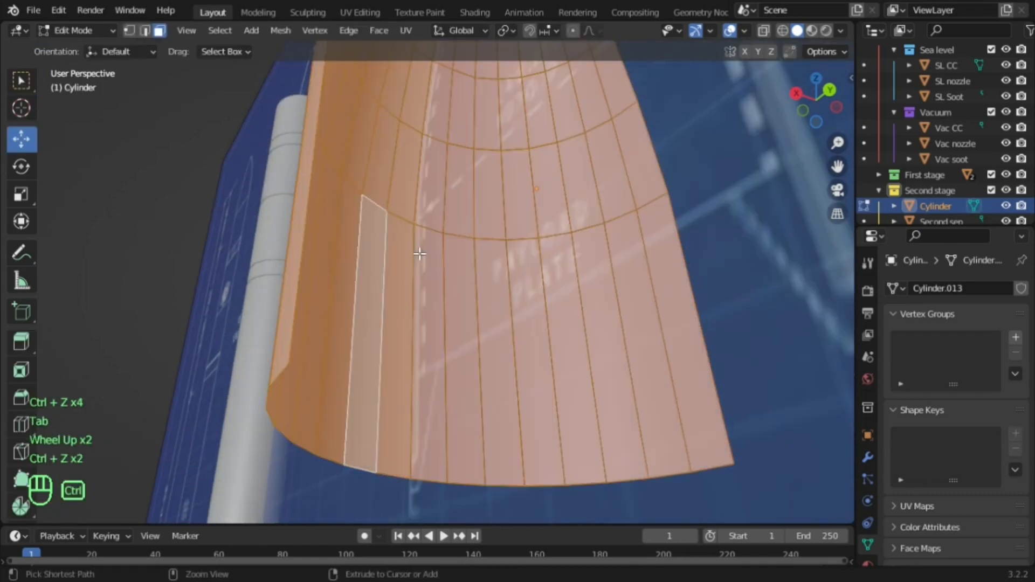
key("ctrl+z")
Duplicate the fairing half in object mode and rotate the copy 180° about the global Z axis
key("Tab")
scroll(419, 254, "down", 2)
middle_click_drag(413, 253, 578, 289)
left_click(813, 108)
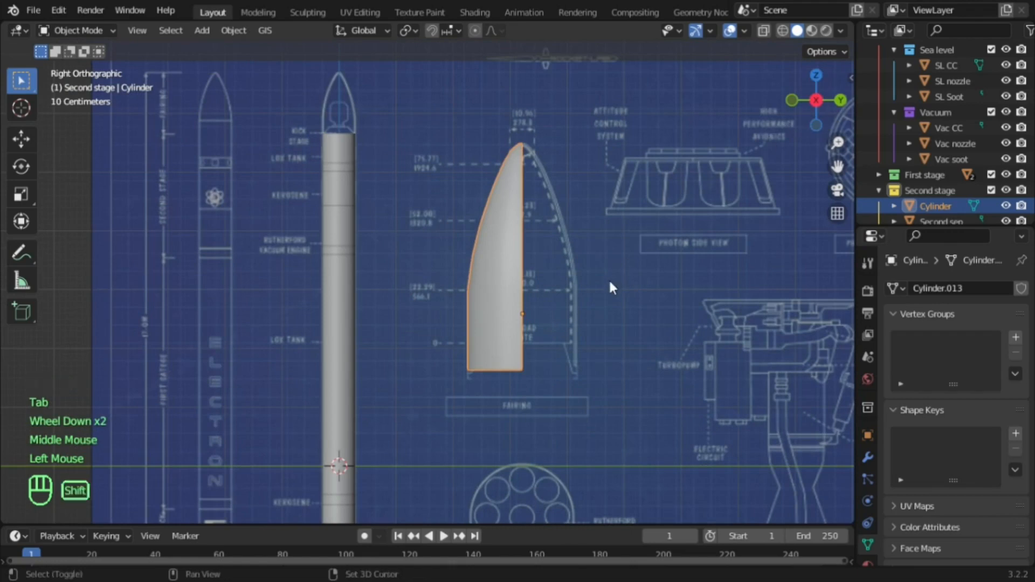
key("shift+d")
type("rz180")
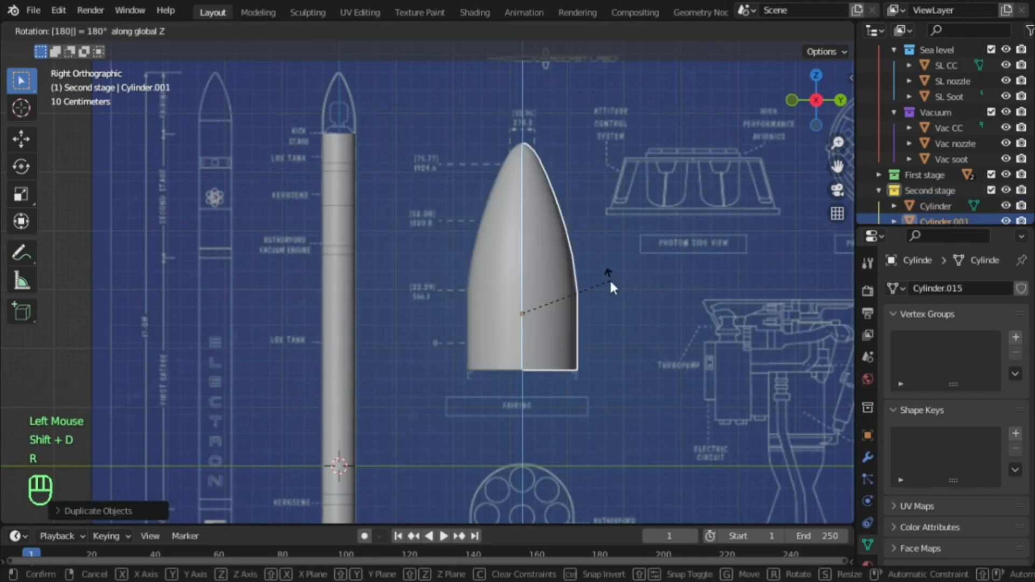
key("Return")
Select both fairing halves and move them along Y and Z onto the rocket body's axis
left_click(519, 275, "shift")
scroll(510, 274, "down", 2)
scroll(510, 274, "down", 2, "shift")
middle_click_drag(509, 281, 522, 385, "shift")
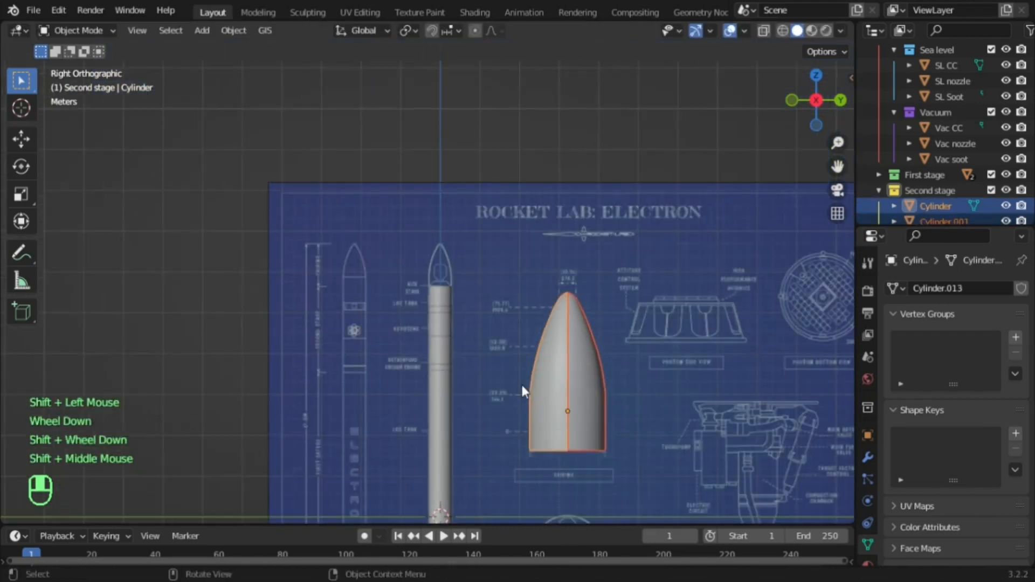
key("g")
key("g")
scroll(656, 321, "up", 2)
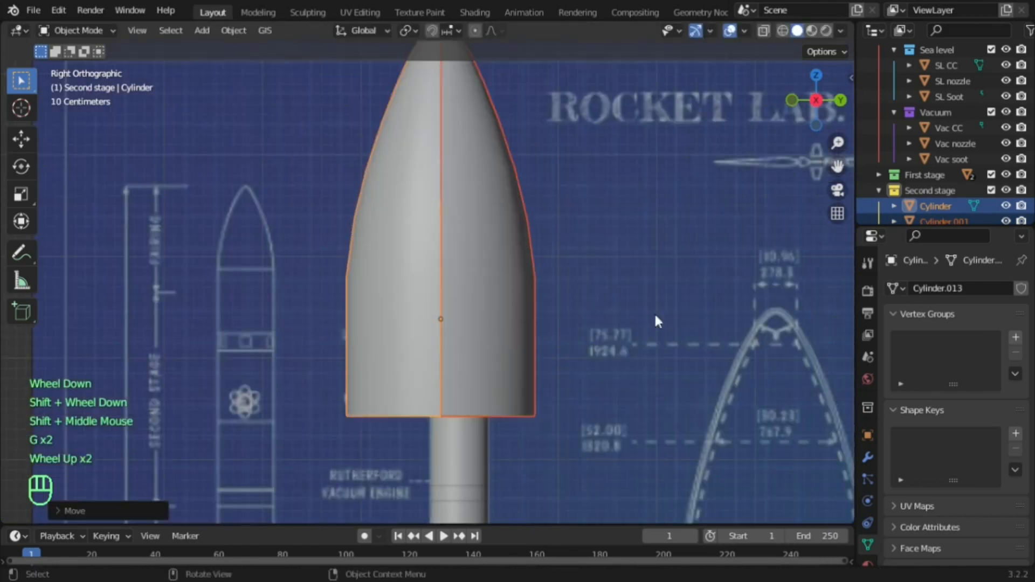
Scale both fairing halves down and move them above the second stage, over the nose outline in the blueprint
key("s")
left_click(483, 299)
scroll(484, 300, "up", 2)
key("g")
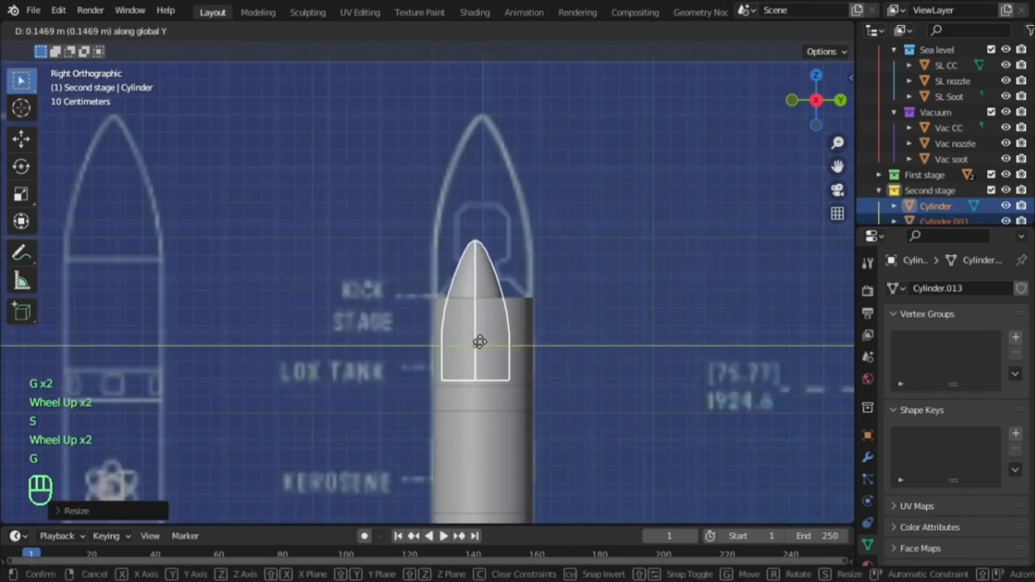
key("g")
left_click(480, 229)
Scale both fairing halves up by about 1.33 and lower them along Z to the second stage's top edge
scroll(480, 229, "up", 2)
key("s")
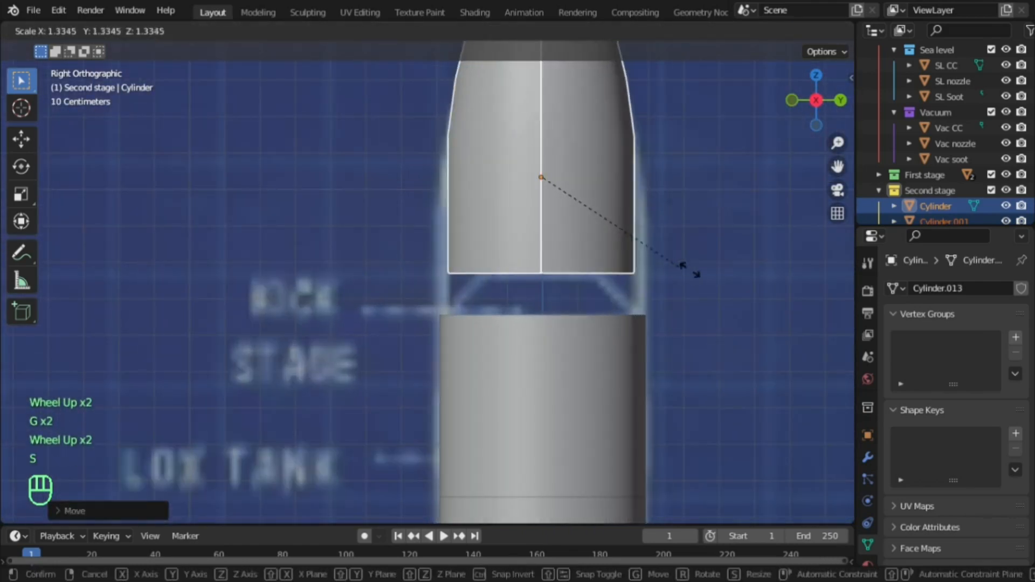
left_click(701, 278)
middle_click_drag(701, 278, 620, 241, "shift")
scroll(620, 240, "up", 2)
key("g")
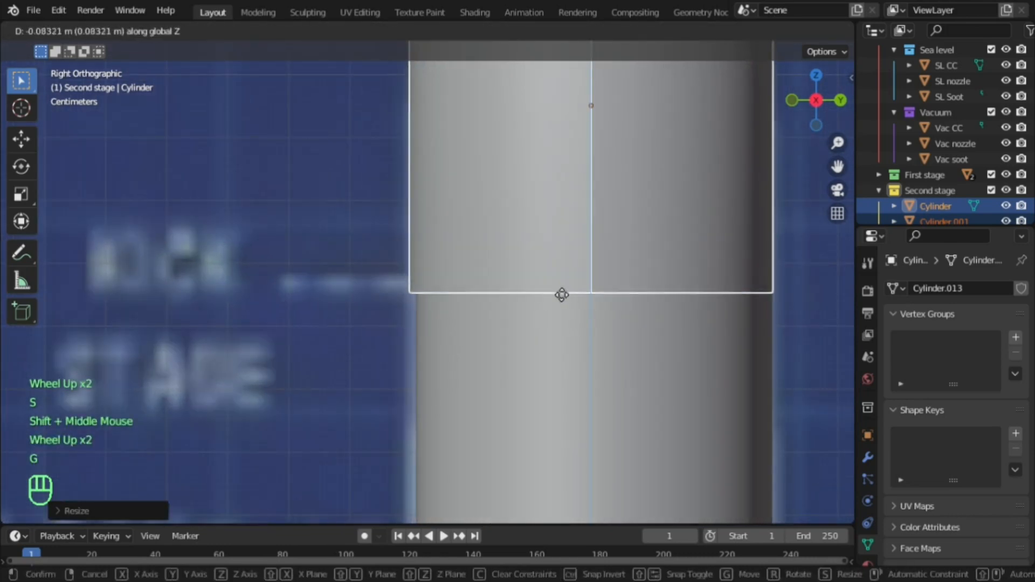
left_click(557, 284)
Nudge the fairing halves along Y to centre them on the second stage, then scale them by about 0.98
middle_click_drag(680, 294, 527, 300, "shift")
scroll(526, 300, "up", 1)
key("g")
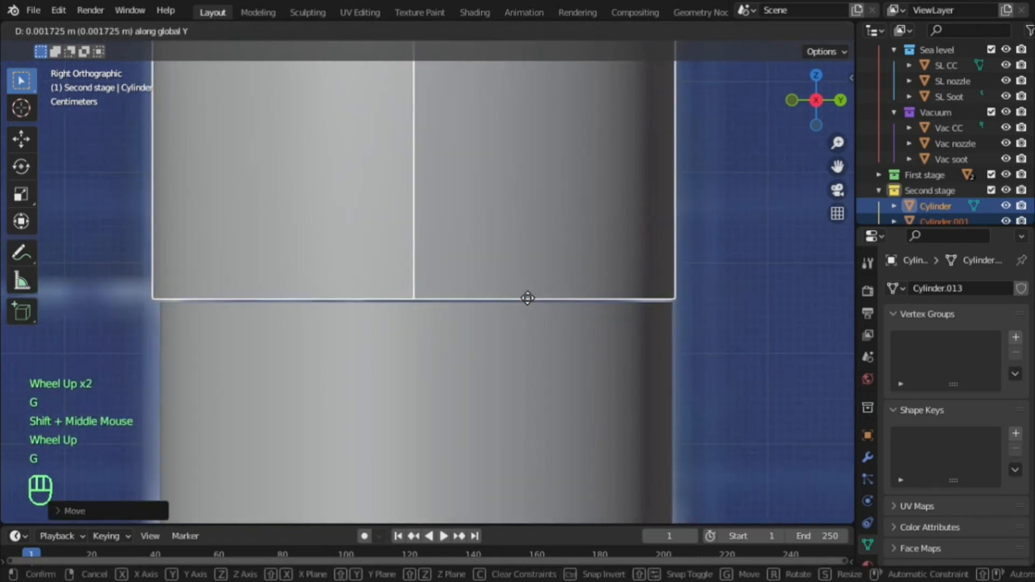
left_click(530, 298)
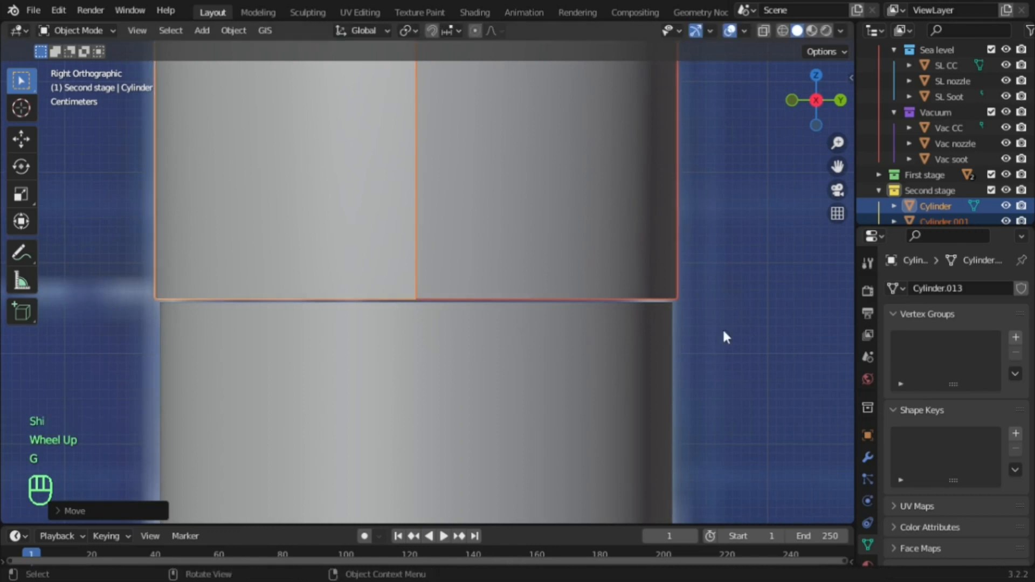
key("s")
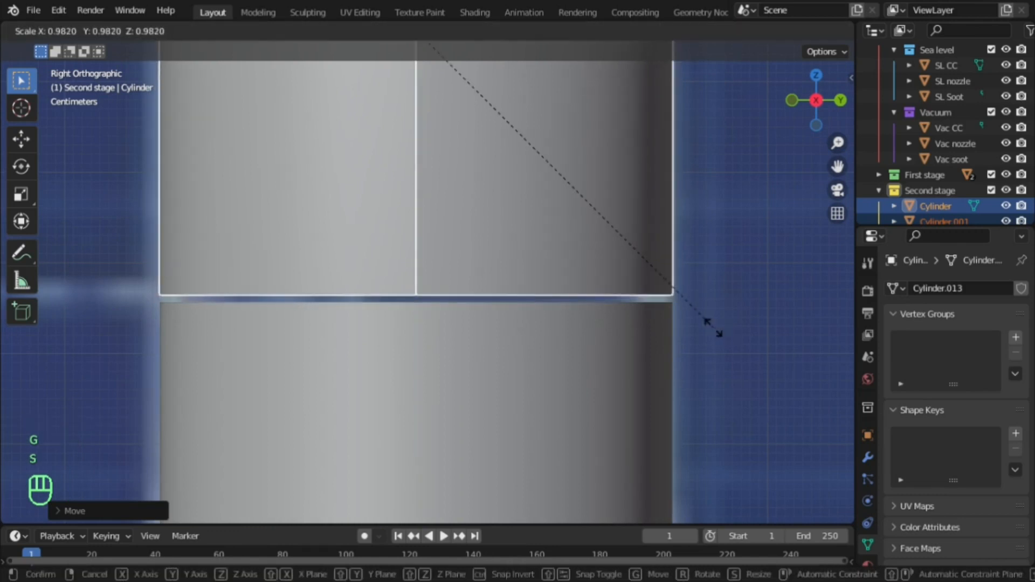
left_click(714, 327)
Lower both fairing halves along Z until their base meets the top of the second stage
key("g")
key("z")
left_click(718, 334)
scroll(541, 302, "up", 2)
middle_click_drag(715, 331, 496, 261, "shift")
scroll(497, 261, "up", 4)
key("g")
key("z")
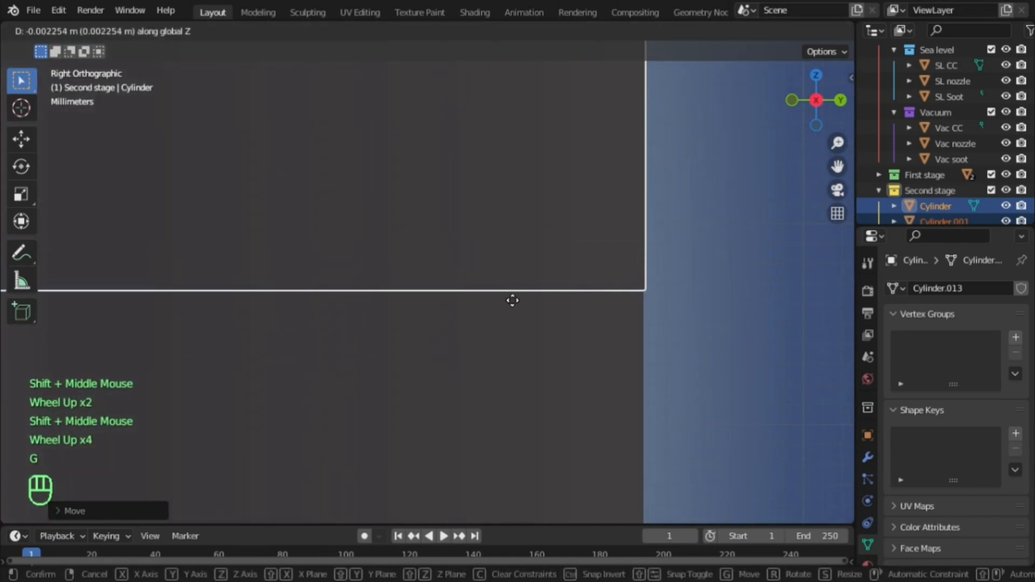
left_click(511, 300)
Scale the fairing halves slightly to match the second stage's +Y edge, then lower them along Z to close the gap
middle_click_drag(511, 299, 597, 339, "shift")
scroll(412, 241, "up", 3)
scroll(597, 338, "up", 2)
key("s")
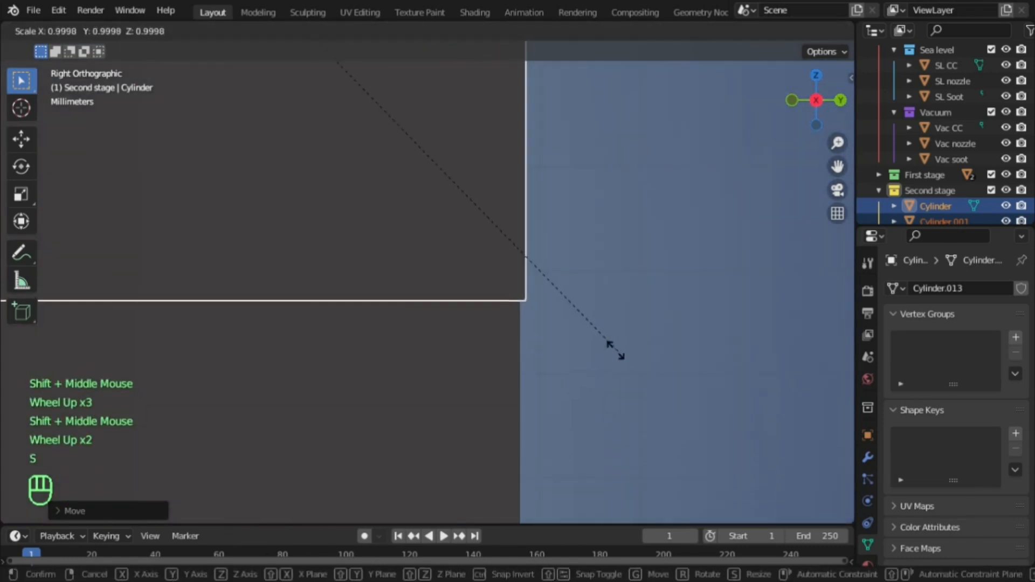
left_click(611, 349)
scroll(610, 349, "up", 2)
scroll(612, 348, "up", 2)
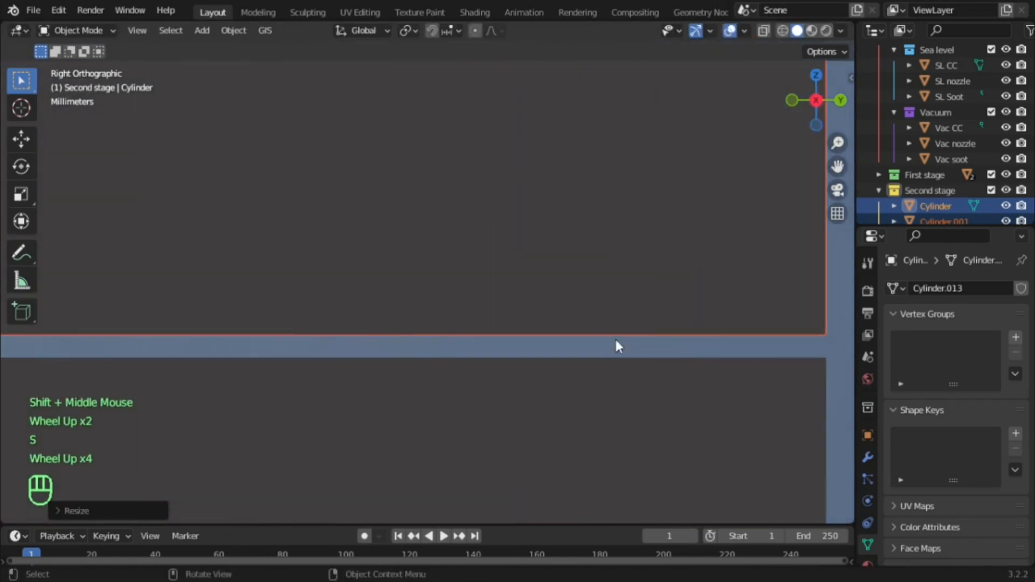
key("g")
key("z")
left_click(625, 360)
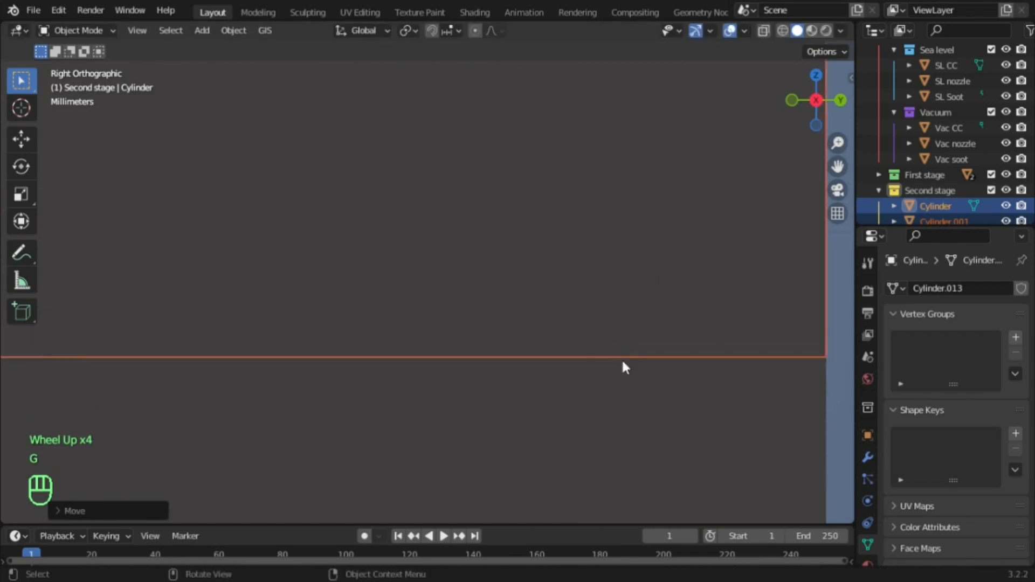
Nudge the fairing halves along Y to reduce their overhang at the second stage's -Y edge
scroll(539, 342, "down", 5)
middle_click_drag(280, 280, 426, 173, "shift")
scroll(604, 308, "down", 4)
scroll(564, 351, "up", 2)
scroll(557, 231, "up", 3)
scroll(426, 172, "up", 2)
middle_click_drag(495, 237, 337, 222, "shift")
scroll(337, 222, "up", 2)
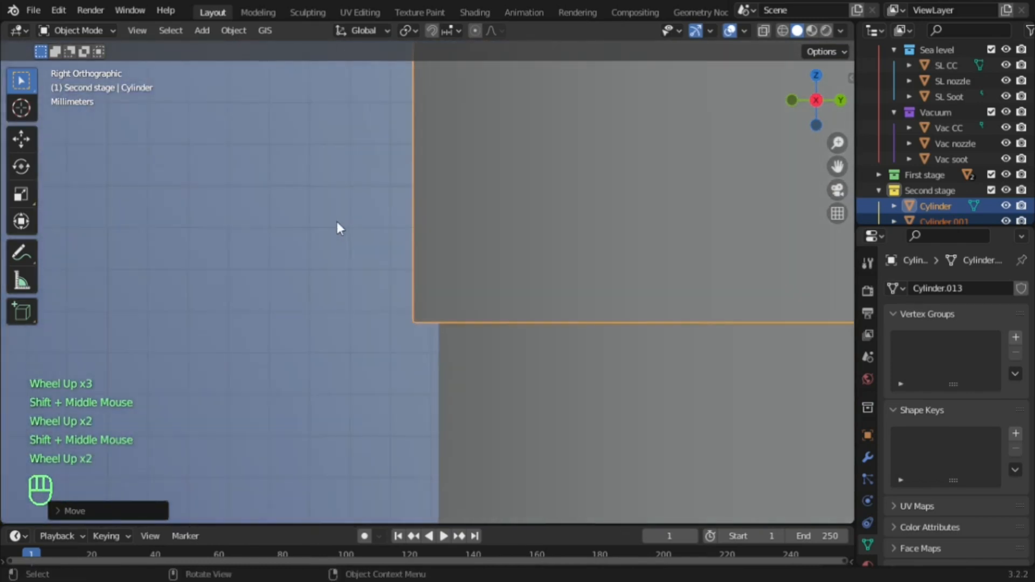
key("g")
left_click(344, 222)
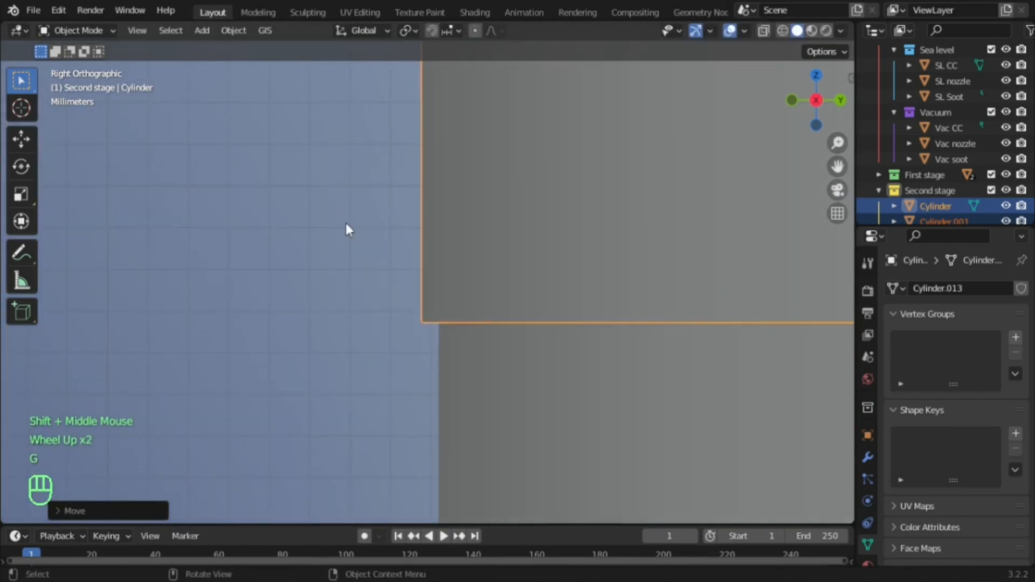
Shrink the fairing halves slightly in two scalings, lowering them along Z in between, to match the second stage's -Y edge
key("s")
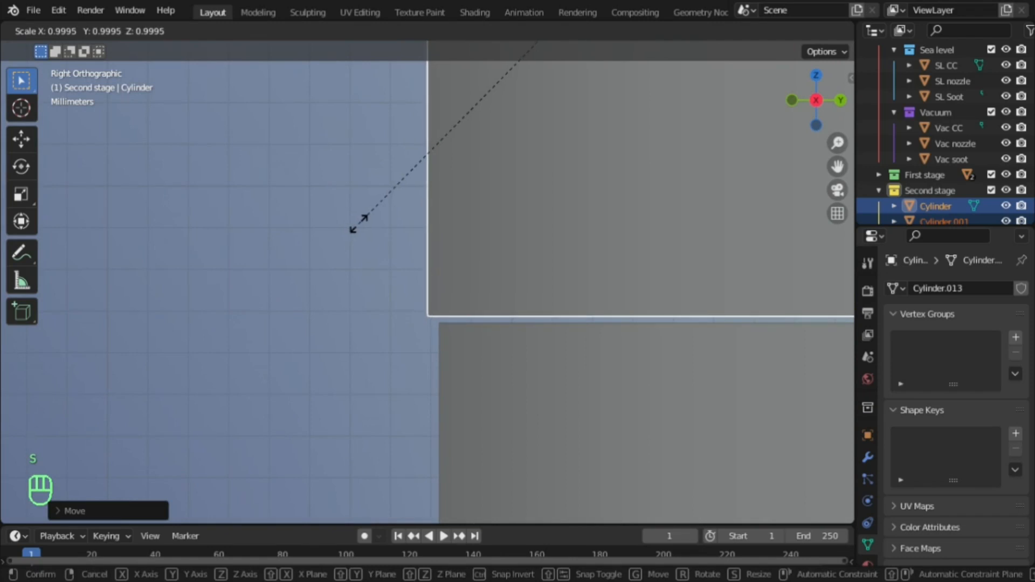
left_click(372, 224)
key("g")
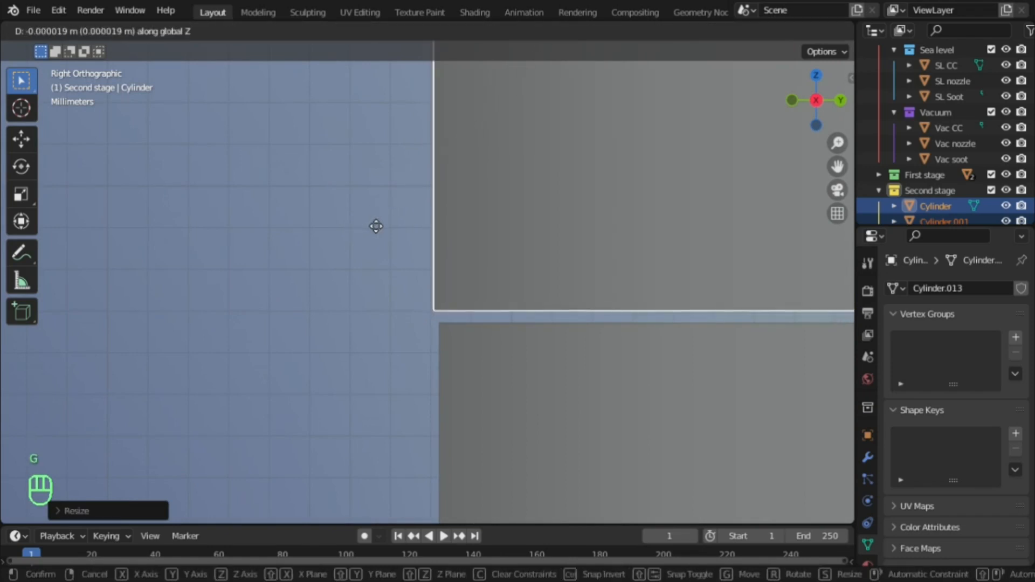
left_click(382, 237)
key("s")
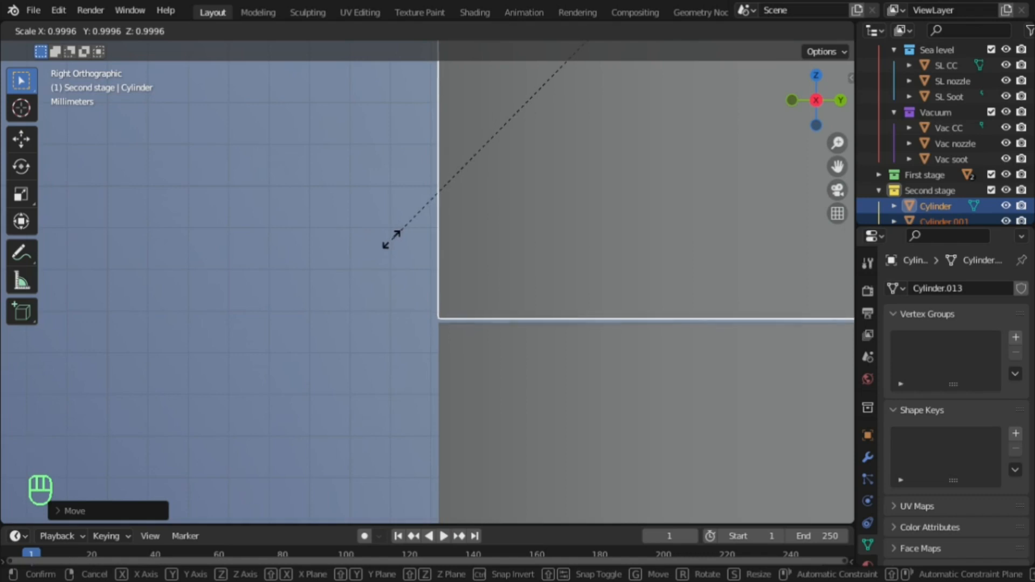
left_click(392, 239)
Lower the fairing halves onto the second stage and scale them by about 0.9999 to align the -Y corner
scroll(391, 238, "up", 1)
scroll(391, 238, "up", 1)
key("g")
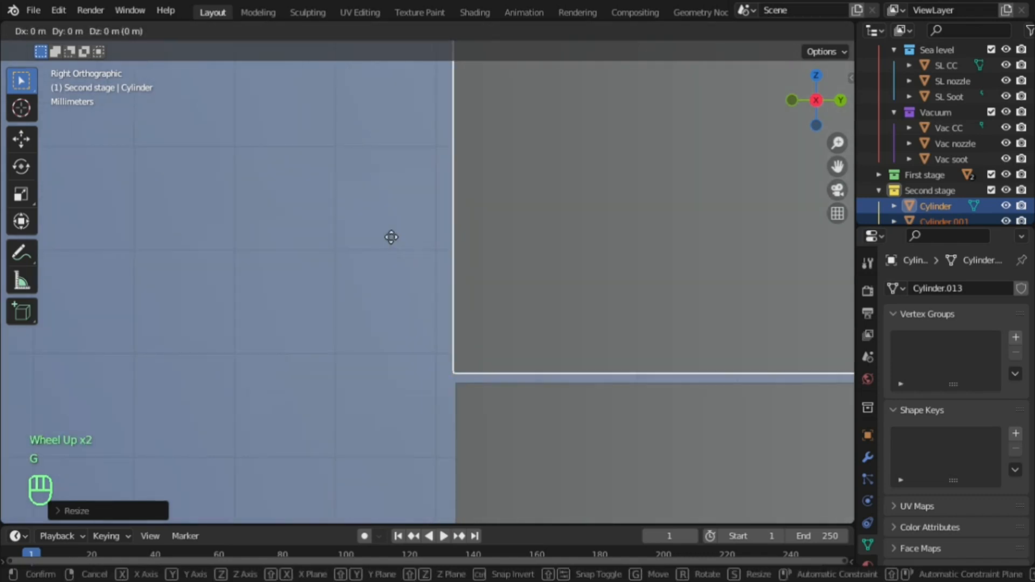
left_click(395, 241)
key("s")
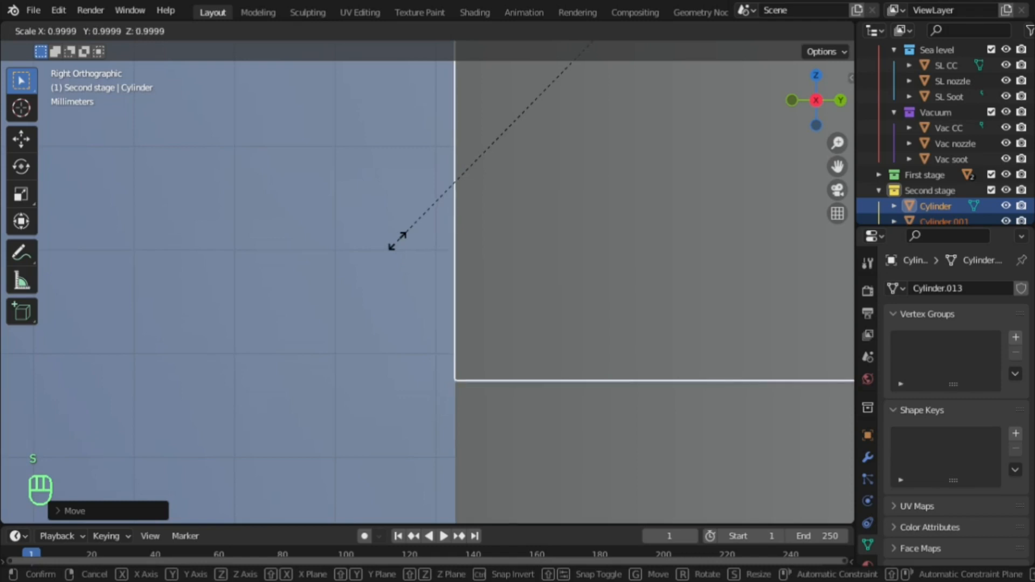
left_click(390, 234)
Examine how the fairing halves fit at both edges of the second stage, including the whole rocket against the blueprint
scroll(389, 234, "down", 8)
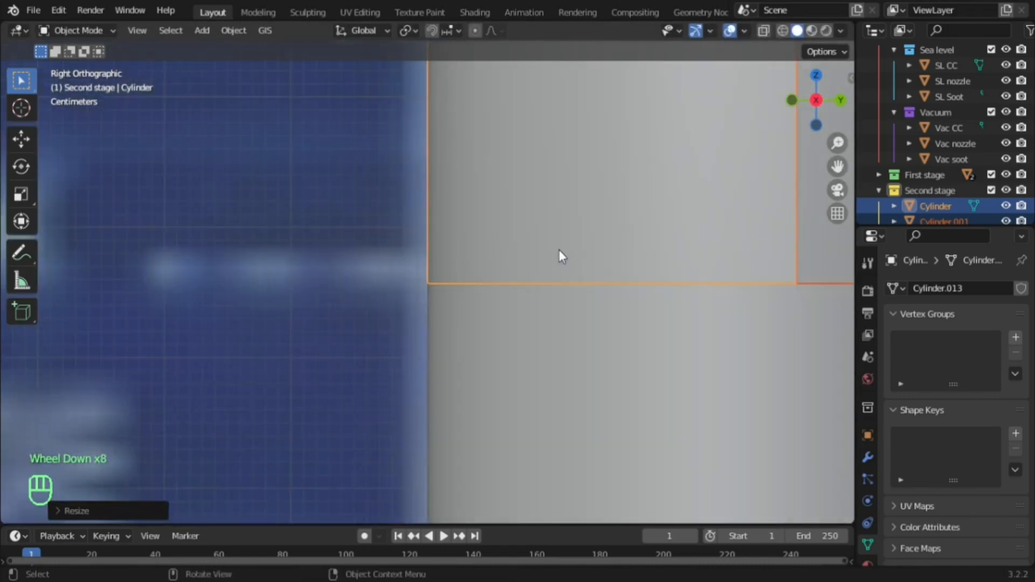
middle_click_drag(560, 252, 210, 256, "shift")
middle_click_drag(589, 205, 406, 154, "shift")
scroll(406, 154, "up", 4)
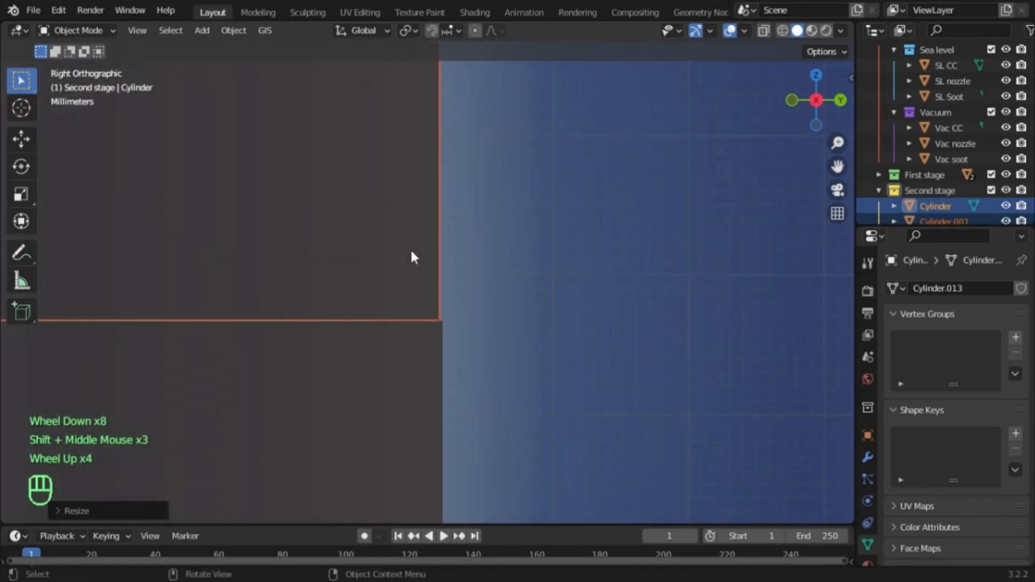
scroll(414, 252, "down", 10)
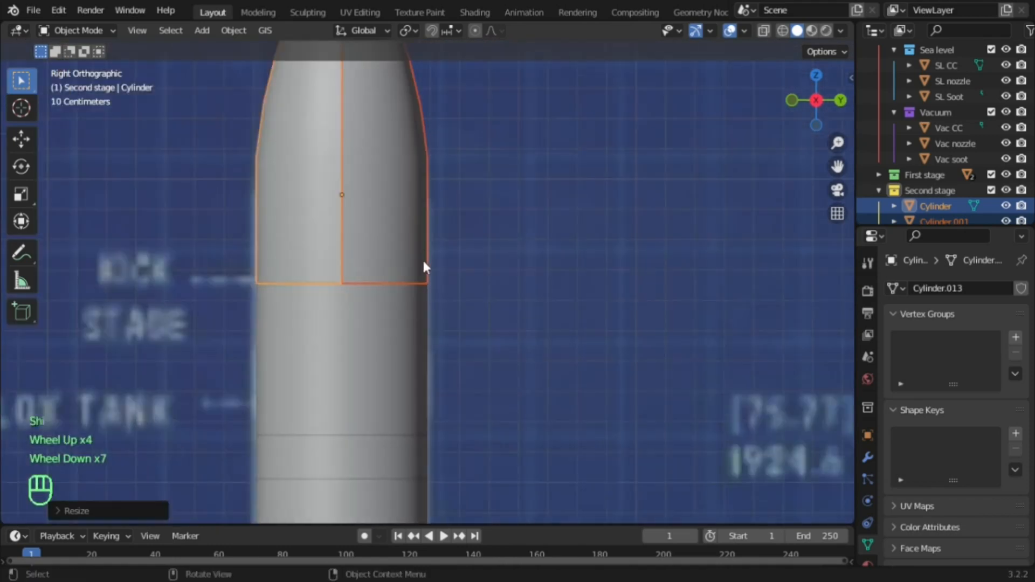
scroll(423, 268, "down", 2)
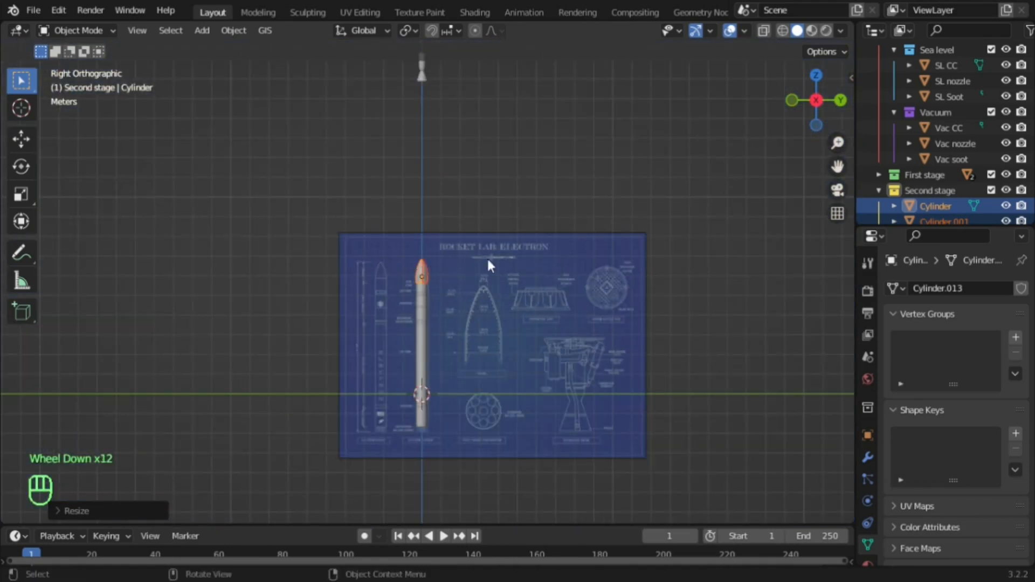
middle_click_drag(484, 400, 445, 325)
scroll(444, 325, "up", 2)
Deselect the fairing halves and toggle the viewport overlays and gizmos to inspect the assembled rocket
left_click(408, 467)
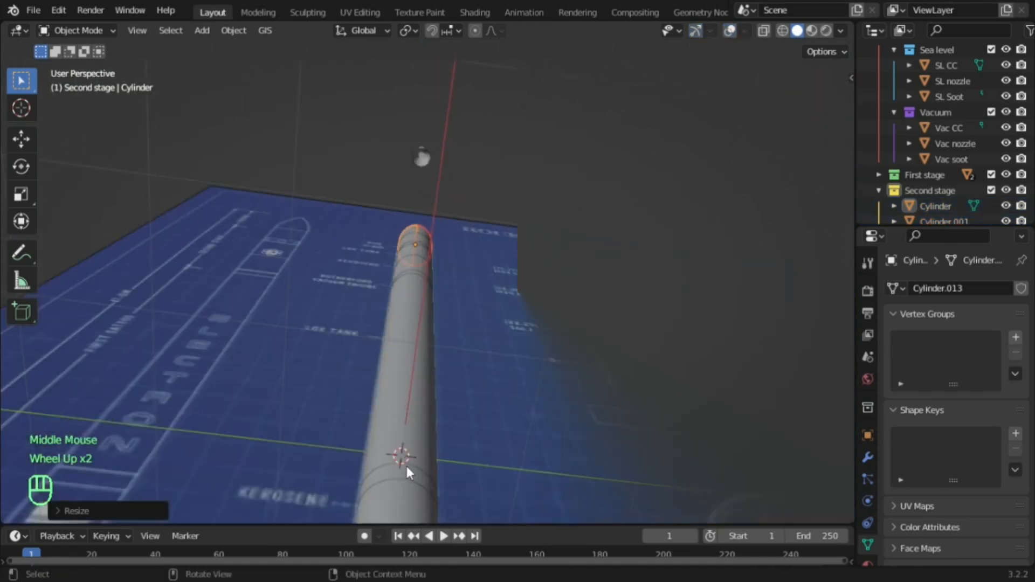
left_click(408, 467)
middle_click_drag(408, 467, 501, 377)
scroll(501, 378, "down", 2)
middle_click_drag(501, 378, 706, 239)
scroll(702, 242, "down", 2)
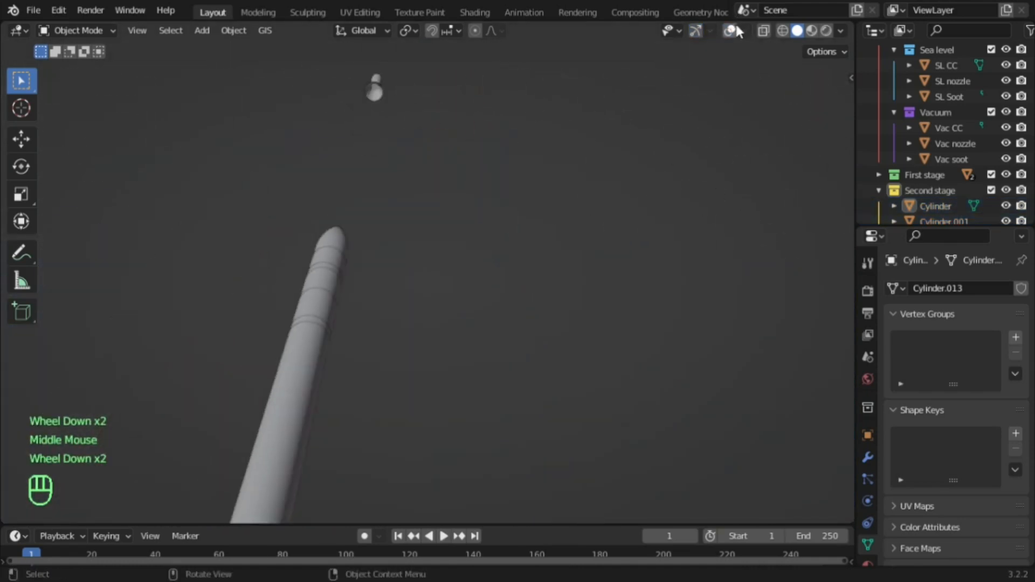
left_click(730, 30)
left_click(695, 30)
scroll(664, 270, "down", 1)
middle_click_drag(664, 275, 665, 157, "shift")
scroll(704, 190, "up", 3)
scroll(567, 209, "down", 3)
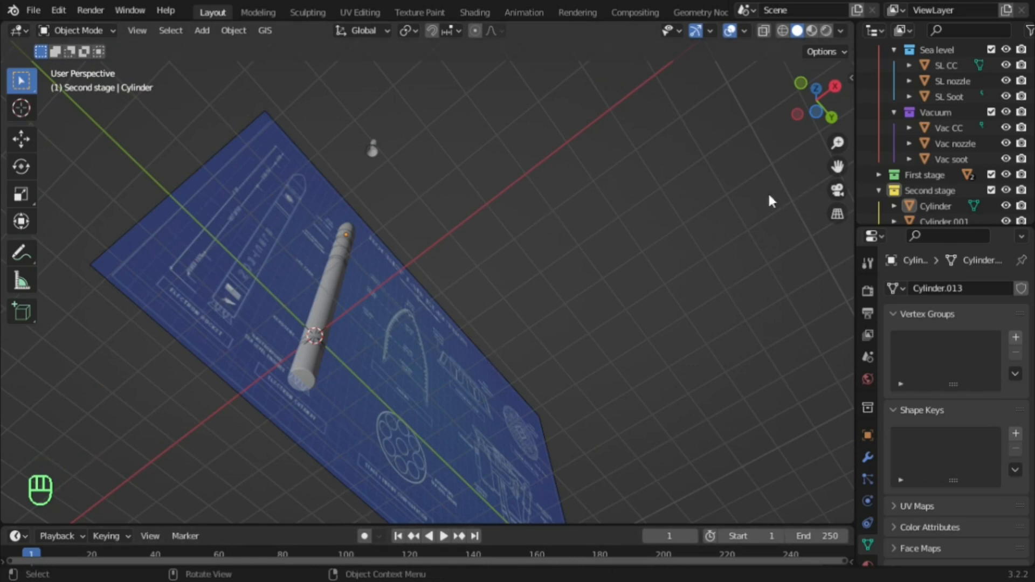
middle_click_drag(367, 329, 396, 311)
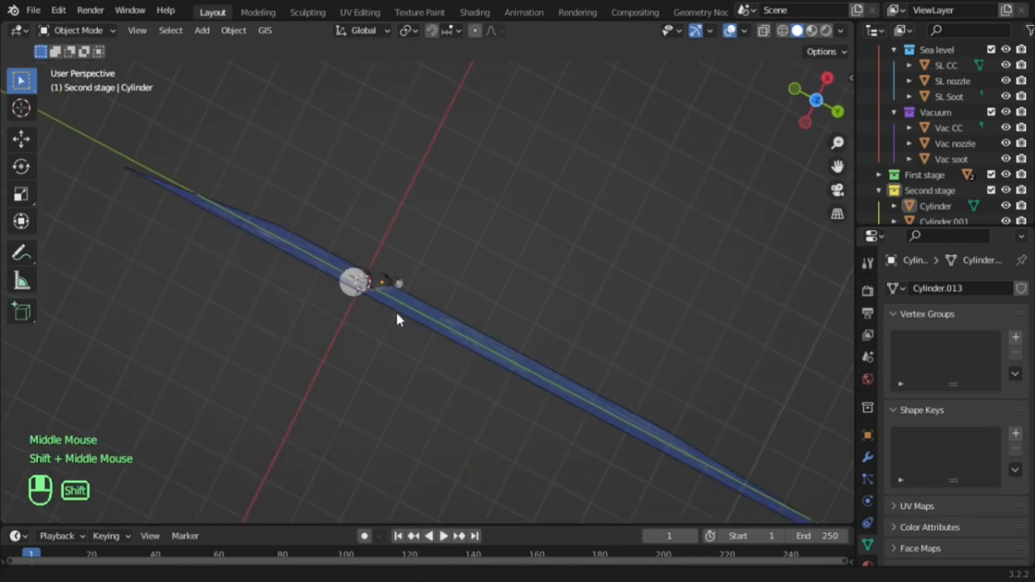
scroll(519, 295, "up", 3)
middle_click_drag(519, 289, 534, 474)
scroll(516, 351, "down", 4)
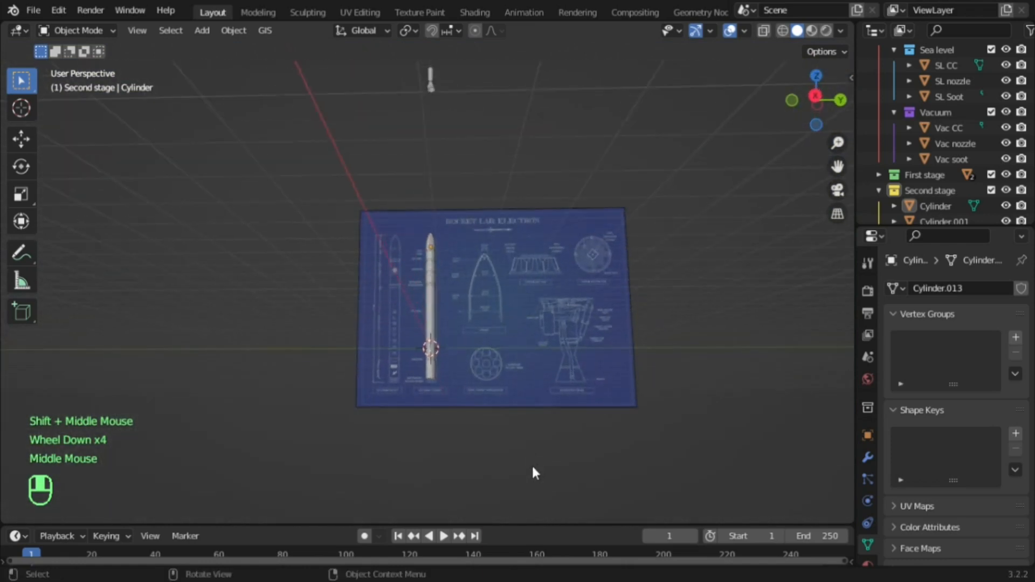
scroll(542, 470, "up", 2)
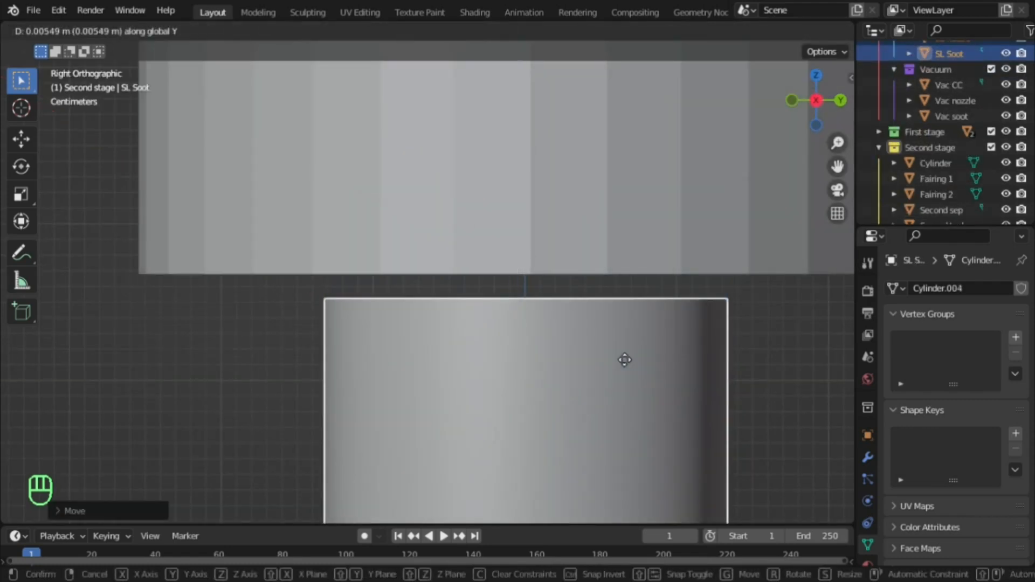
Nudge the sea-level engine about 0.0055 m along Y beneath the cylinder
left_click(624, 358)
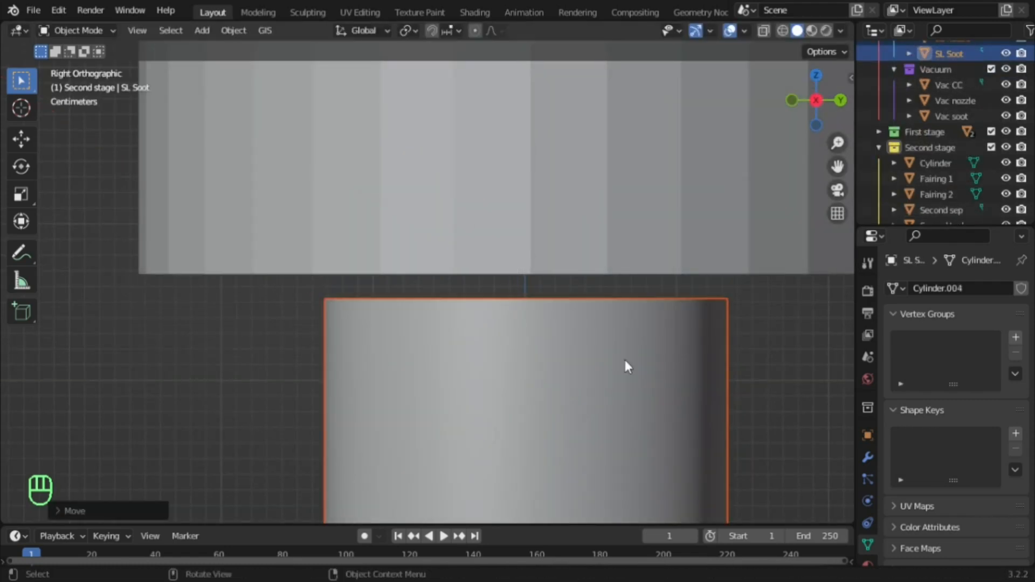
scroll(623, 358, "down", 8)
scroll(485, 263, "up", 3)
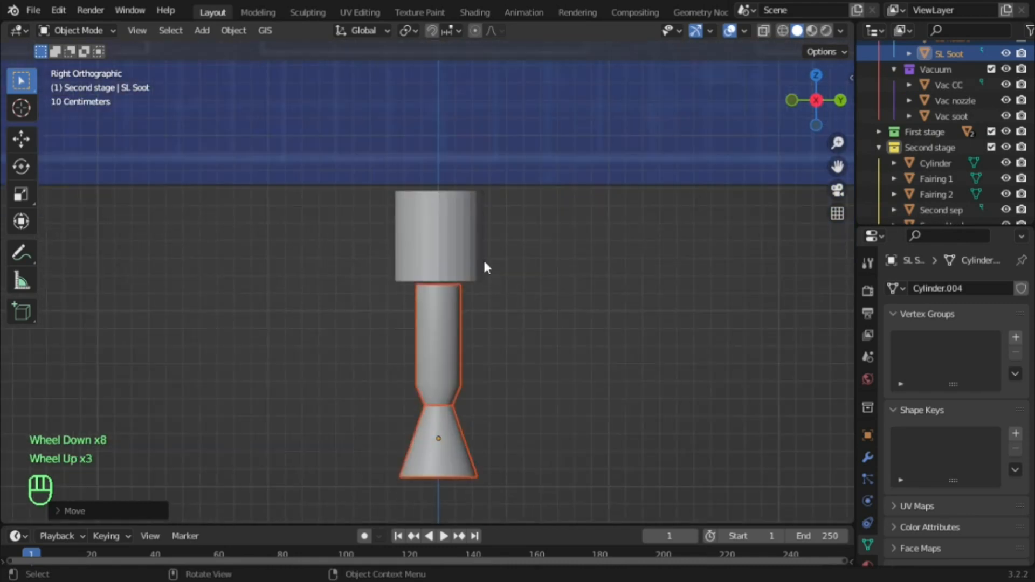
Select the cylinder above the sea-level engine and examine its alignment with the engine and its place in the Second stage collection
left_click(475, 251)
scroll(480, 246, "down", 2)
scroll(487, 247, "up", 3)
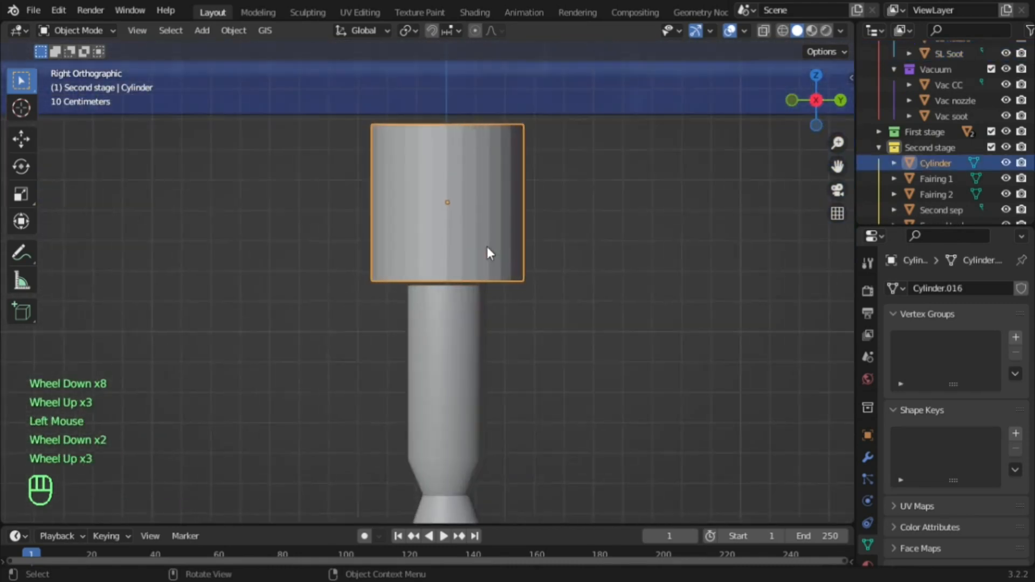
scroll(488, 250, "up", 7)
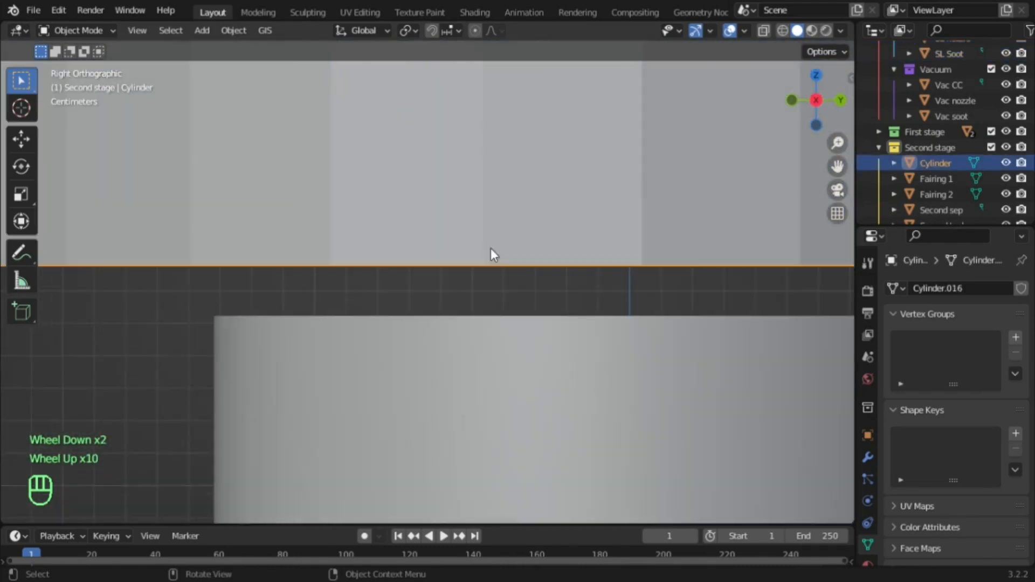
scroll(491, 252, "up", 1)
scroll(254, 292, "down", 6)
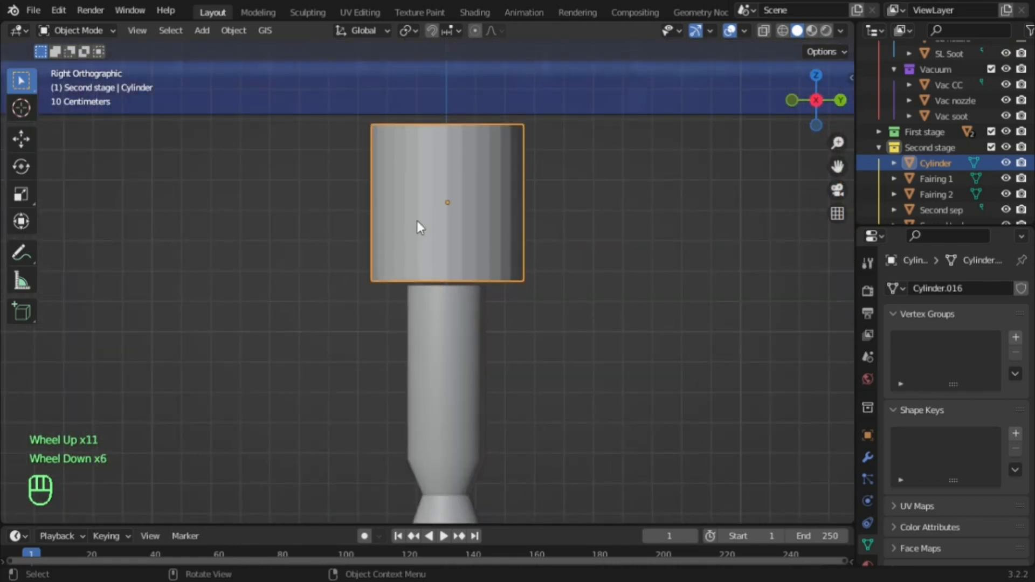
scroll(420, 227, "down", 3)
scroll(432, 276, "up", 2)
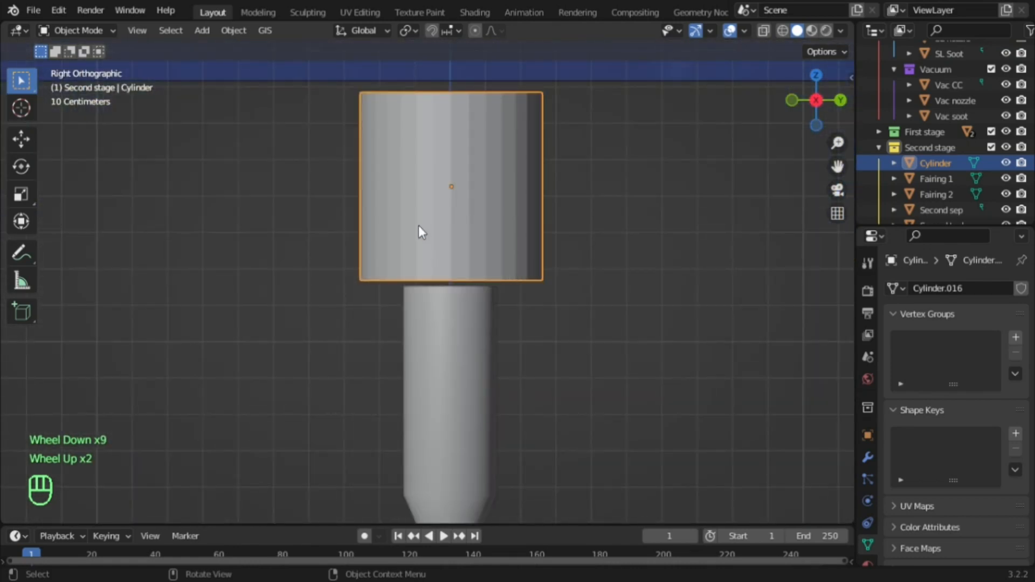
scroll(571, 205, "down", 3)
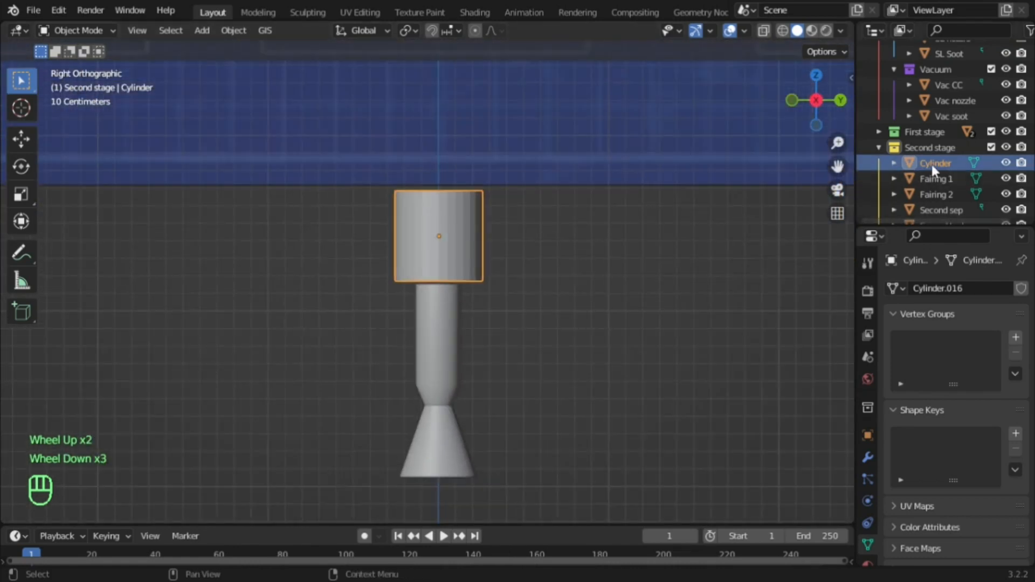
scroll(932, 164, "down", 2)
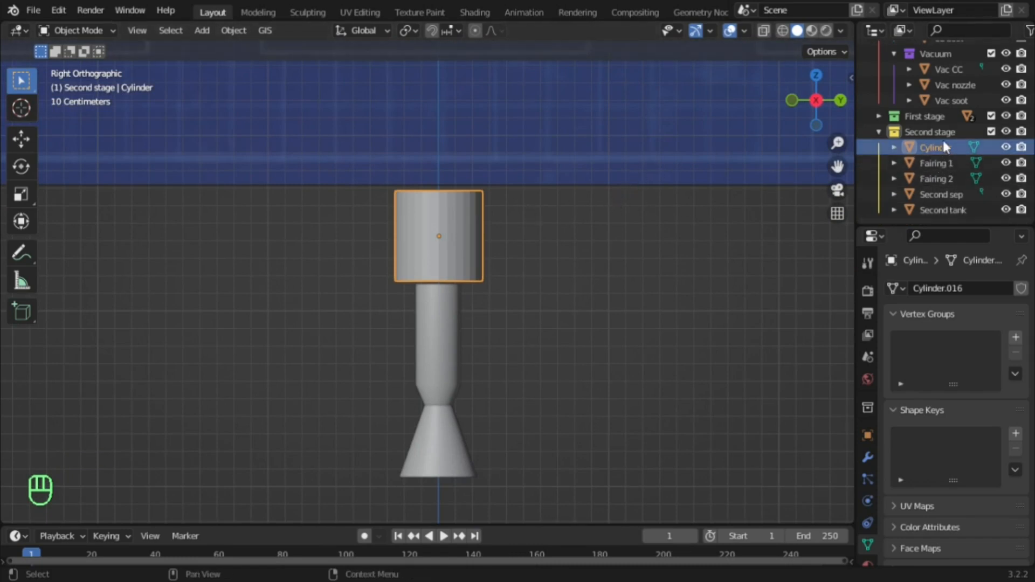
scroll(943, 141, "up", 2)
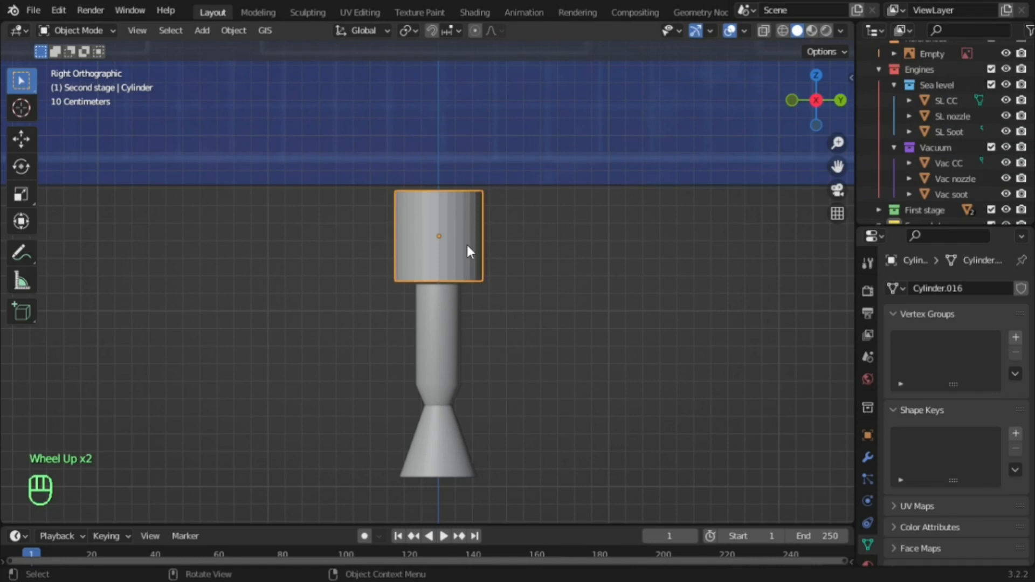
scroll(467, 246, "up", 3)
scroll(468, 231, "down", 3)
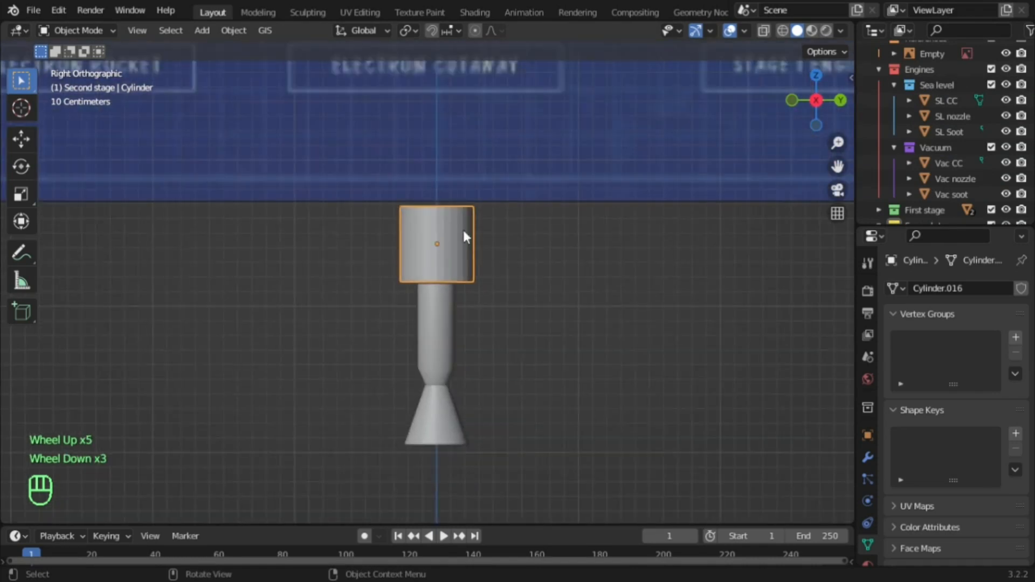
Select the sea-level engine together with its cylinder, scale them to under half size and raise them along Z beneath the first stage
middle_click_drag(465, 232, 453, 318, "shift")
scroll(461, 364, "down", 2)
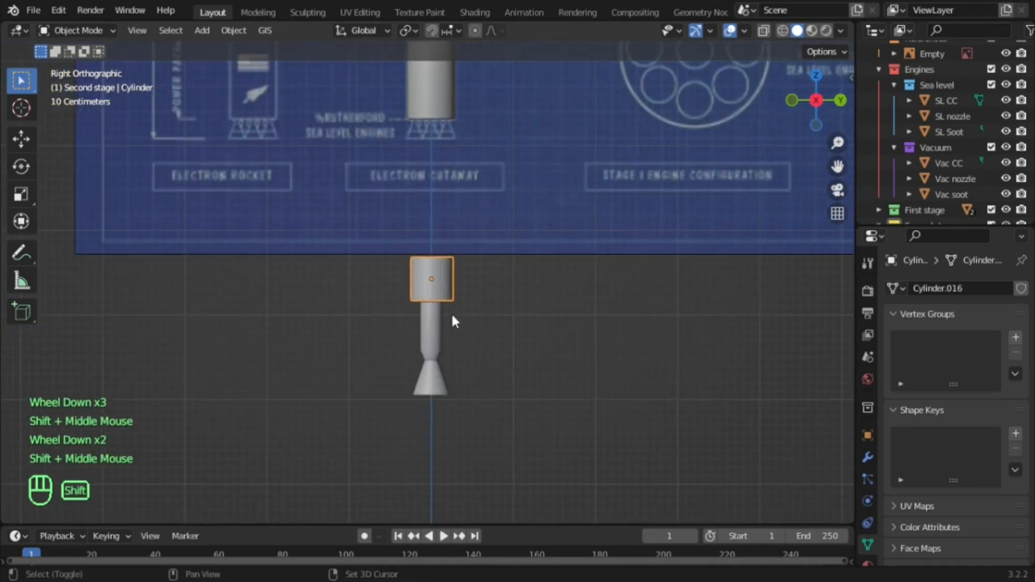
left_click_drag(365, 451, 467, 288, "shift")
key("s")
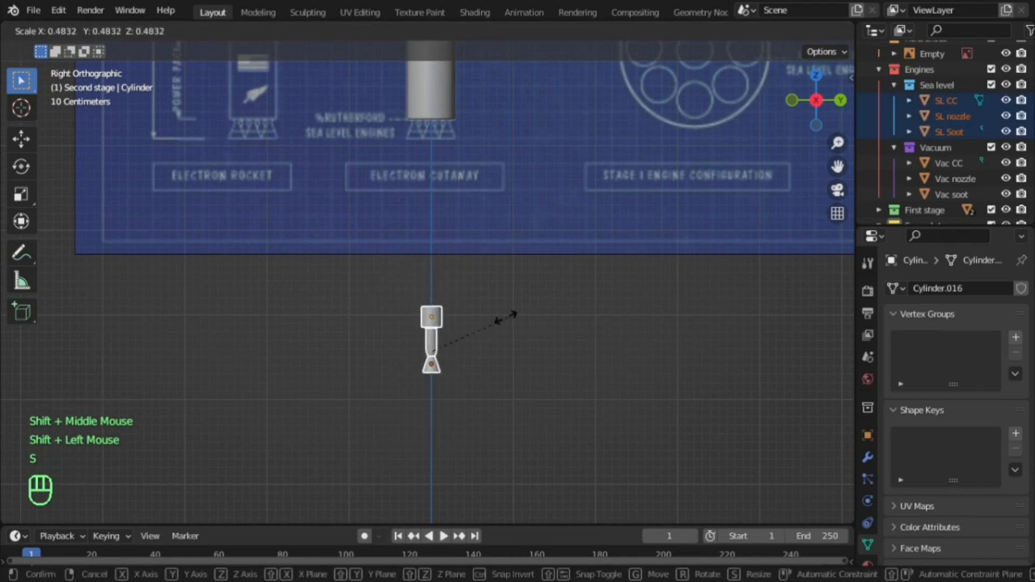
left_click(491, 316)
key("g")
key("z")
left_click(544, 122)
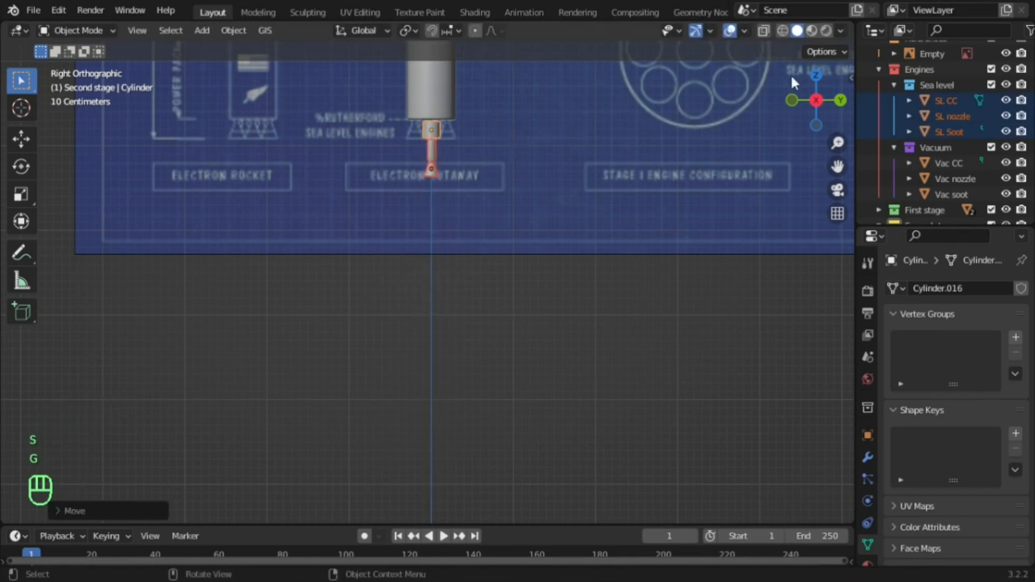
Viewing from below, scale the sea-level engine and its cylinder by about 0.96 against the first stage's base
left_click(818, 121)
scroll(620, 281, "up", 4)
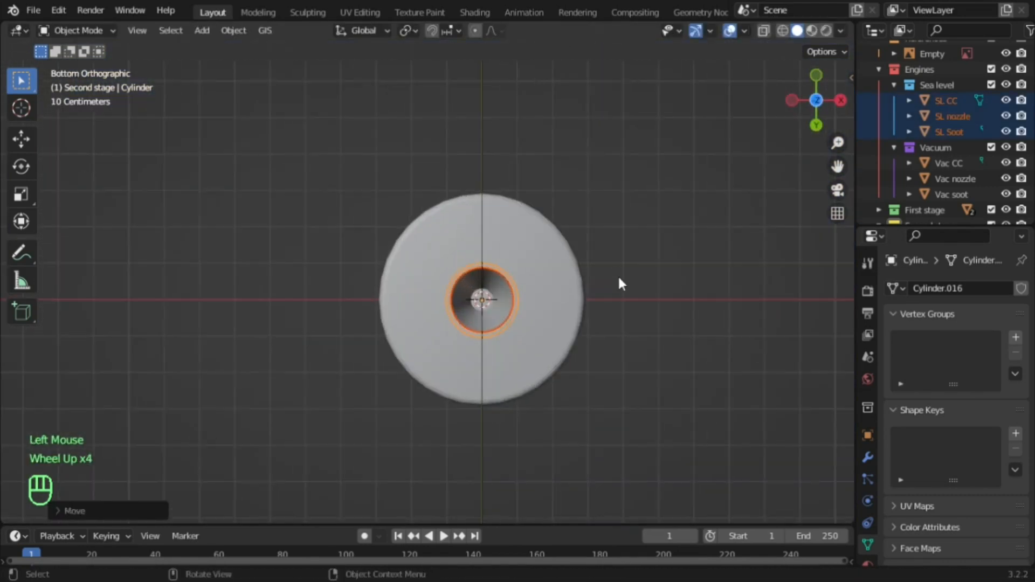
scroll(645, 318, "up", 1)
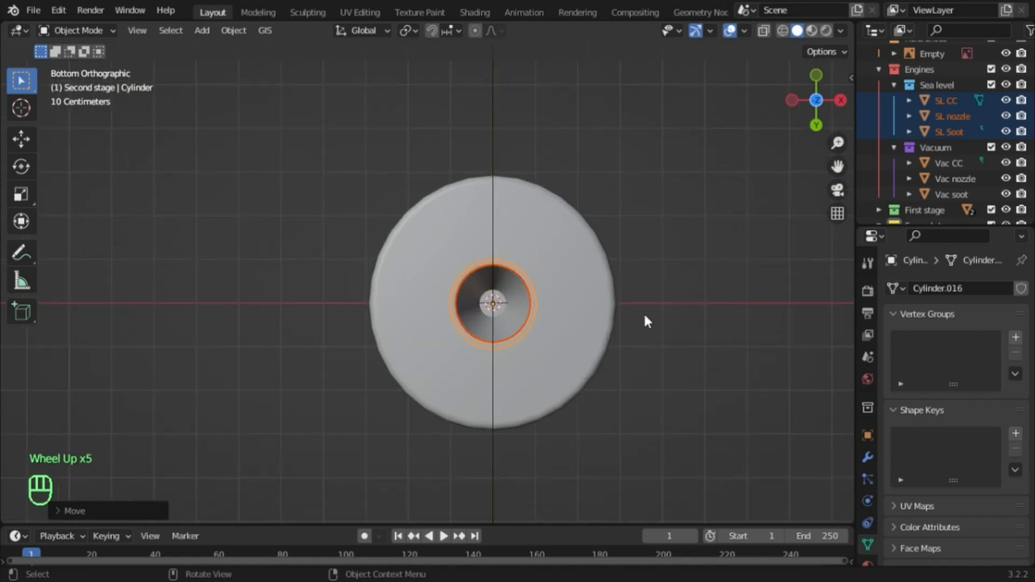
scroll(649, 322, "up", 3)
middle_click_drag(649, 321, 640, 347, "shift")
key("s")
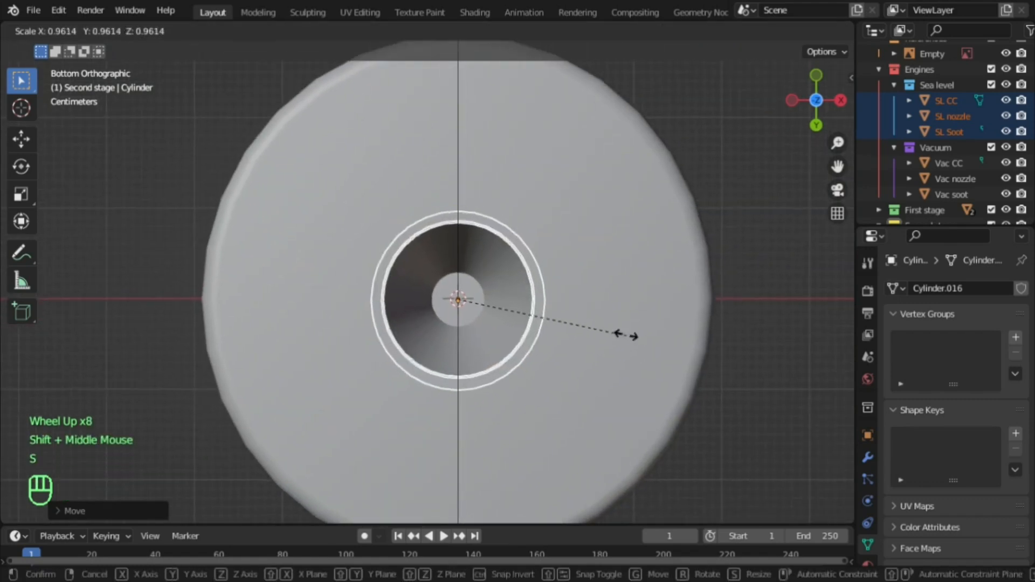
left_click(622, 330)
Examine from below how the engine is centred on the first stage and how its size compares with the base
scroll(620, 321, "down", 2)
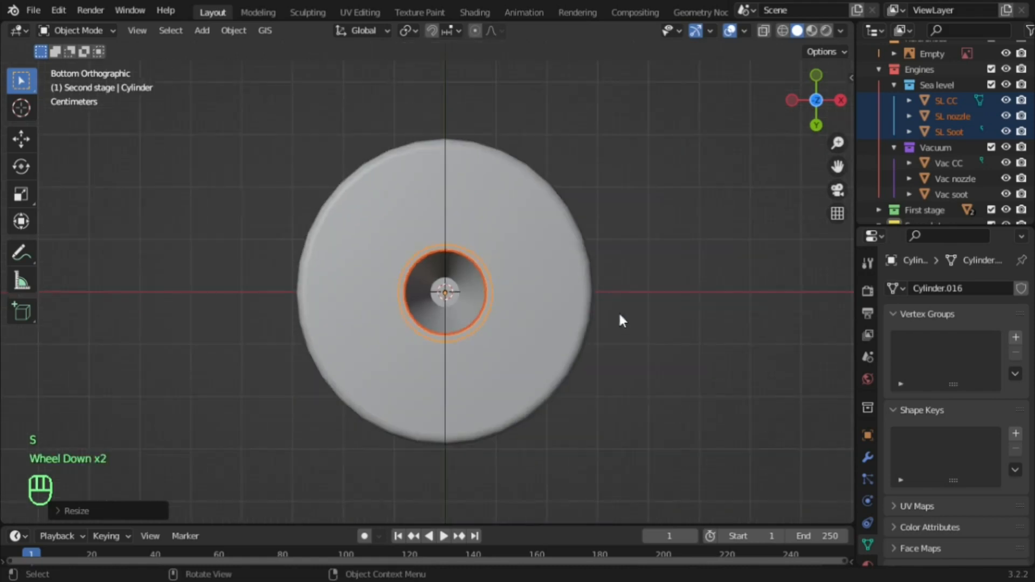
scroll(451, 270, "up", 5)
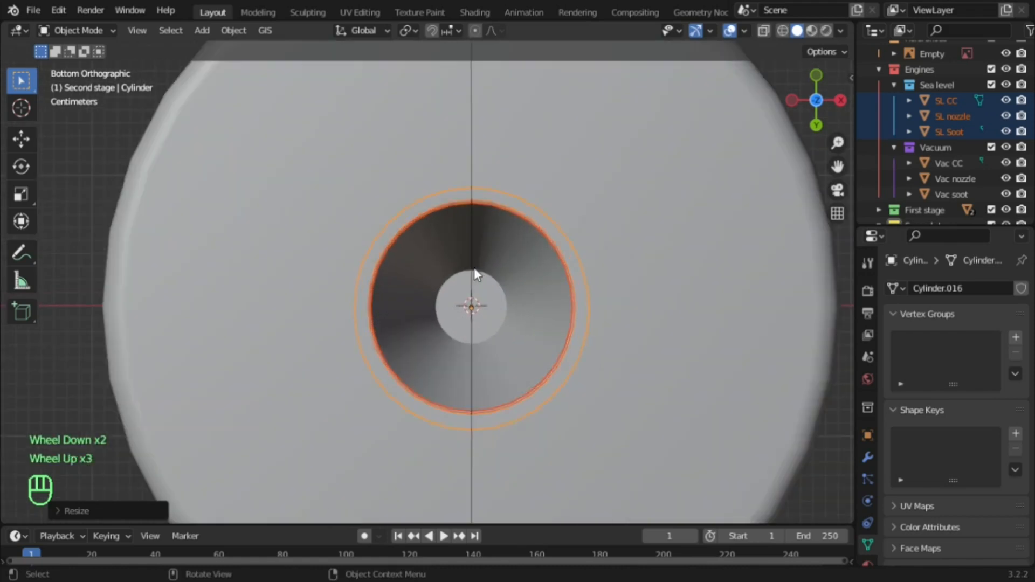
scroll(522, 274, "up", 1)
middle_click_drag(593, 300, 533, 230, "shift")
scroll(524, 232, "up", 1, "shift")
scroll(524, 232, "up", 5)
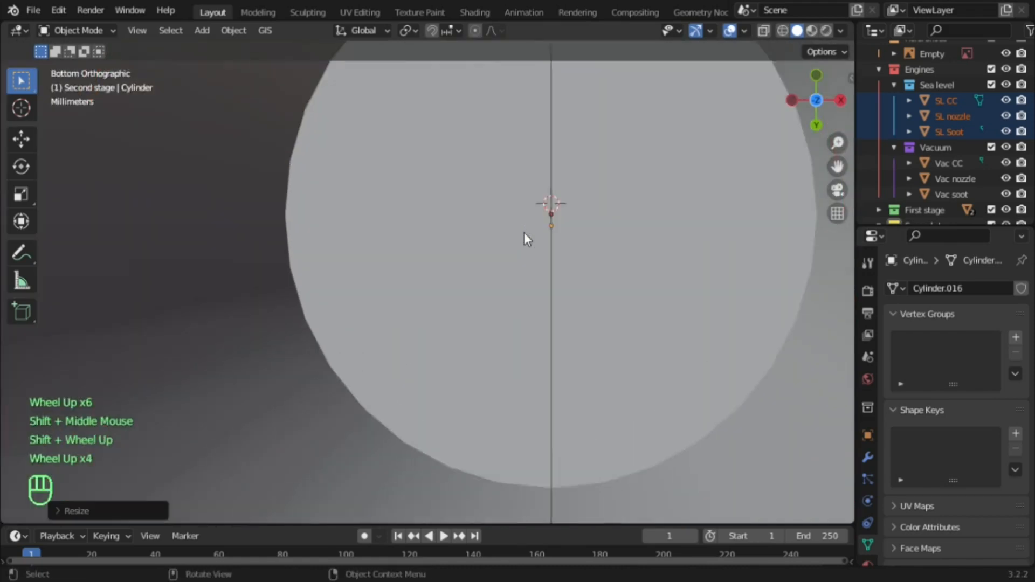
middle_click_drag(606, 186, 496, 285, "shift")
scroll(444, 310, "up", 2)
scroll(446, 304, "down", 7)
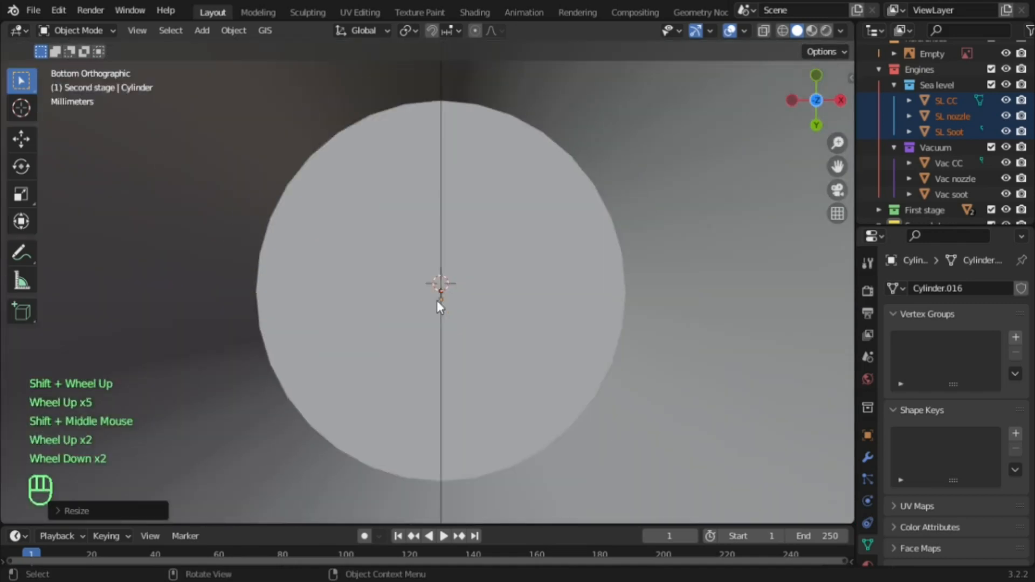
scroll(453, 285, "down", 3)
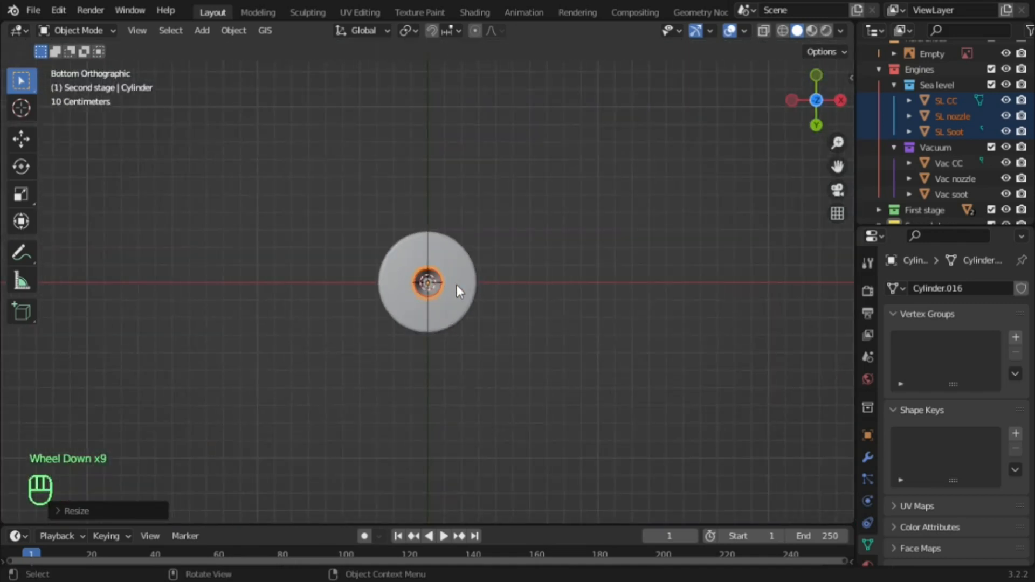
scroll(458, 280, "up", 4)
scroll(459, 280, "up", 2)
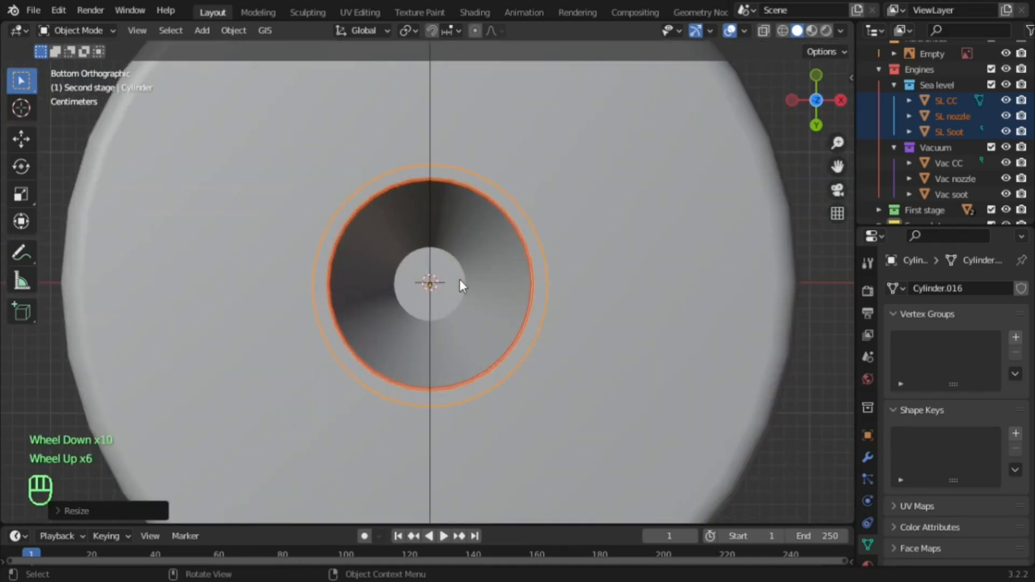
scroll(464, 267, "down", 4)
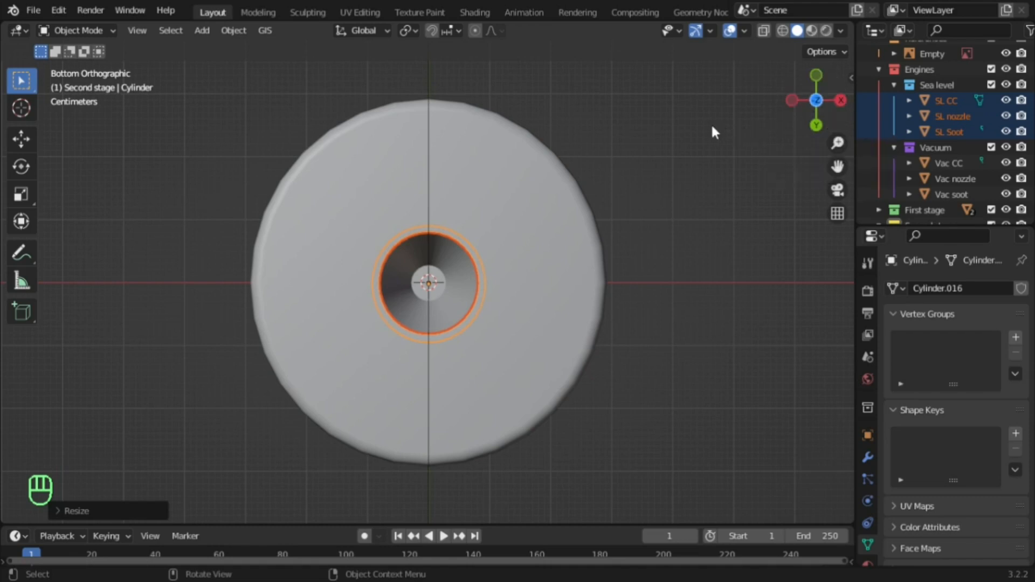
From the right side view, select only the cylinder above the sea-level engine, adjust its scale and lower it along Z onto the engine's top
left_click(840, 100)
scroll(618, 187, "down", 2)
scroll(594, 173, "down", 2)
middle_click_drag(534, 139, 506, 334, "shift")
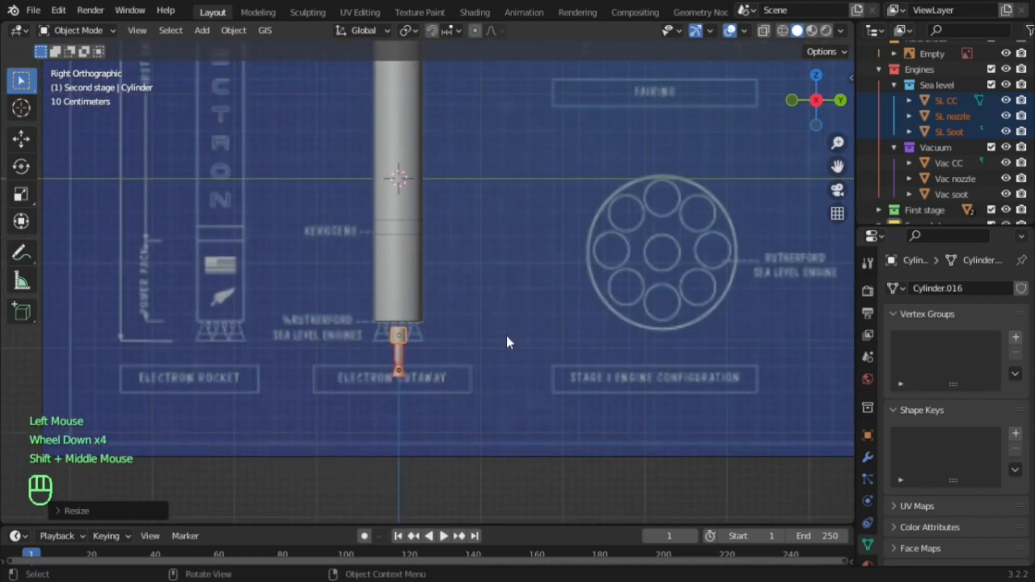
scroll(501, 346, "up", 2)
middle_click_drag(478, 393, 485, 259, "shift")
scroll(493, 380, "up", 2)
left_click(526, 353)
scroll(474, 240, "up", 1, "shift")
scroll(472, 233, "up", 1)
key("s")
left_click(620, 271)
key("g")
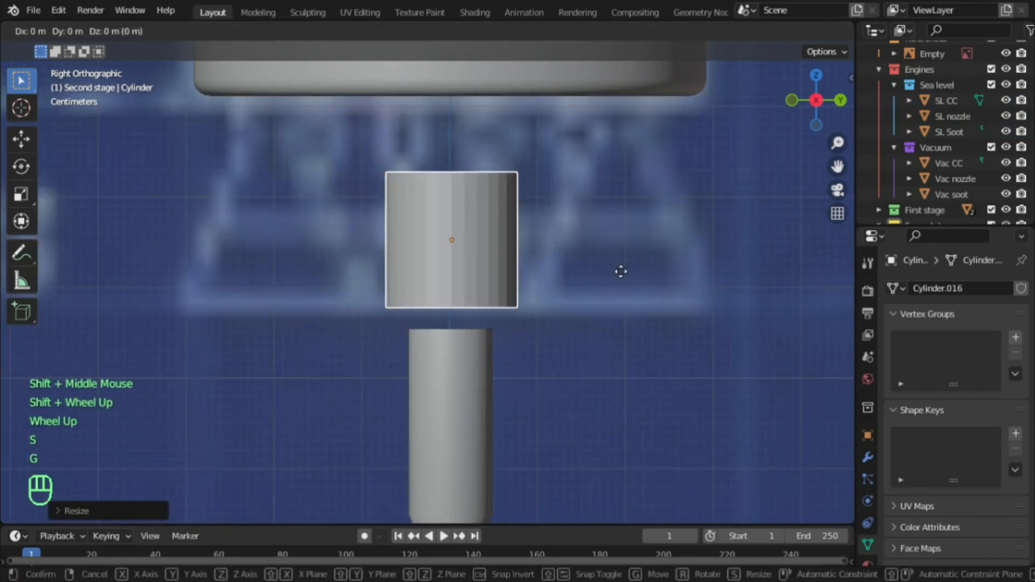
key("z")
left_click(629, 294)
Select the sea-level engine together with the cylinder and raise them along Z until the cylinder sits partly inside the first stage's base
scroll(600, 295, "down", 1)
scroll(540, 310, "down", 3)
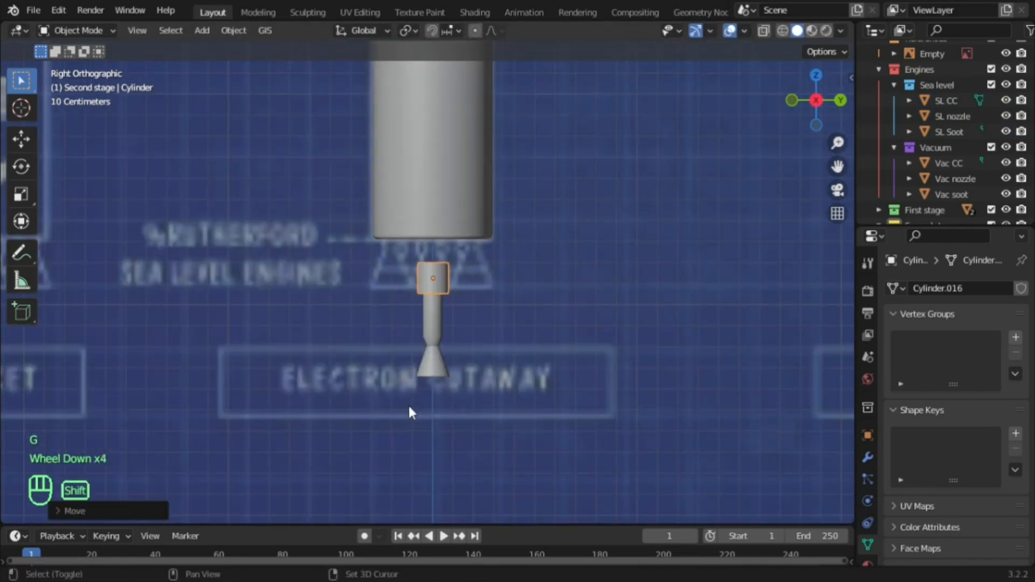
left_click_drag(407, 404, 469, 273, "shift")
left_click_drag(532, 299, 682, 445, "ctrl")
scroll(561, 330, "up", 3)
key("g")
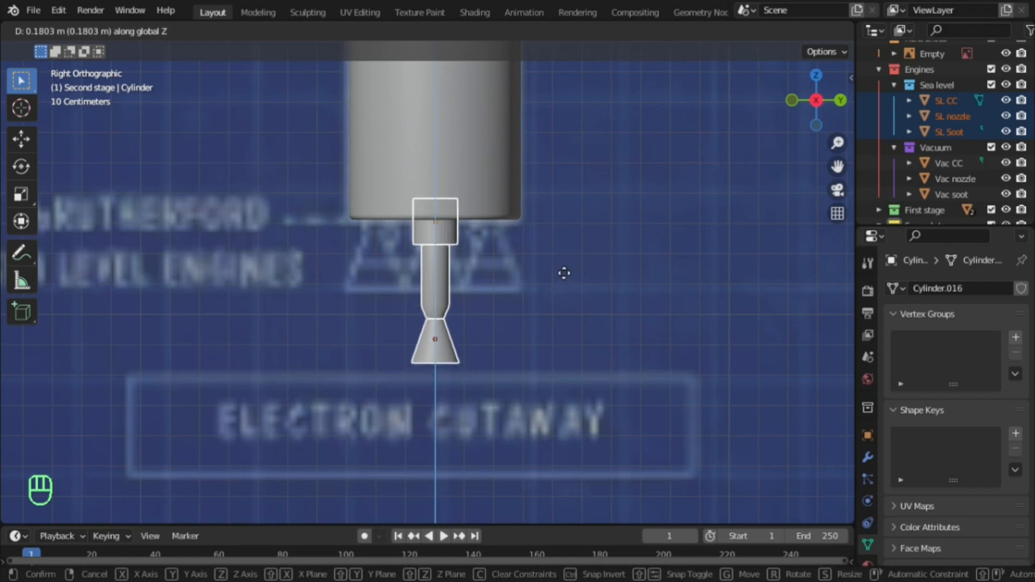
left_click(564, 274)
scroll(537, 251, "up", 3)
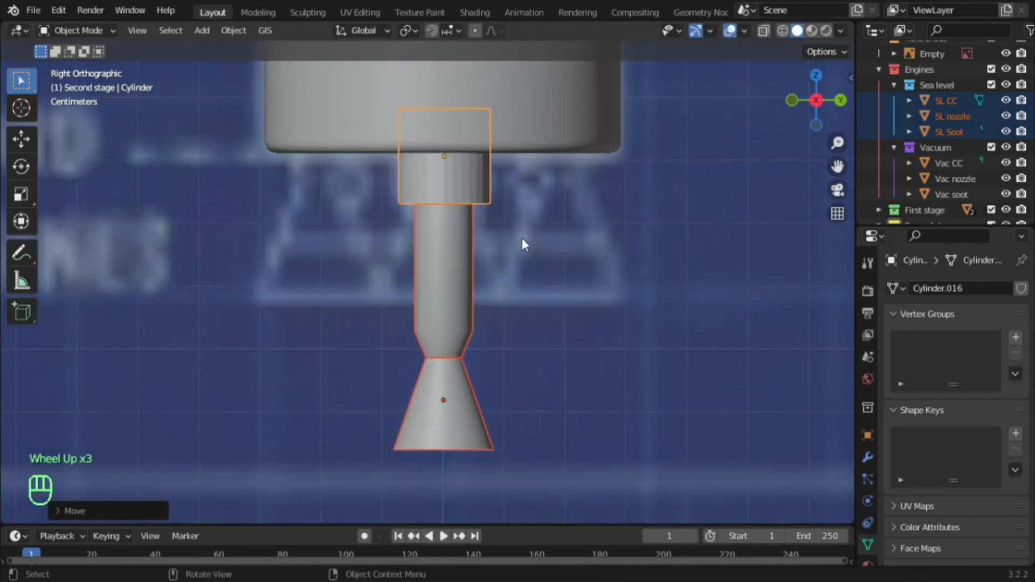
key("g")
left_click(492, 217)
Select the cylinder alone, lower it slightly and stretch it along Z to nearly twice its height
left_click(465, 160)
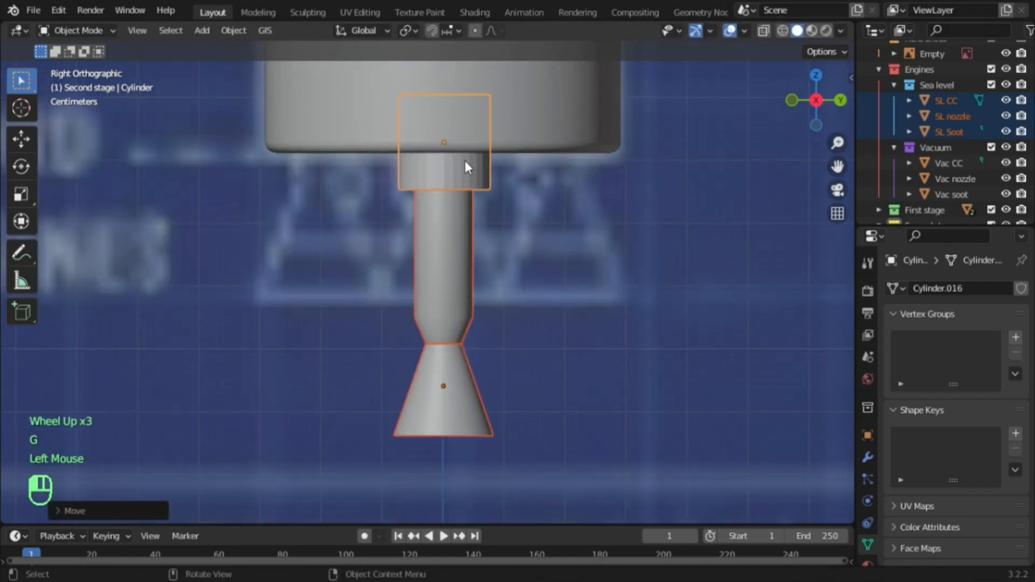
middle_click_drag(525, 164, 533, 271, "shift")
scroll(782, 438, "down", 1, "shift")
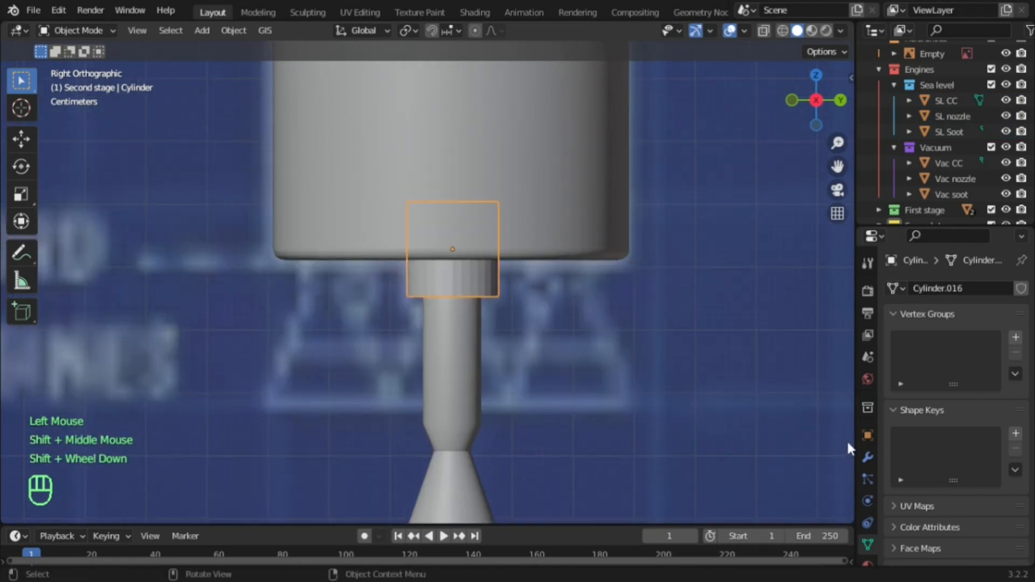
key("g")
left_click(618, 311)
key("s")
key("z")
left_click(751, 380)
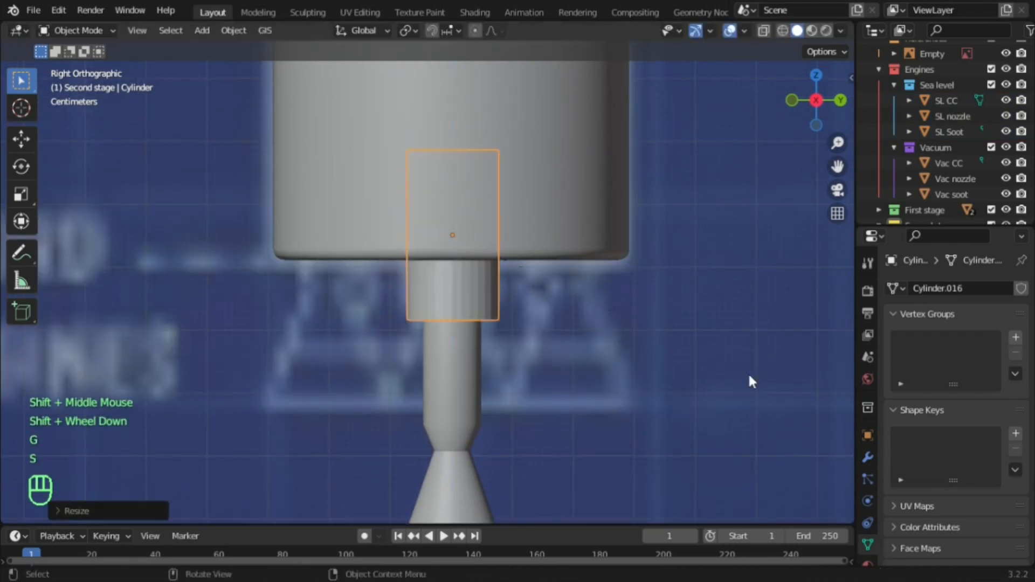
Raise the cylinder along Z deeper into the first stage and shorten it slightly along Z
key("g")
key("z")
left_click(729, 338)
key("s")
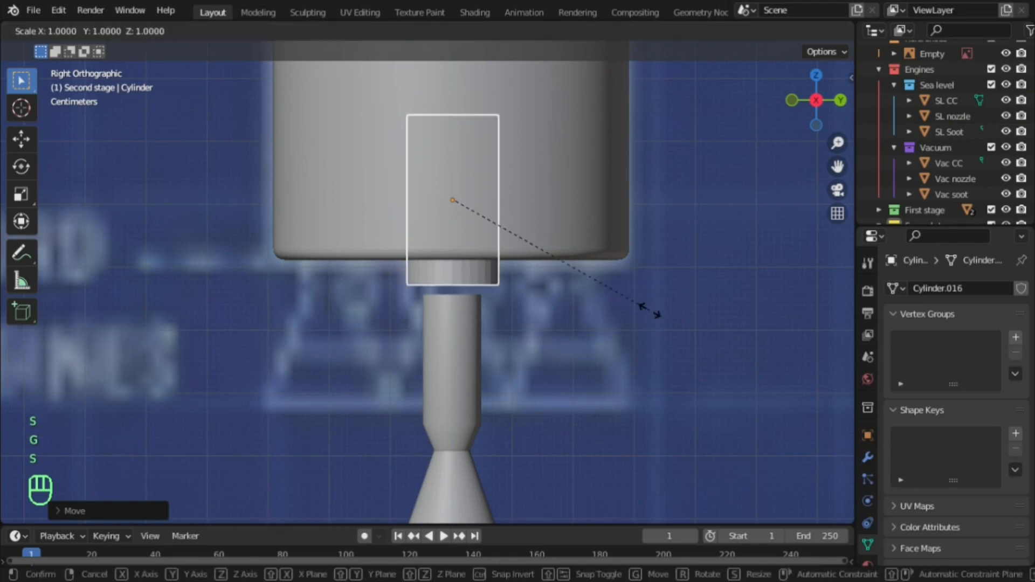
key("z")
left_click(647, 307)
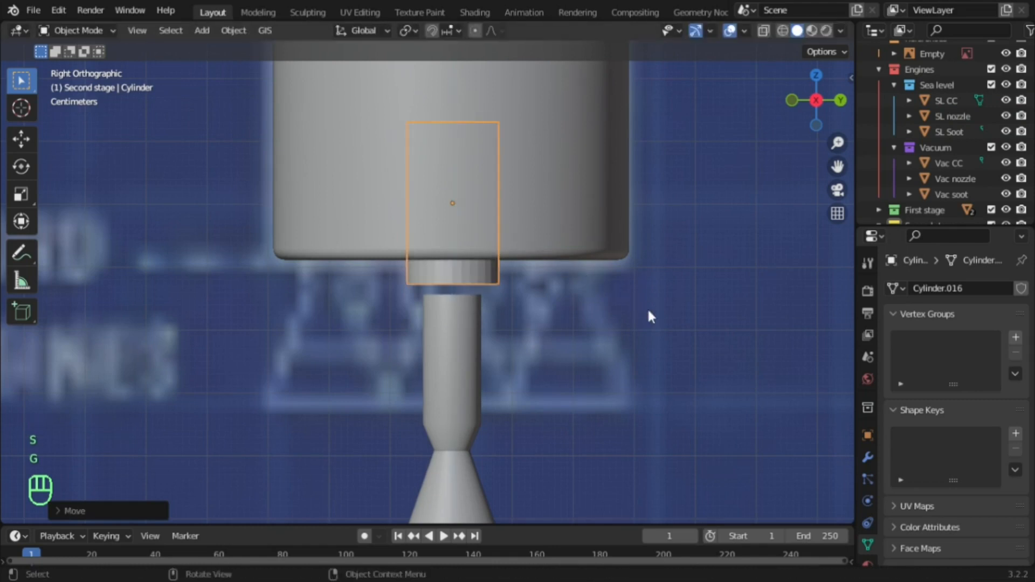
Select the first tank, then collapse the Engines collection and expand the First stage collection
left_click(868, 458)
scroll(806, 286, "down", 1)
middle_click_drag(805, 287, 583, 188)
left_click(592, 193)
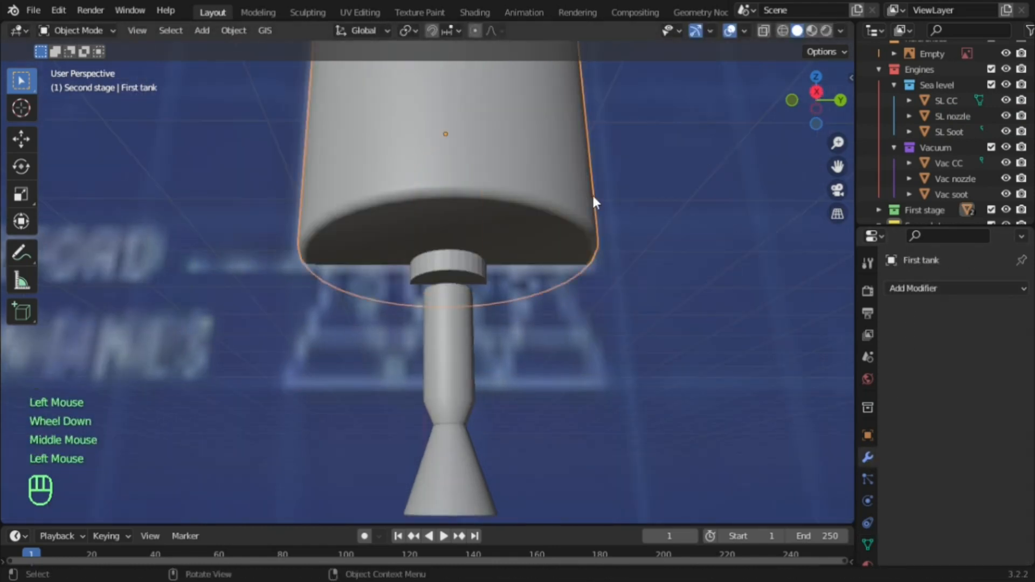
scroll(932, 153, "down", 2)
scroll(933, 153, "up", 2)
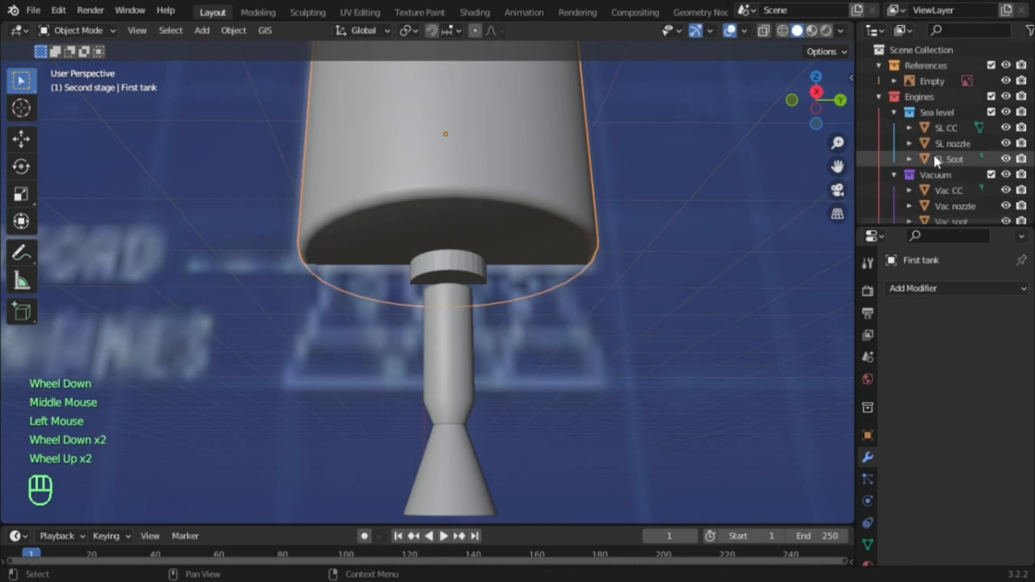
left_click(880, 98)
left_click(874, 113)
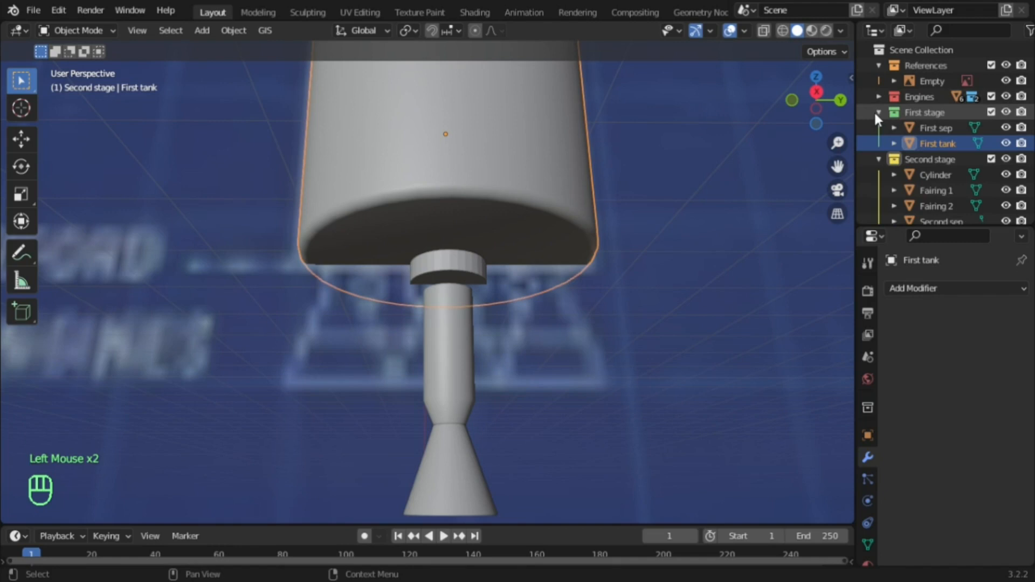
left_click(926, 277)
left_click(930, 286)
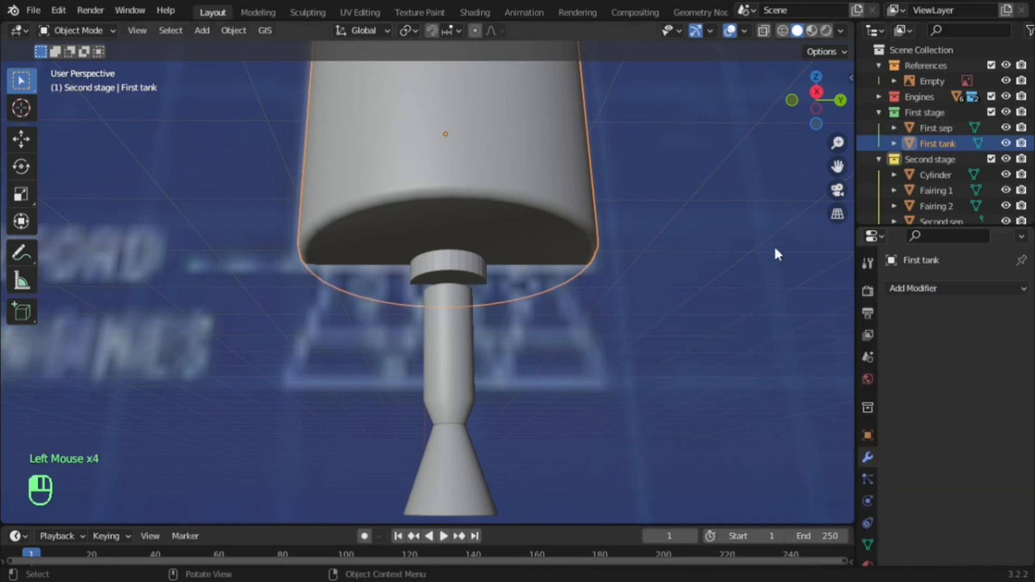
Shade the cylinder smooth and enable Auto Smooth at 30° for it
left_click(432, 254)
scroll(647, 203, "up", 2)
right_click(684, 202)
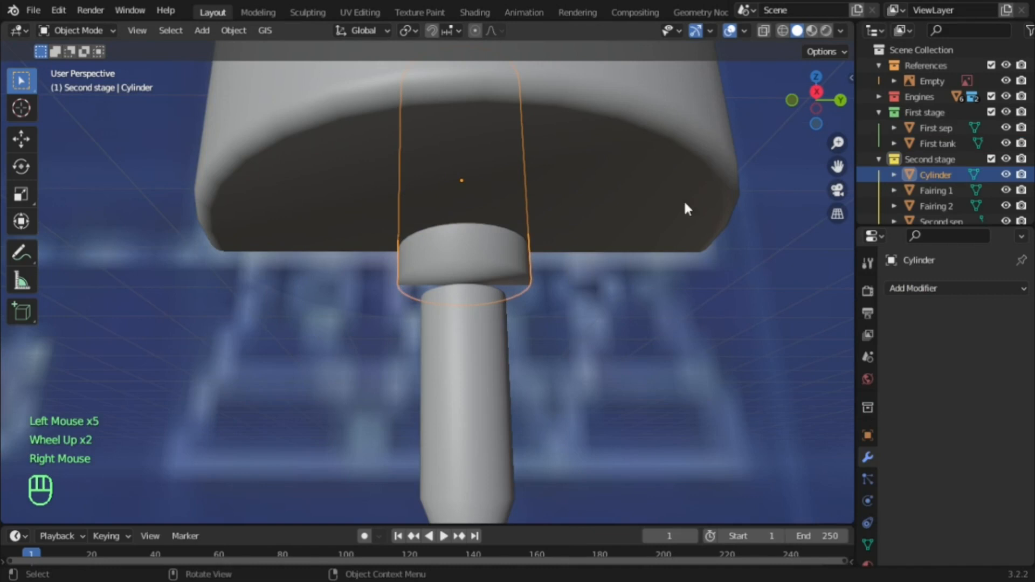
left_click(867, 523)
left_click(867, 543)
scroll(930, 500, "down", 2)
left_click(945, 489)
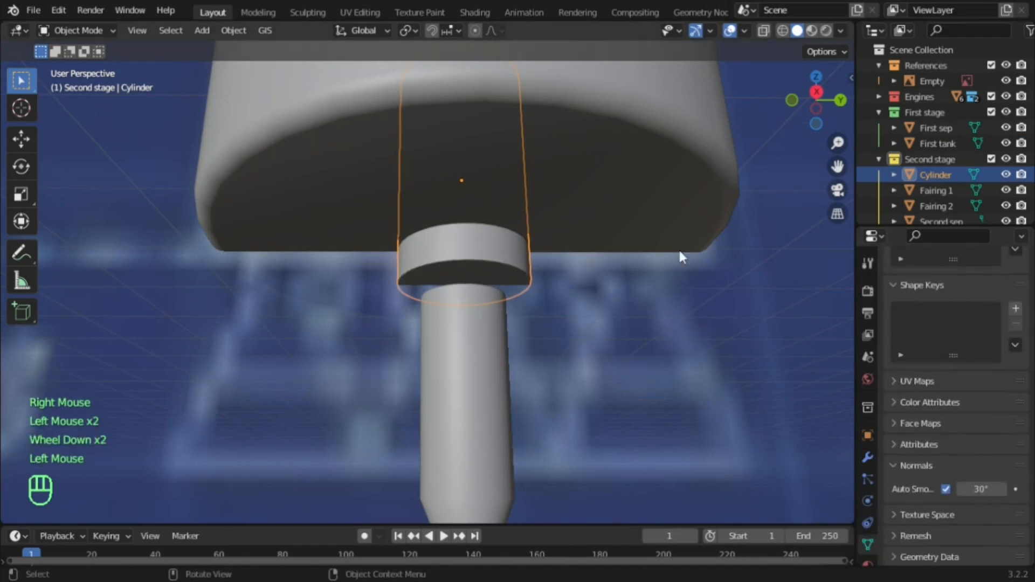
Add a Boolean modifier to the first tank, set to Difference with the Exact solver, and pick the cylinder as its object
left_click(679, 252)
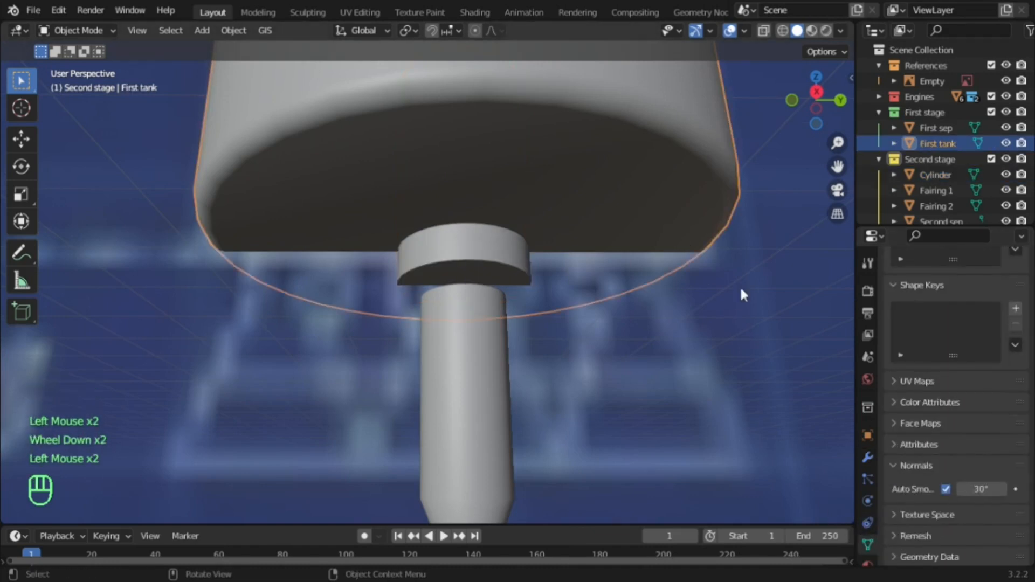
left_click(867, 436)
left_click(868, 458)
left_click(928, 288)
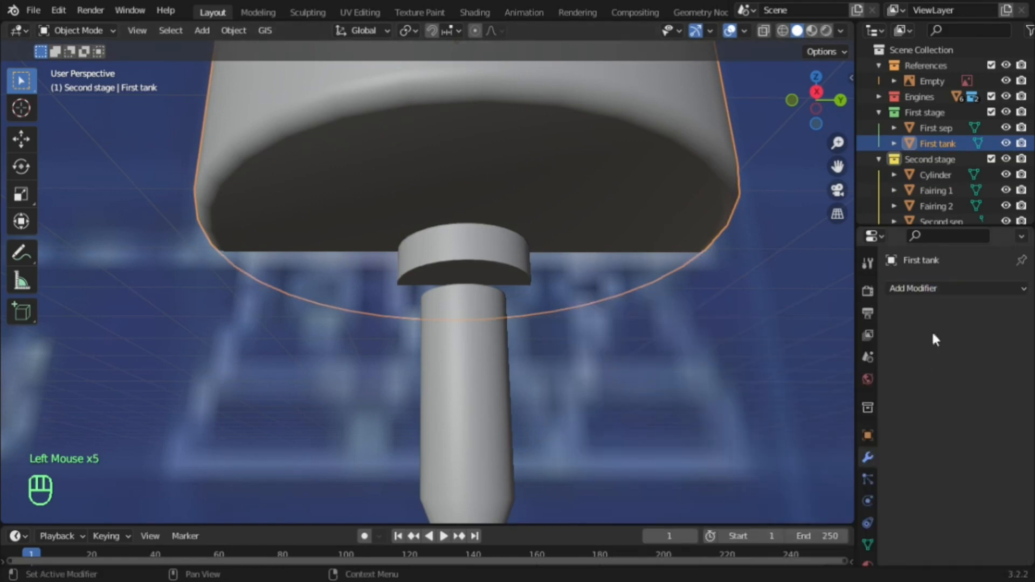
left_click(932, 288)
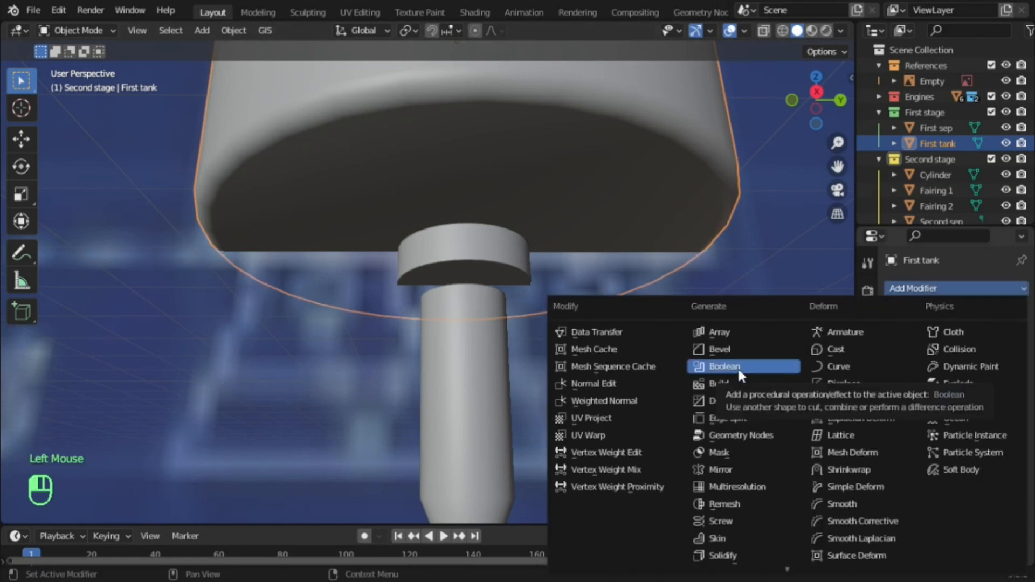
left_click(739, 369)
left_click(1000, 377)
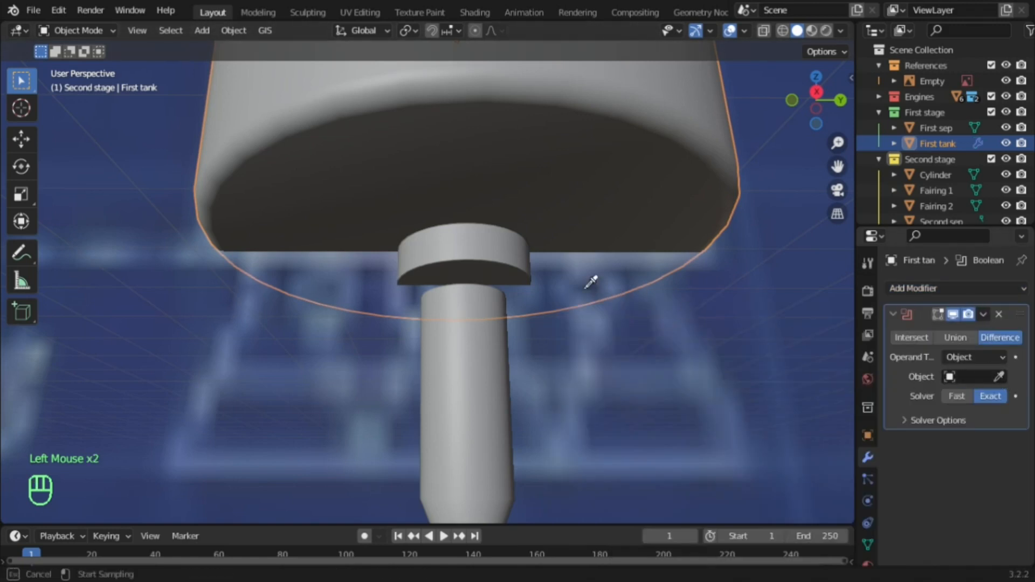
left_click(480, 250)
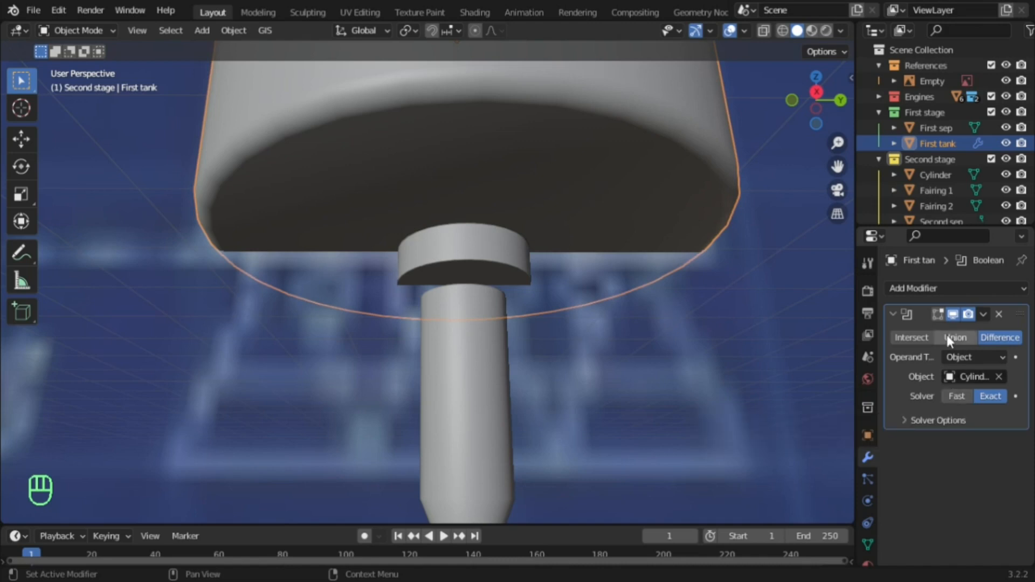
Examine the first tank's base from several angles to see how the Boolean cut and the cylinder meet above the engine
scroll(681, 264, "down", 2)
scroll(678, 255, "down", 1)
scroll(674, 254, "up", 3)
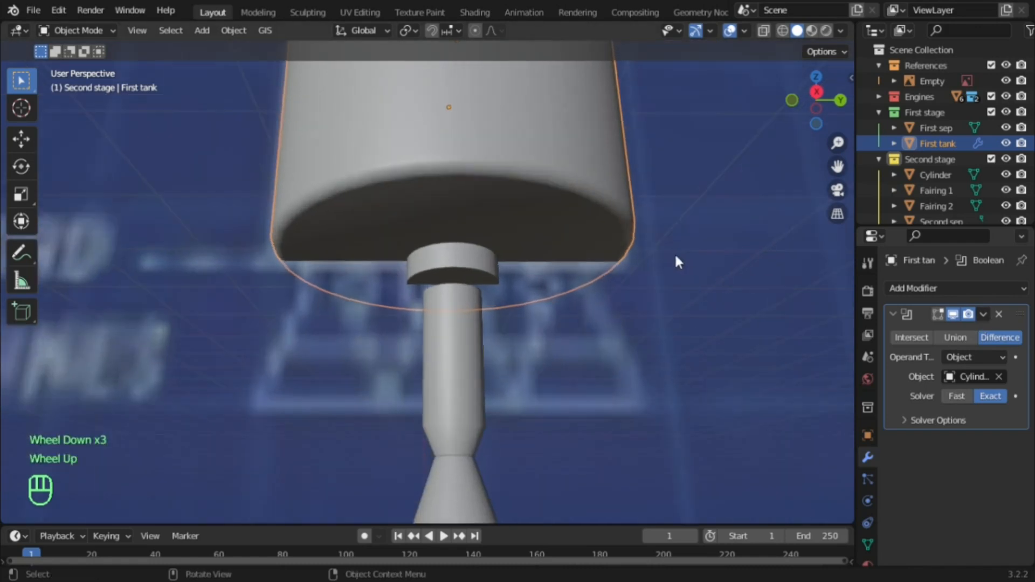
middle_click_drag(674, 254, 823, 280)
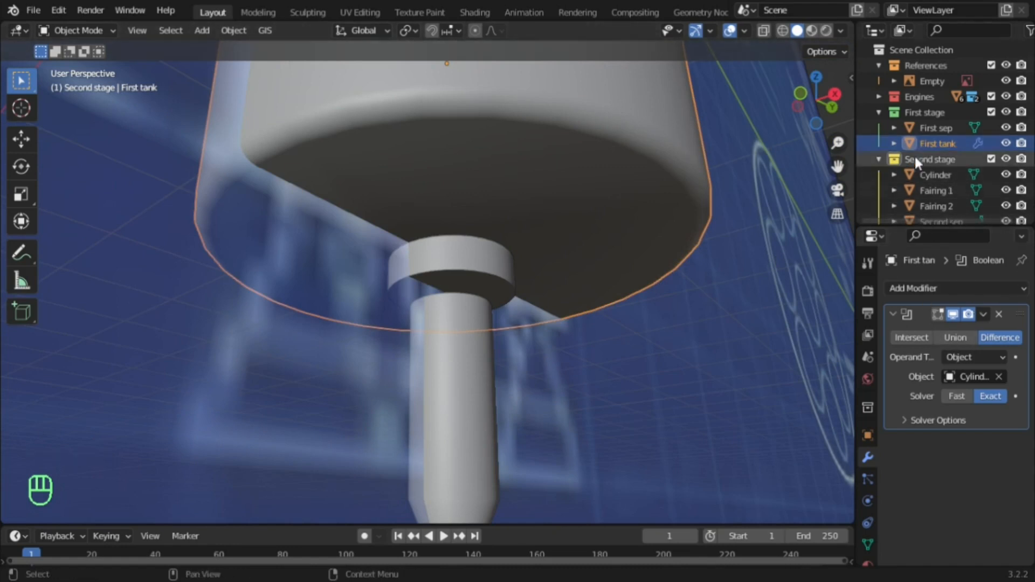
scroll(599, 192, "down", 5)
scroll(586, 191, "up", 2)
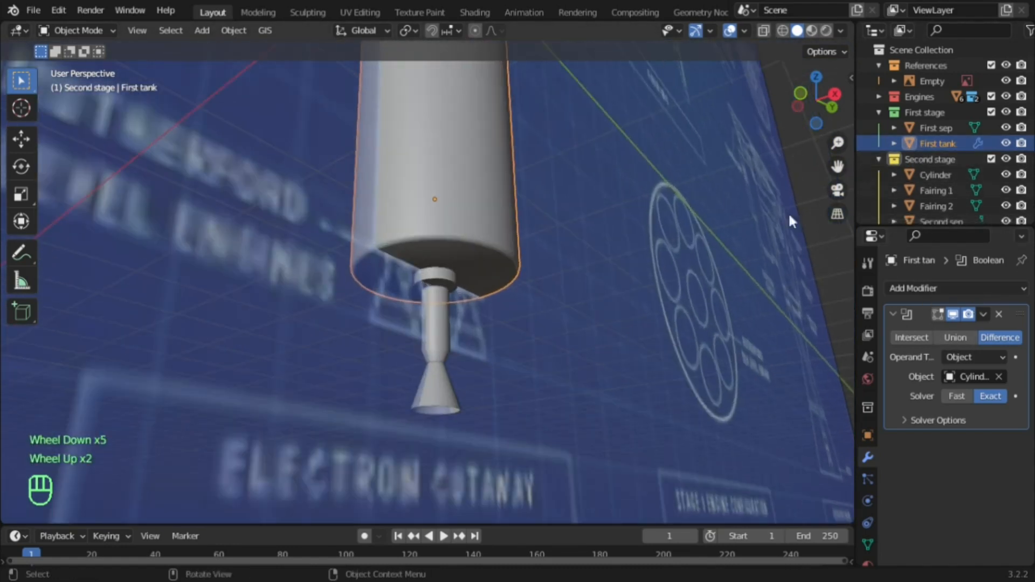
left_click(911, 287)
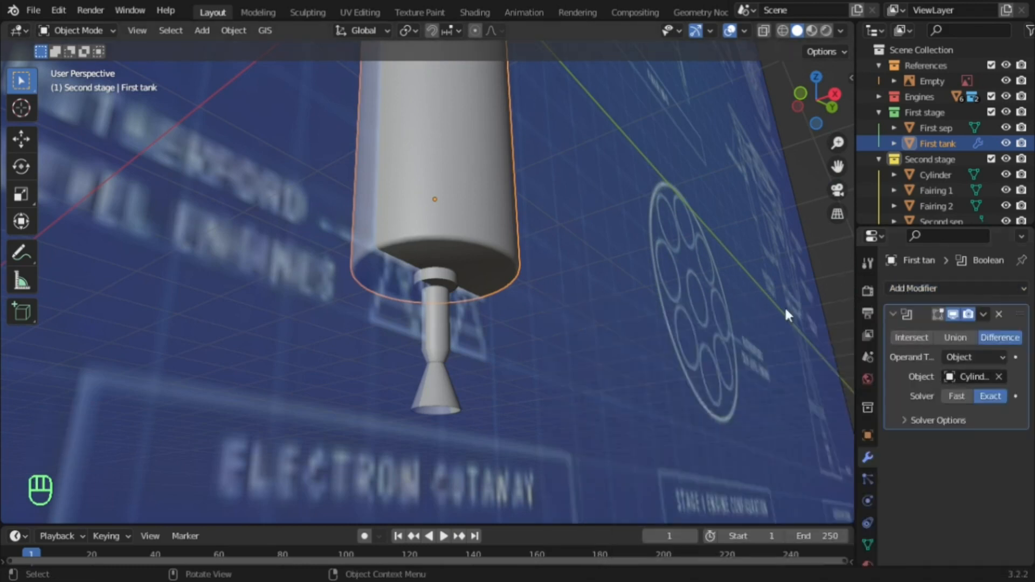
scroll(654, 248, "up", 3)
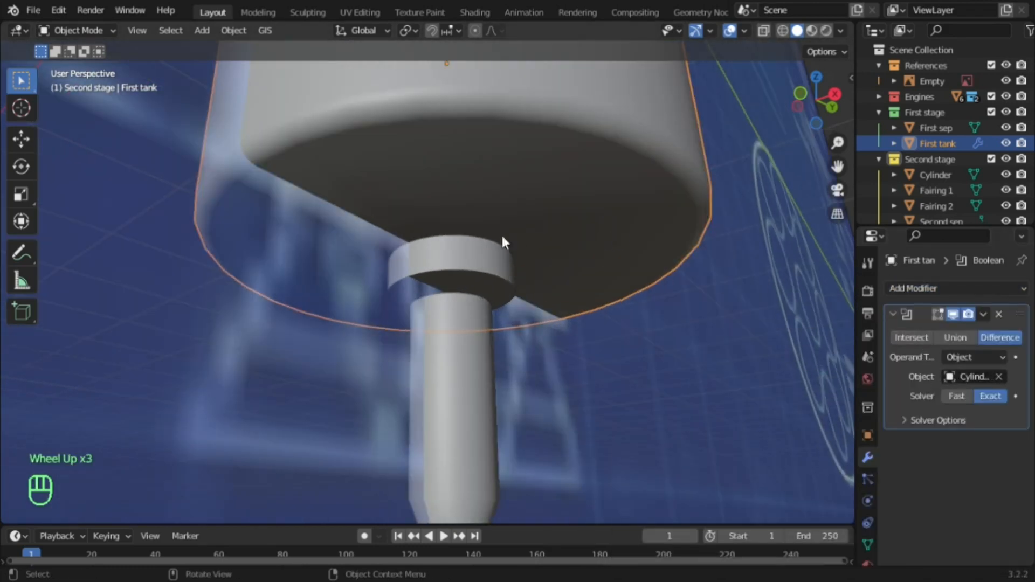
middle_click_drag(504, 249, 511, 290)
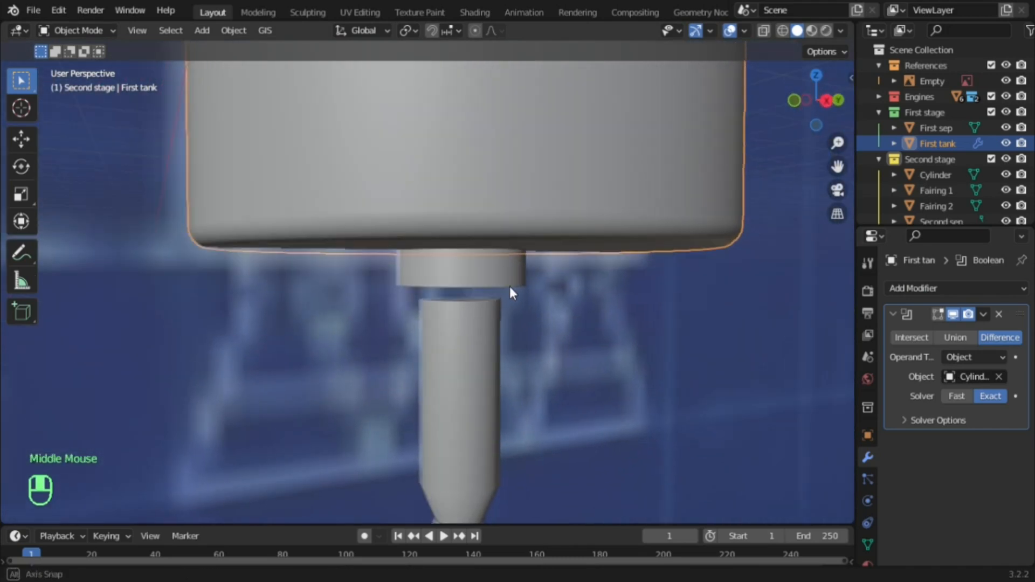
scroll(510, 287, "up", 2)
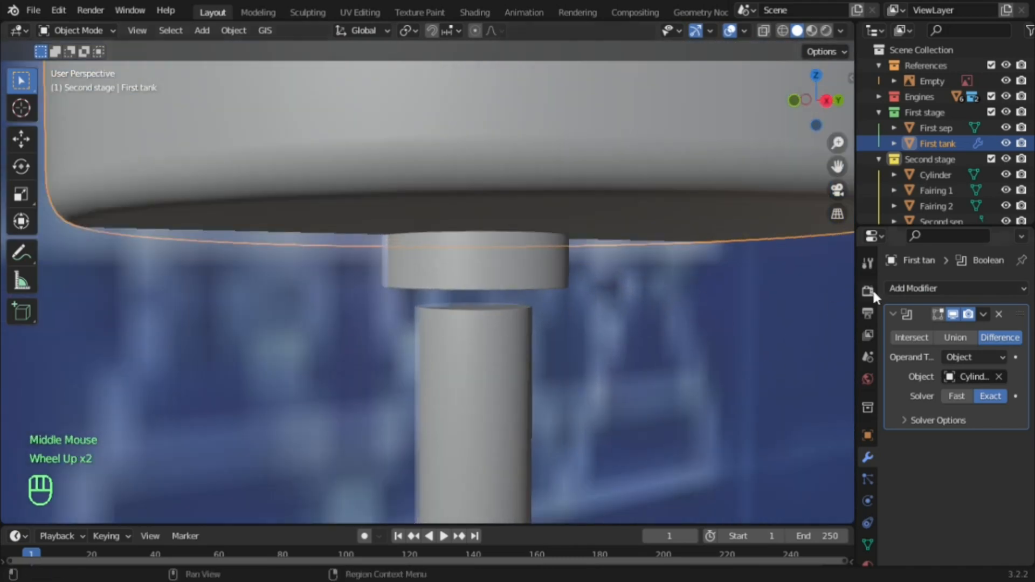
scroll(934, 199, "down", 2)
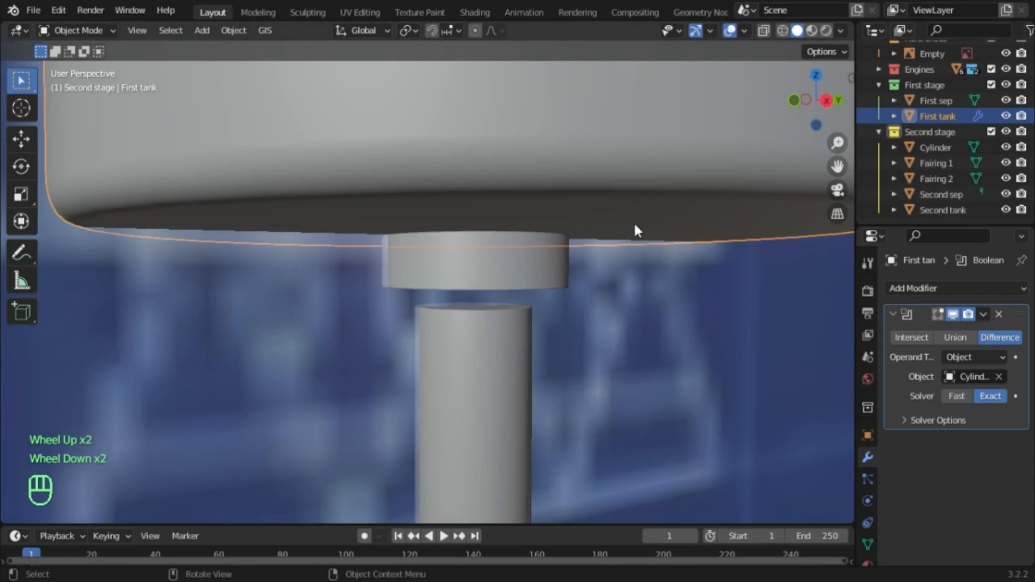
middle_click_drag(633, 222, 609, 141)
scroll(635, 236, "down", 3)
middle_click_drag(634, 236, 619, 180)
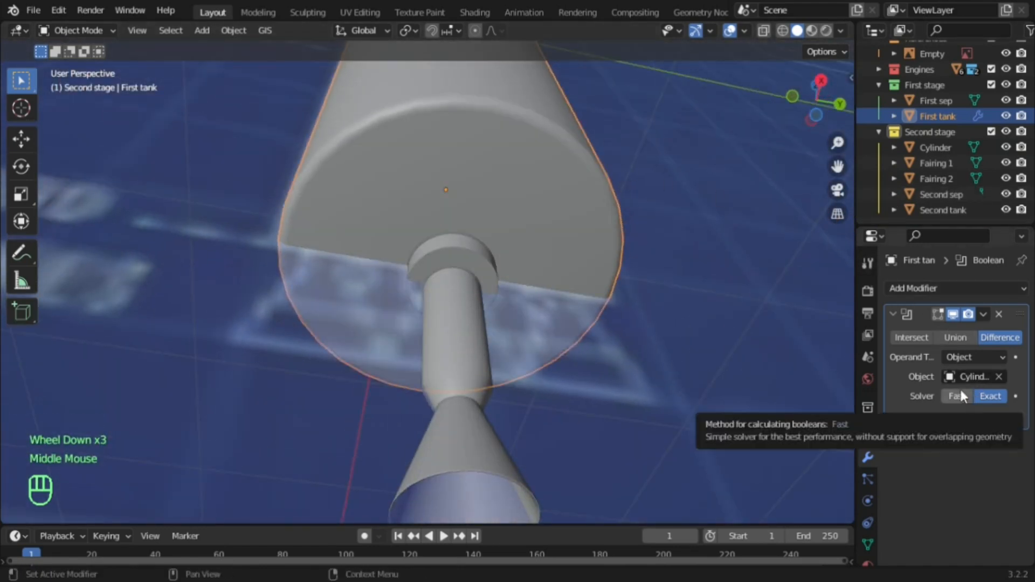
Select the cylinder and examine the Stage 1 engine configuration drawing on the blueprint as reference for the engine layout
left_click(448, 244)
middle_click_drag(449, 244, 720, 154)
scroll(719, 153, "up", 1)
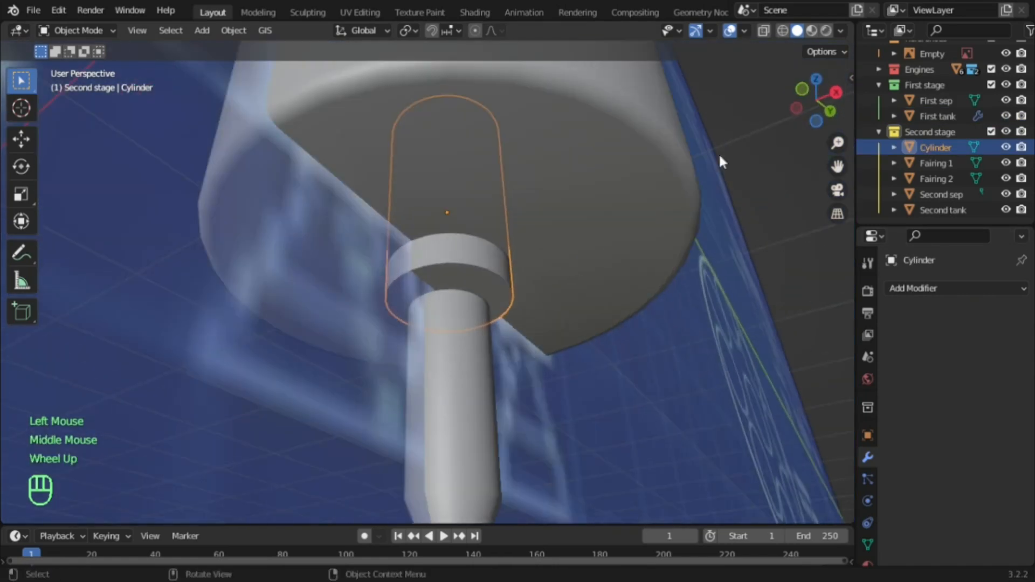
scroll(685, 253, "down", 5)
middle_click_drag(656, 284, 580, 319)
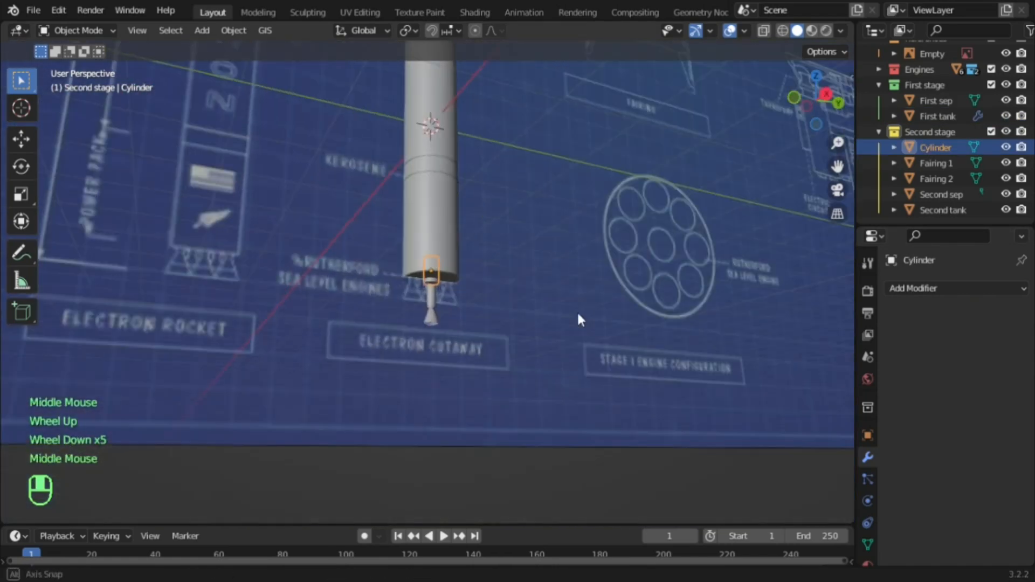
middle_click_drag(624, 291, 598, 259)
scroll(616, 256, "down", 2)
scroll(594, 278, "up", 1)
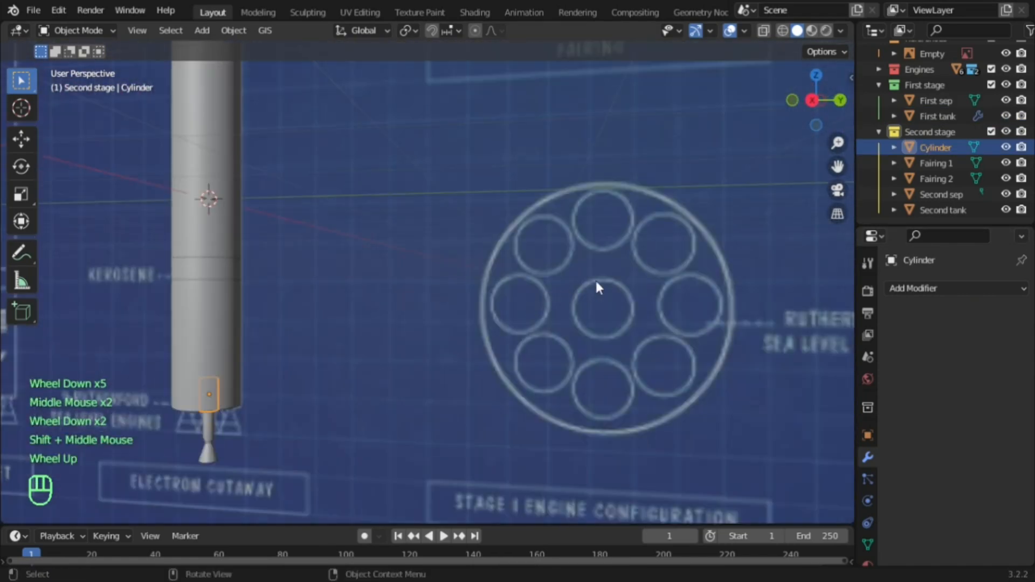
scroll(582, 218, "down", 1)
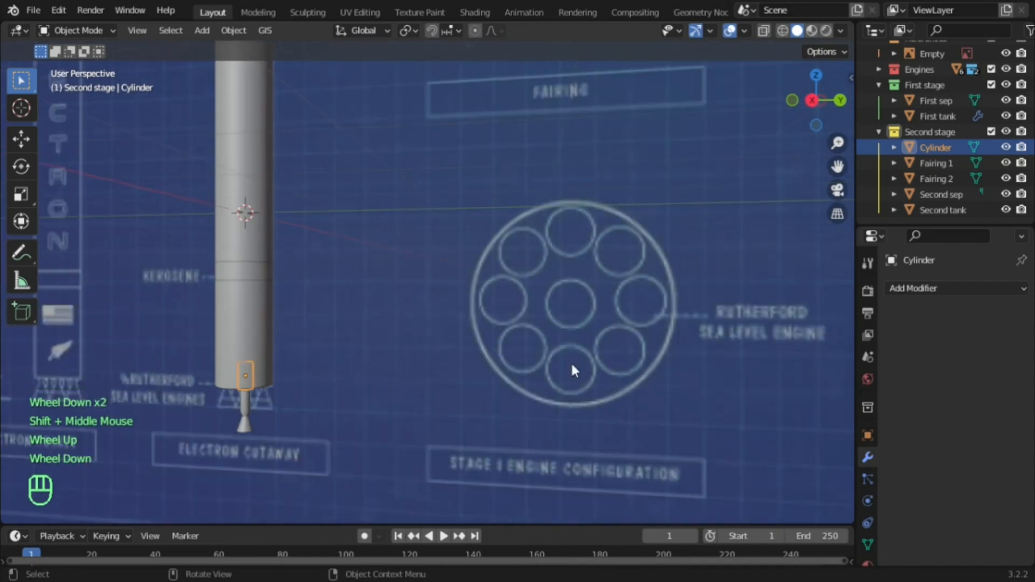
middle_click_drag(594, 251, 407, 227, "shift")
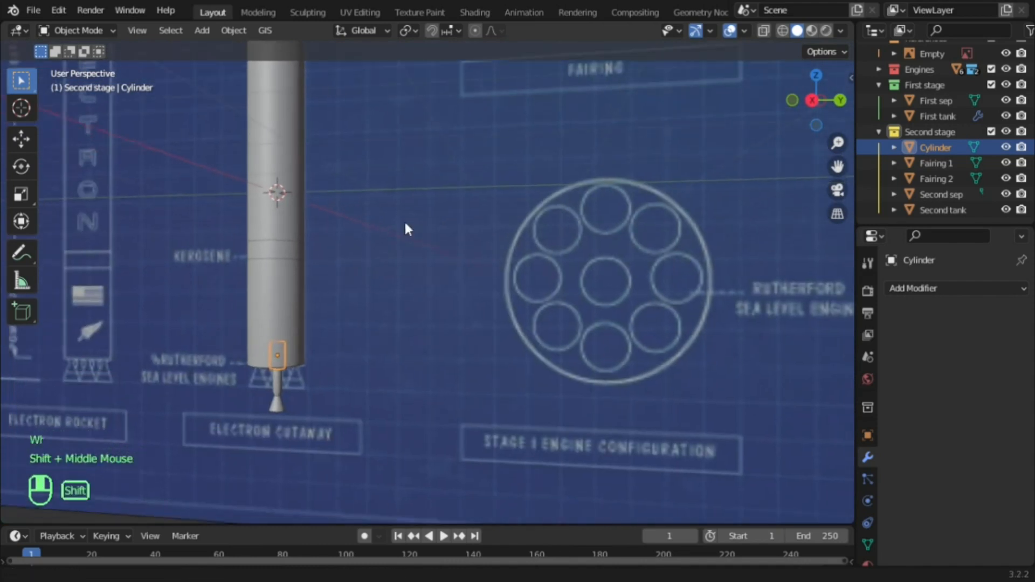
Compare the Stage 1 engine configuration drawing on the blueprint with the first tank's base viewed straight from below
scroll(781, 113, "up", 1, "shift")
scroll(782, 113, "up", 2)
scroll(742, 141, "down", 2)
scroll(651, 201, "up", 1)
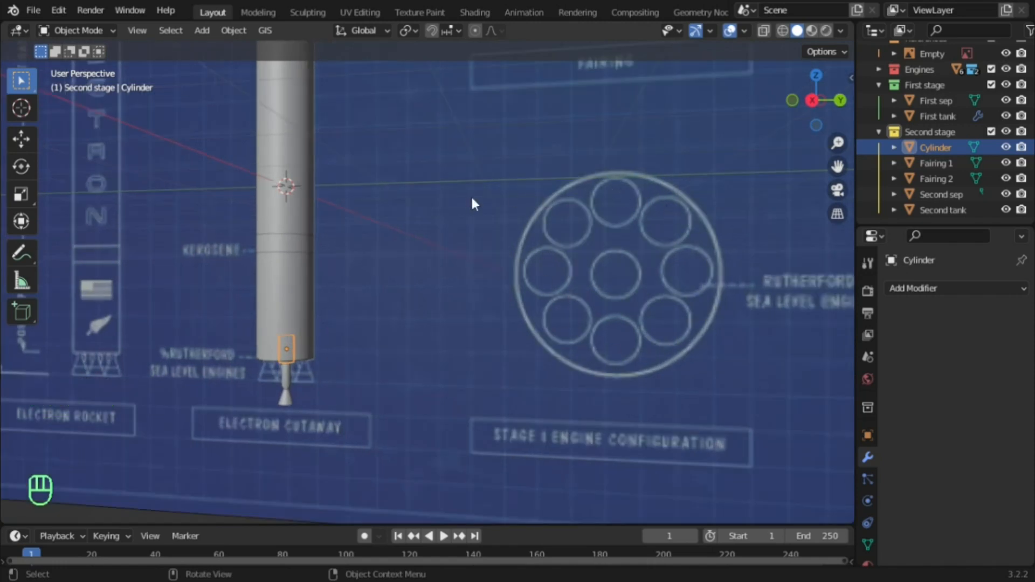
middle_click_drag(593, 197, 636, 203, "shift")
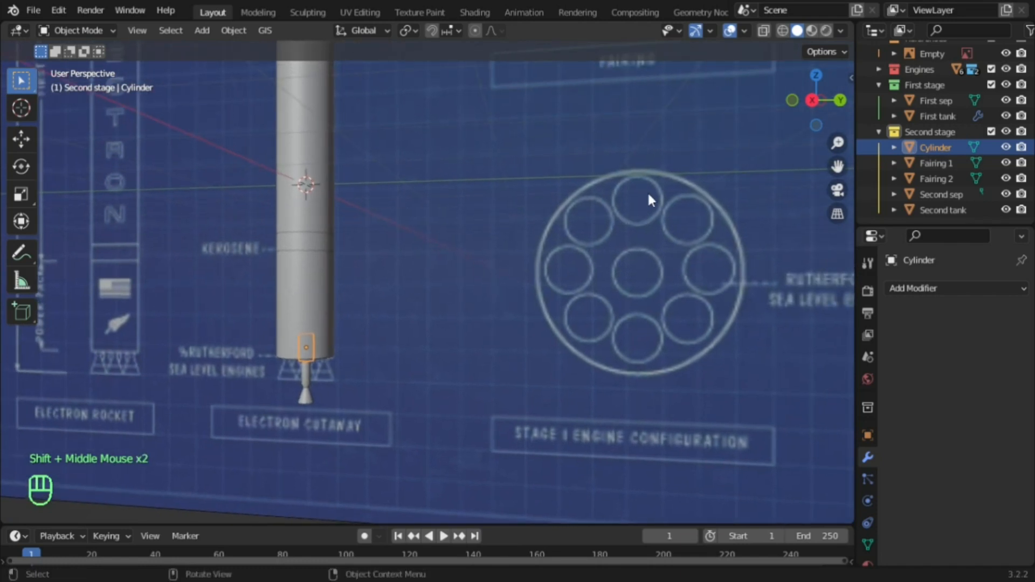
left_click(816, 124)
scroll(548, 157, "up", 1)
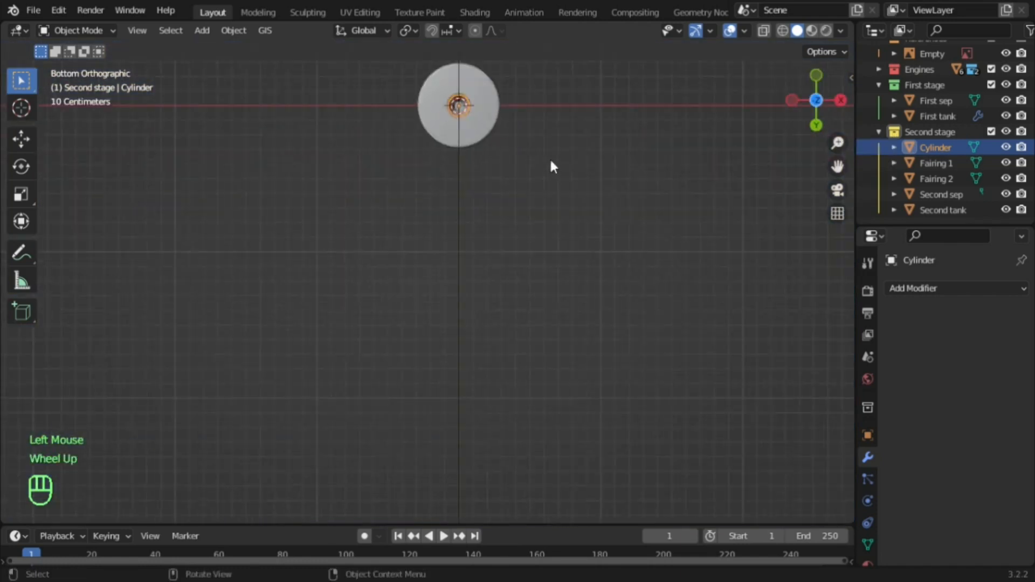
scroll(518, 315, "up", 3)
middle_click_drag(549, 158, 450, 254, "shift")
scroll(450, 254, "up", 3)
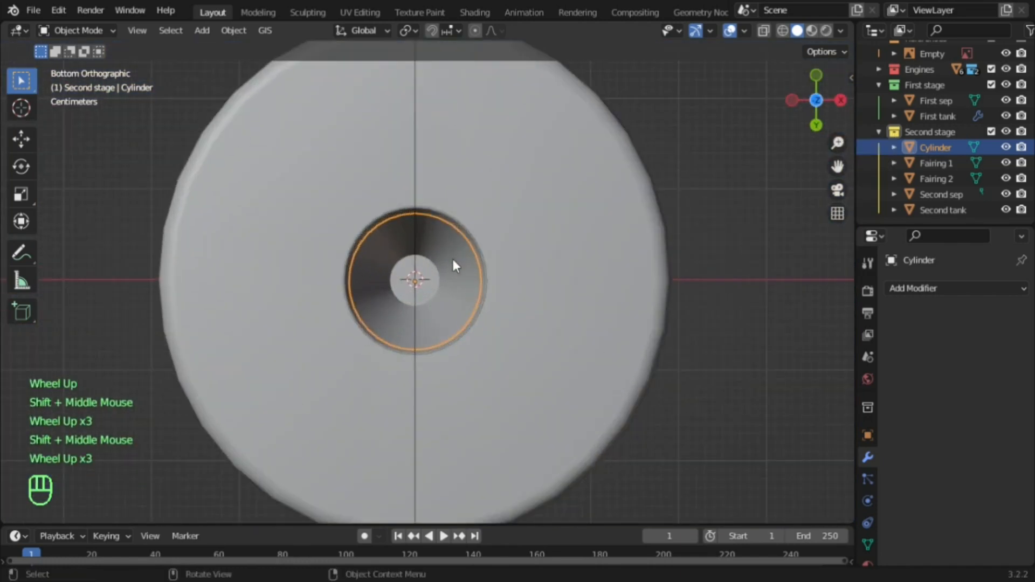
scroll(453, 262, "down", 2)
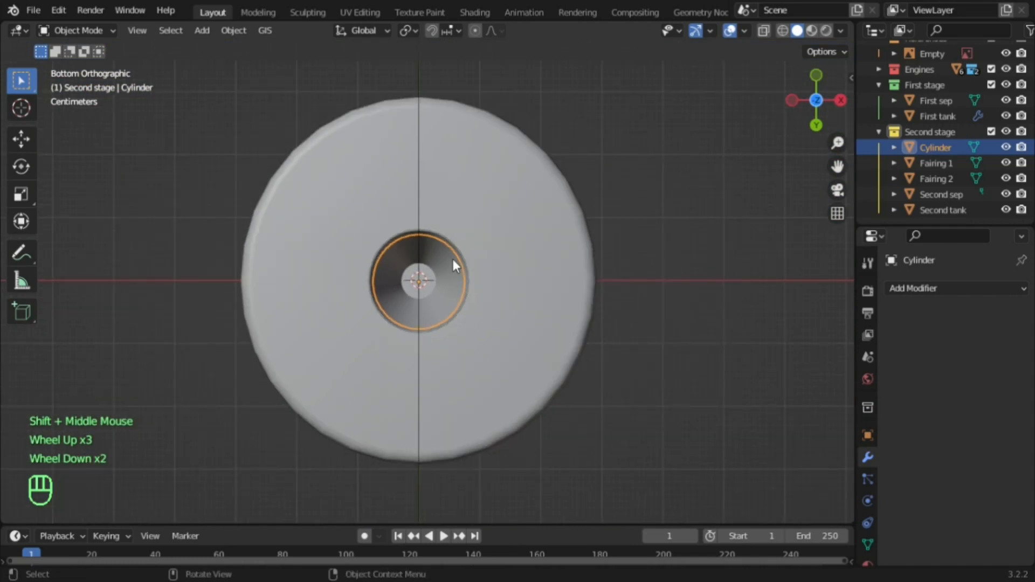
scroll(452, 257, "down", 2)
left_click(840, 101)
scroll(762, 151, "down", 4)
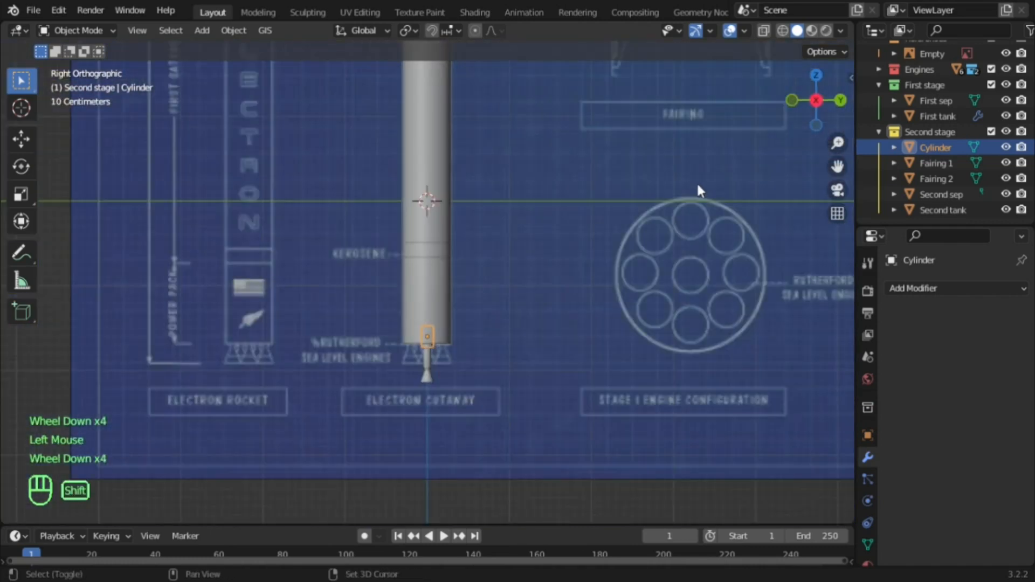
Examine the spacing between neighbouring engine circles and the outer ring in the Stage 1 engine configuration drawing
middle_click_drag(698, 190, 465, 197, "shift")
scroll(464, 197, "up", 2)
scroll(476, 218, "down", 3)
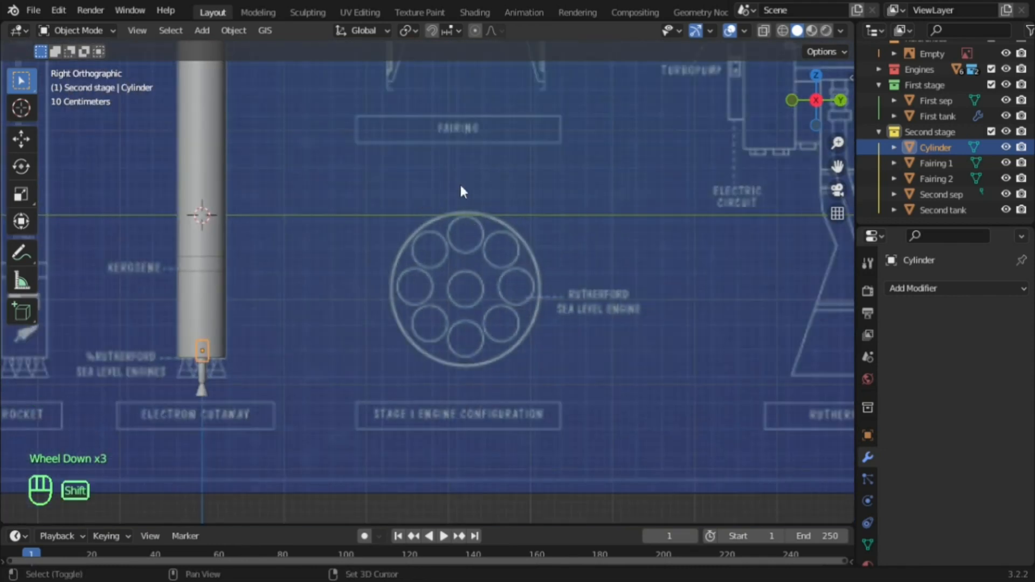
middle_click_drag(487, 178, 594, 154, "shift")
scroll(728, 162, "up", 3)
middle_click_drag(728, 162, 526, 208, "shift")
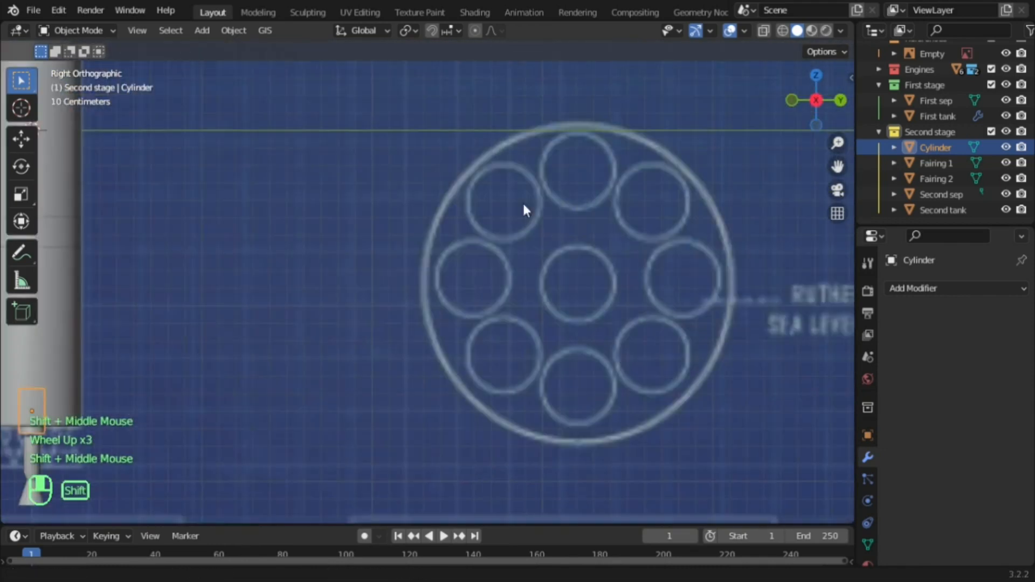
scroll(457, 146, "up", 2)
middle_click_drag(457, 145, 475, 327, "shift")
scroll(532, 219, "up", 1, "shift")
scroll(520, 273, "down", 2)
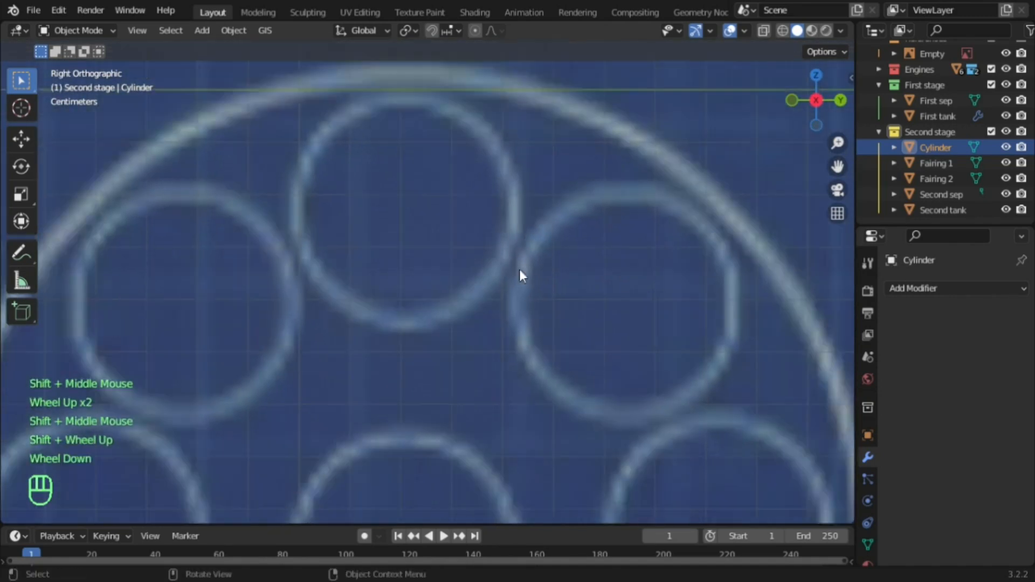
scroll(499, 246, "up", 2)
scroll(539, 221, "up", 2)
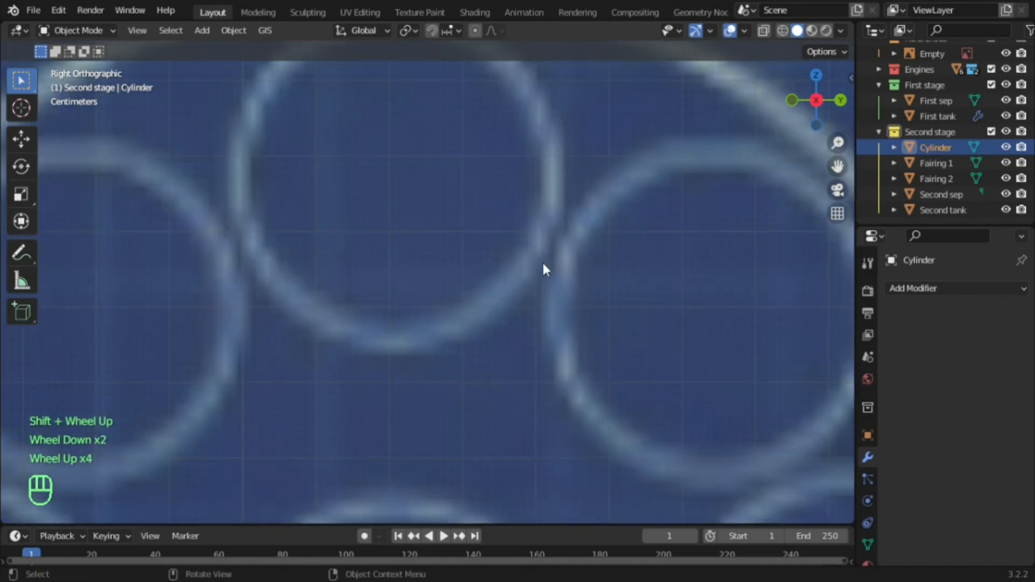
scroll(536, 238, "down", 3)
scroll(398, 276, "down", 2)
Duplicate the central cylinder and move the copy about 0.185 m along X toward the edge of the first tank's base
middle_click_drag(398, 276, 632, 172, "shift")
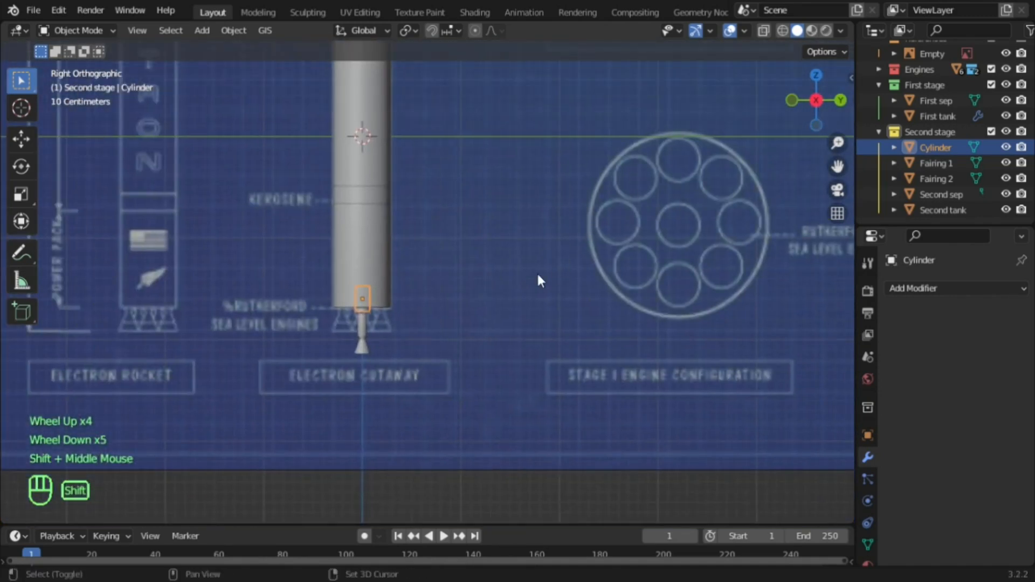
middle_click_drag(536, 271, 638, 222, "shift")
scroll(652, 190, "up", 1)
scroll(804, 129, "up", 1)
left_click(814, 123)
scroll(579, 176, "up", 2)
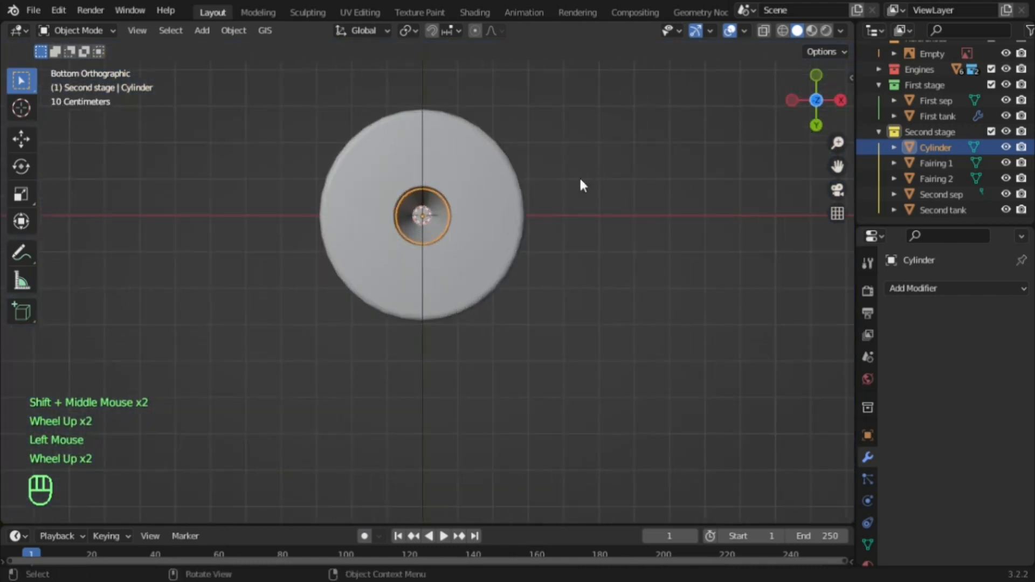
middle_click_drag(579, 176, 538, 290, "shift")
scroll(538, 289, "up", 1)
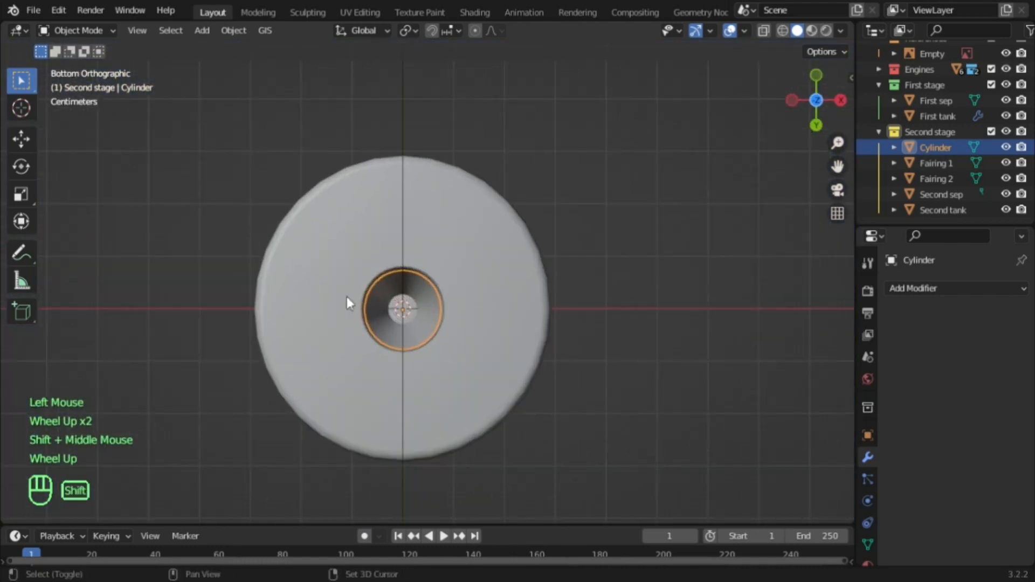
key("shift+d")
key("g")
key("x")
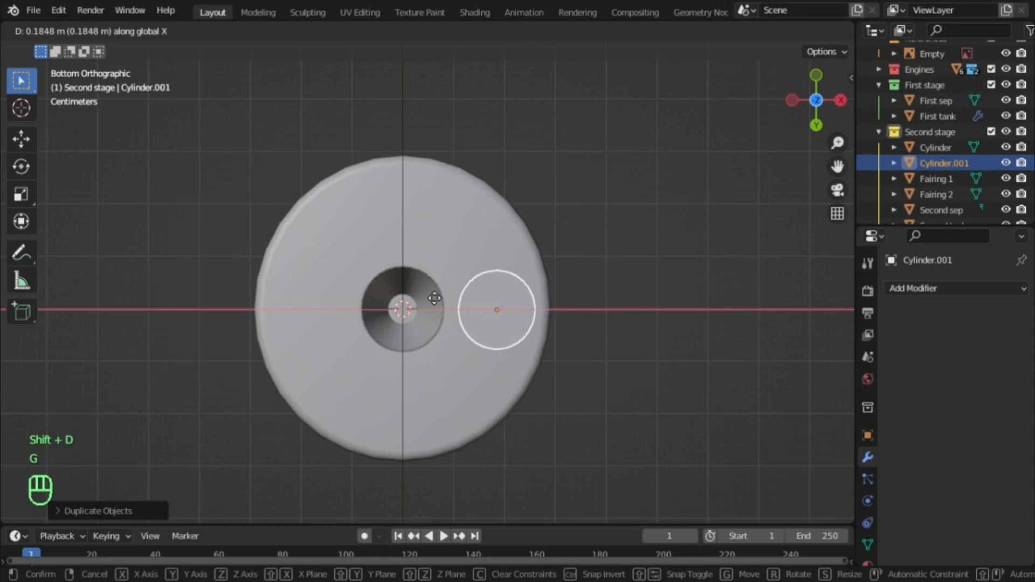
left_click(434, 298)
Set the offset cylinder copy's origin to the 3D cursor at the tank's centre
scroll(448, 257, "down", 2)
middle_click_drag(448, 256, 405, 351)
scroll(484, 279, "up", 2)
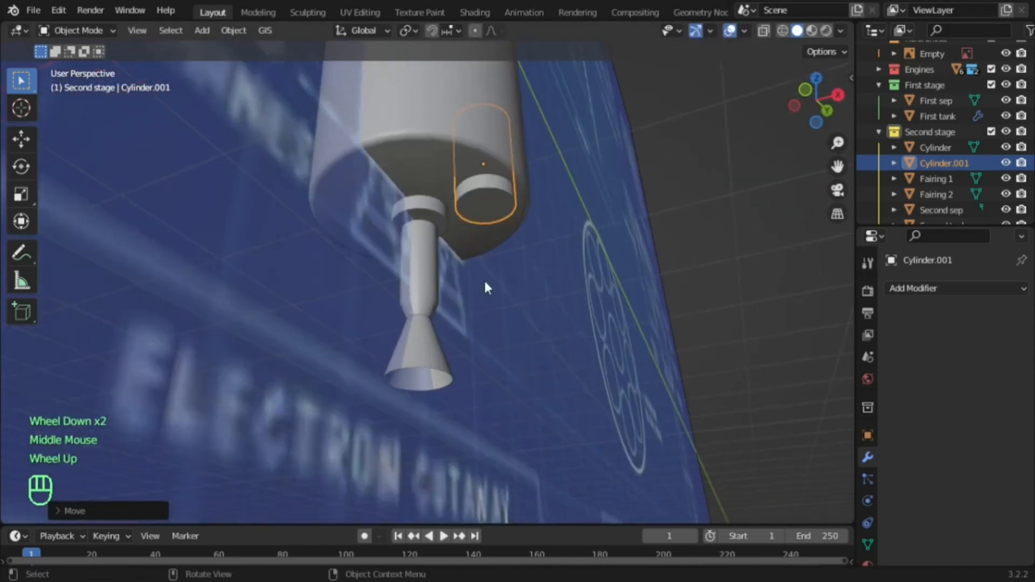
left_click(816, 123)
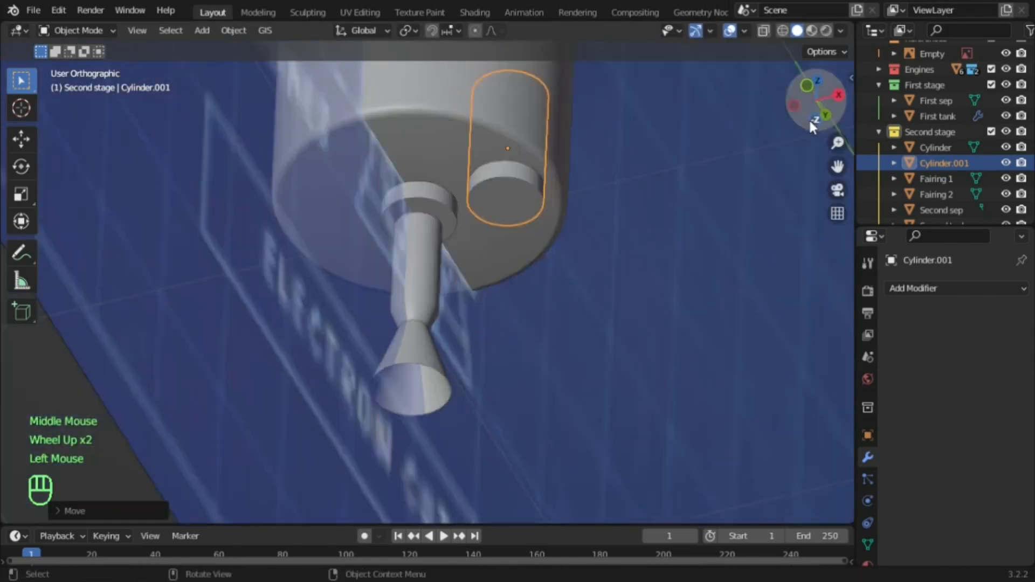
left_click(233, 30)
mouse_move(247, 64)
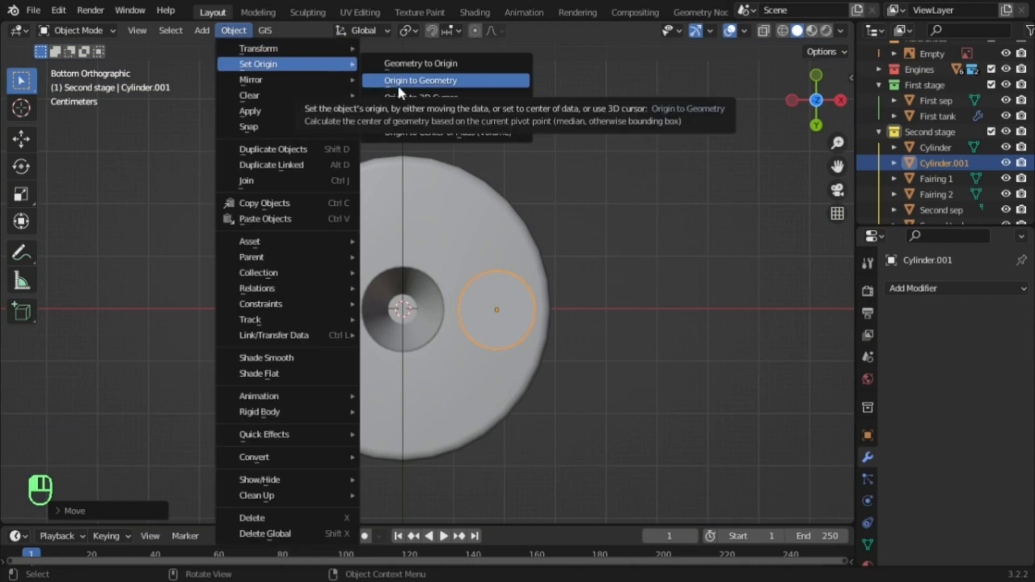
left_click(412, 98)
scroll(464, 106, "down", 2)
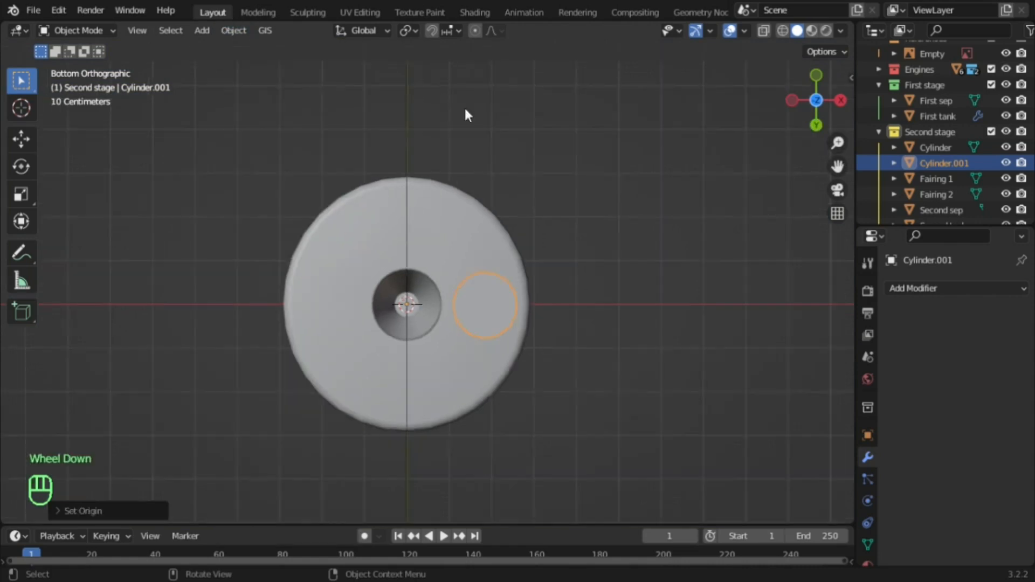
Duplicate the offset cylinder and rotate the copy around the tank's centre by 45° and by another 45°
key("shift+d")
type("r")
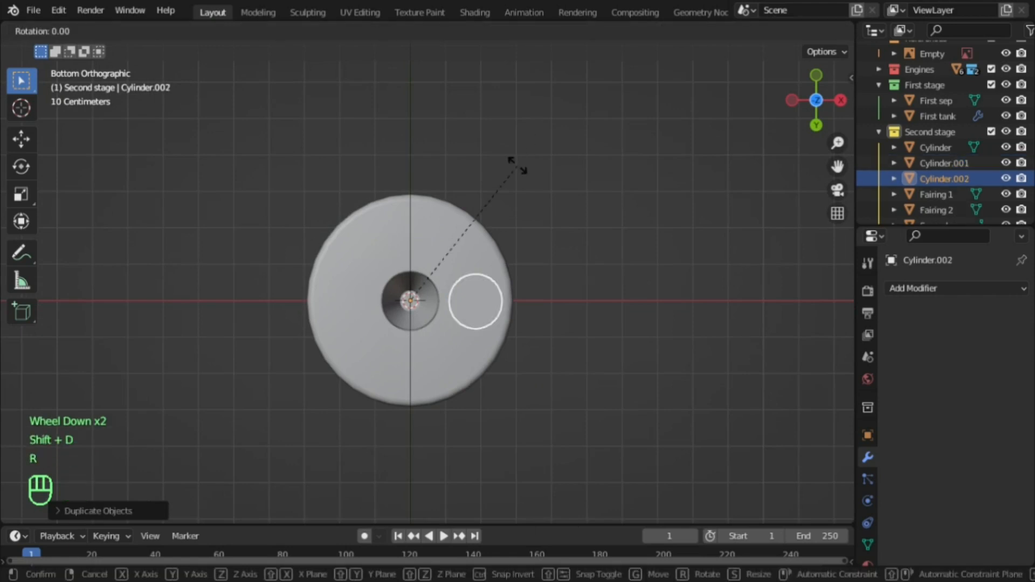
type("45")
left_click(517, 165)
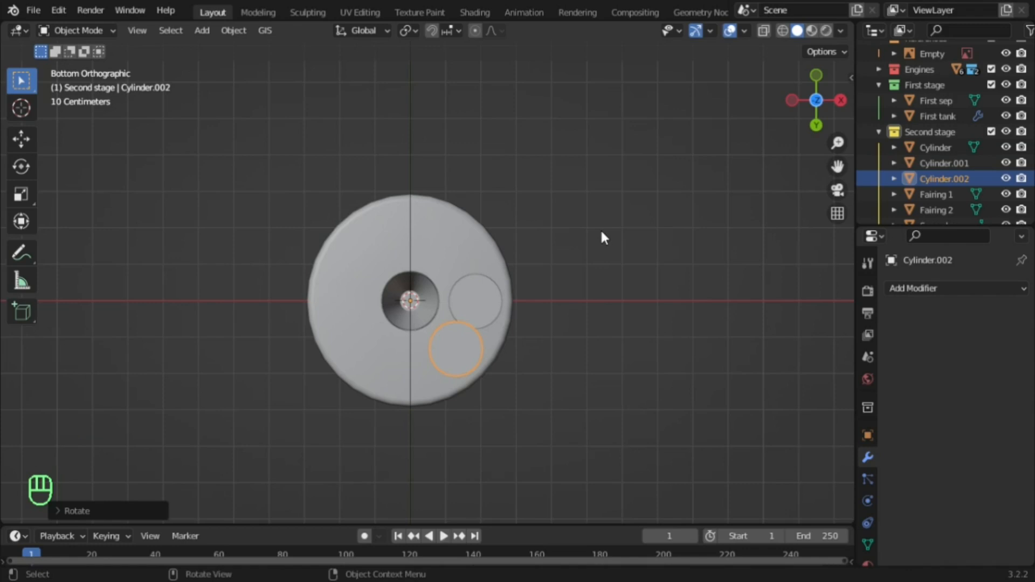
key("r")
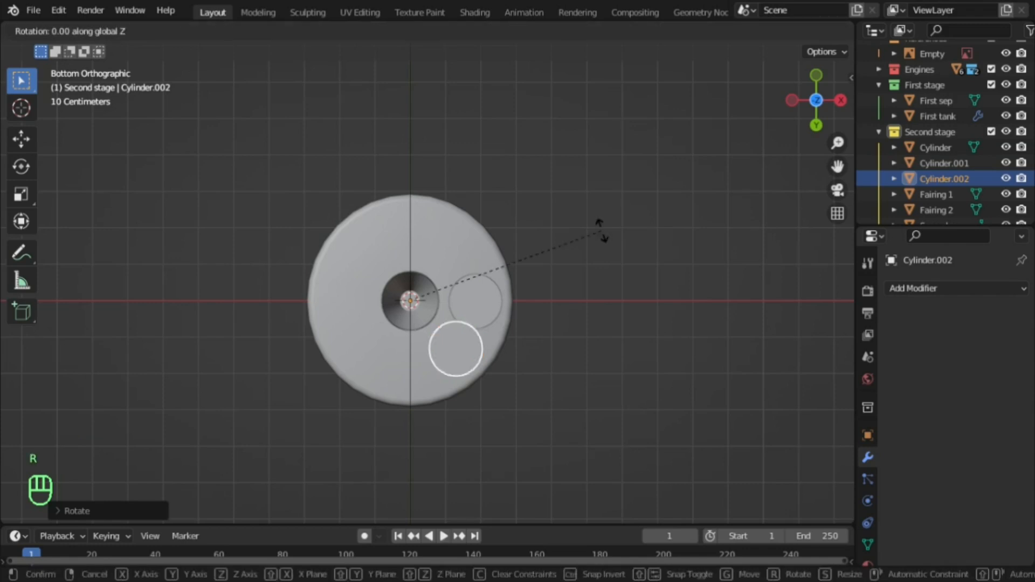
type("45")
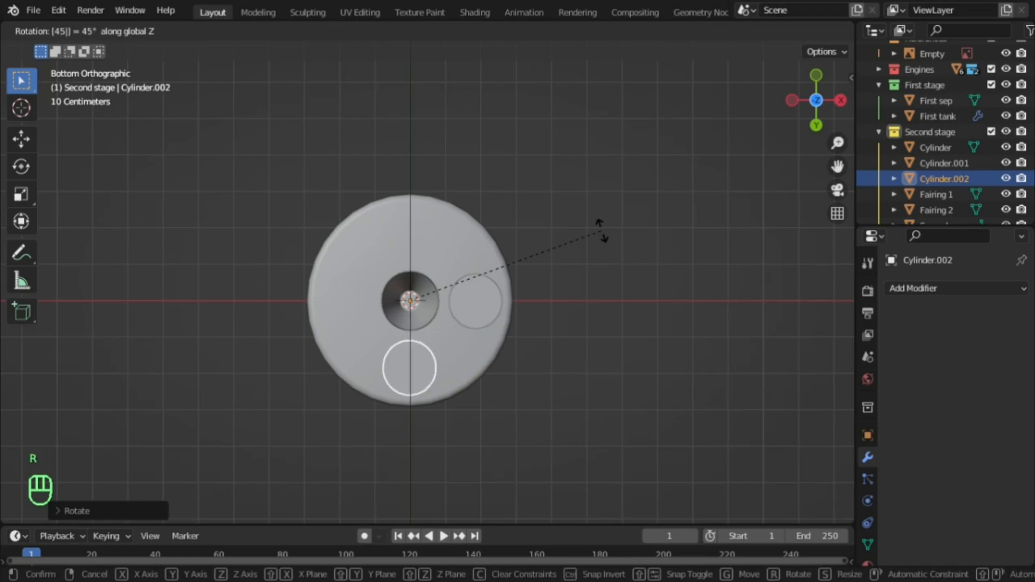
key("Return")
Delete both offset cylinder copies from the first tank's base
key("x")
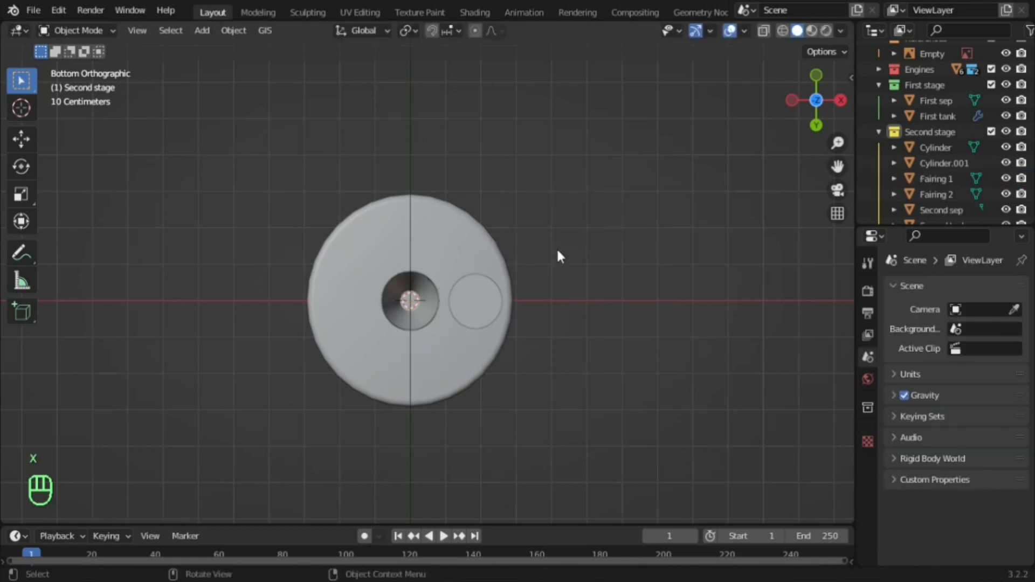
left_click(475, 291)
key("x")
Select the central cylinder above the engine and scale it down uniformly to about 0.8
middle_click_drag(518, 237, 463, 335)
scroll(463, 334, "up", 2)
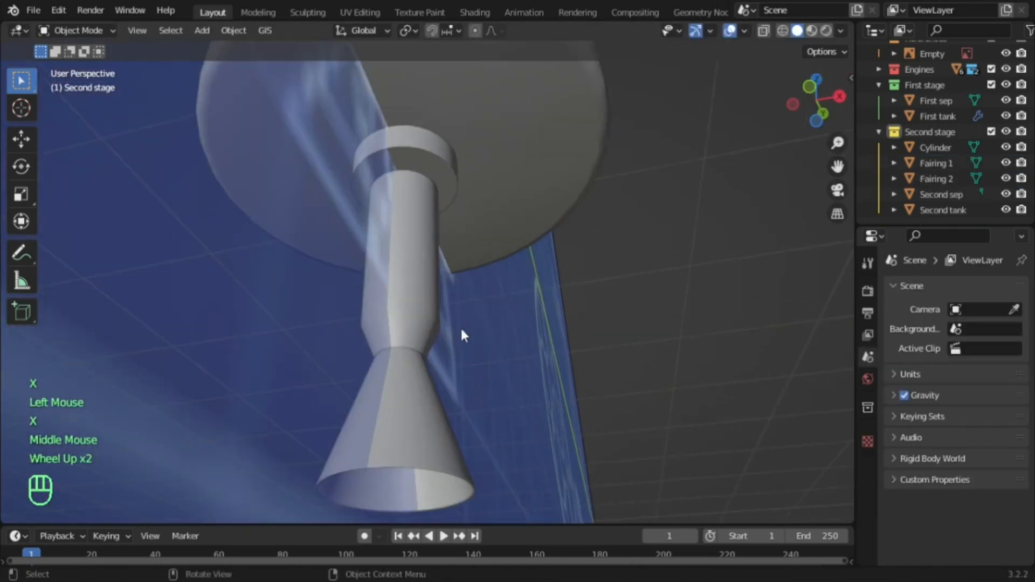
left_click(413, 151)
key("s")
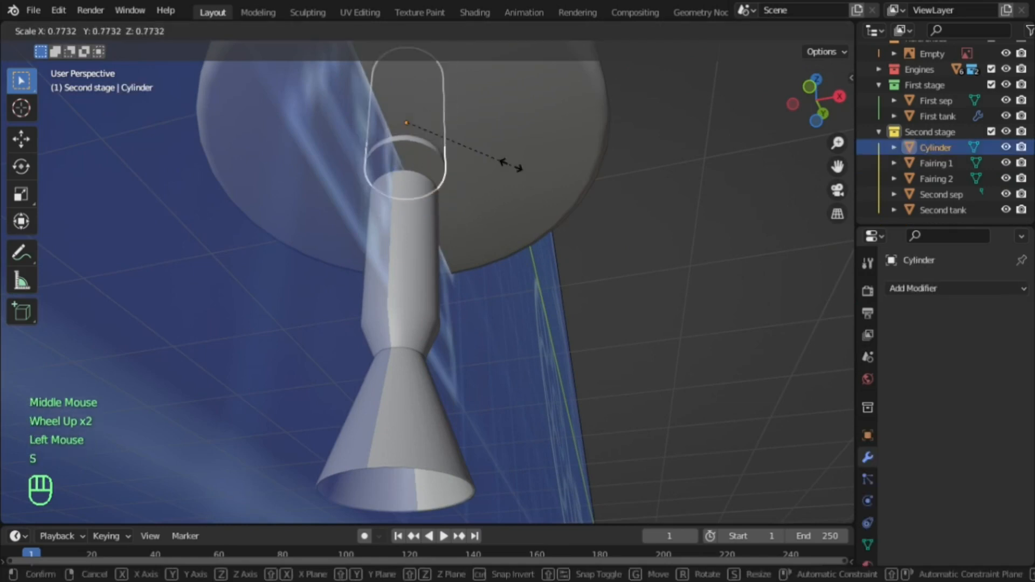
left_click(519, 166)
Adjust the central cylinder's length along Z and move it down along Z around the top of the engine
key("s")
key("z")
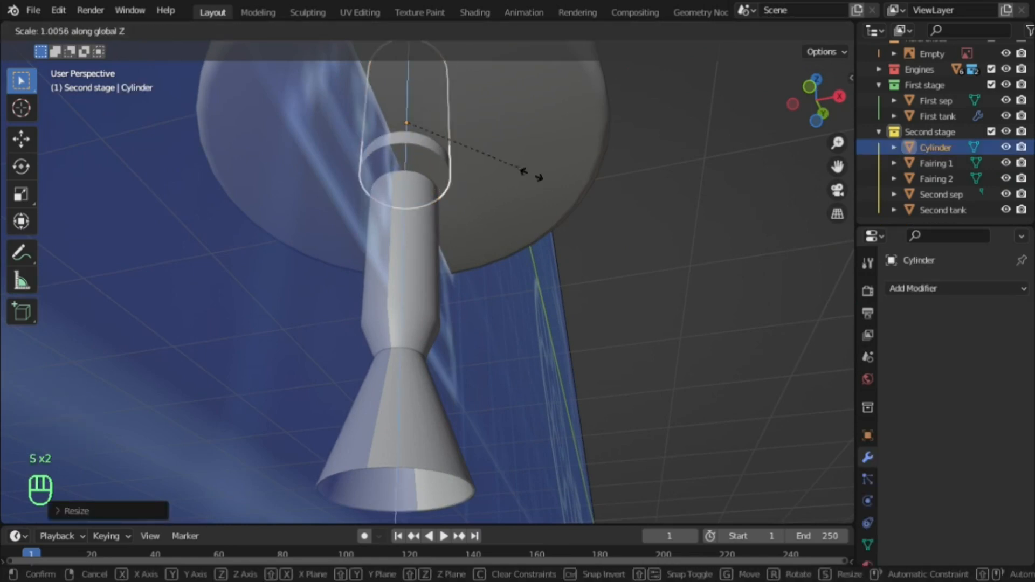
left_click(539, 181)
key("g")
key("z")
left_click(546, 201)
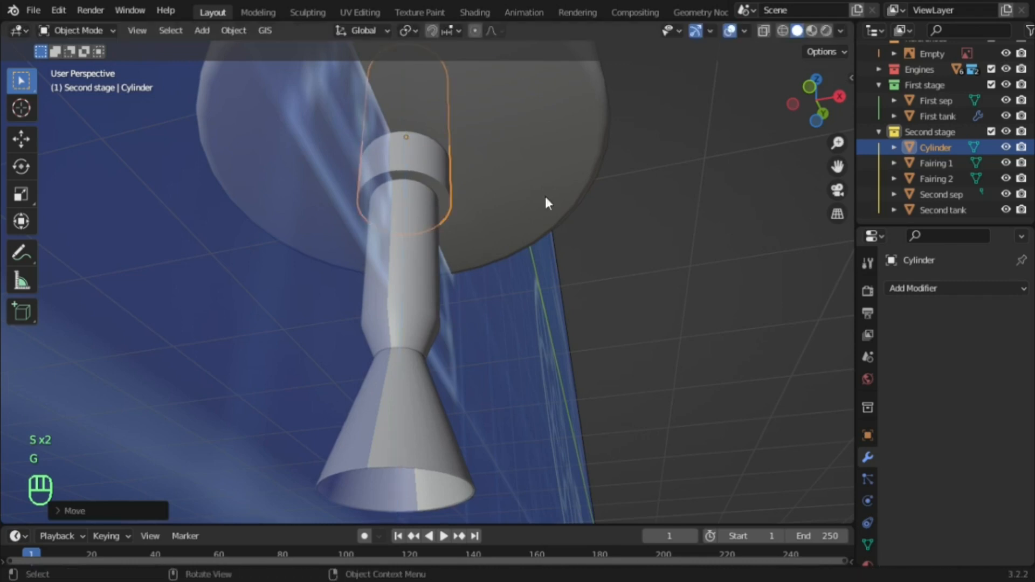
Duplicate the resized central cylinder and move the copy about 0.19 m along X toward the edge of the tank's base
left_click(811, 119)
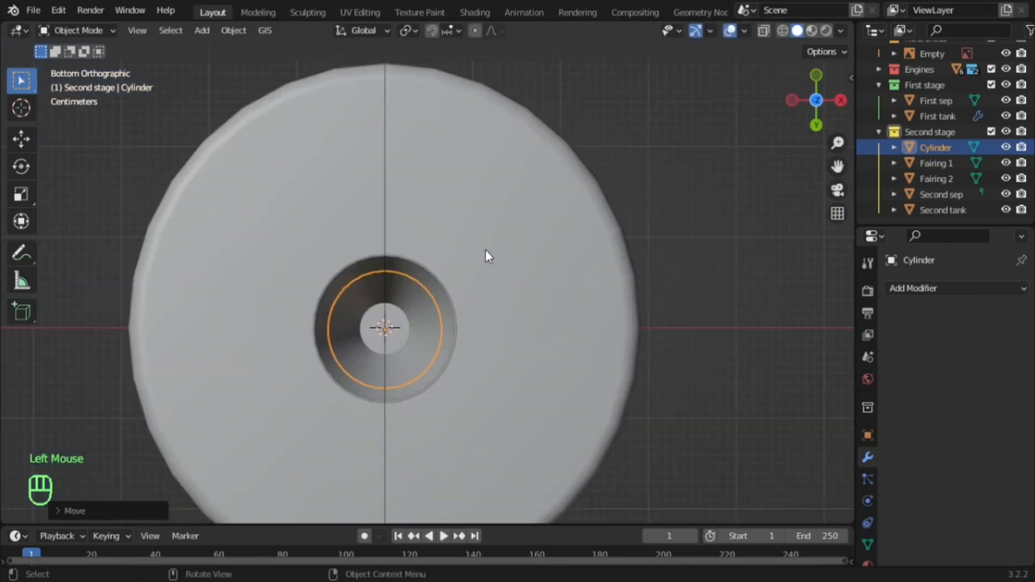
scroll(464, 259, "down", 1)
scroll(461, 266, "down", 2)
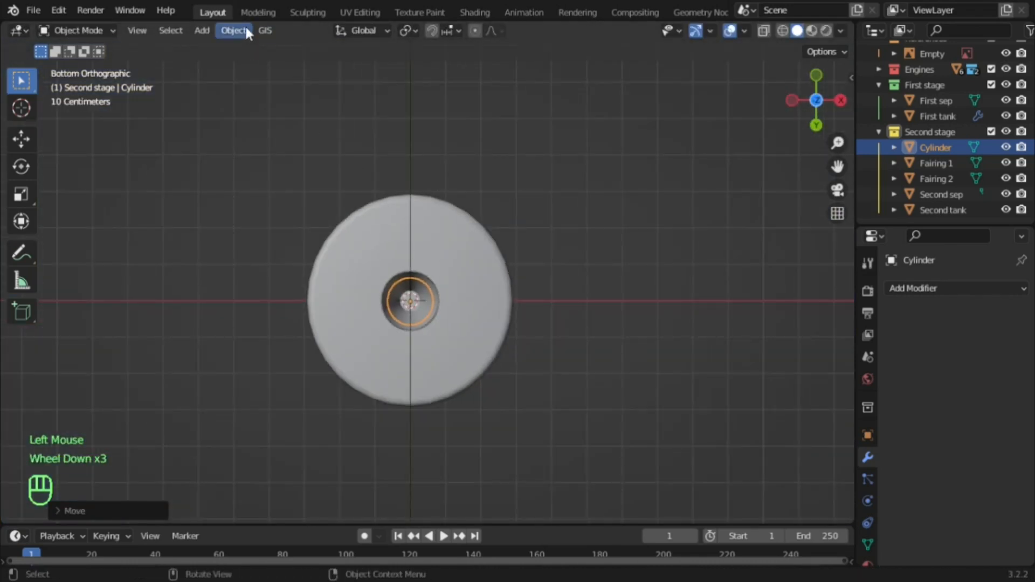
scroll(423, 257, "up", 3)
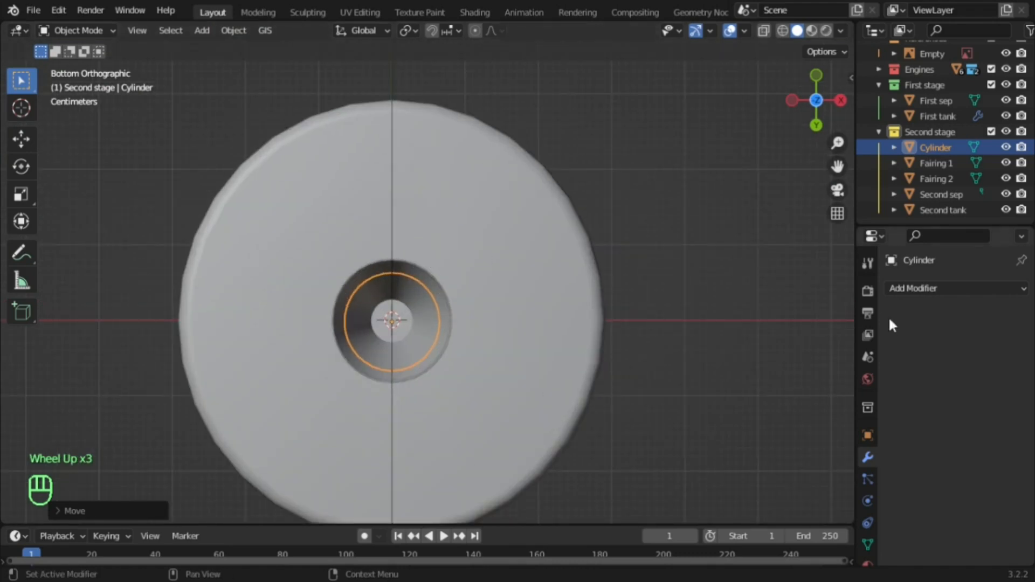
scroll(591, 229, "down", 1)
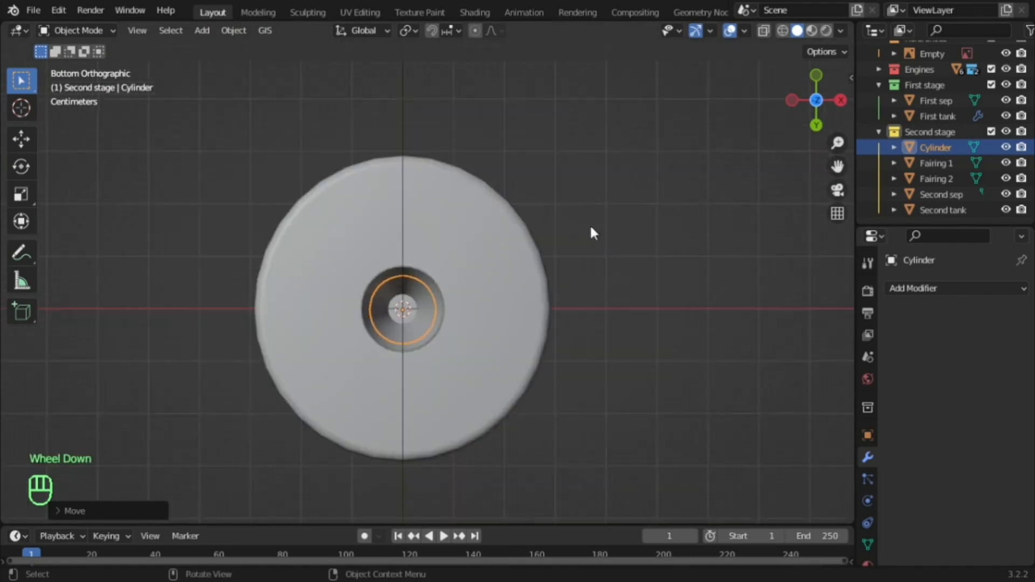
double_click(232, 33)
key("shift+d")
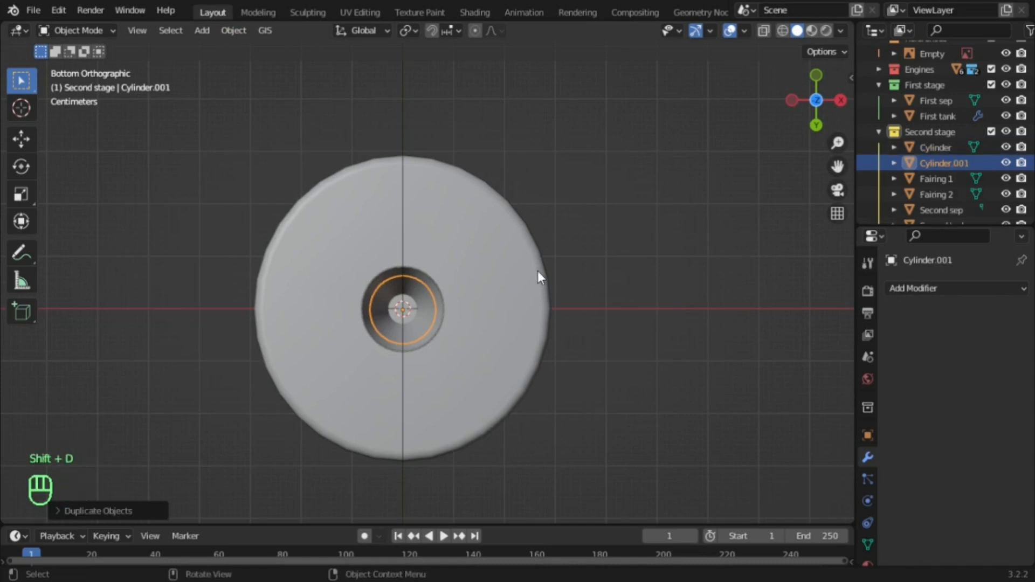
key("g")
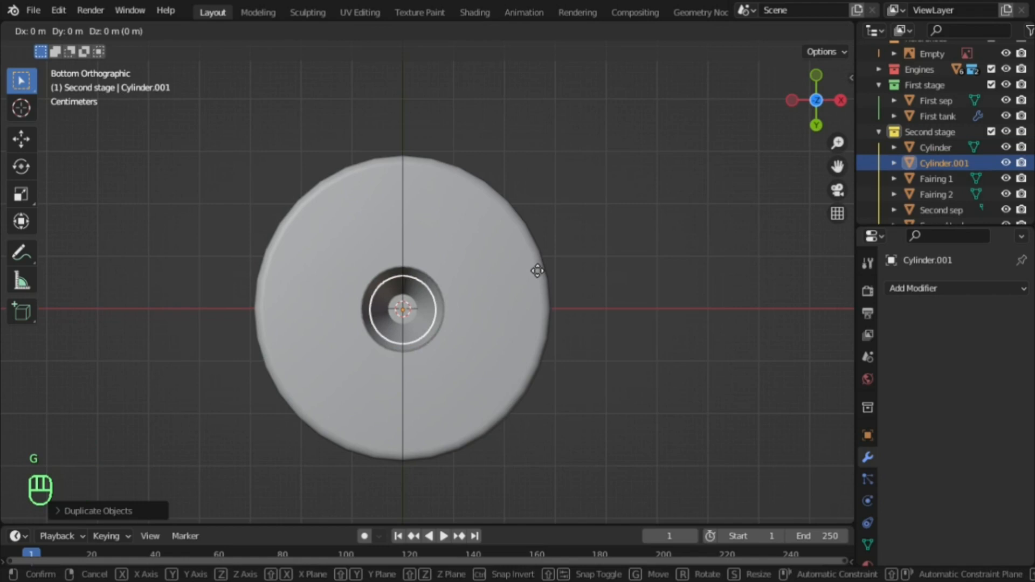
key("x")
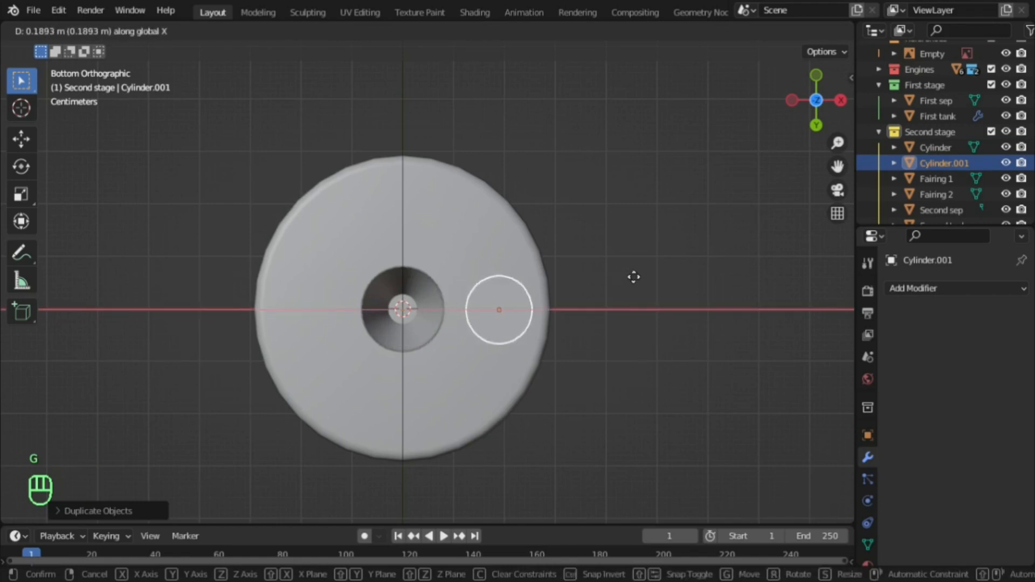
left_click(634, 277)
Set the origin of the offset cylinder copy on the tank's base to the 3D cursor
left_click(243, 32)
mouse_move(257, 64)
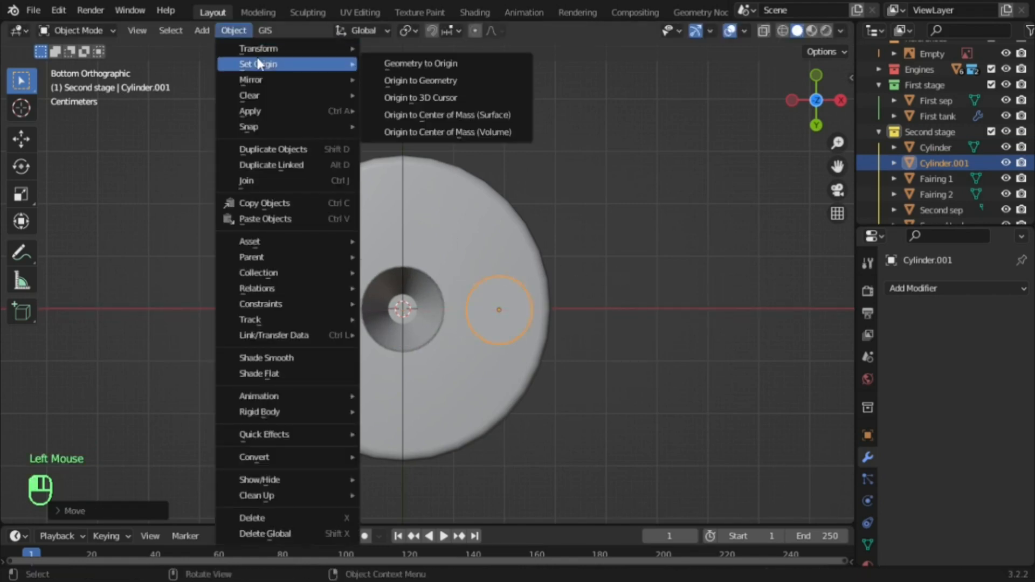
left_click(444, 99)
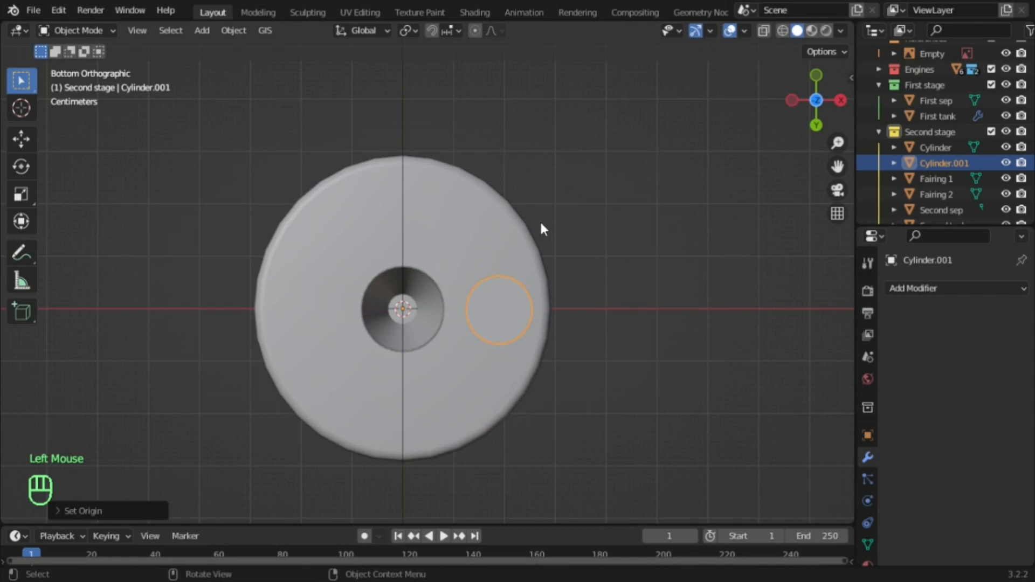
Make three successive duplicates of the offset cylinder, rotating each one 90° further around the centre of the tank's base
key("shift+d")
type("r90")
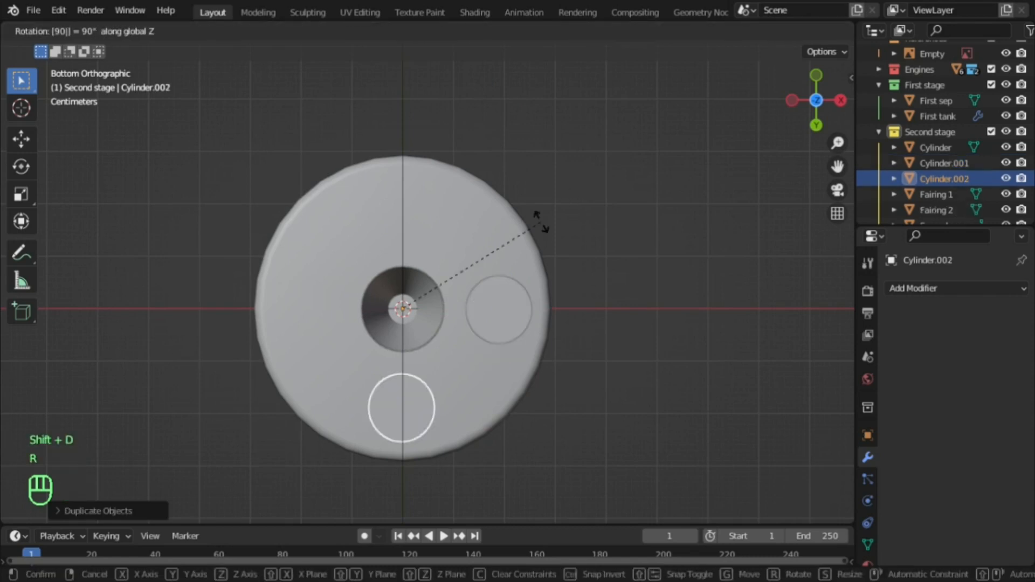
key("Return")
key("shift+d")
type("r90")
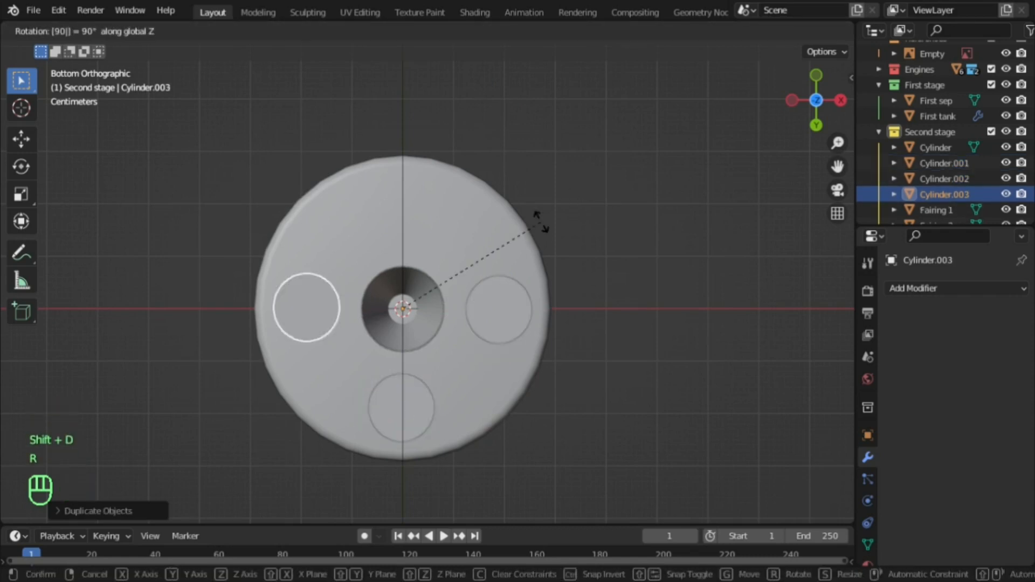
key("Return")
key("shift+d")
type("r90")
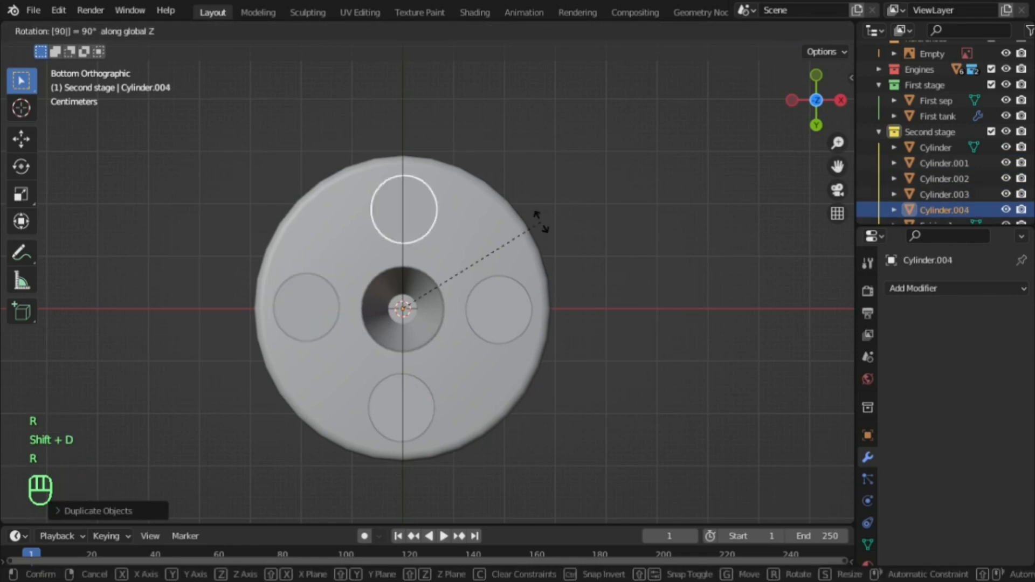
key("Return")
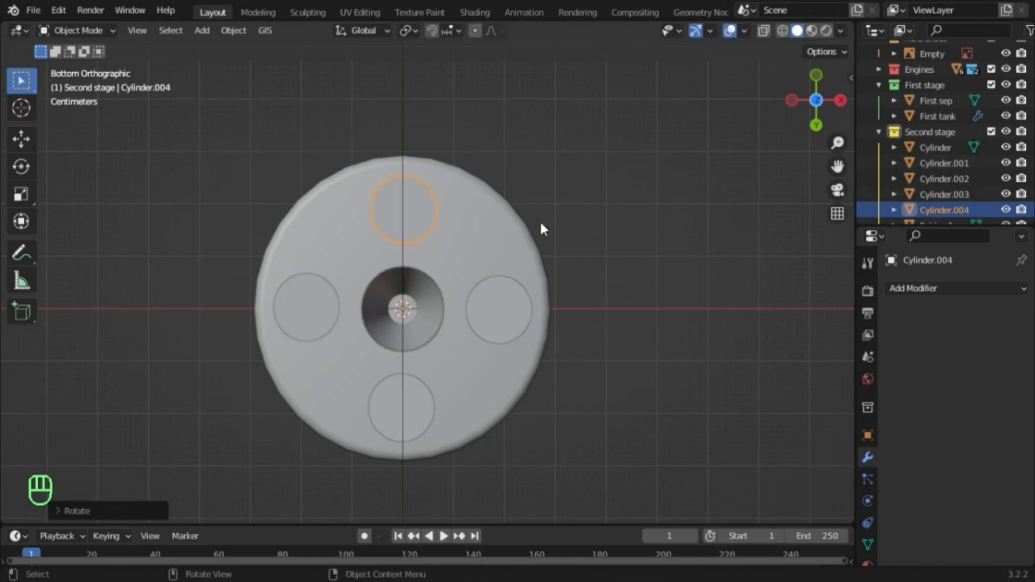
Duplicate all four outer cylinders together and rotate the copies 45° about Z to complete a ring of eight, then deselect everything
left_click(470, 308, "shift")
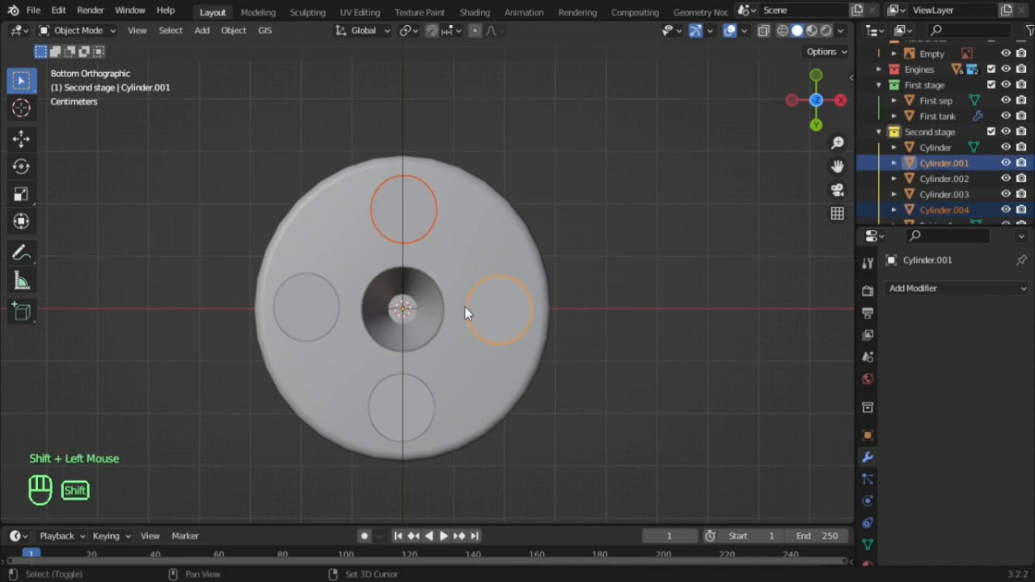
left_click(303, 316, "shift")
left_click(399, 408, "shift")
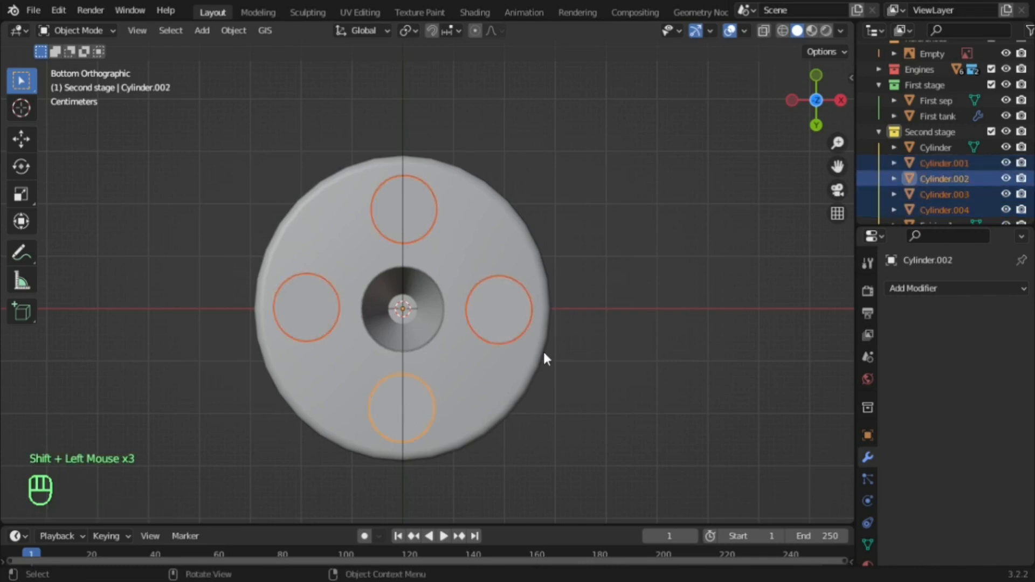
key("shift+d")
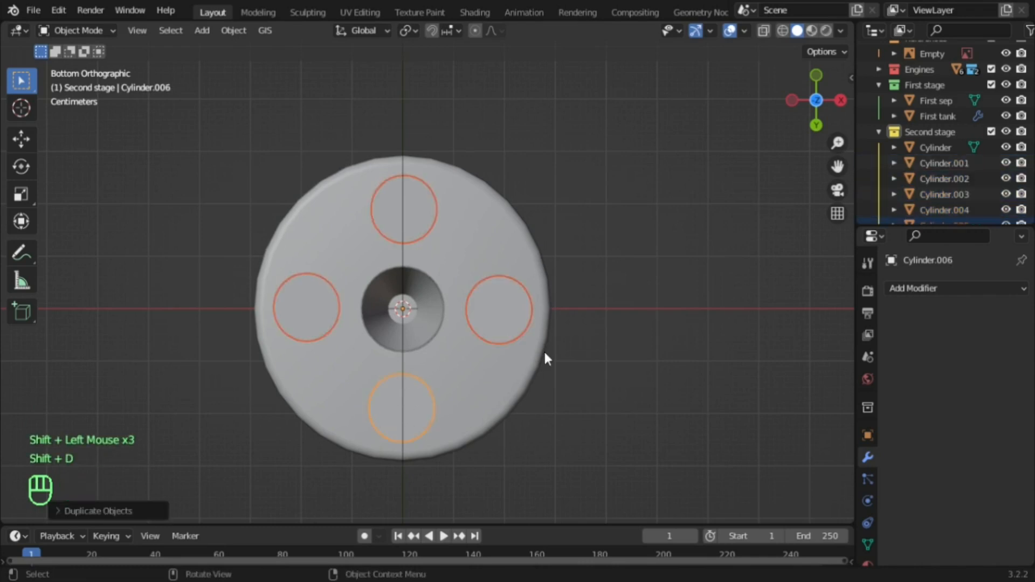
key("r")
key("z")
key("4")
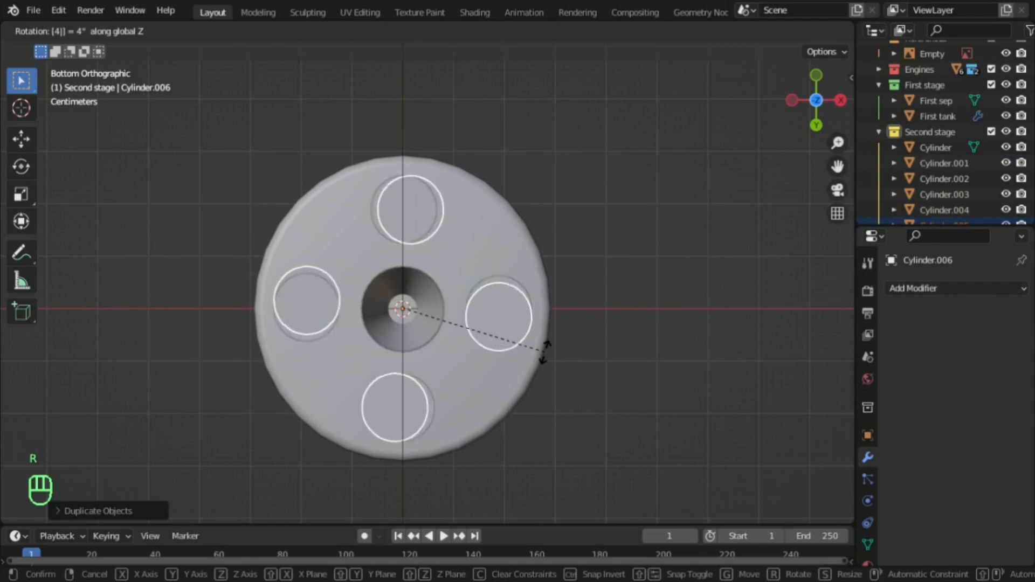
key("5")
key("Return")
middle_click_drag(580, 274, 553, 345)
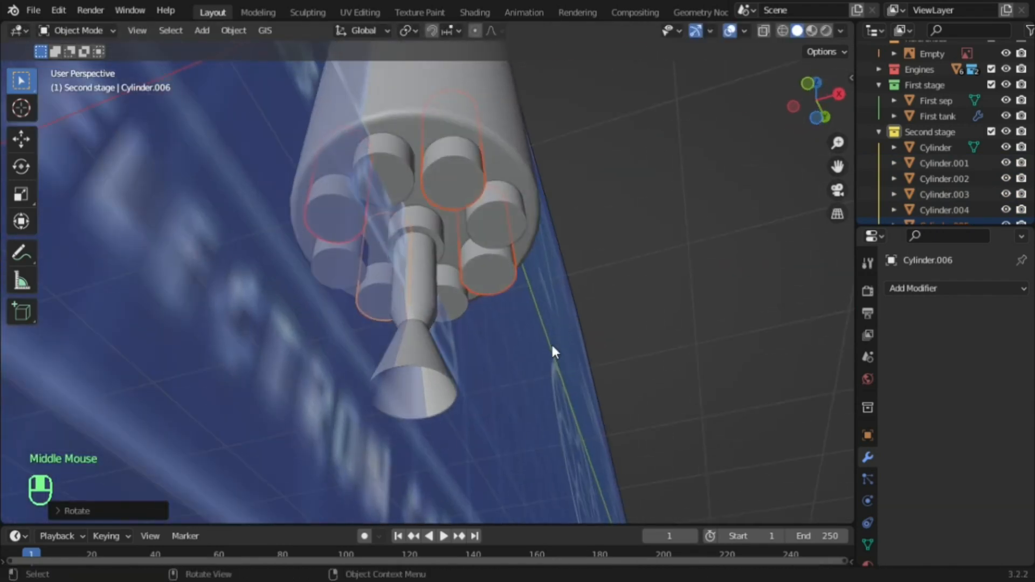
left_click(719, 243)
Select the first tank and switch its Boolean modifier's solver to Fast
middle_click_drag(720, 242, 556, 286)
scroll(581, 189, "down", 2)
scroll(496, 266, "up", 2)
left_click(496, 266)
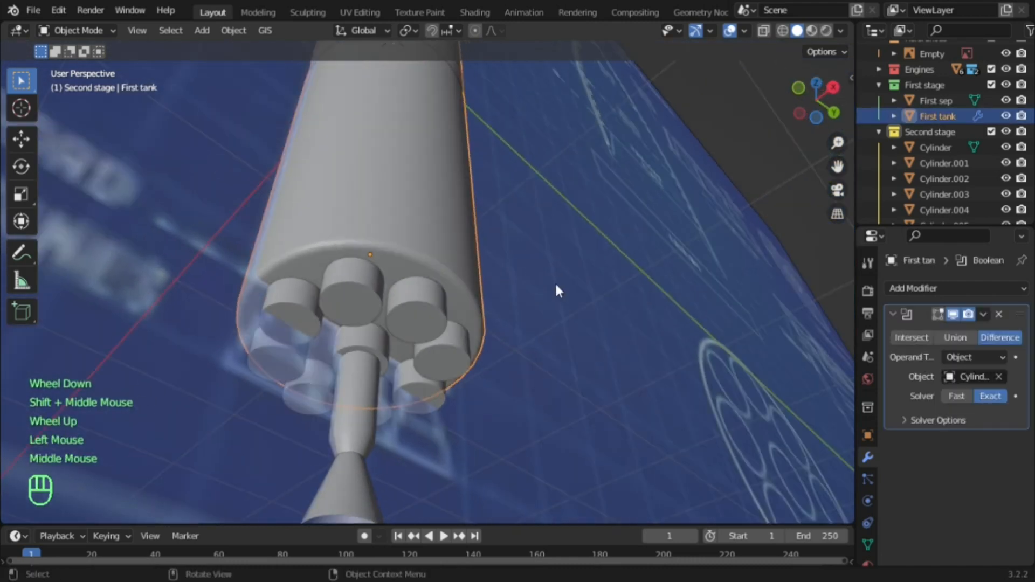
middle_click_drag(282, 305, 468, 185, "shift")
scroll(503, 171, "up", 2)
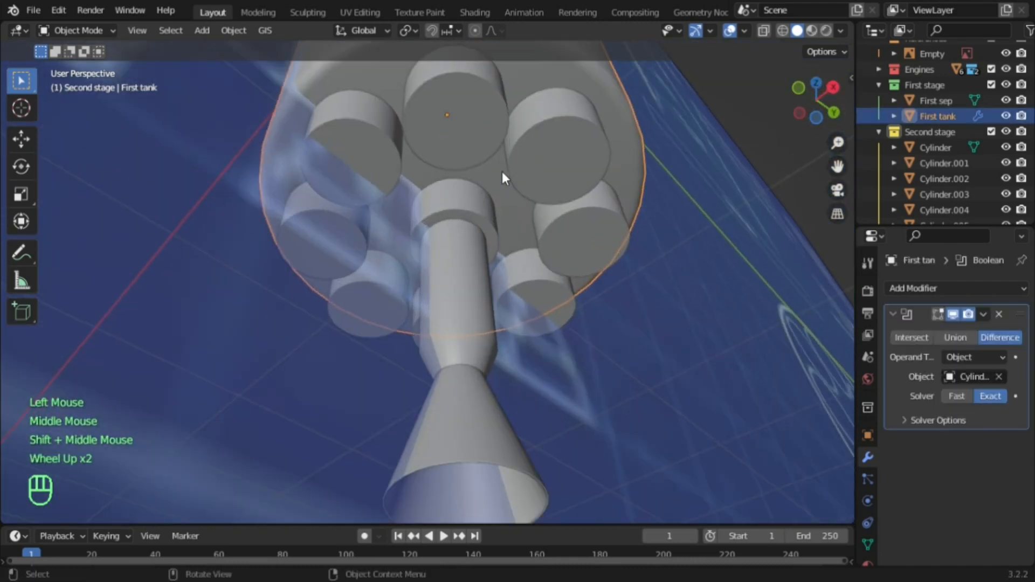
scroll(510, 170, "down", 2)
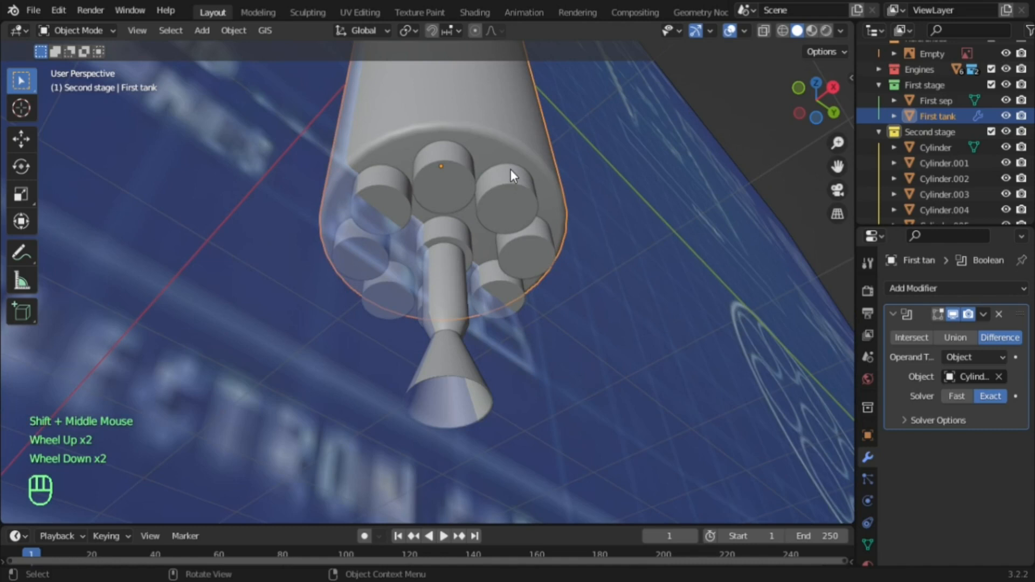
middle_click_drag(510, 169, 521, 383)
scroll(664, 248, "up", 2)
scroll(586, 302, "down", 2)
scroll(521, 383, "up", 3)
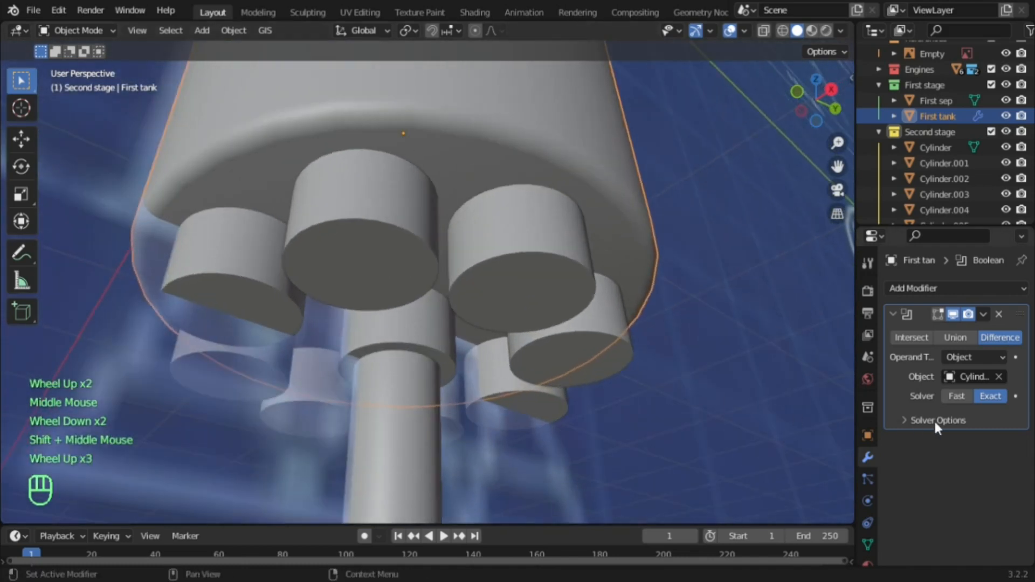
scroll(678, 377, "down", 2)
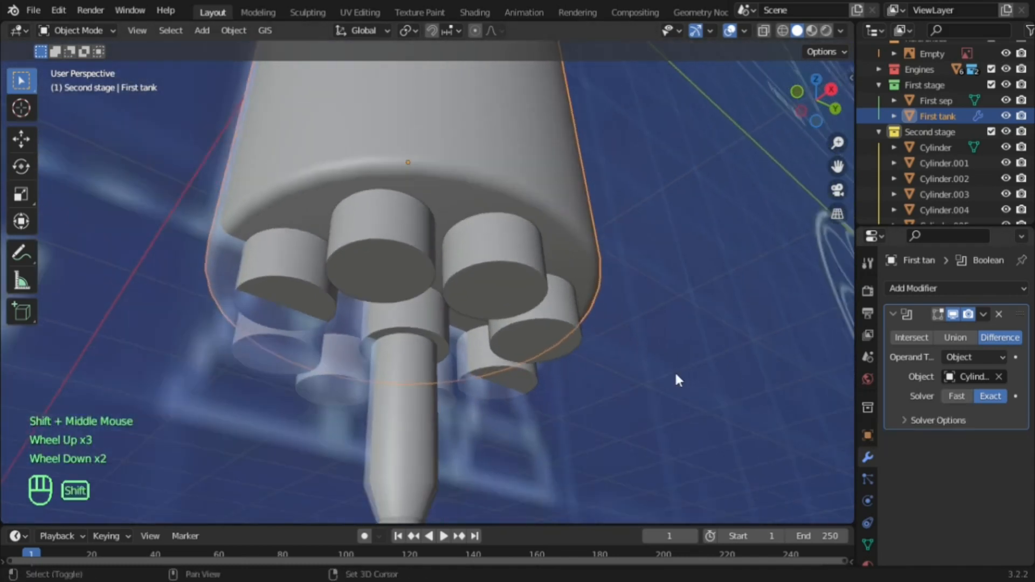
middle_click_drag(678, 377, 713, 338, "shift")
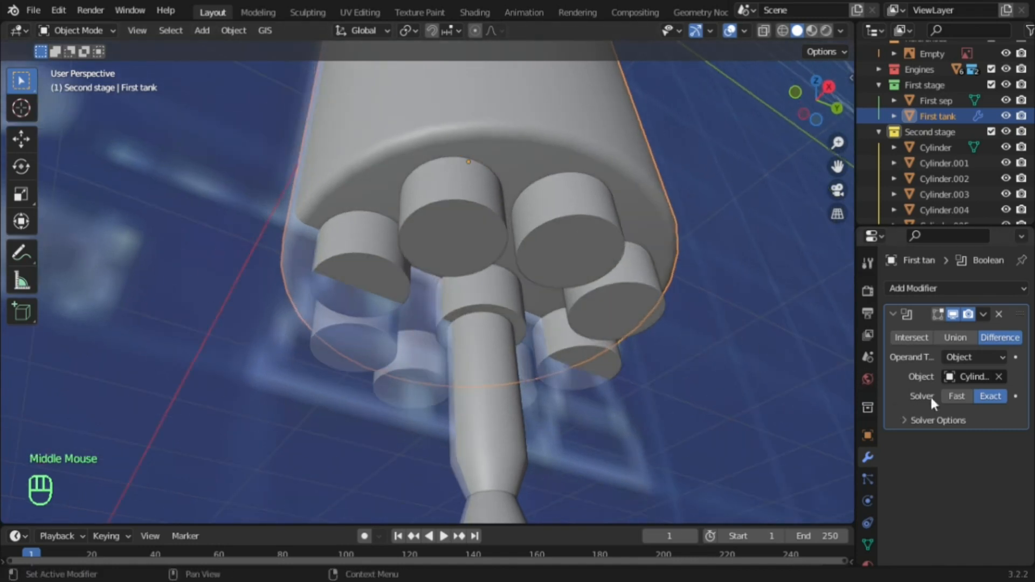
left_click(949, 394)
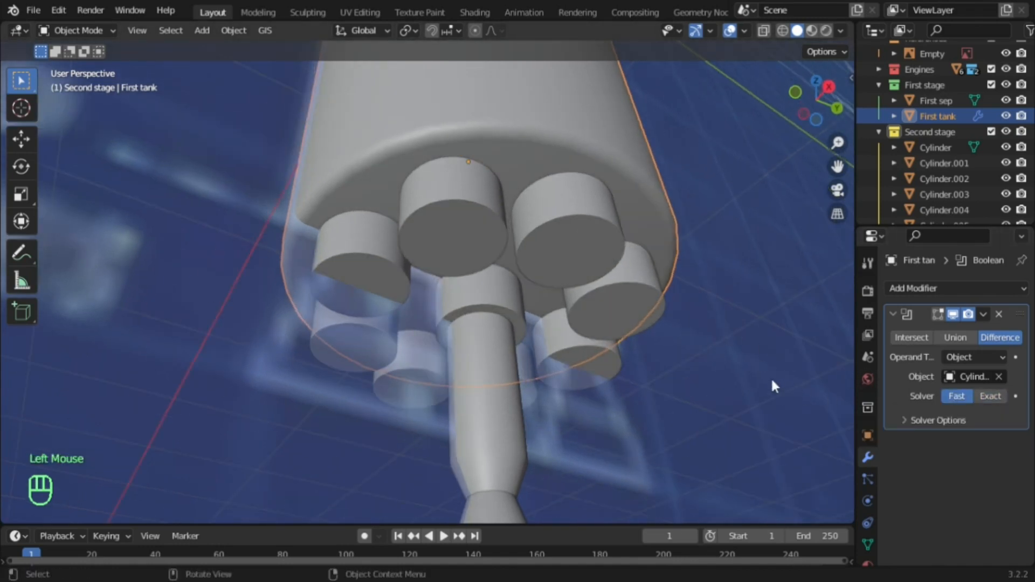
Inspect the base of the first tank and apply its Boolean Difference modifier
middle_click_drag(771, 376, 759, 325)
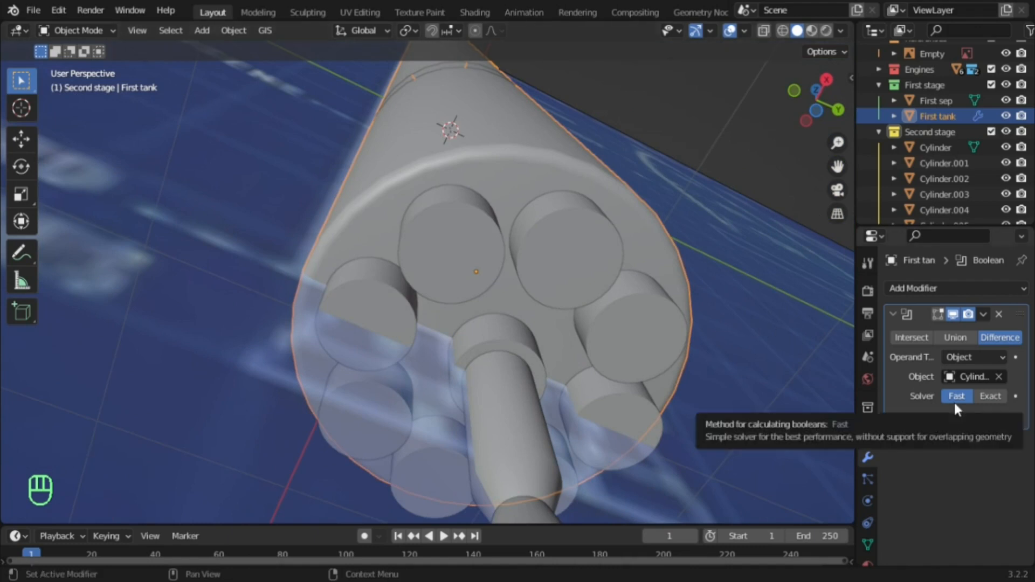
middle_click_drag(607, 304, 596, 335)
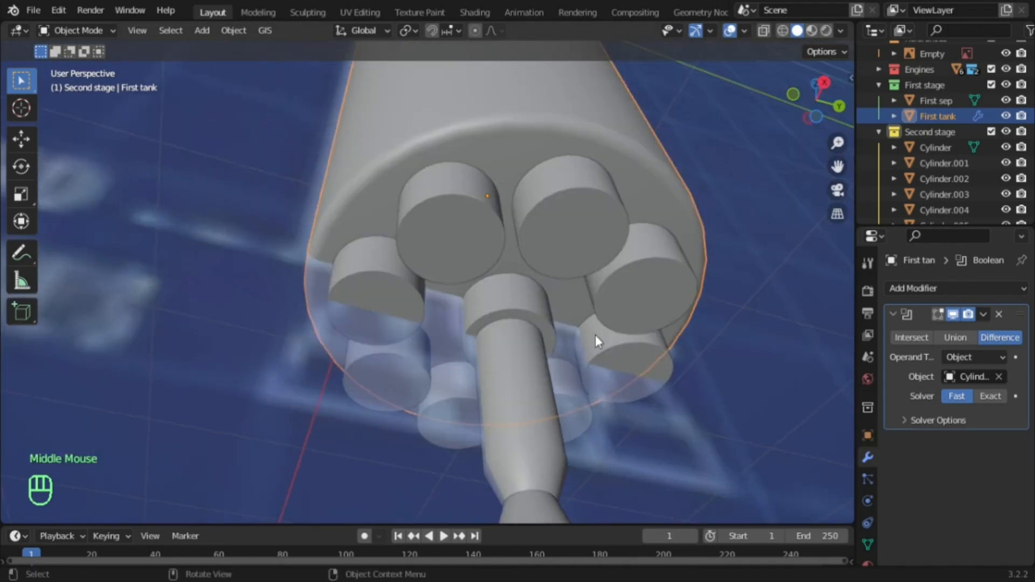
scroll(739, 380, "down", 2)
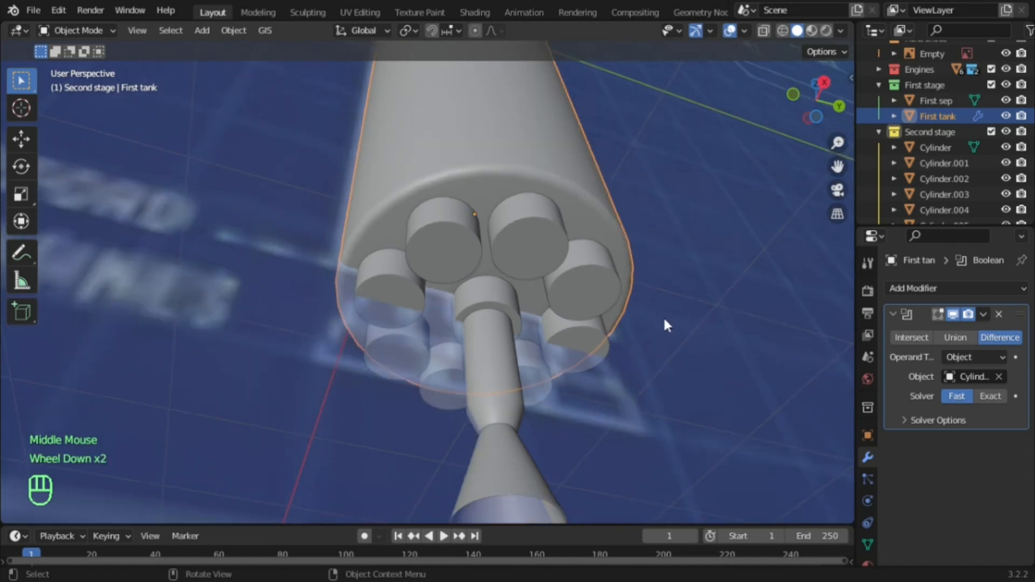
scroll(527, 299, "up", 2)
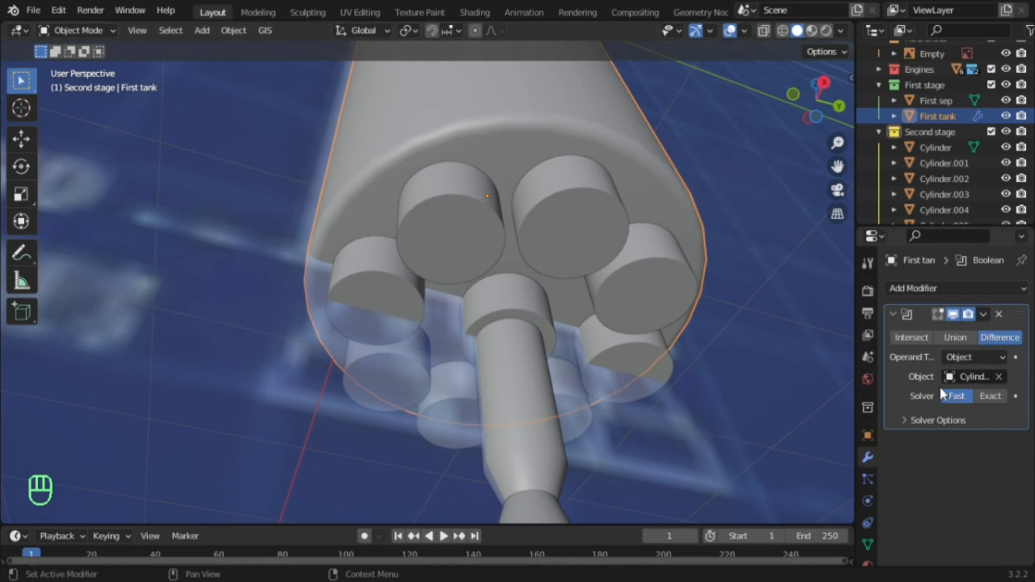
key("ctrl+a")
Hide the central cutting cylinder, examine the opening around the top of the engine, and unhide the cylinder
left_click(530, 301)
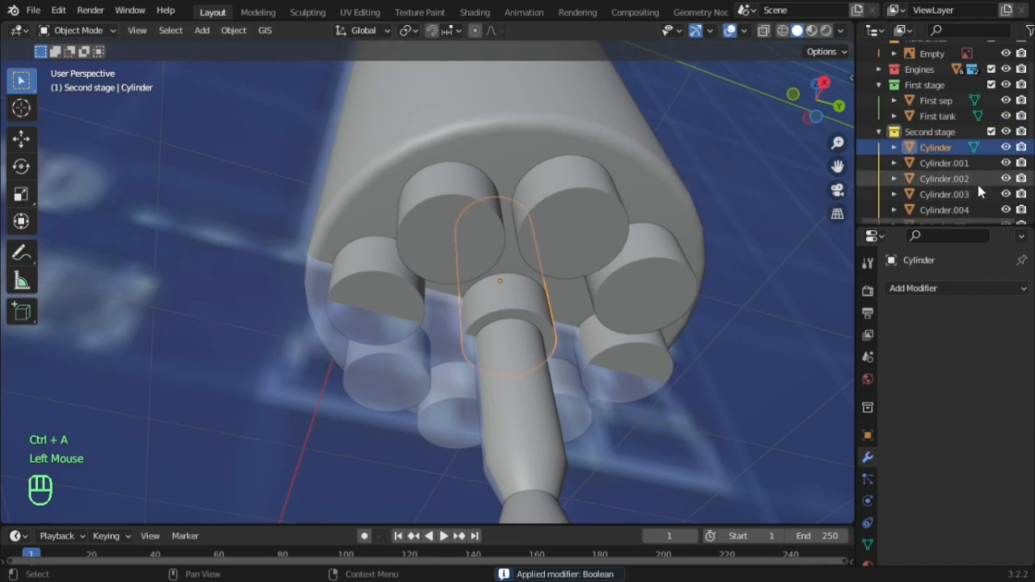
left_click(1006, 147)
middle_click_drag(588, 280, 508, 283, "shift")
scroll(584, 231, "up", 1)
scroll(507, 278, "down", 3)
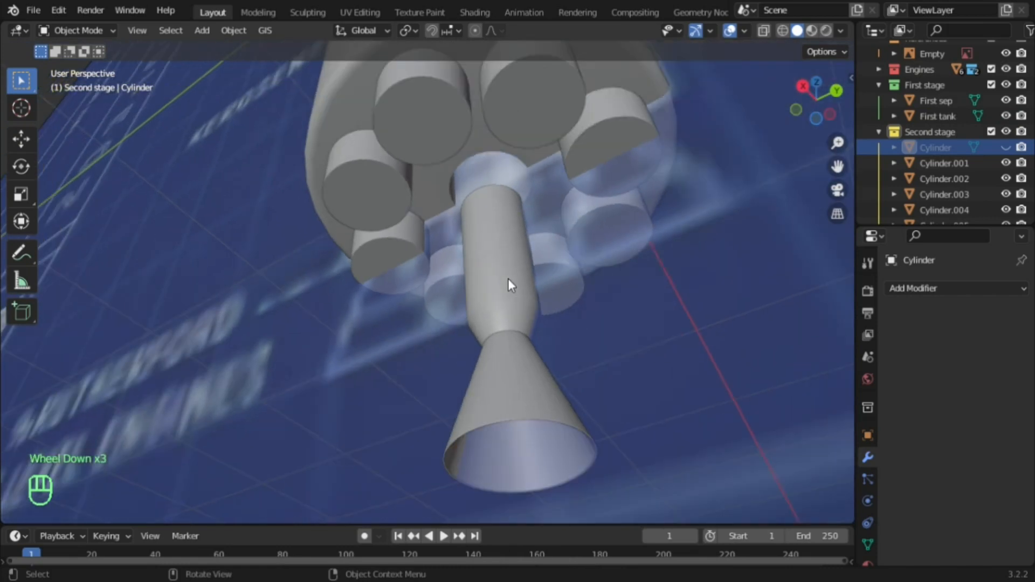
middle_click_drag(509, 274, 571, 272)
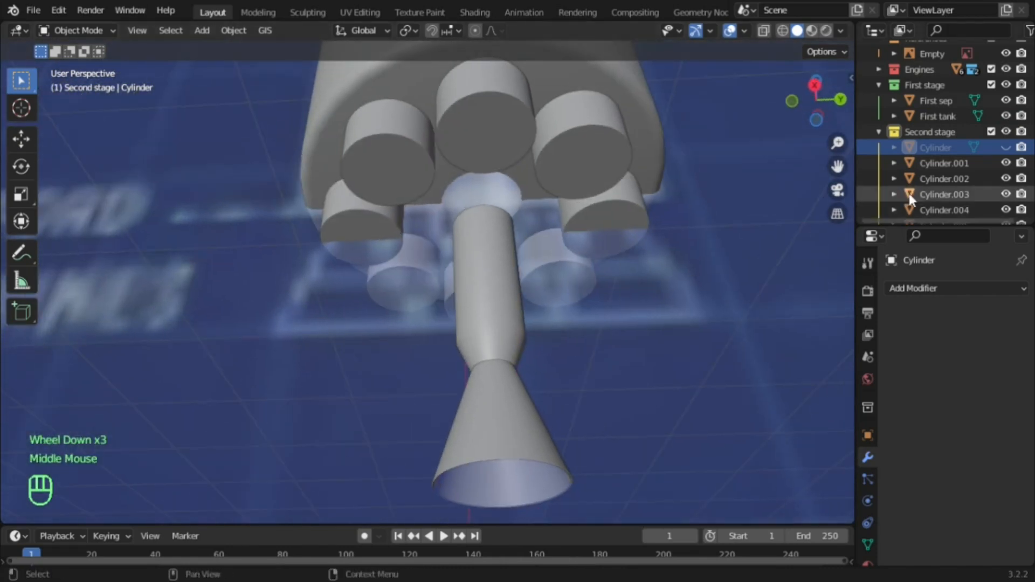
left_click(1006, 148)
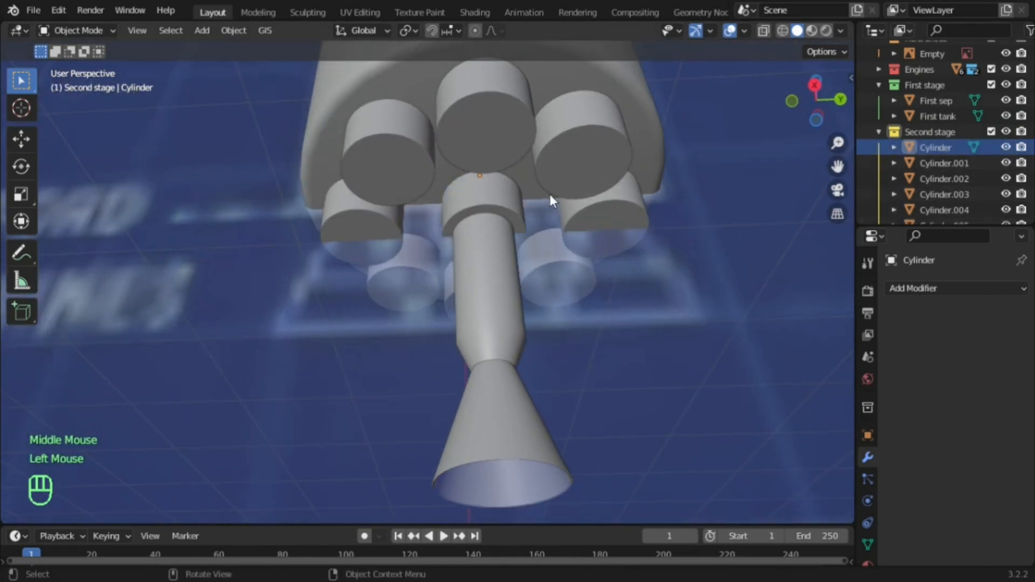
Select the central cutting cylinder around the top of the engine
left_click(496, 205)
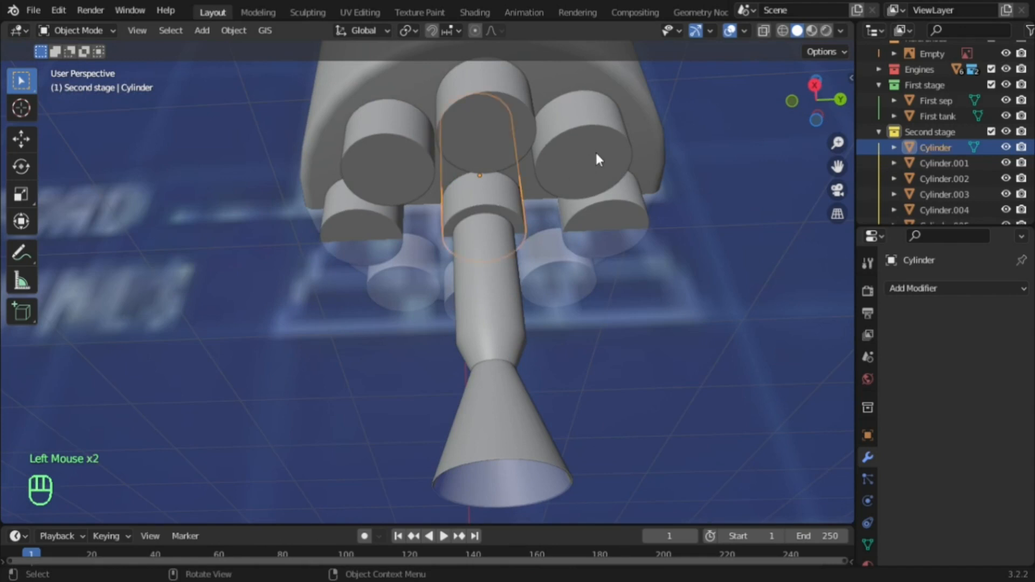
scroll(589, 158, "down", 3)
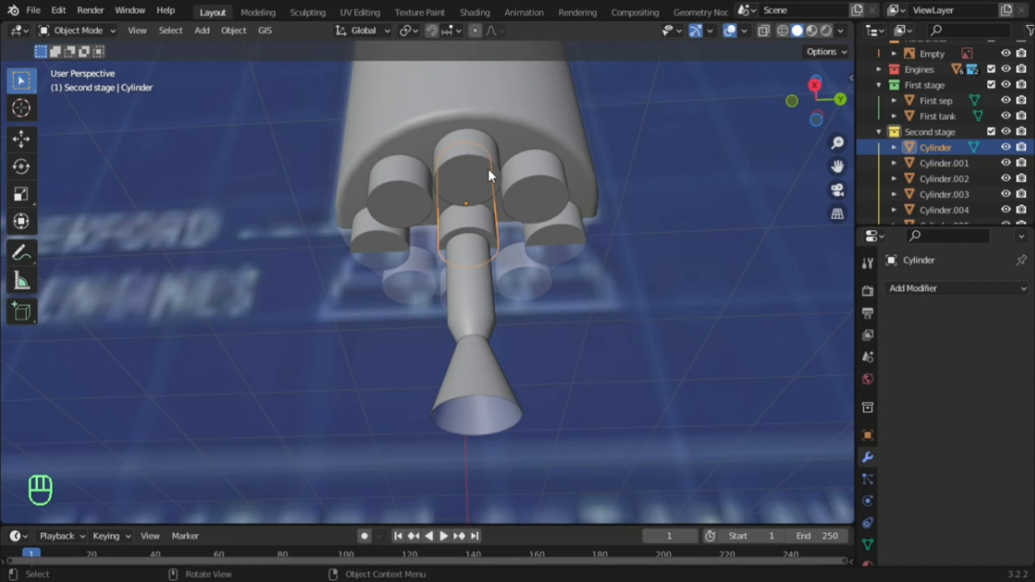
scroll(489, 167, "up", 2)
middle_click_drag(489, 167, 515, 224)
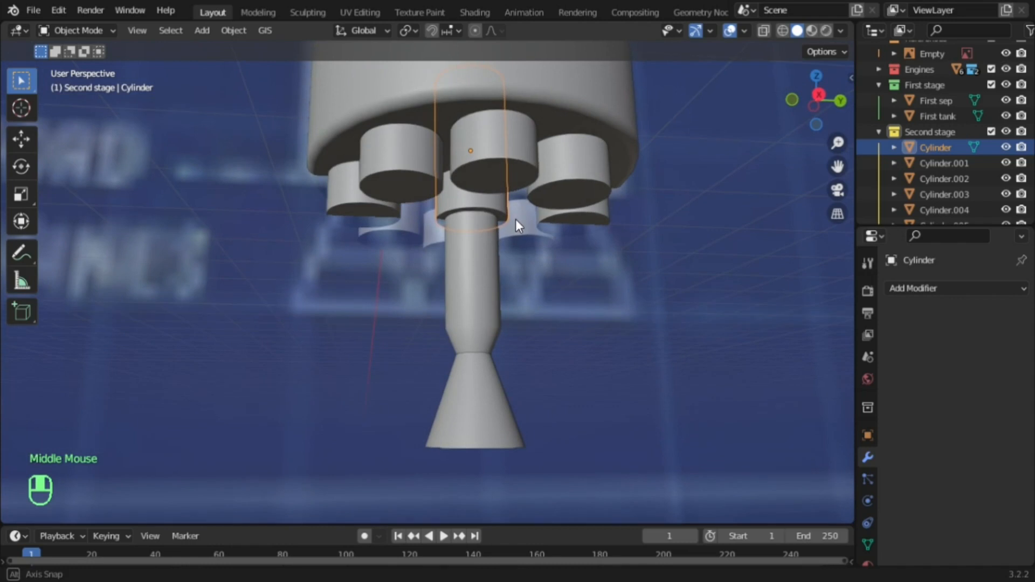
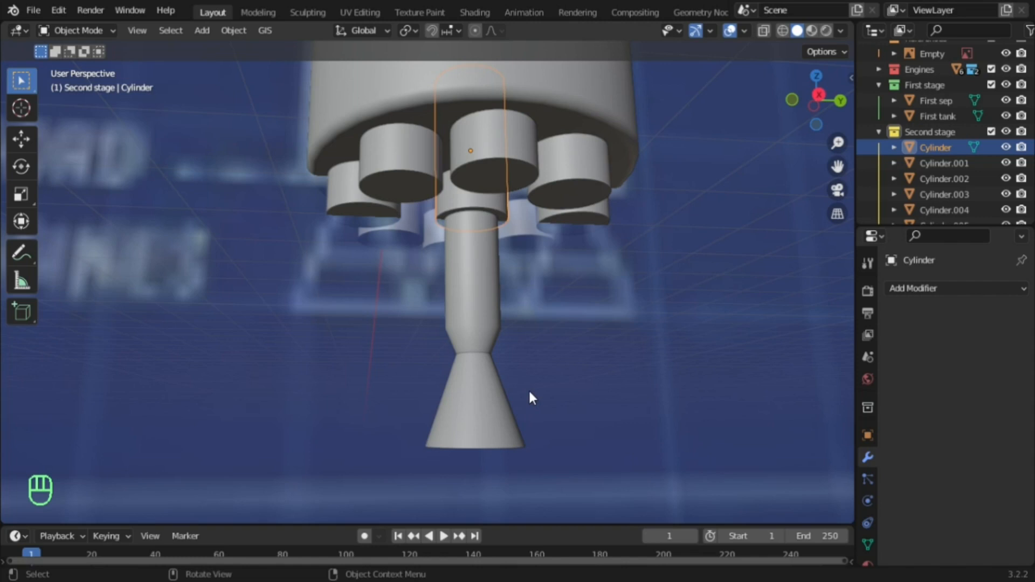
Examine the cylinders in the First tank's base from several angles, toggling the central cylinder's visibility off and on
scroll(555, 259, "up", 3)
middle_click_drag(555, 259, 426, 349)
scroll(426, 349, "up", 2)
left_click(829, 80)
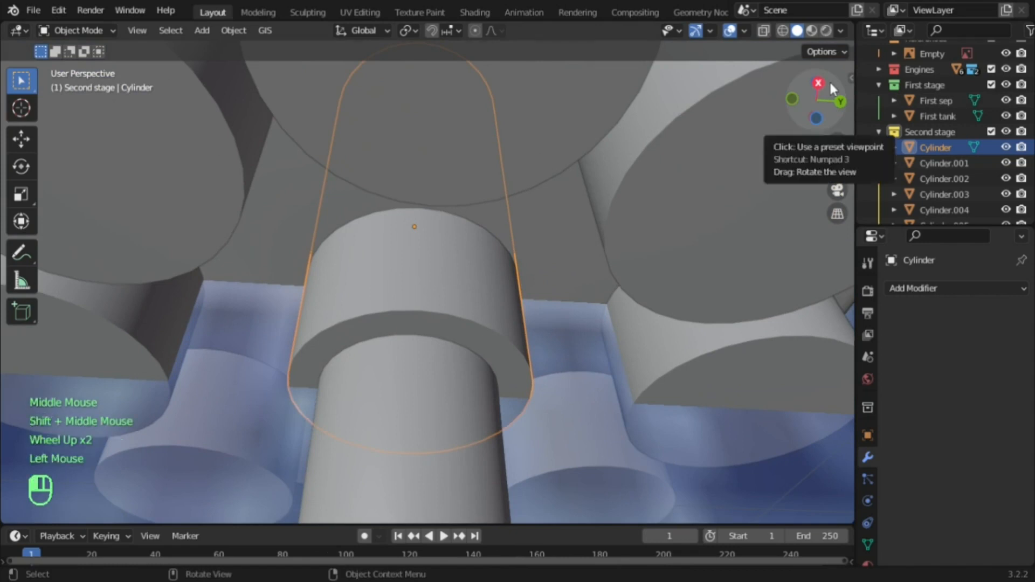
scroll(587, 226, "down", 4)
middle_click_drag(577, 220, 566, 144)
left_click(565, 143)
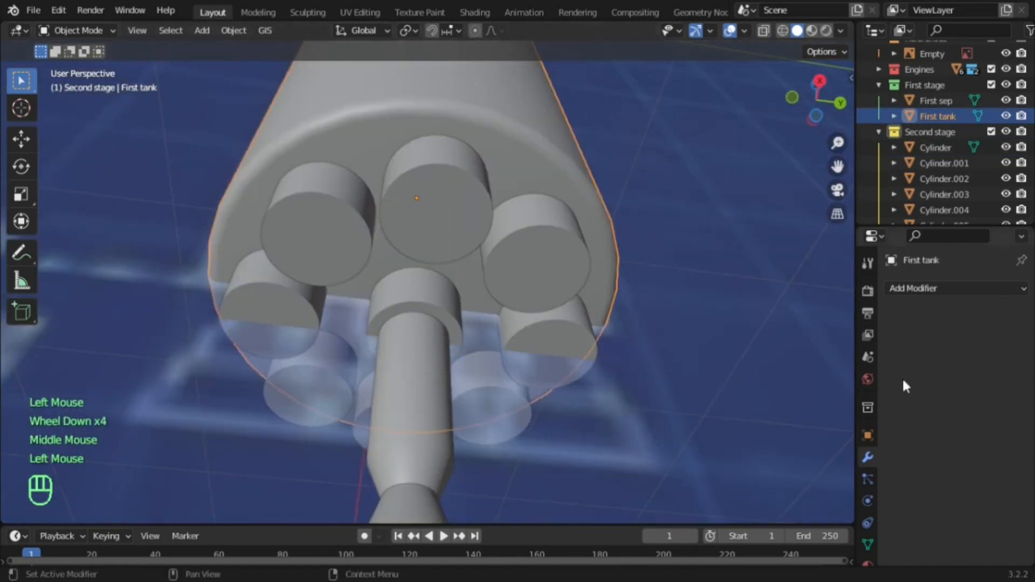
left_click(453, 285)
left_click(1007, 147)
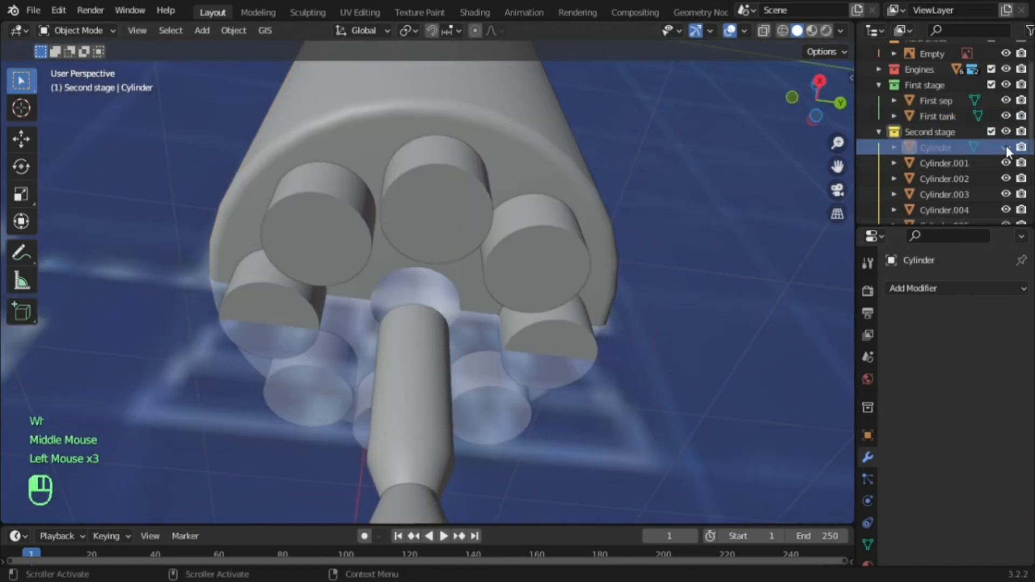
left_click(1006, 147)
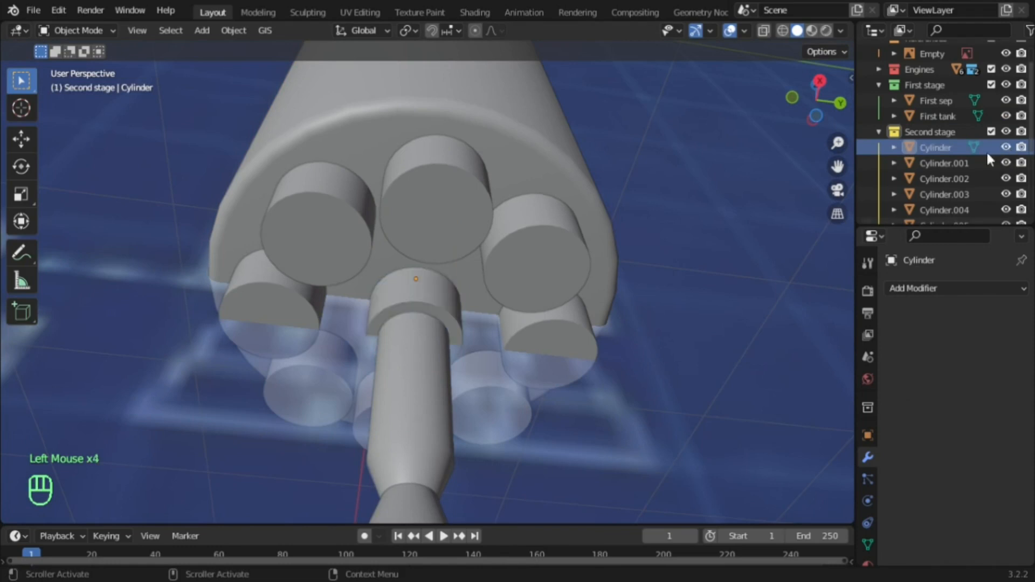
left_click(423, 209)
left_click(489, 125)
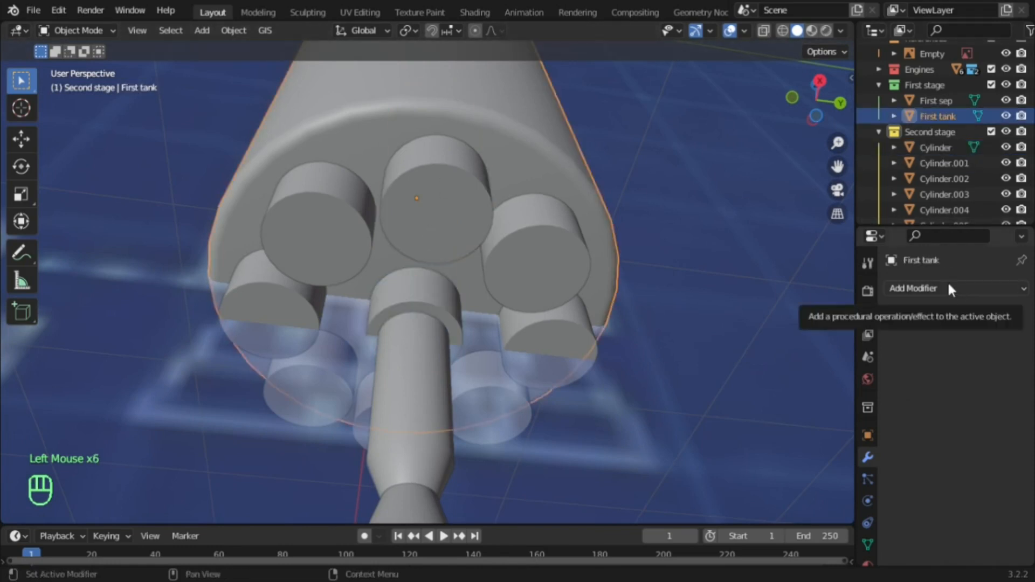
scroll(416, 184, "down", 2)
middle_click_drag(386, 179, 380, 278)
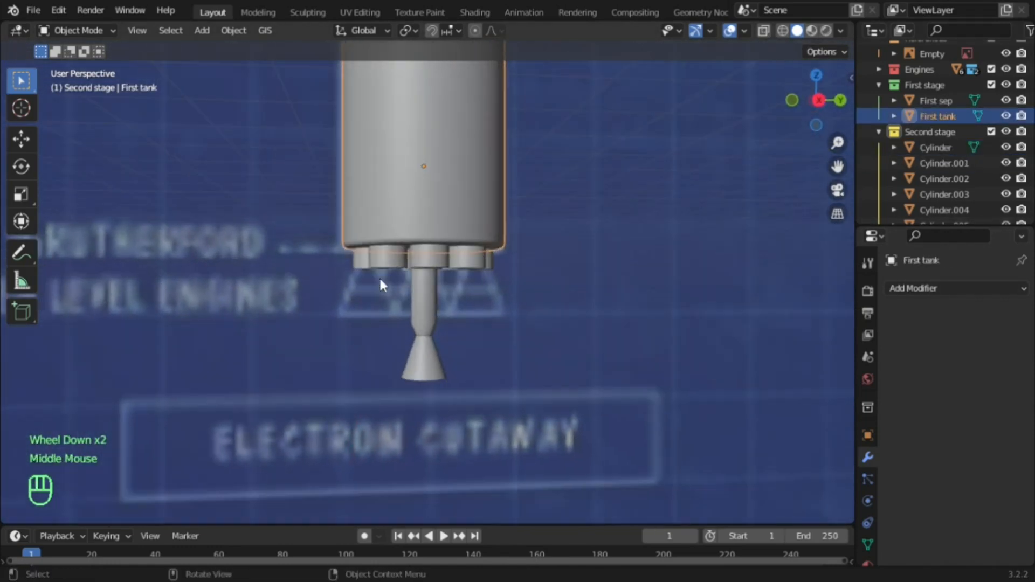
scroll(396, 269, "up", 4)
middle_click_drag(414, 232, 434, 151)
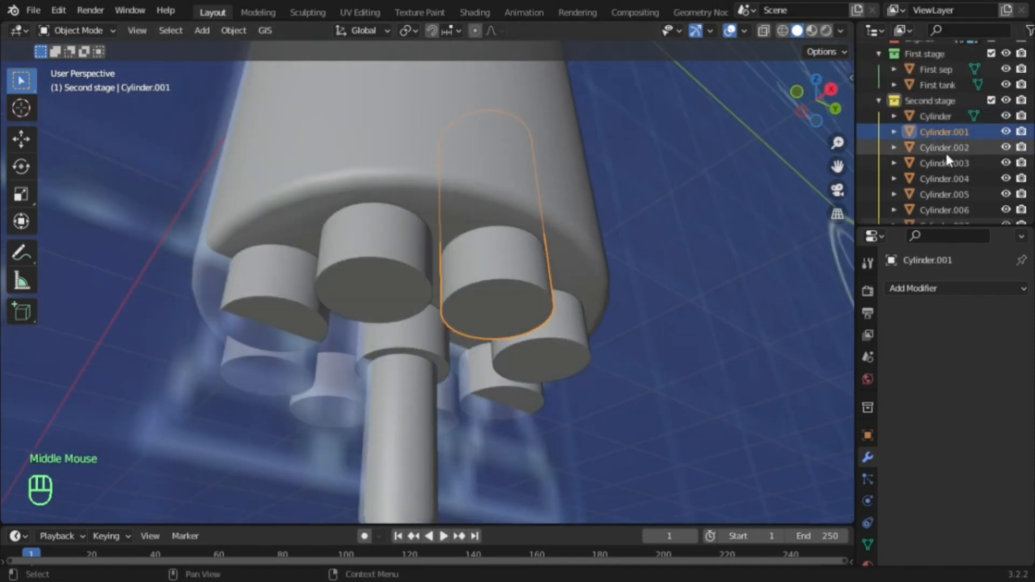
Select the objects from Cylinder through Cylinder.005 in the Second stage collection
left_click(943, 148)
scroll(647, 168, "down", 2)
middle_click_drag(615, 167, 589, 127)
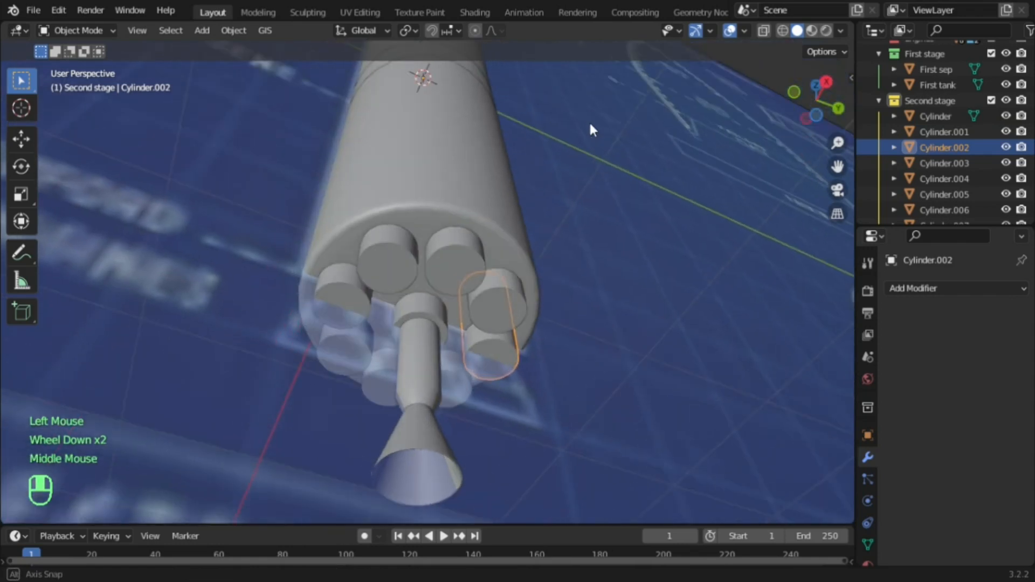
left_click(935, 116)
left_click(936, 179, "shift")
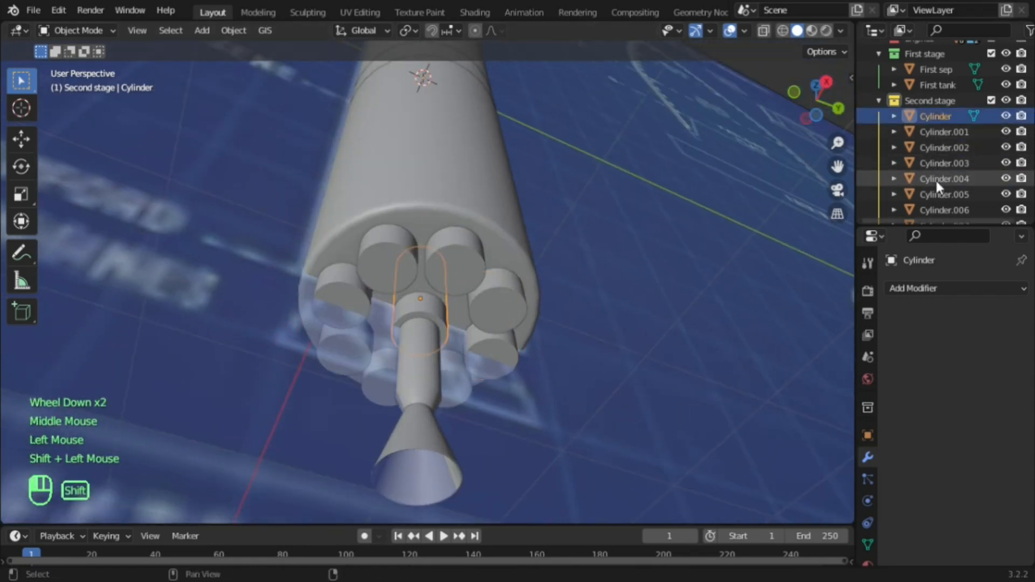
middle_click_drag(735, 236, 914, 195)
left_click(953, 192, "shift")
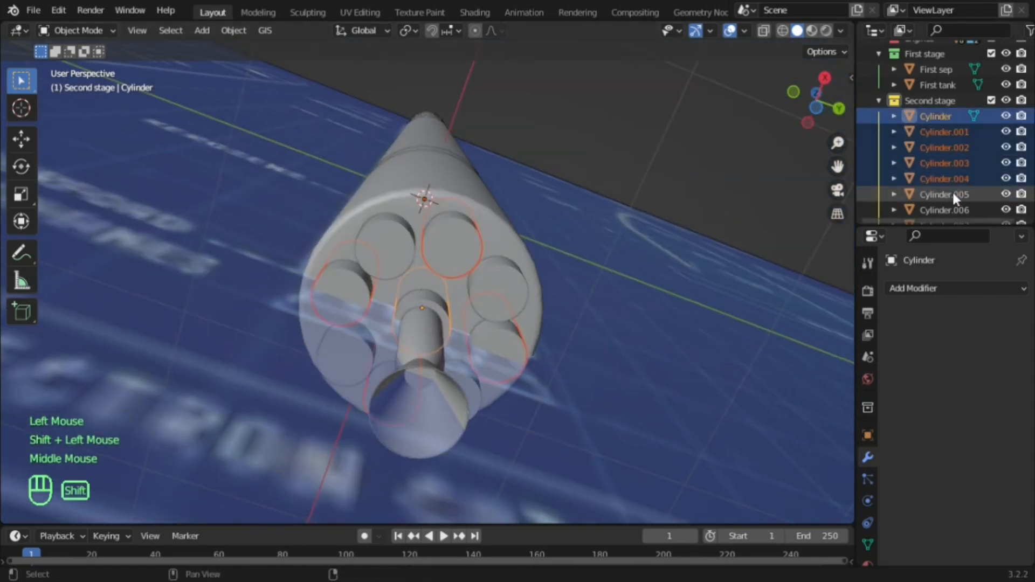
middle_click_drag(690, 219, 639, 280)
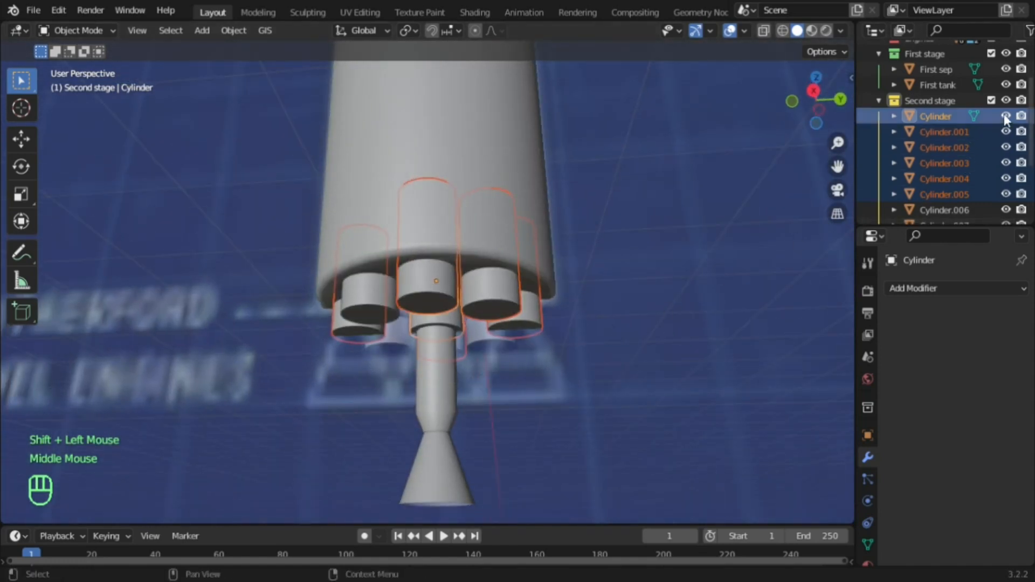
key("h")
scroll(566, 178, "down", 1)
middle_click_drag(582, 185, 600, 167)
scroll(601, 167, "up", 2)
key("ctrl+z")
Add Cylinder.006, Cylinder.007 and Cylinder.008 to the current selection
left_click(403, 274, "shift")
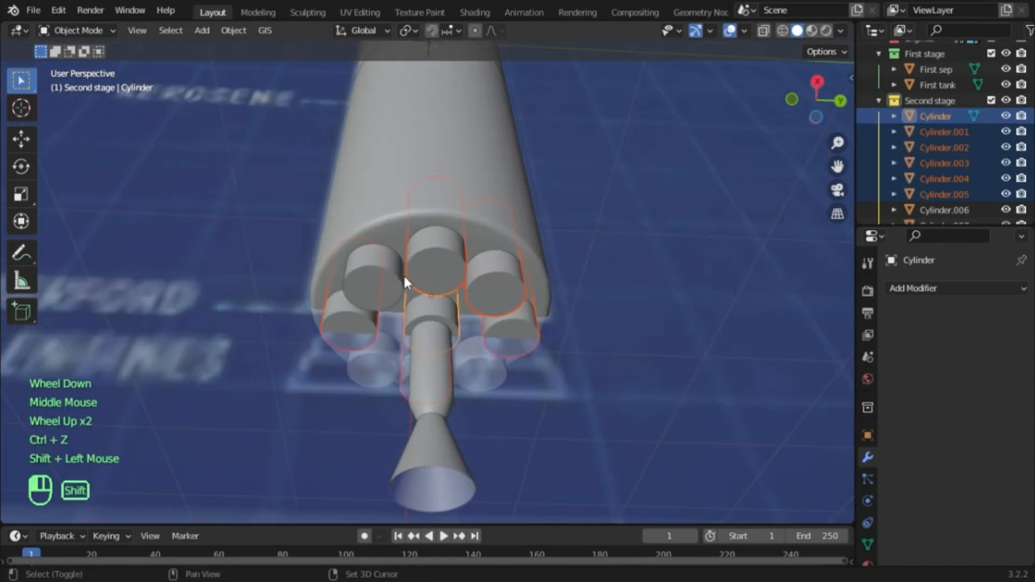
middle_click_drag(404, 274, 408, 263)
left_click(335, 255, "shift")
mouse_move(335, 255)
middle_mouse_down()
mouse_move(424, 250)
mouse_move(350, 242)
middle_mouse_up()
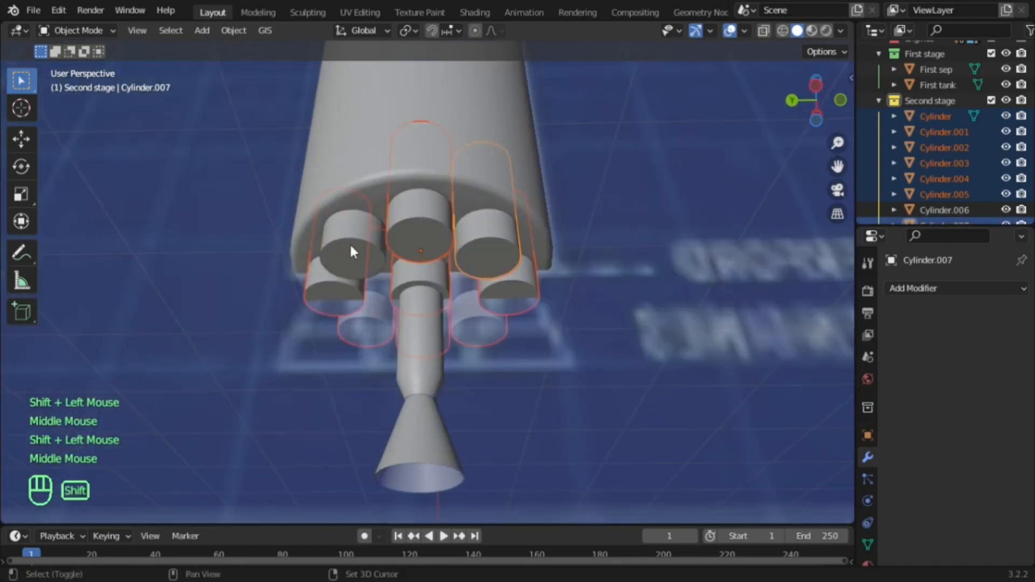
left_click(348, 242, "shift")
scroll(338, 237, "down", 2)
scroll(947, 189, "down", 3)
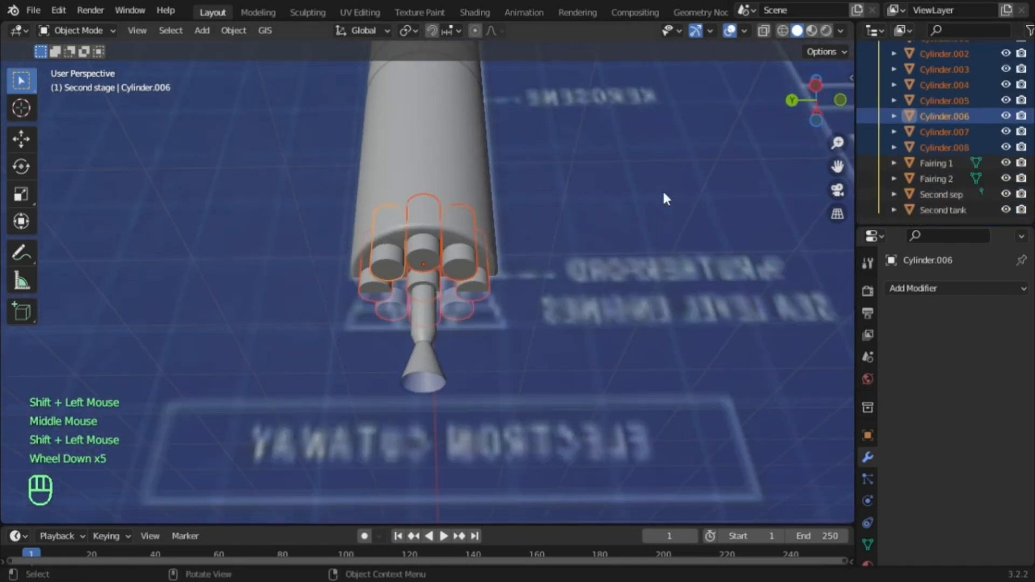
Hide the nine selected cylinders to expose the engine recesses in the tank's base
middle_click_drag(246, 244, 547, 225)
scroll(529, 300, "up", 2)
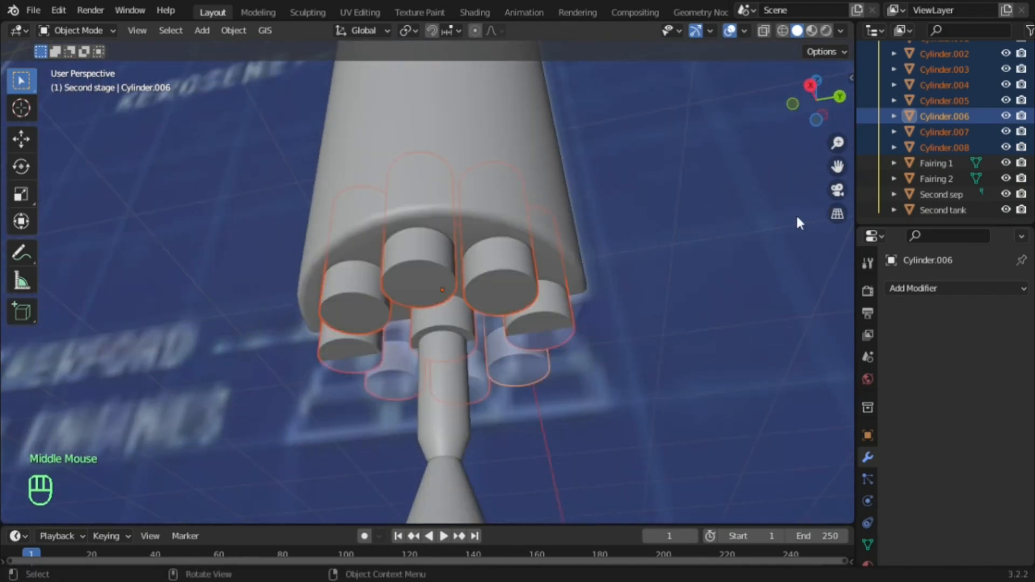
key("h")
scroll(534, 200, "up", 2)
middle_click_drag(550, 208, 543, 280)
scroll(487, 199, "down", 2)
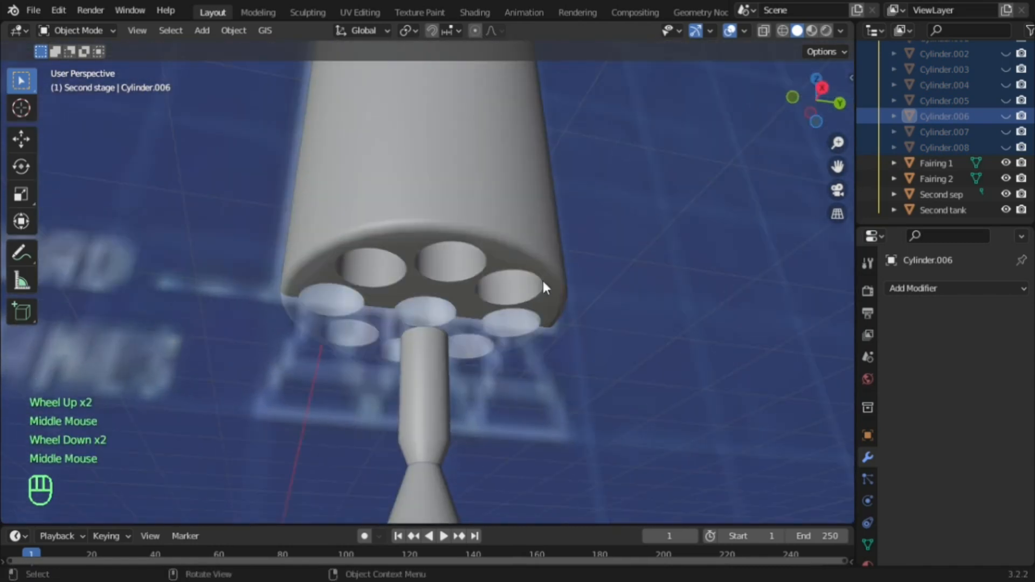
middle_click_drag(613, 259, 612, 192)
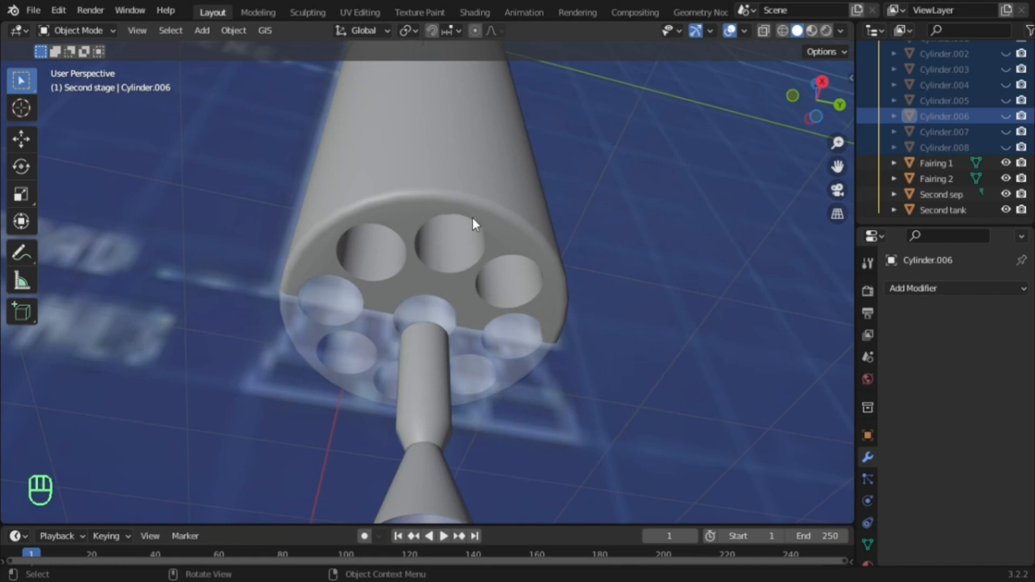
Check the depth of the tank's engine recesses in wireframe from the right orthographic view, and return to solid shading
left_click(823, 82)
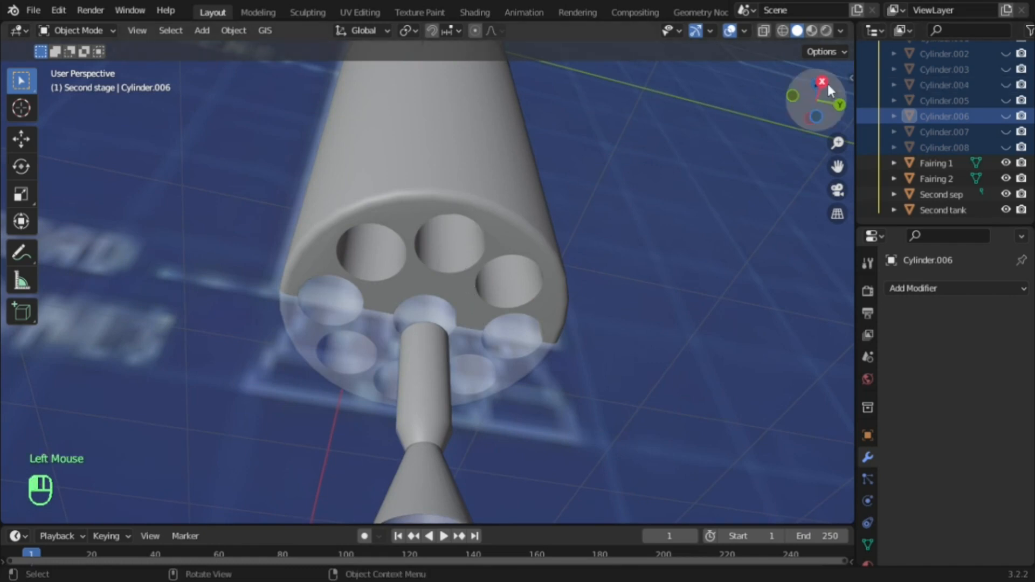
left_click(783, 31)
scroll(501, 145, "down", 2)
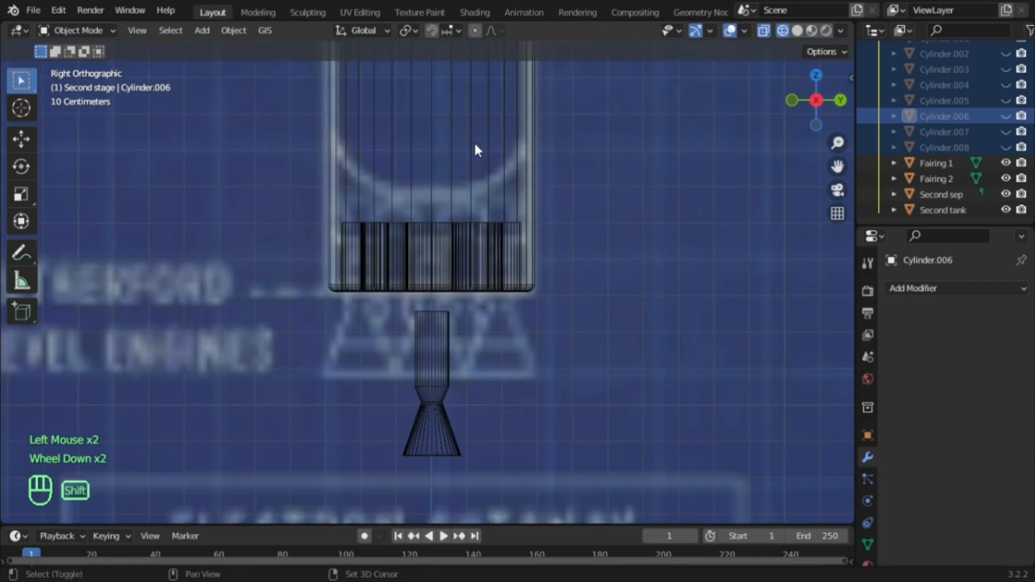
middle_click_drag(476, 147, 478, 146, "shift")
left_click(803, 33)
scroll(601, 162, "up", 2)
mouse_move(600, 162)
middle_mouse_down()
mouse_move(624, 296)
mouse_move(612, 234)
middle_mouse_up()
scroll(551, 229, "down", 3)
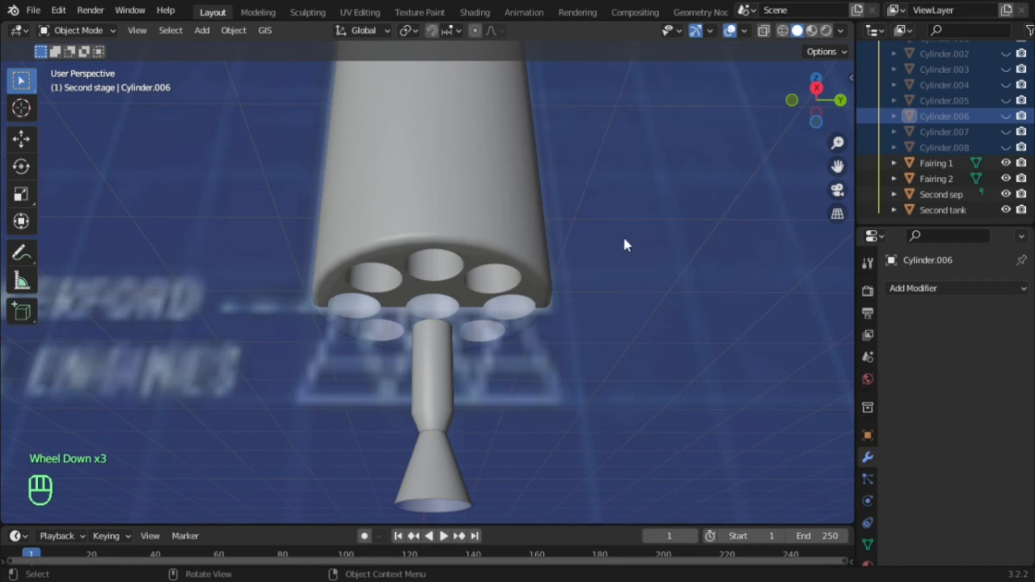
middle_click_drag(561, 285, 559, 239)
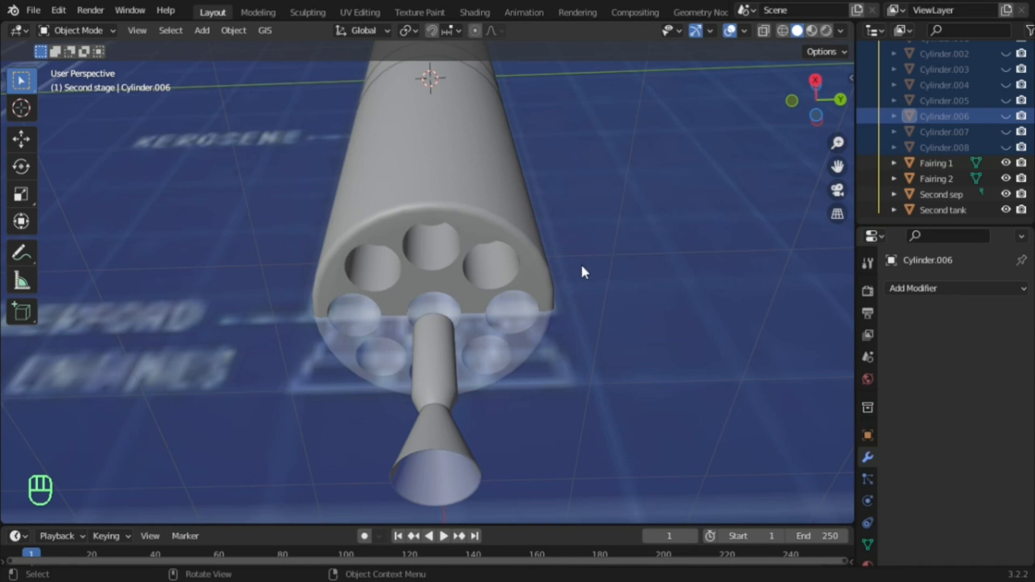
Examine the engine below the tank recesses and select its SL nozzle
scroll(529, 301, "up", 3)
middle_click_drag(529, 301, 531, 265)
scroll(528, 385, "down", 2)
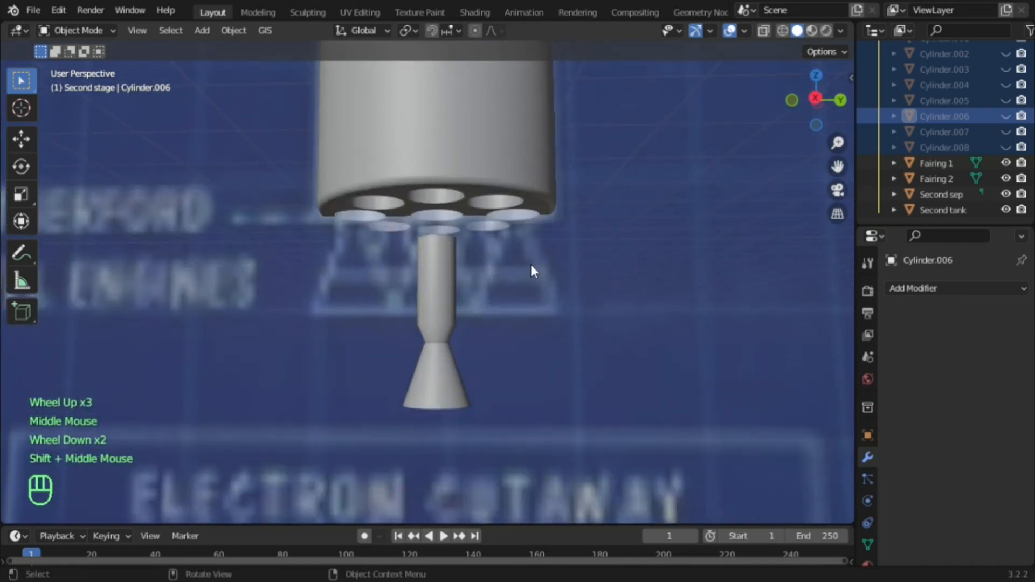
scroll(531, 264, "up", 2)
middle_click_drag(495, 370, 478, 342, "shift")
left_click(469, 352)
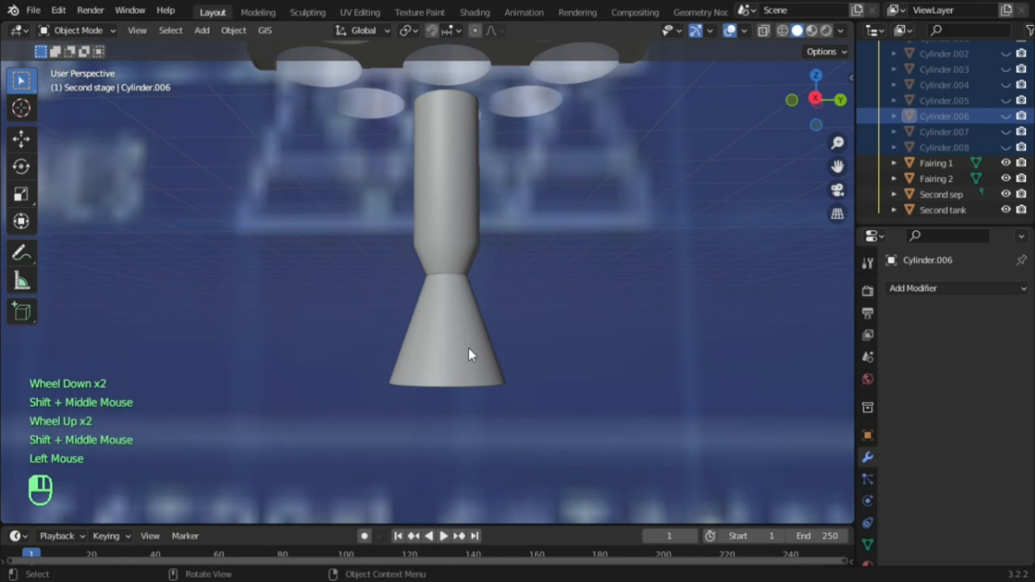
scroll(464, 160, "down", 2)
scroll(957, 141, "up", 1)
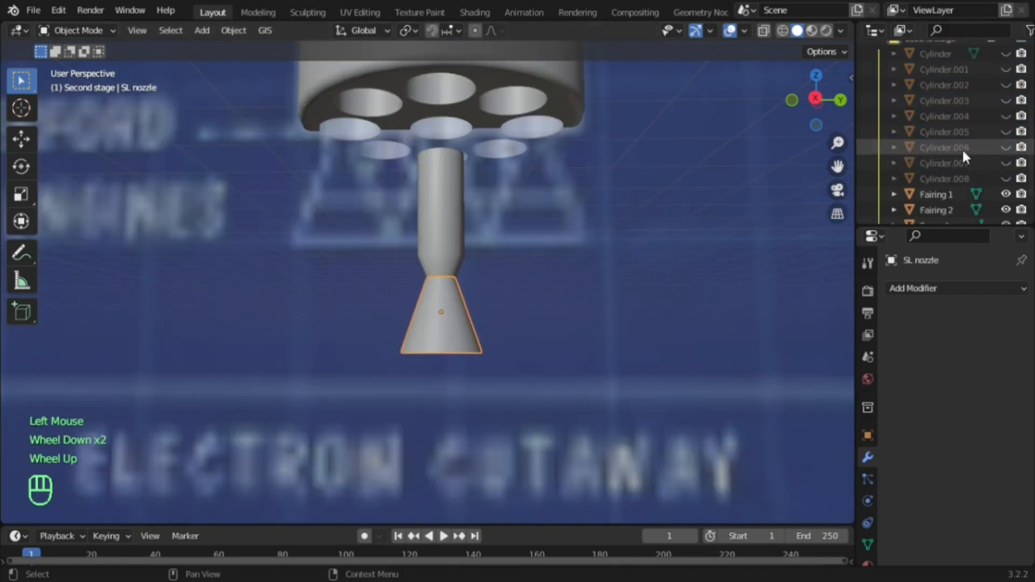
Make the nine hidden objects, Cylinder through Cylinder.008, visible again
left_click(946, 172)
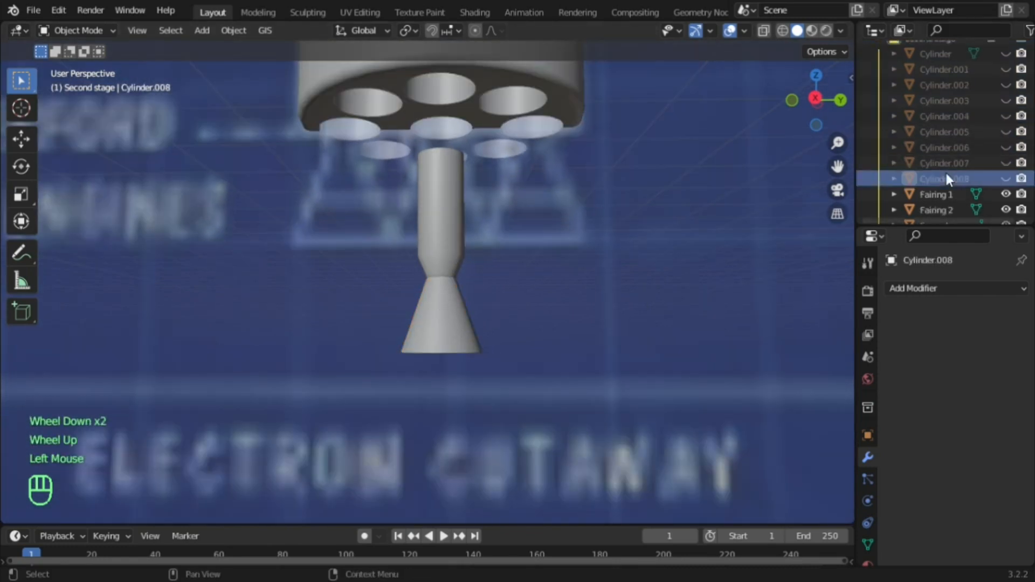
left_click(935, 55, "shift")
key("h")
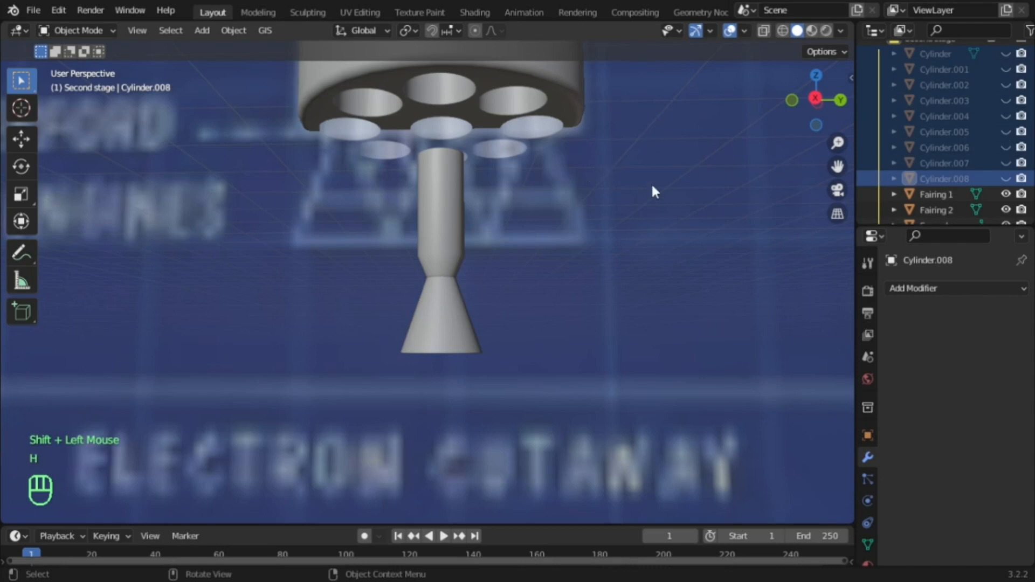
scroll(654, 191, "down", 3)
left_click(1006, 179)
left_click(1006, 163)
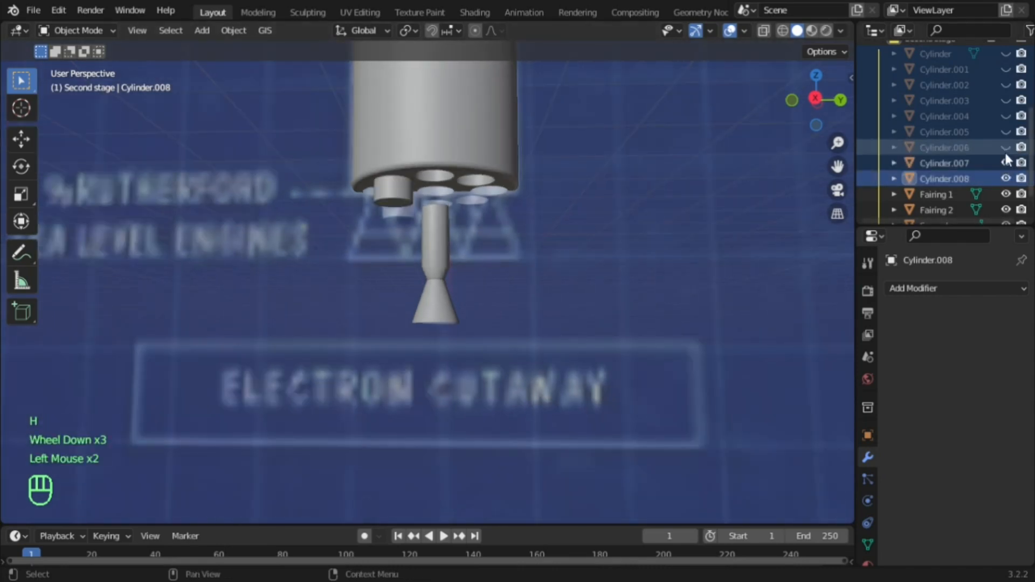
left_click(1006, 147)
left_click(1006, 132)
left_click(1006, 116)
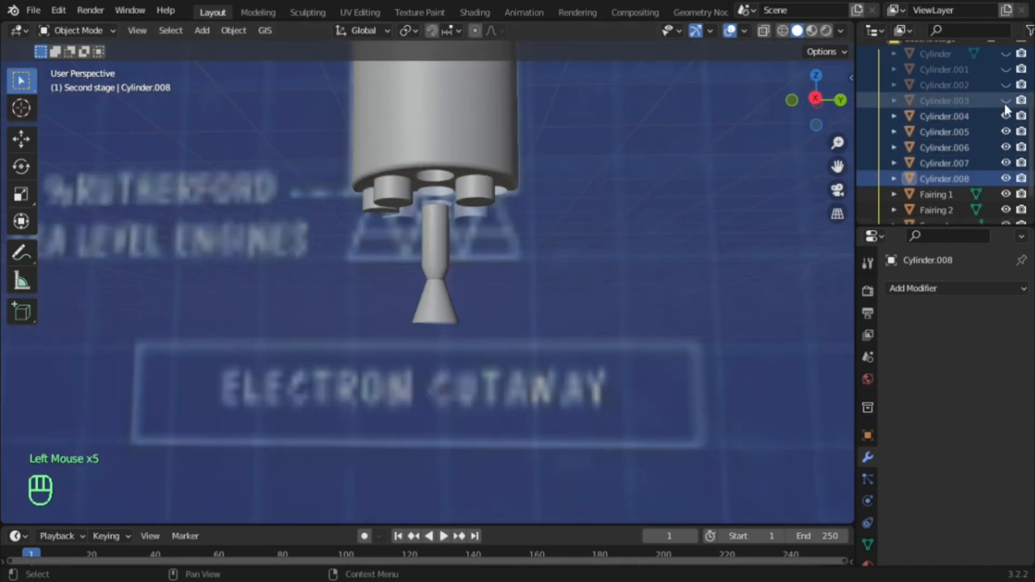
left_click(1006, 100)
left_click(1006, 85)
left_click(1006, 69)
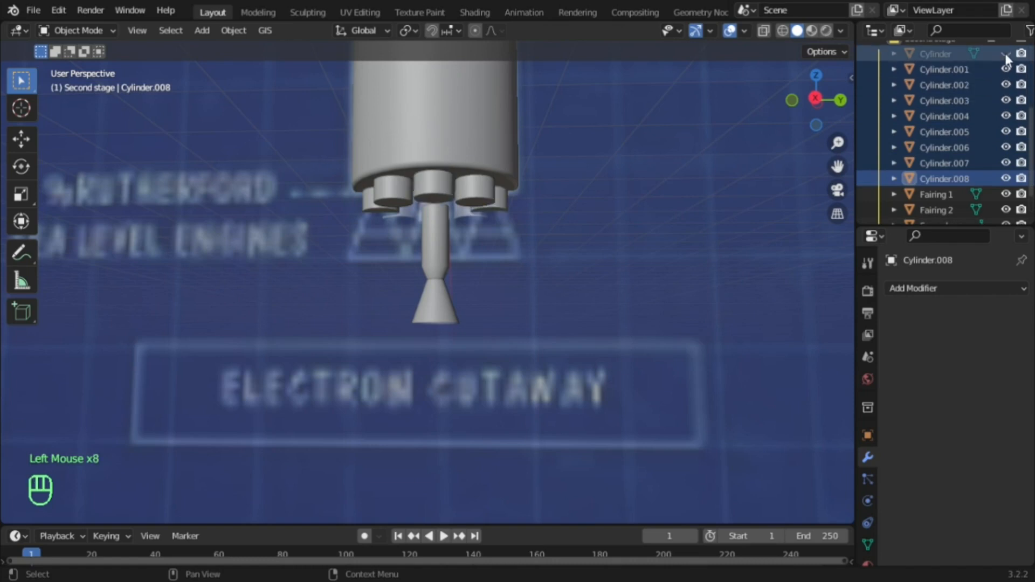
left_click(1006, 53)
Select all nine cylinders in the First tank's base, from Cylinder through Cylinder.008
middle_click_drag(648, 261, 464, 281, "shift")
scroll(649, 325, "up", 2)
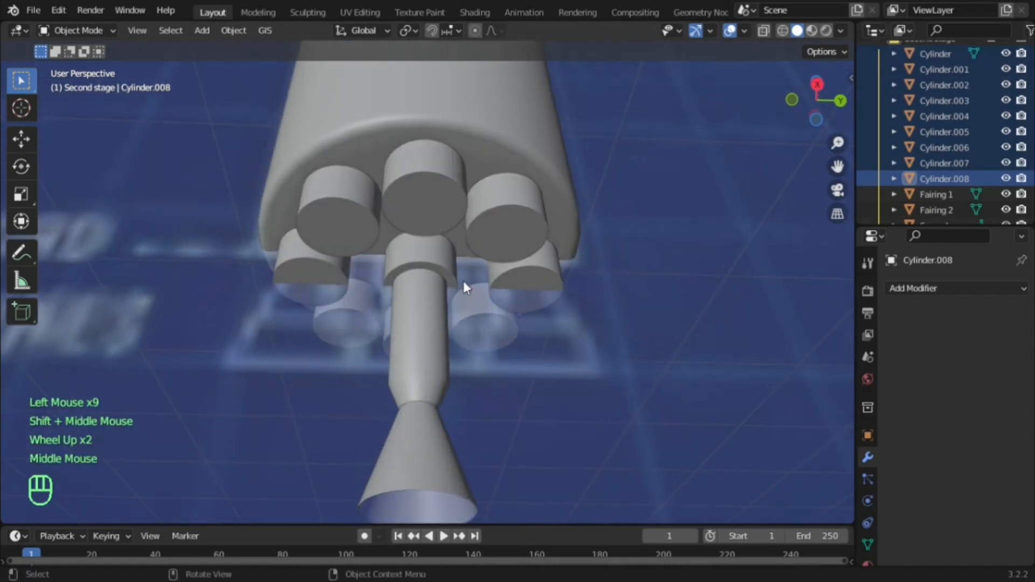
left_click(432, 254)
left_click(338, 216, "shift")
left_click(316, 257, "shift")
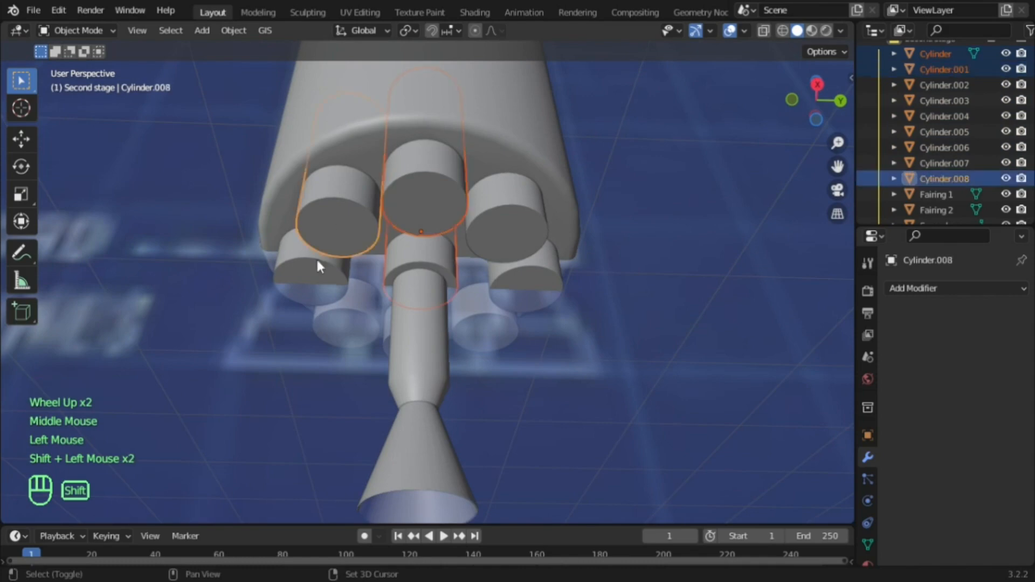
left_click(316, 257, "shift")
left_click(548, 267, "shift")
left_click(571, 262, "shift")
middle_click_drag(595, 257, 551, 198)
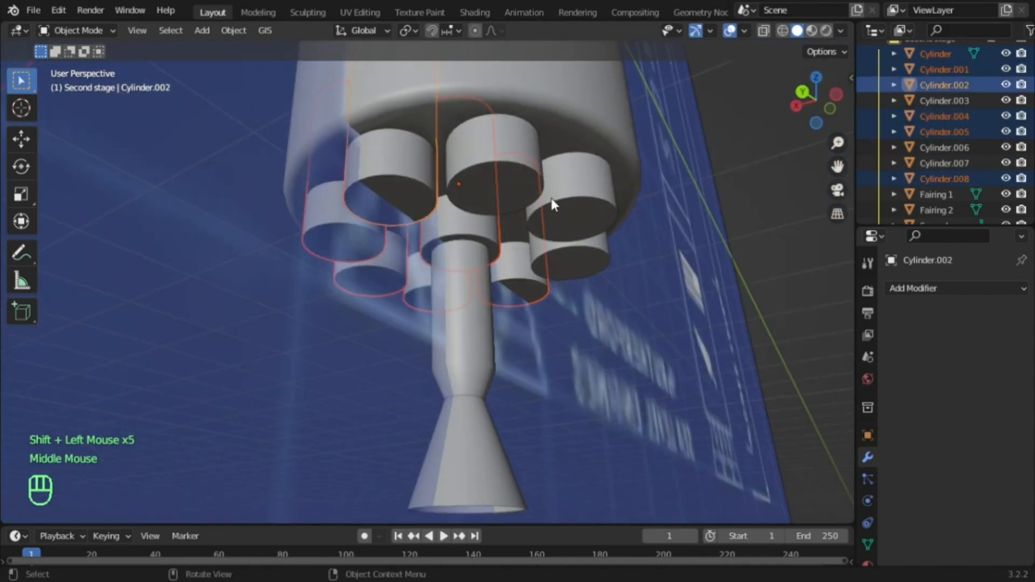
left_click(572, 251, "shift")
left_click(499, 178, "shift")
left_click(479, 148, "shift")
scroll(480, 147, "down", 2)
middle_click_drag(480, 147, 689, 132)
key("g")
key("Escape")
Set the origins of the nine selected cylinders to their geometry
scroll(381, 147, "down", 2)
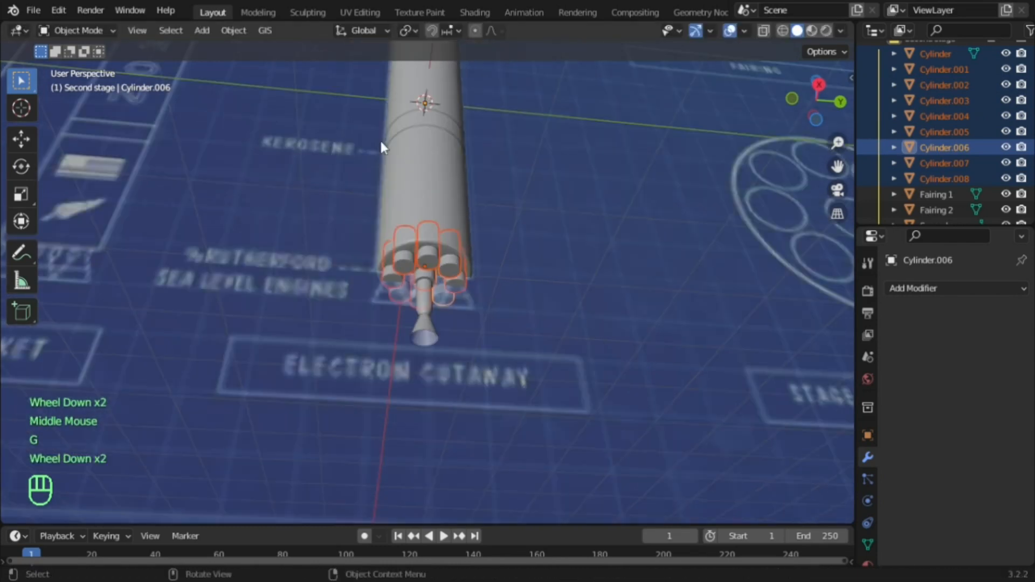
scroll(450, 124, "up", 1)
scroll(371, 111, "down", 1)
left_click(233, 31)
mouse_move(283, 67)
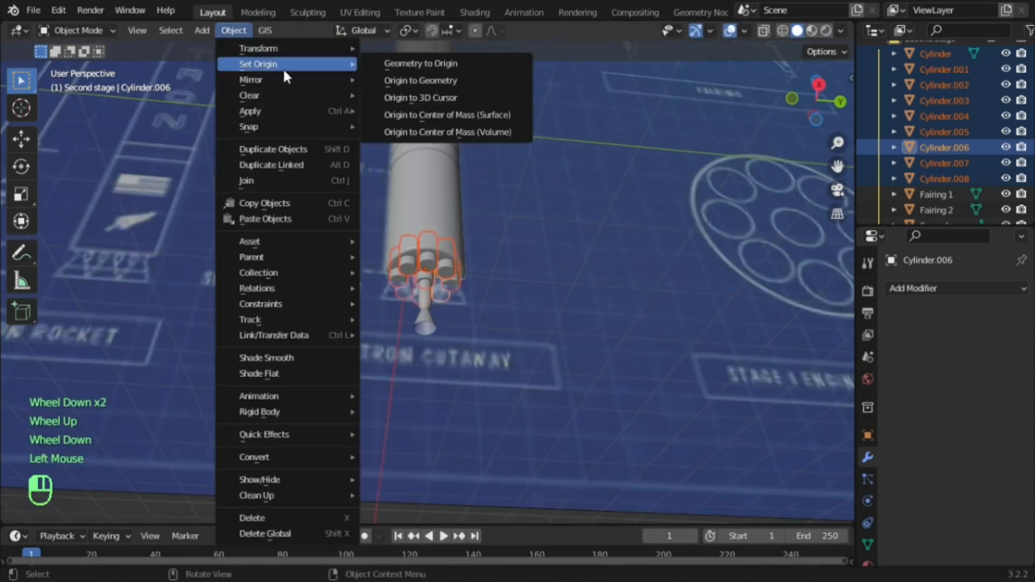
left_click(380, 80)
Move the nine cylinders out of the First tank to a clear spot below the engine nozzle
key("g")
left_click(500, 286)
scroll(513, 223, "up", 2)
middle_click_drag(500, 286, 431, 278, "shift")
scroll(488, 327, "down", 1)
Select the top faces of all nine cylinders in Edit Mode and lower them along Z to shorten the cylinders
key("Tab")
scroll(490, 254, "up", 2)
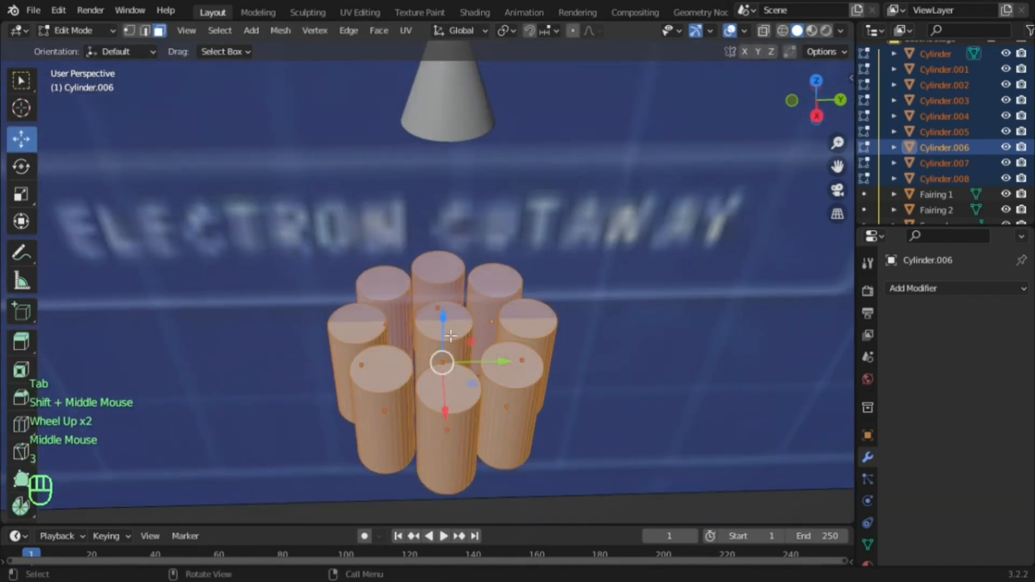
key("3")
left_click(430, 276, "shift")
left_click(434, 273, "shift")
left_click(383, 283, "shift")
left_click(357, 323, "shift")
left_click(381, 369, "shift")
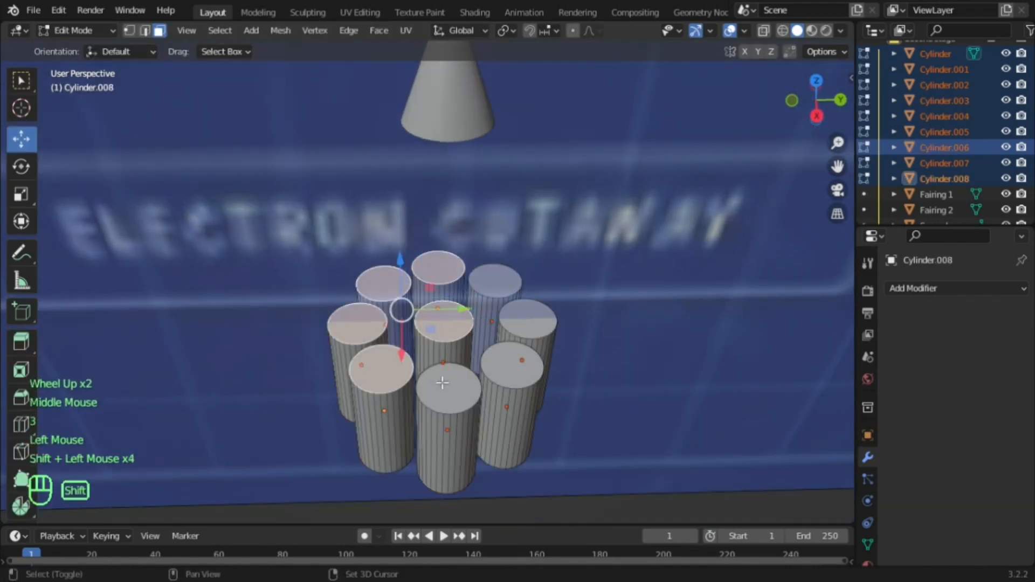
left_click(448, 388, "shift")
left_click(519, 372, "shift")
left_click(528, 321, "shift")
left_click(494, 281, "shift")
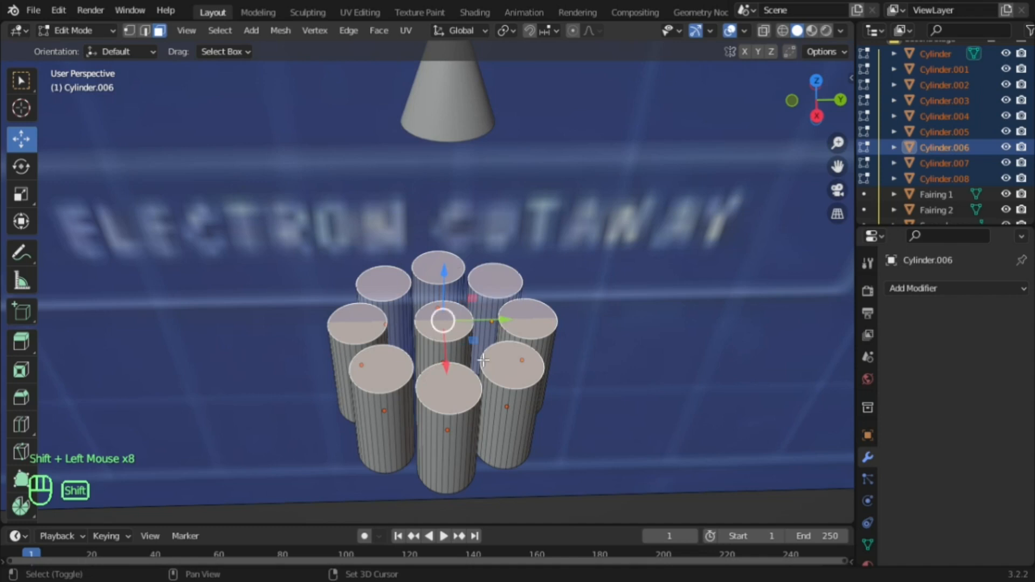
middle_click_drag(494, 280, 525, 269)
key("g")
key("z")
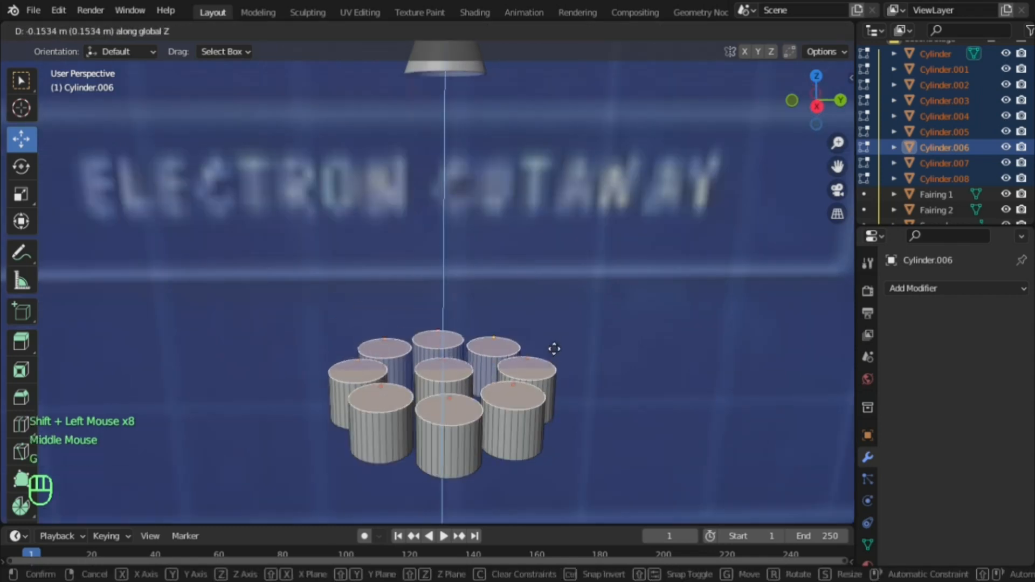
left_click(548, 370)
Lower the same nine top faces further along Z, leaving the cylinders as short discs
scroll(547, 369, "down", 1, "shift")
scroll(516, 252, "up", 2)
middle_click_drag(547, 369, 510, 235, "shift")
scroll(495, 161, "down", 1)
middle_click_drag(495, 161, 490, 225)
scroll(471, 190, "down", 1)
middle_click_drag(471, 189, 466, 252)
key("g")
key("z")
left_click(472, 260)
scroll(472, 259, "up", 2)
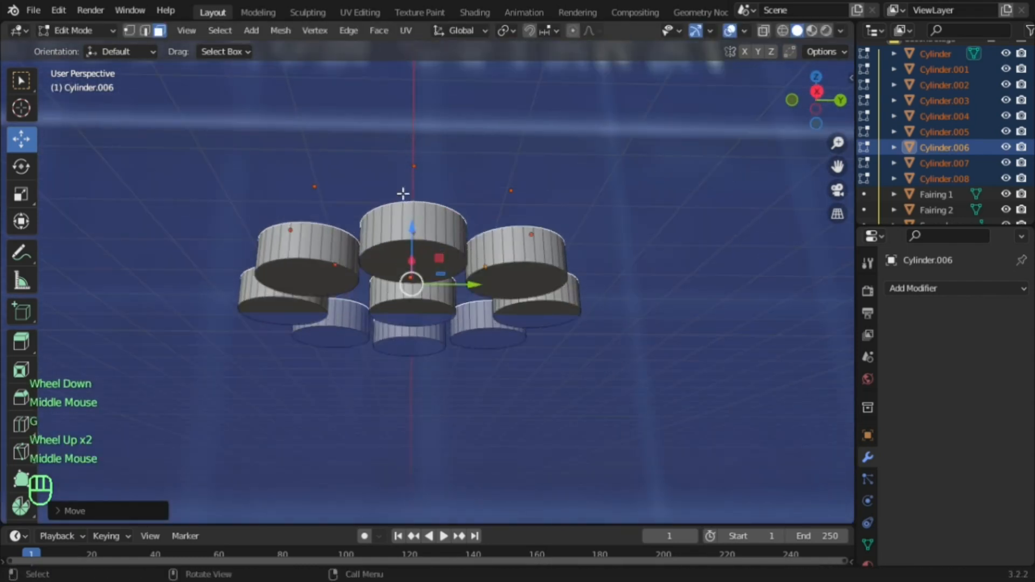
Select only the bottom faces of all nine short cylinders
middle_click_drag(403, 193, 421, 226)
key("3")
left_click(426, 227)
left_click(513, 244, "shift")
left_click(538, 291, "shift")
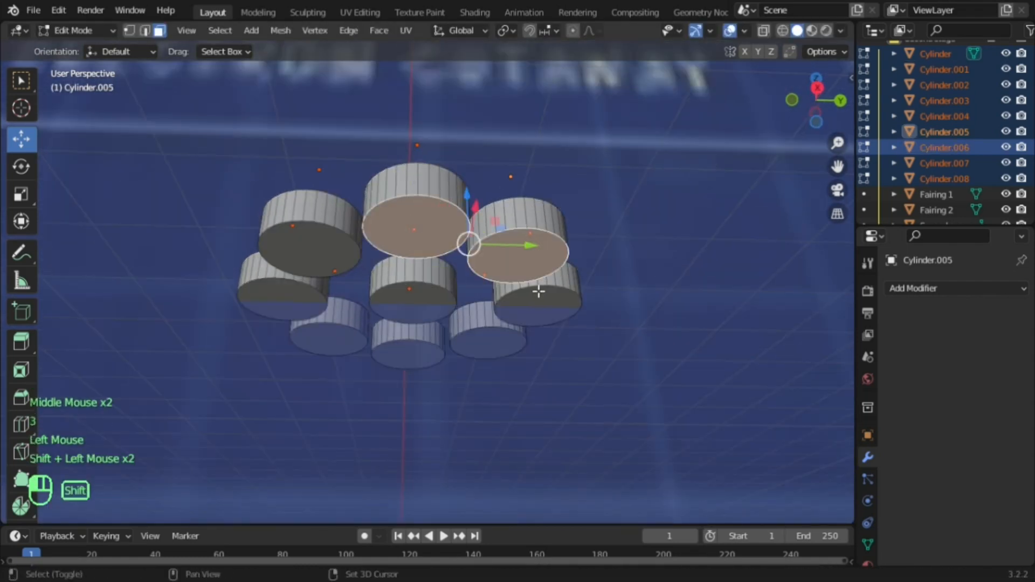
left_click(422, 293, "shift")
left_click(317, 268, "shift")
left_click(308, 291, "shift")
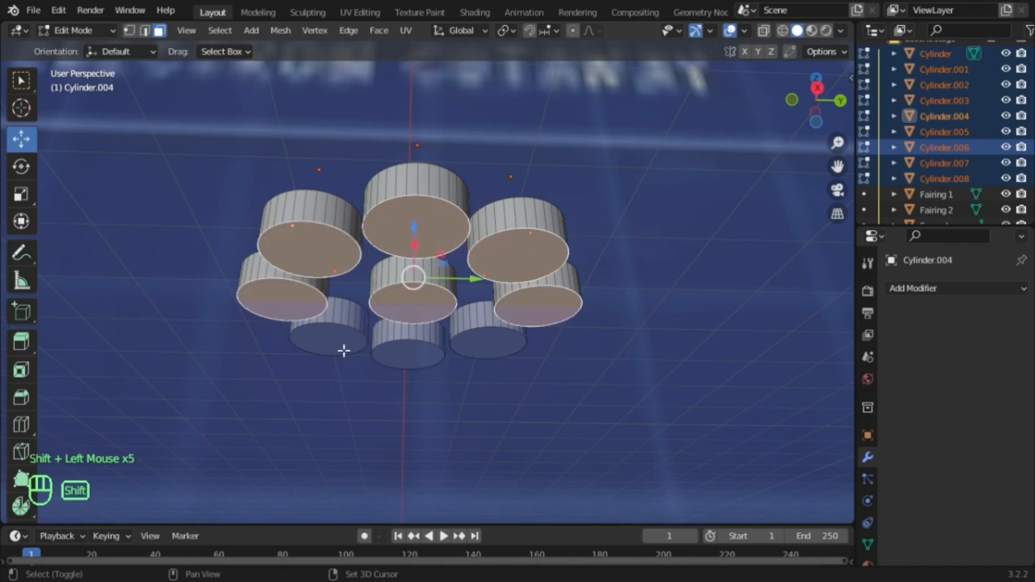
middle_click_drag(349, 337, 413, 286)
left_click(414, 286, "shift")
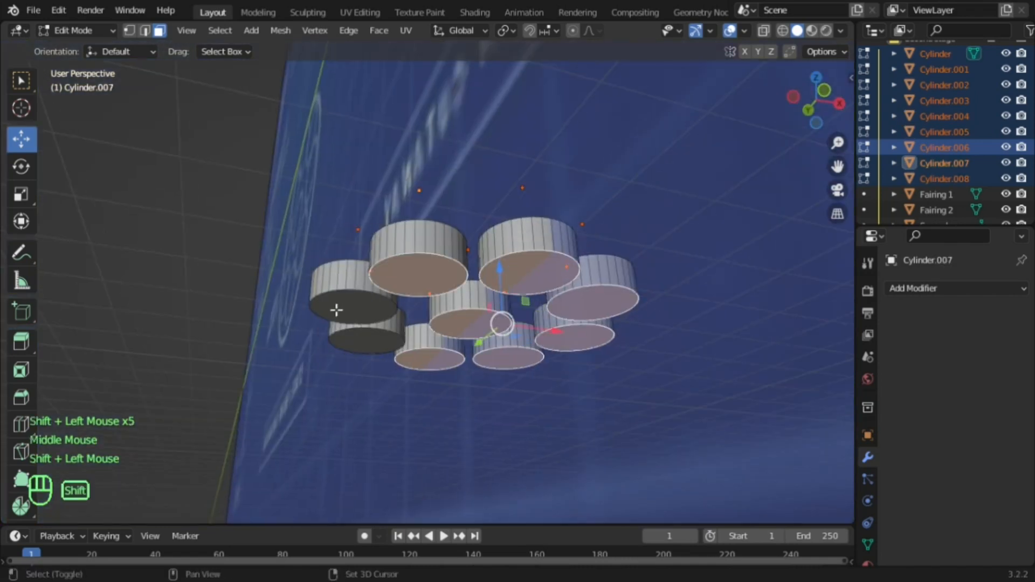
left_click(332, 310, "shift")
left_click(353, 344, "shift")
middle_click_drag(353, 344, 317, 293, "shift")
Change the pivot point and scale each bottom face down about its own centre to taper the cylinders
left_click(507, 31)
left_click(542, 89)
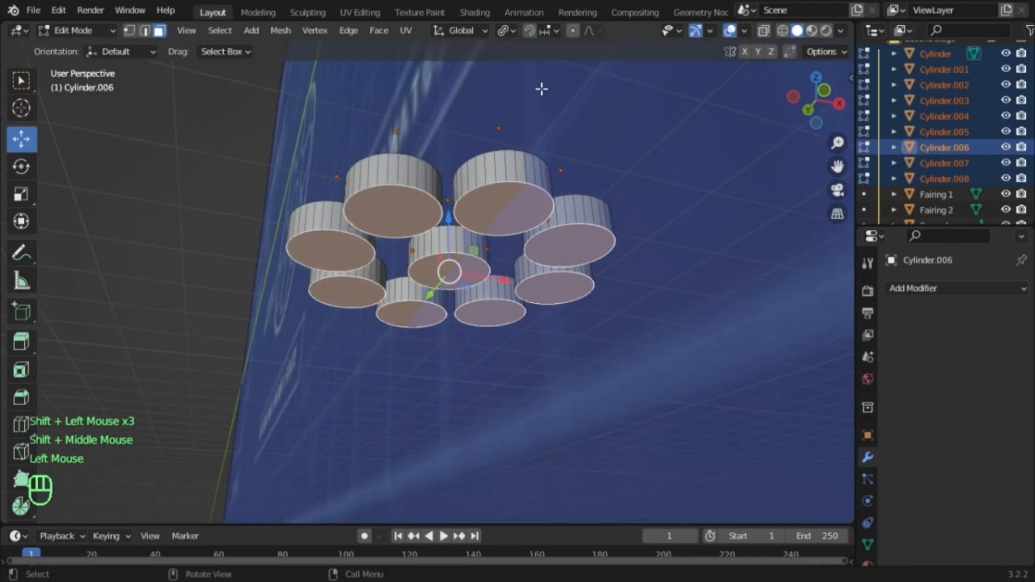
scroll(636, 234, "down", 1)
middle_click_drag(636, 233, 439, 162)
scroll(545, 209, "up", 1)
scroll(549, 198, "down", 2)
scroll(549, 199, "down", 1)
scroll(439, 161, "down", 2)
scroll(952, 129, "up", 3)
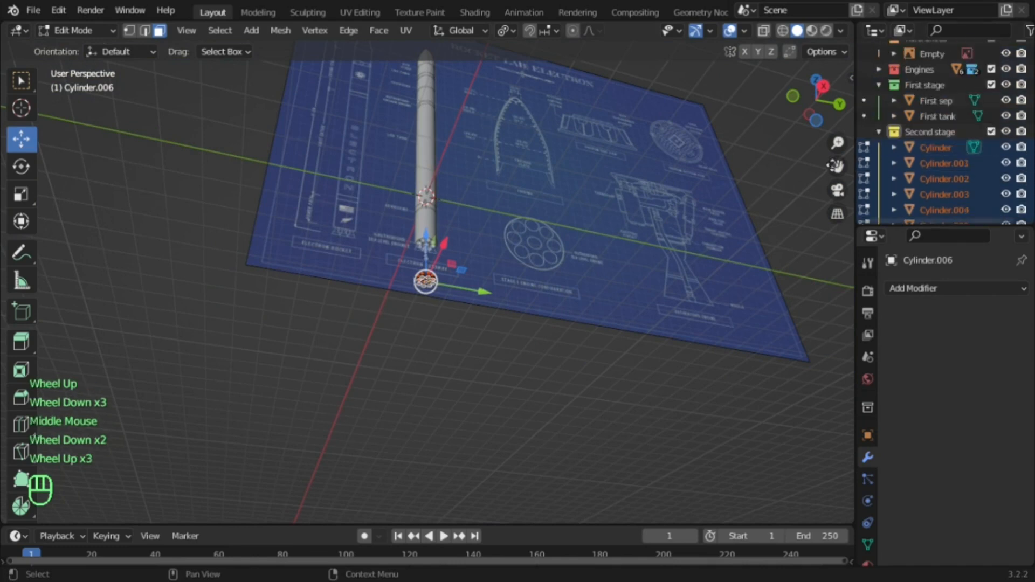
scroll(638, 176, "up", 2)
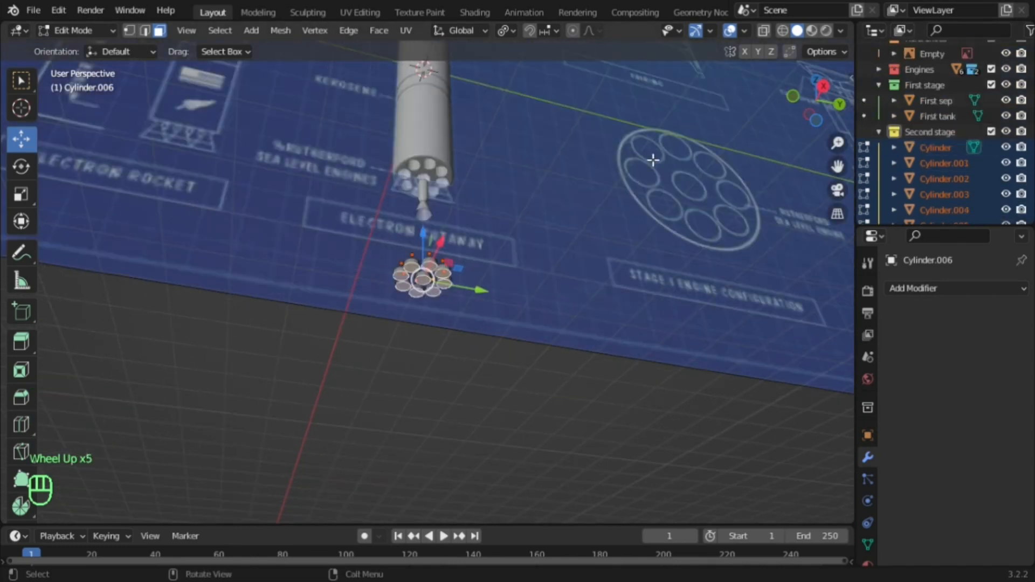
scroll(653, 160, "up", 4)
key("s")
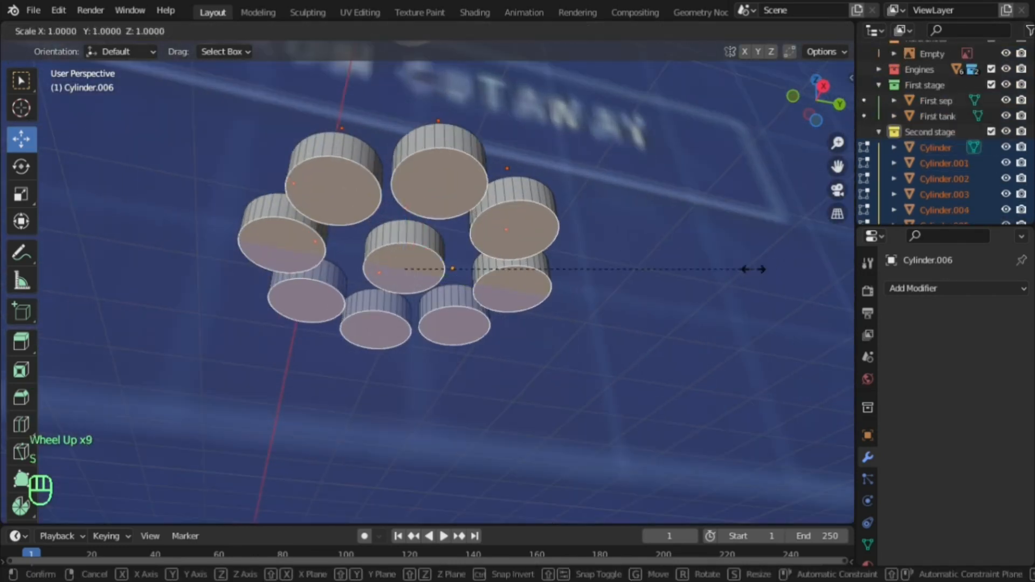
left_click(598, 245)
Raise the nine small bottom faces slightly along Z and return to Object Mode
key("g")
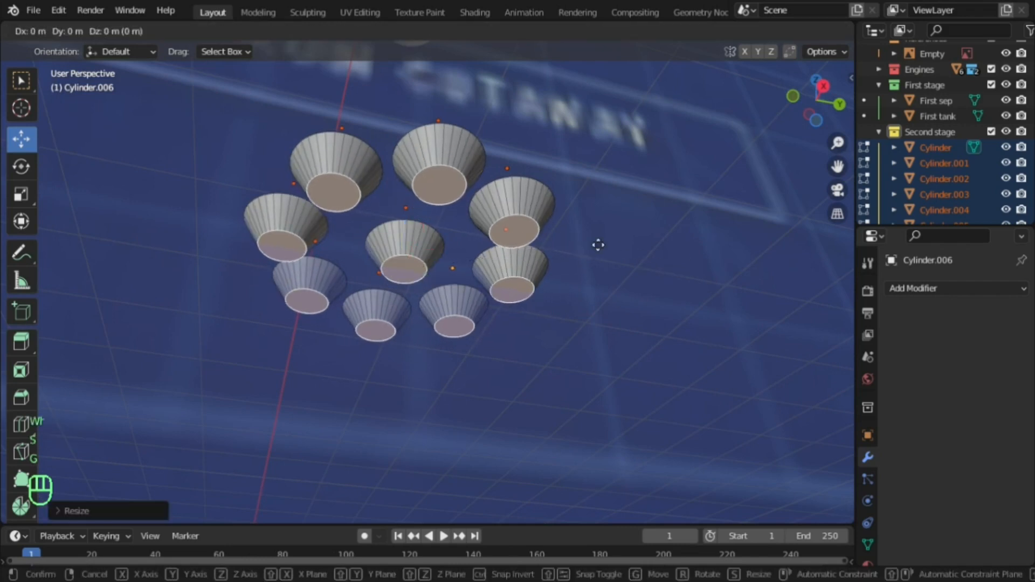
key("z")
left_click(601, 237)
key("Tab")
Move the nine tapered cylinders up until the central one surrounds the narrow top of the engine nozzle
scroll(601, 231, "down", 1)
scroll(603, 233, "down", 2)
middle_click_drag(603, 233, 601, 243, "shift")
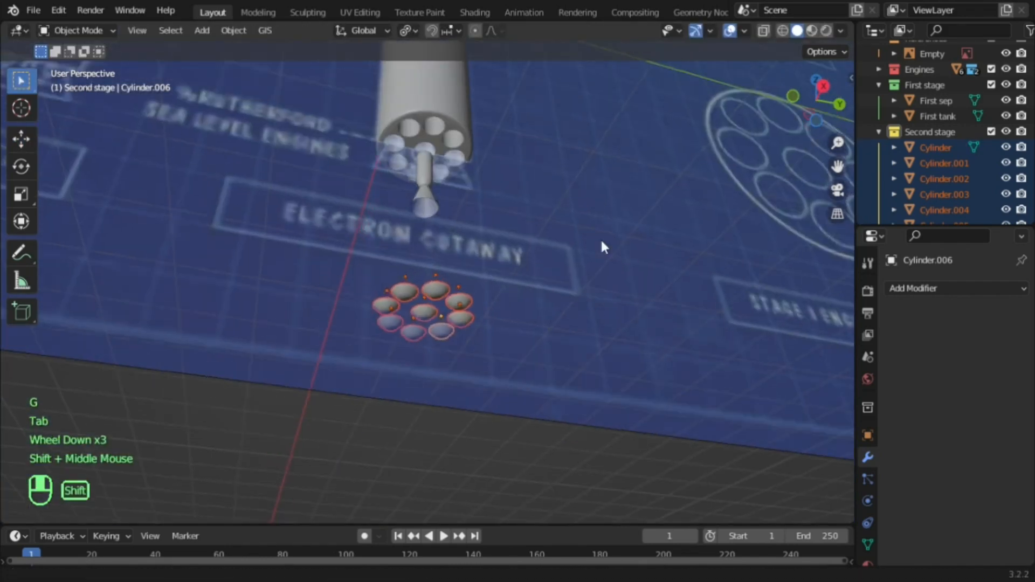
key("g")
left_click(592, 215)
scroll(592, 214, "up", 4)
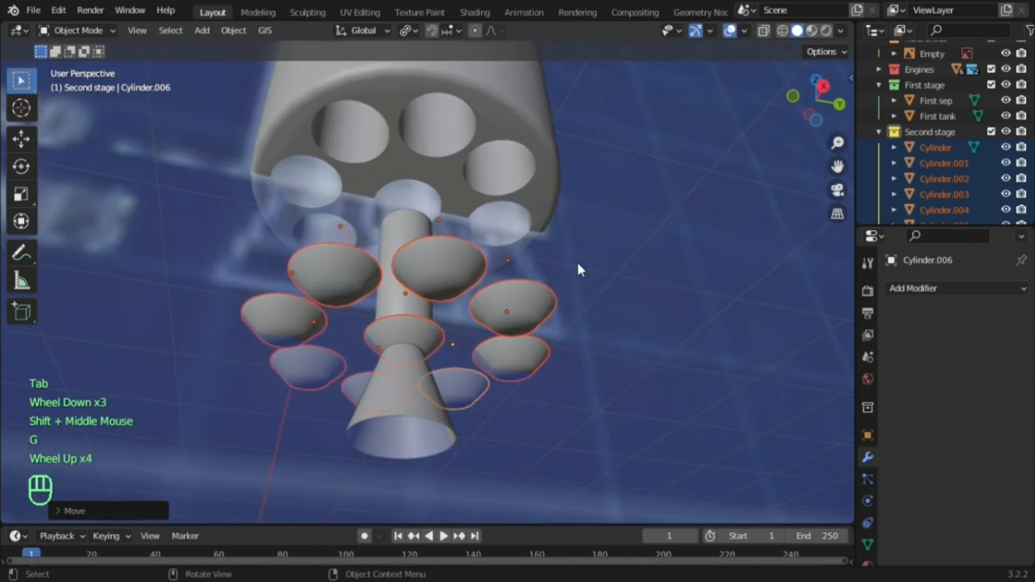
key("g")
key("z")
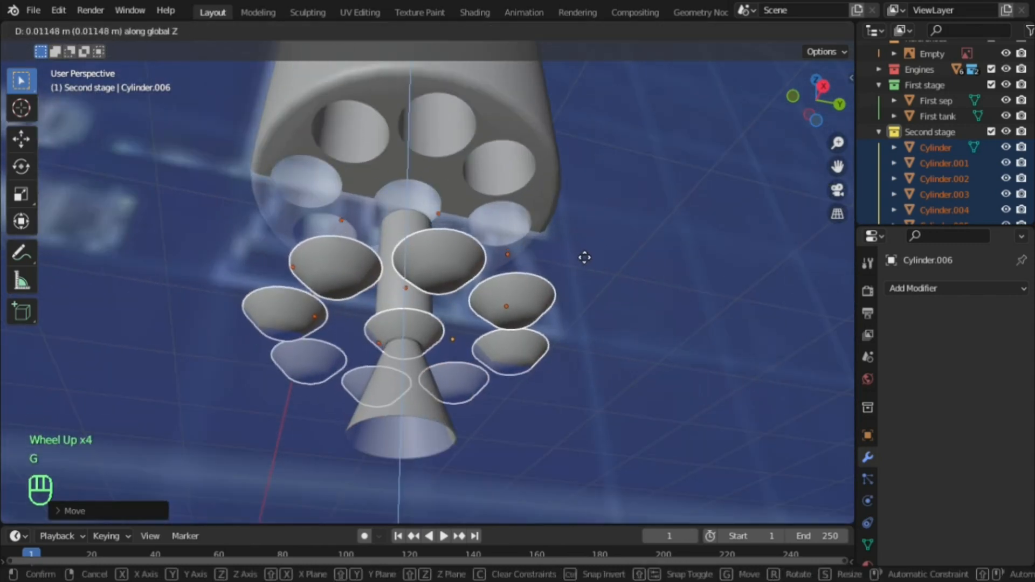
left_click(578, 256)
middle_click_drag(578, 257, 533, 205, "shift")
scroll(534, 204, "up", 5)
scroll(534, 207, "up", 2)
key("g")
key("z")
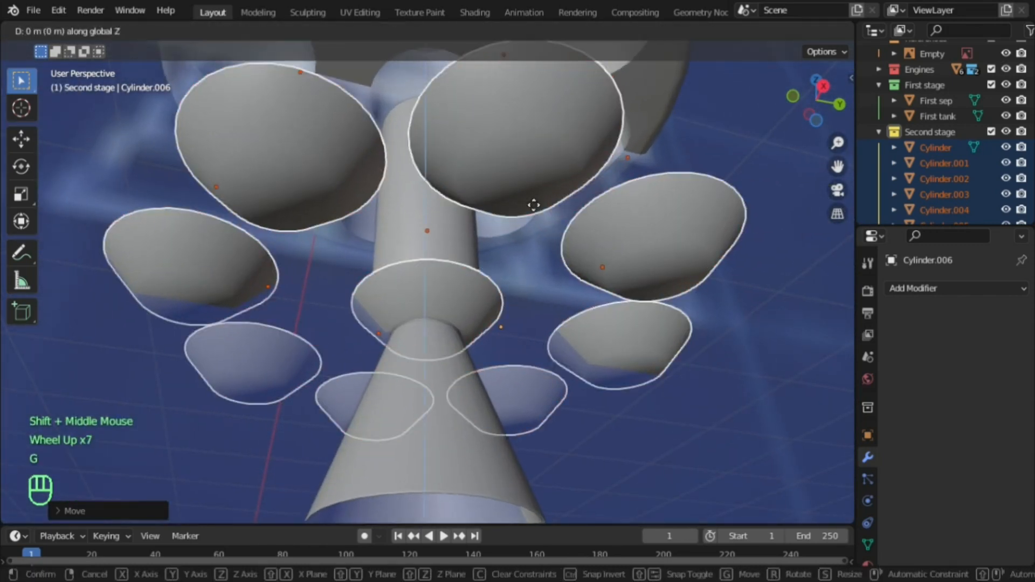
left_click(552, 206)
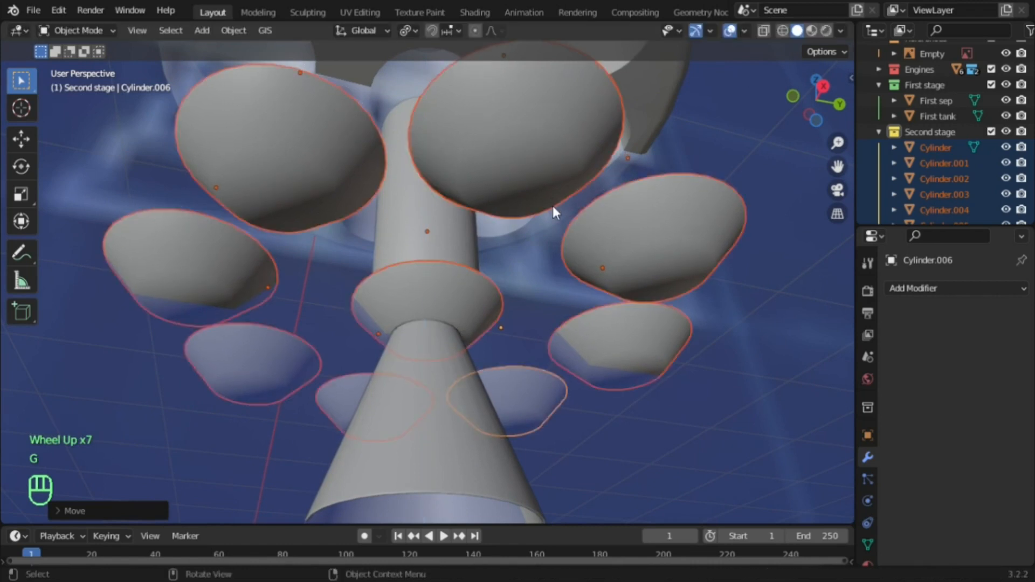
Scale the nine bottom faces down slightly more in Edit Mode, and return to Object Mode
scroll(552, 206, "down", 6)
key("Tab")
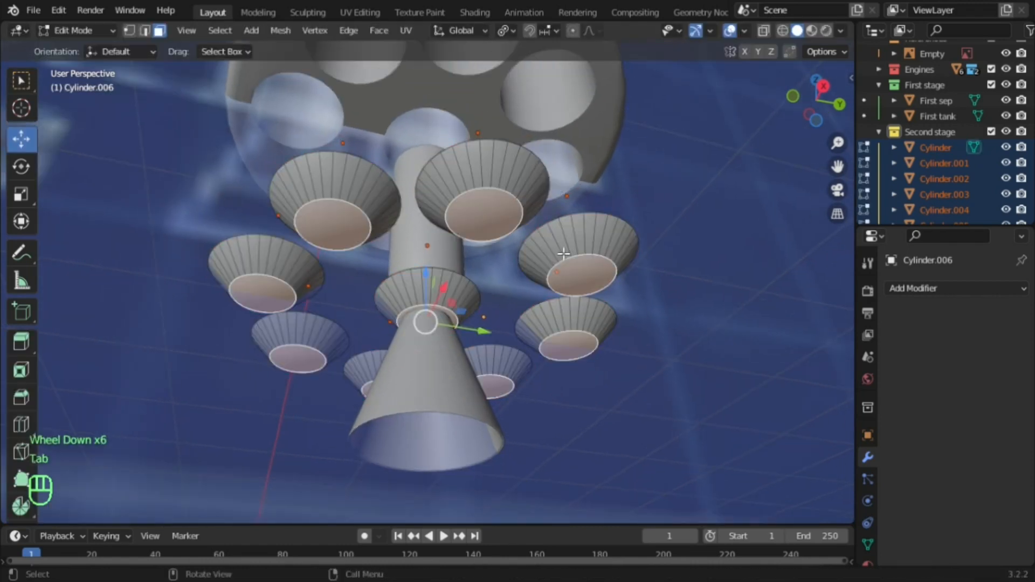
key("s")
left_click(537, 248)
key("Tab")
Apply smooth shading to the nine tapered cylinders and check the Auto Smooth setting of their normals
scroll(551, 234, "up", 4)
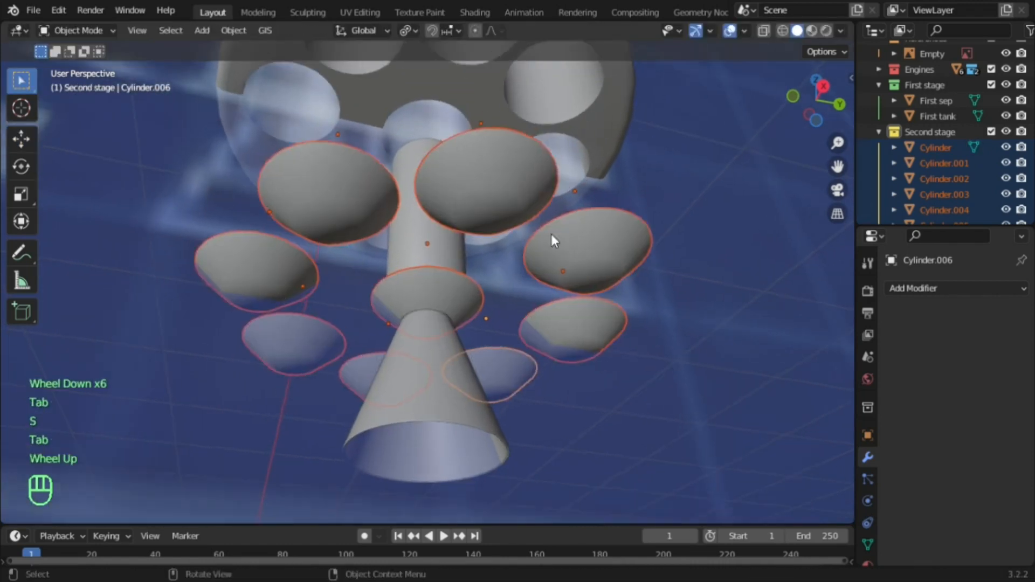
right_click(669, 199)
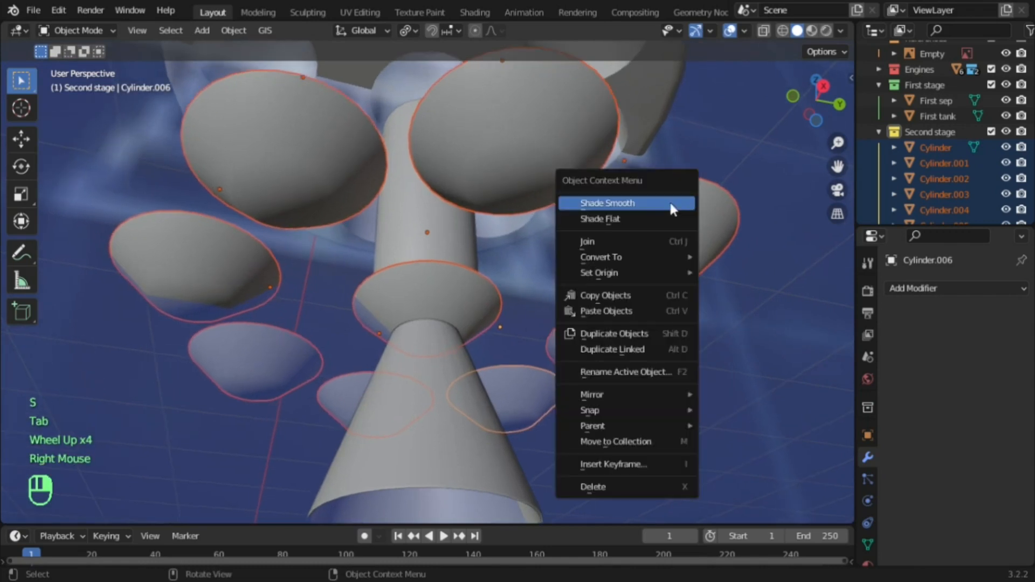
left_click(869, 541)
scroll(930, 501, "down", 2)
scroll(616, 290, "down", 1)
Select all nine tapered cylinders and join them into a single object
left_click(460, 302)
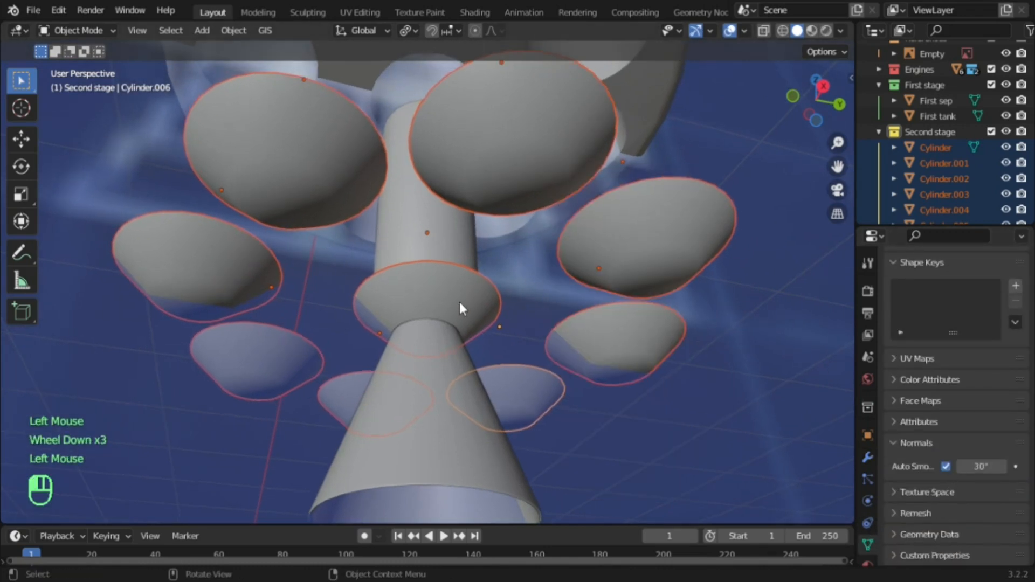
middle_click_drag(755, 420, 550, 366)
scroll(573, 300, "down", 7)
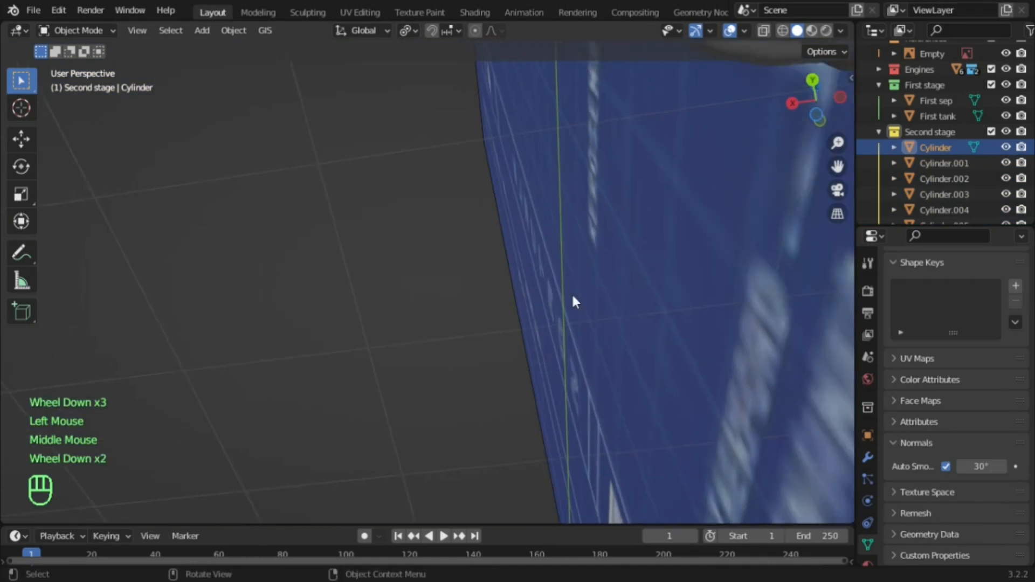
scroll(612, 251, "up", 2)
middle_click_drag(585, 221, 642, 367, "shift")
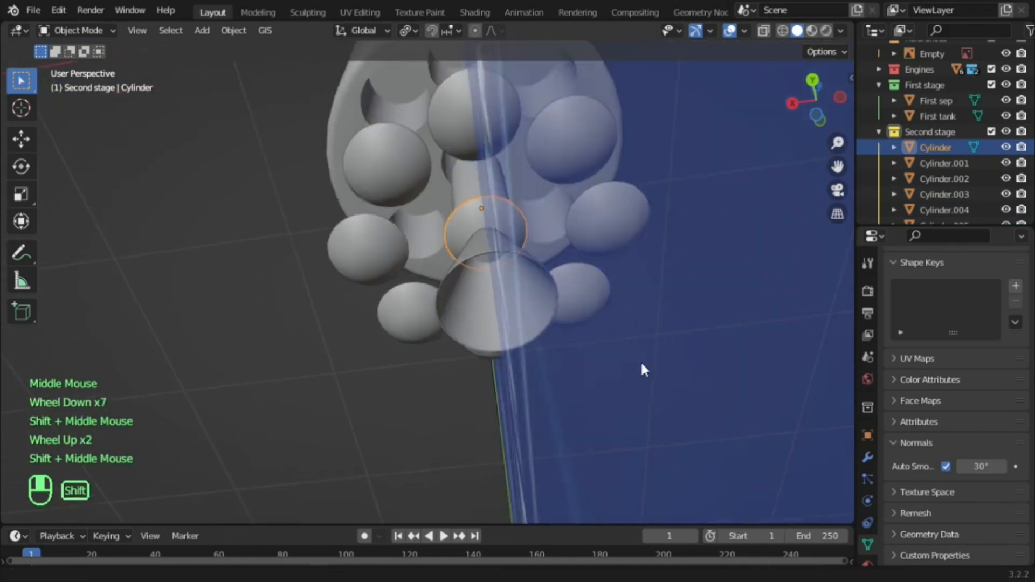
scroll(555, 296, "up", 3)
middle_click_drag(555, 296, 612, 225)
scroll(387, 176, "down", 2)
left_click(344, 222, "shift")
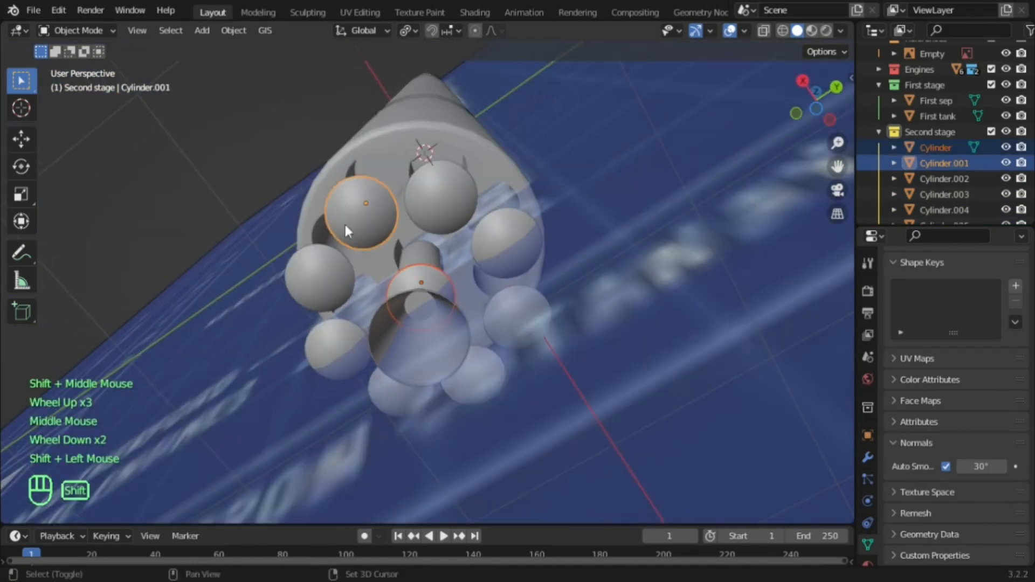
left_click(323, 286, "shift")
left_click(336, 337, "shift")
left_click(450, 213, "shift")
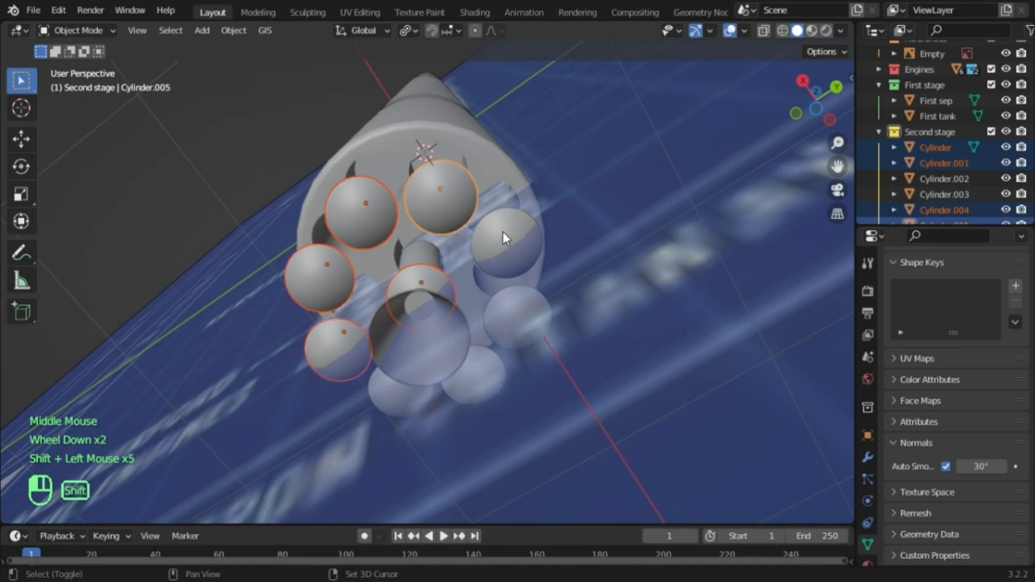
middle_click_drag(502, 231, 487, 167)
left_click(488, 164, "shift")
left_click(564, 170, "shift")
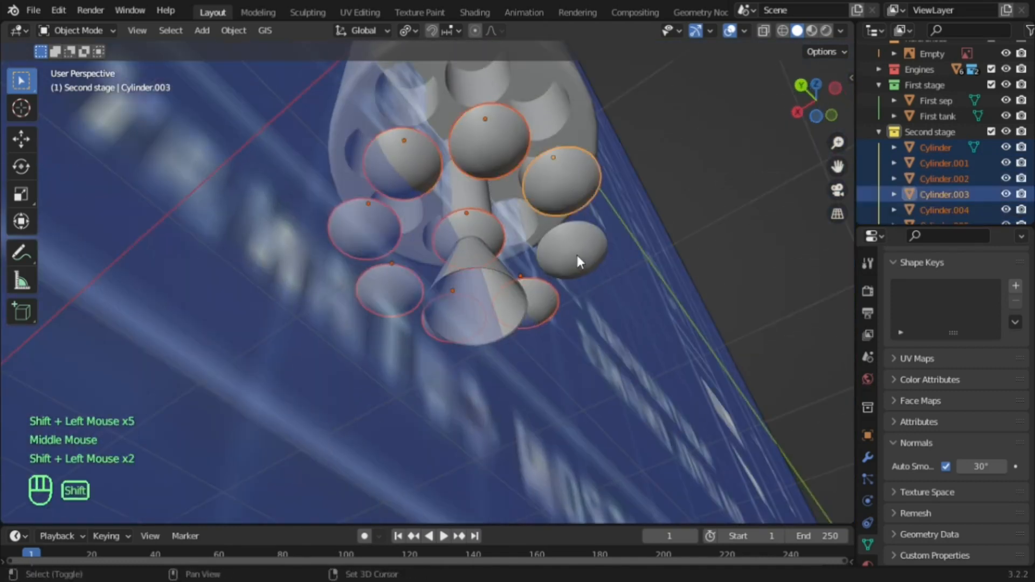
left_click(577, 255, "shift")
right_click(577, 255)
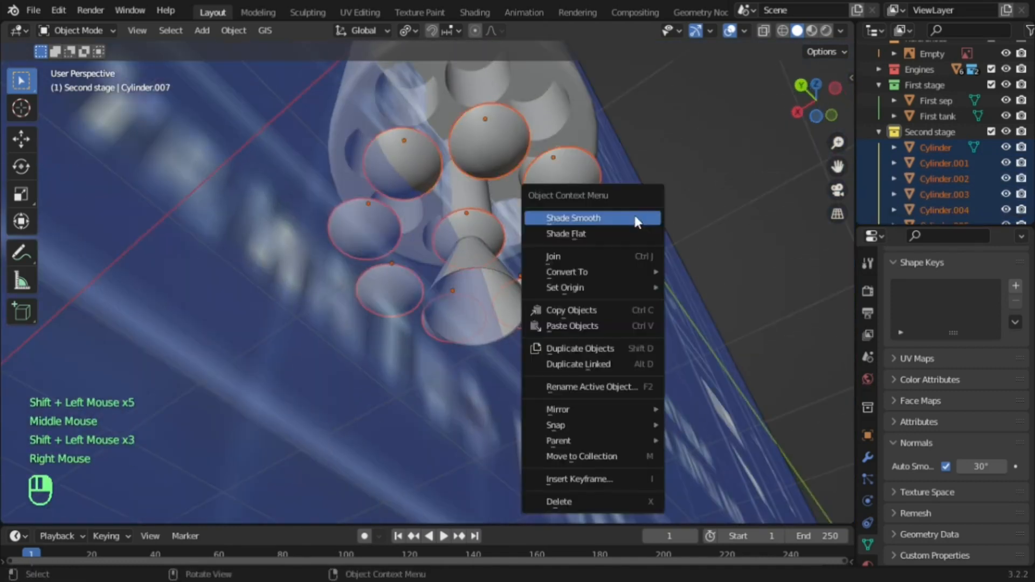
left_click(582, 256)
Select the top faces of all nine tapered cylinders of the joined object in Edit Mode
middle_click_drag(583, 253, 444, 330, "shift")
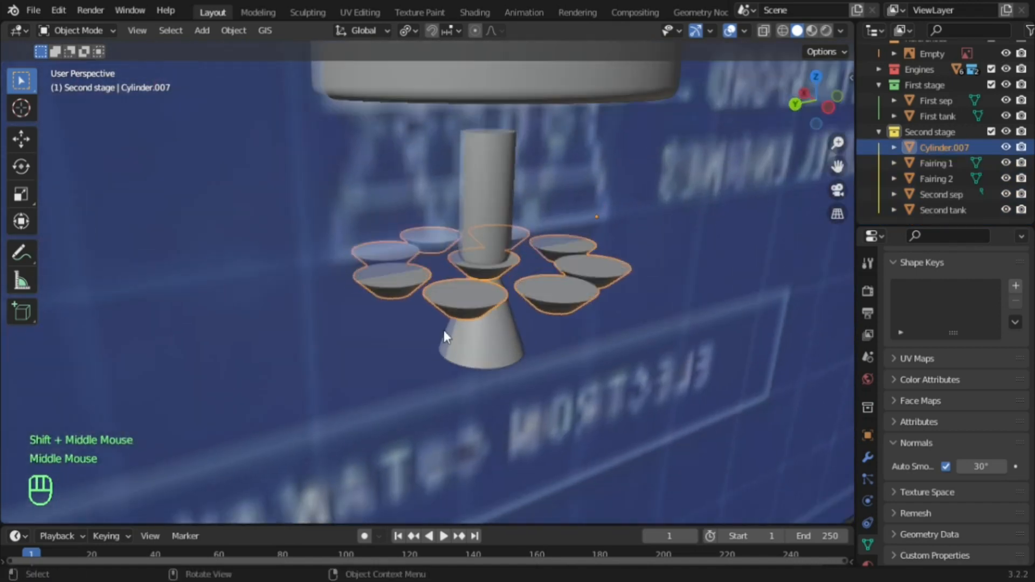
scroll(445, 330, "up", 2)
key("Tab")
left_click(481, 298)
middle_click_drag(482, 298, 411, 289)
left_click(358, 274, "shift")
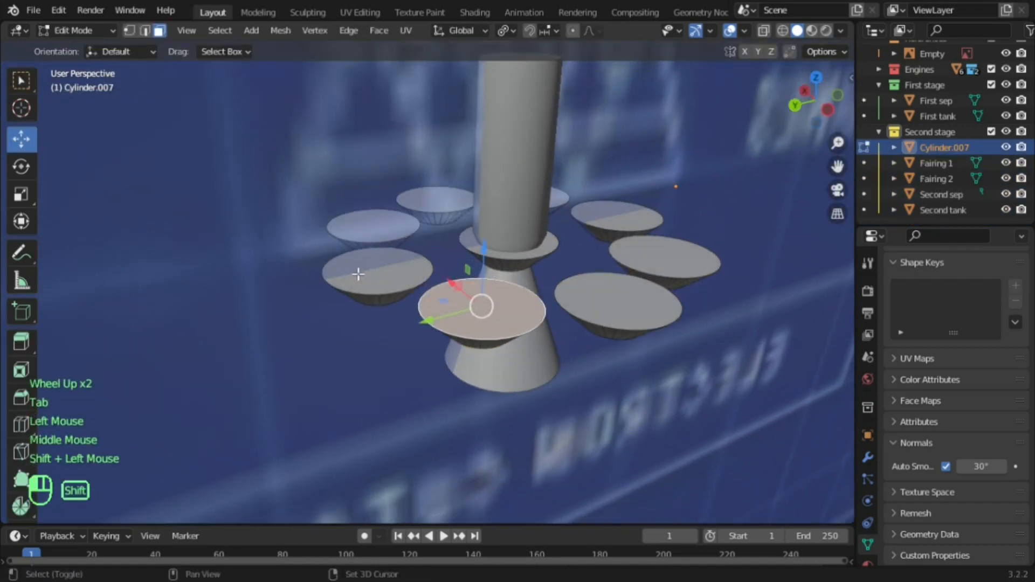
left_click(400, 224, "shift")
left_click(441, 205, "shift")
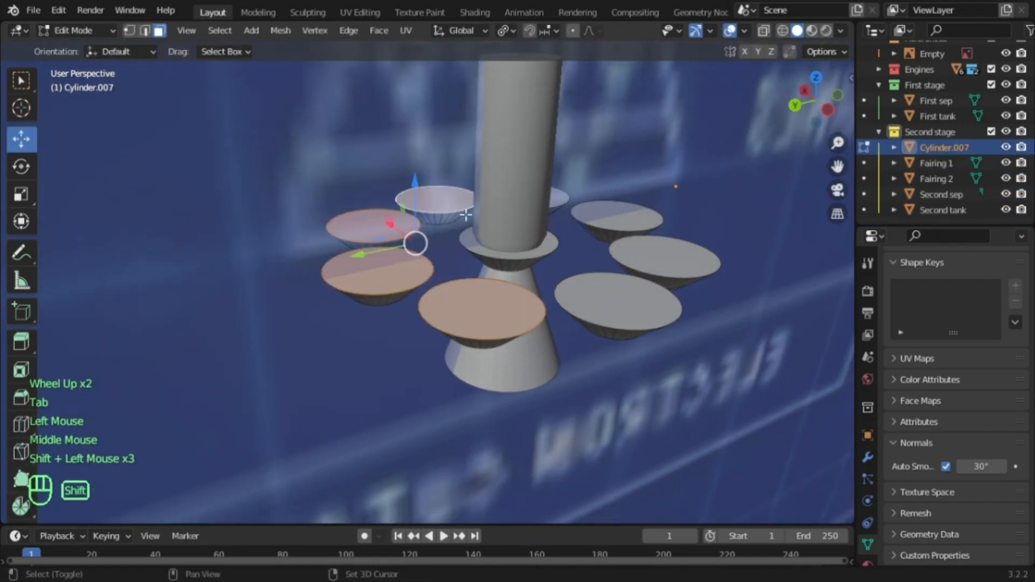
left_click(540, 242, "shift")
scroll(652, 219, "down", 2)
middle_click_drag(652, 220, 583, 235, "shift")
scroll(454, 226, "up", 1)
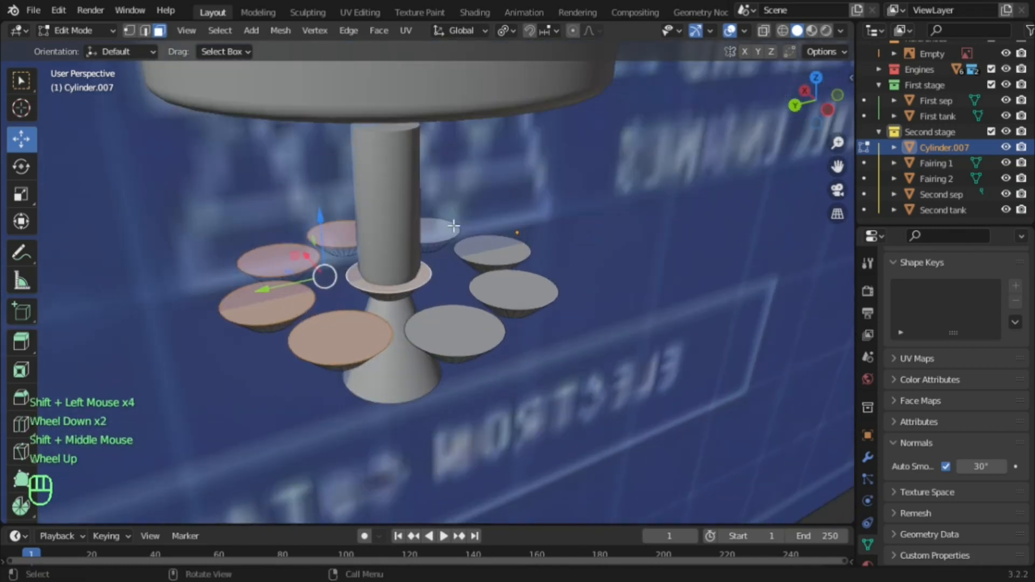
left_click(456, 227, "shift")
left_click(509, 294, "shift")
left_click(455, 330, "shift")
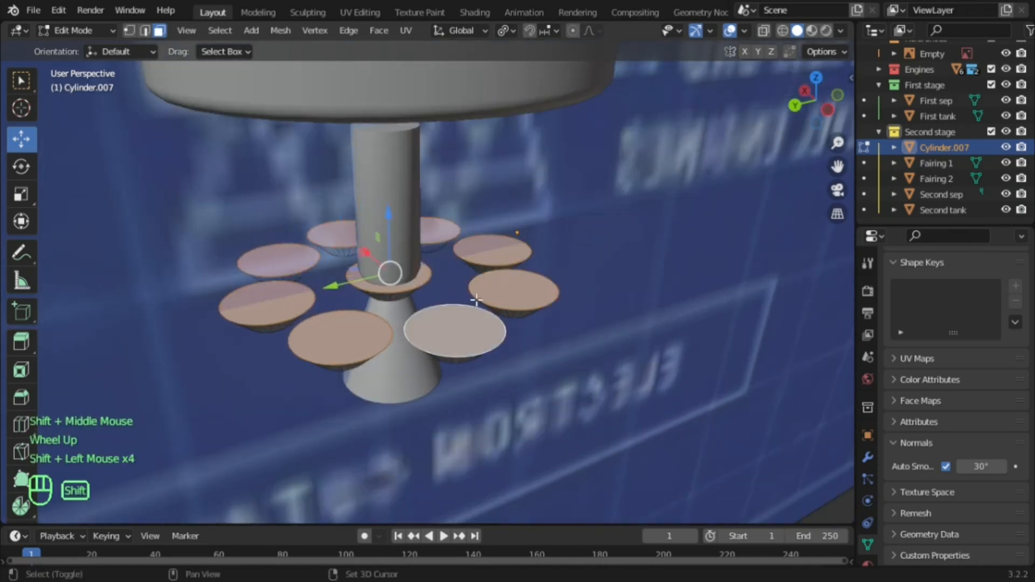
Scale the nine selected top faces of the joined cups slightly, checking them from below
middle_click_drag(455, 330, 510, 30)
middle_click_drag(564, 305, 582, 210)
key("s")
left_click(593, 305)
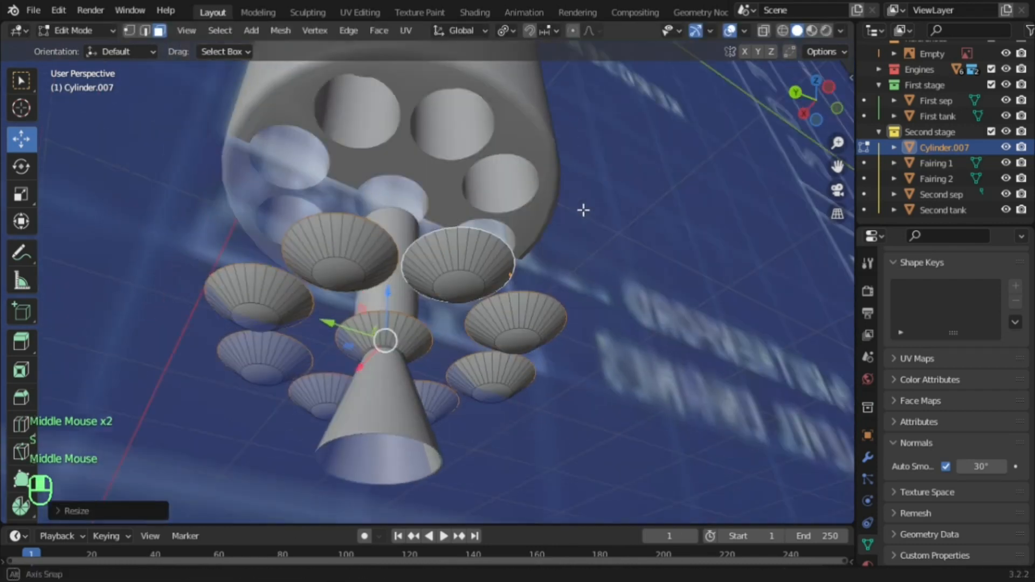
key("s")
left_click(588, 269)
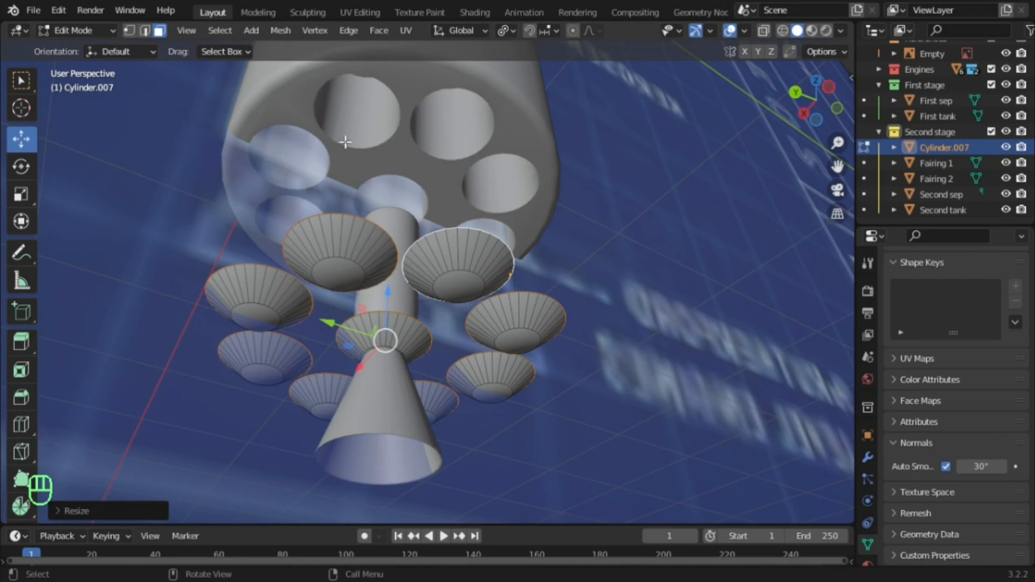
Set the transform pivot point to Individual Origins for the selected cup faces
scroll(345, 141, "down", 2)
scroll(345, 142, "up", 2)
left_click(504, 30)
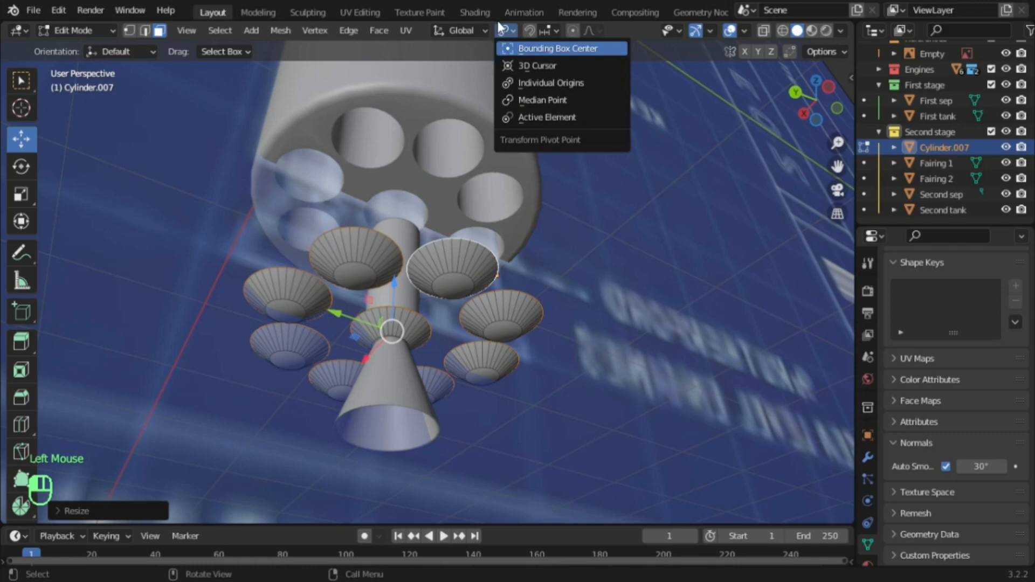
middle_click_drag(432, 199, 528, 283)
scroll(432, 254, "up", 2)
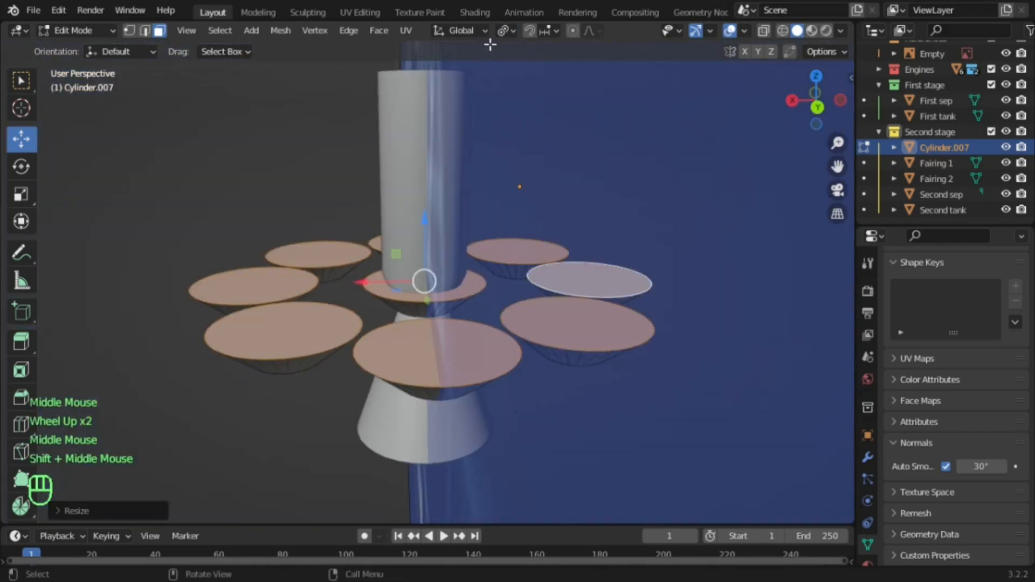
left_click(509, 31)
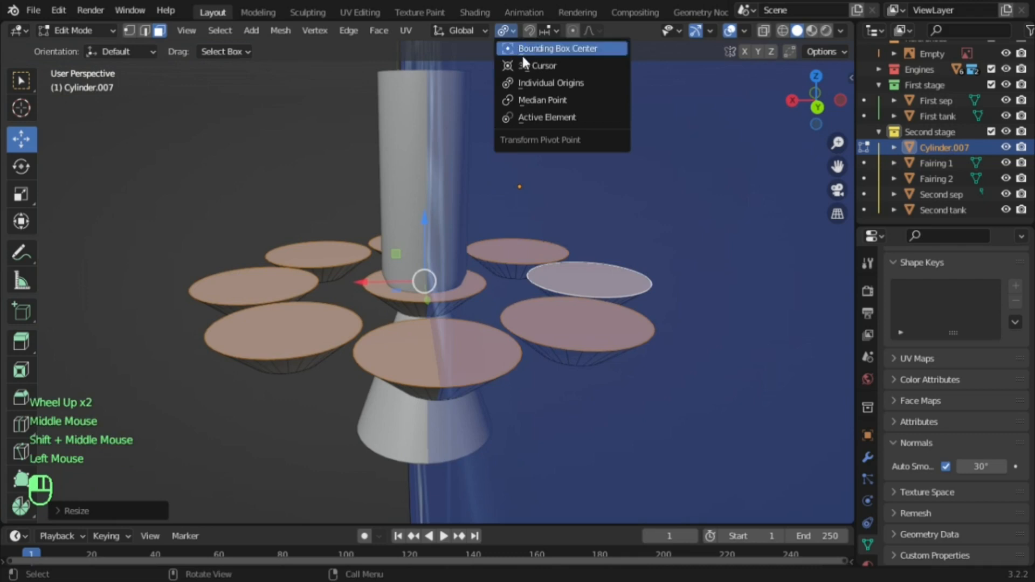
left_click(536, 86)
Review the Transform Pivot Point options and the cups from below, keeping Individual Origins as the pivot
middle_click_drag(196, 270, 302, 189)
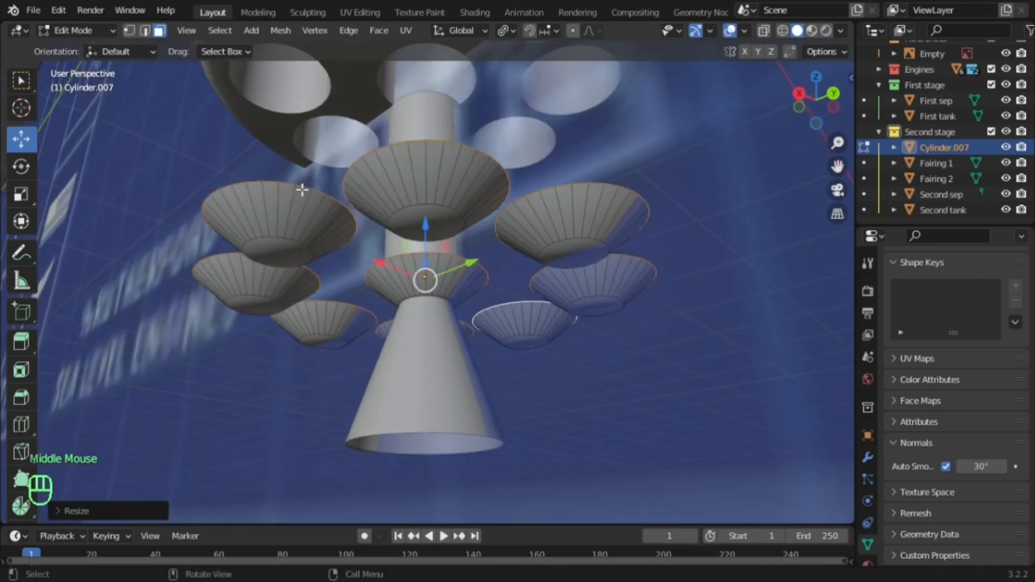
middle_click_drag(401, 183, 442, 136)
scroll(445, 133, "down", 1)
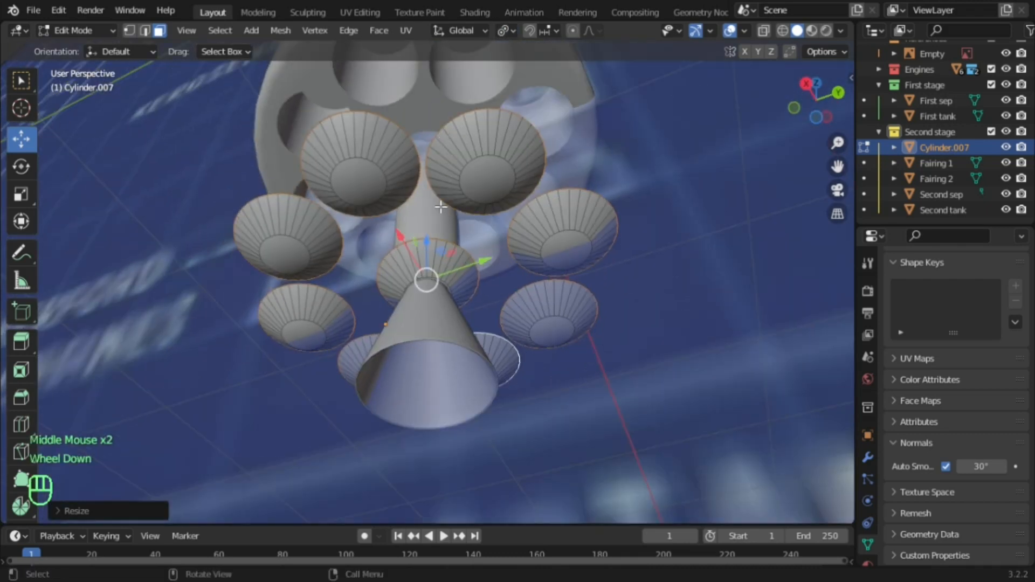
right_click(507, 29)
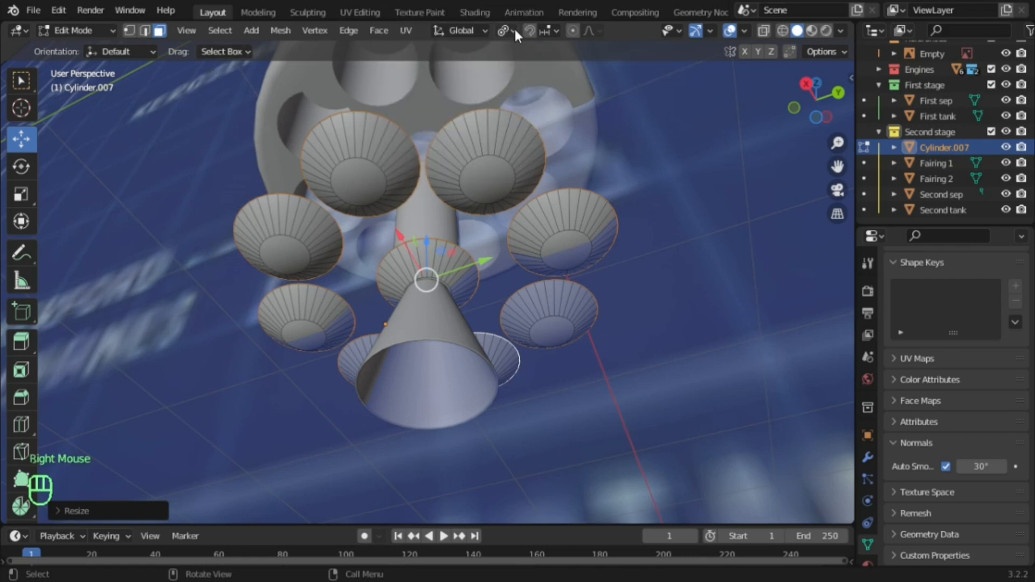
left_click(515, 31)
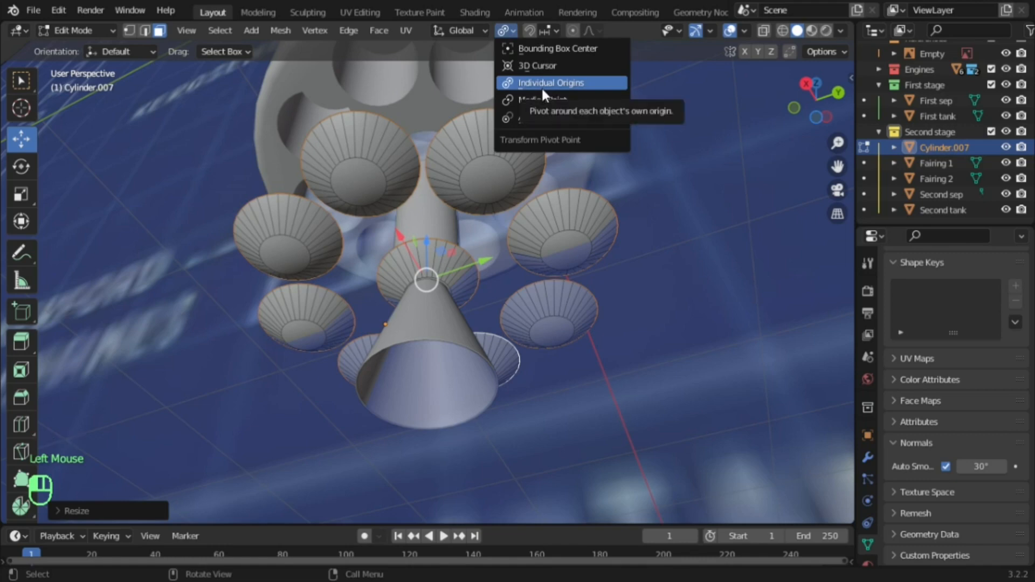
left_click(545, 100)
middle_click_drag(363, 165, 383, 281)
left_click(504, 30)
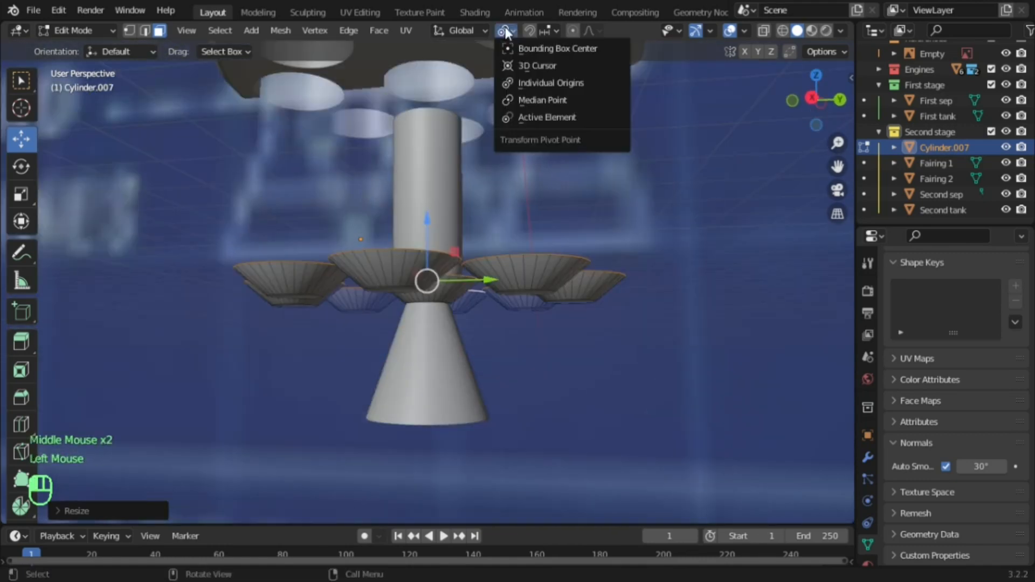
left_click(529, 96)
Return to Object Mode and examine the joined cups against the engine, tank and blueprint from the right side and below
key("Tab")
middle_click_drag(452, 205, 706, 100)
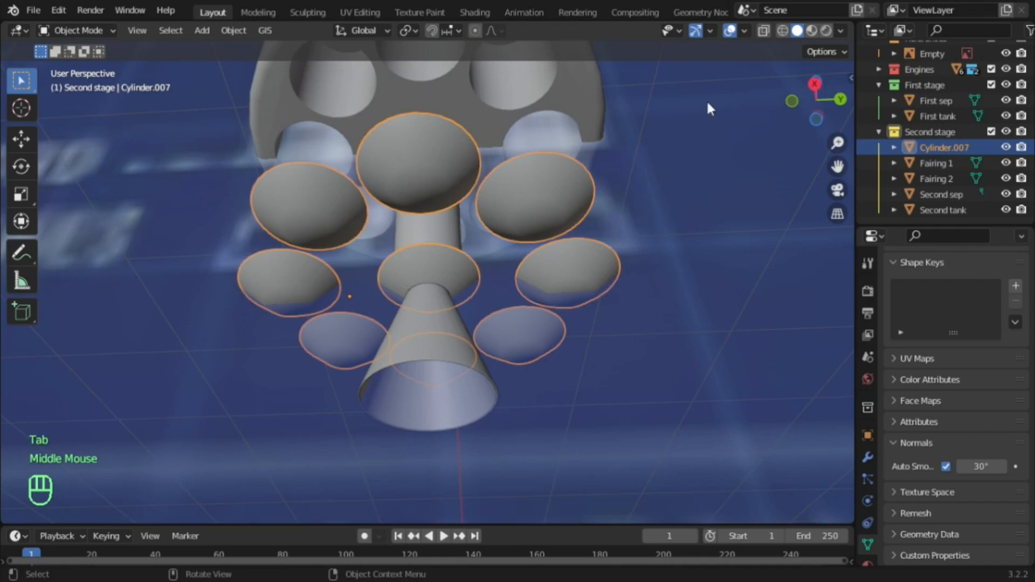
left_click(813, 89)
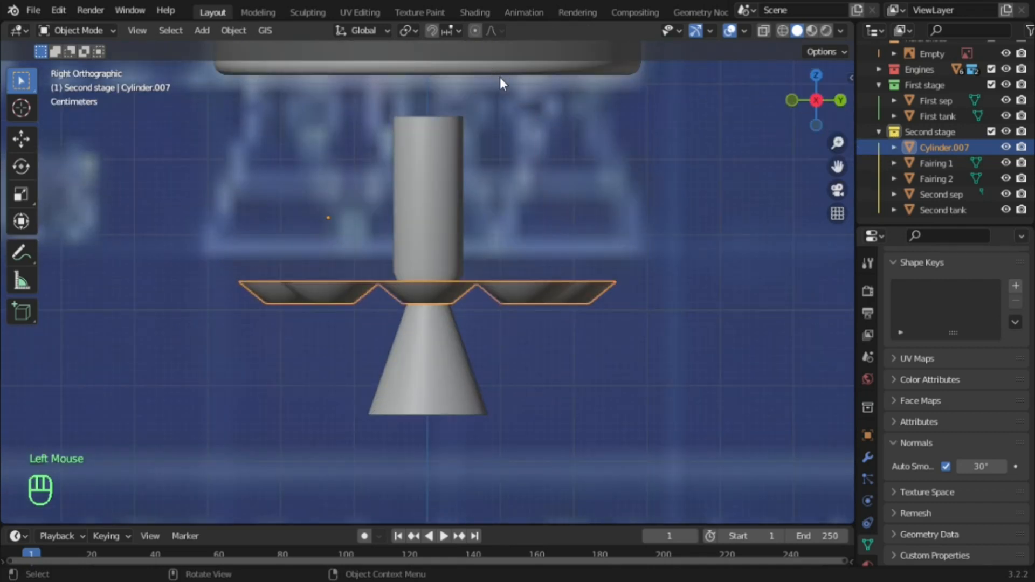
scroll(531, 215, "down", 4)
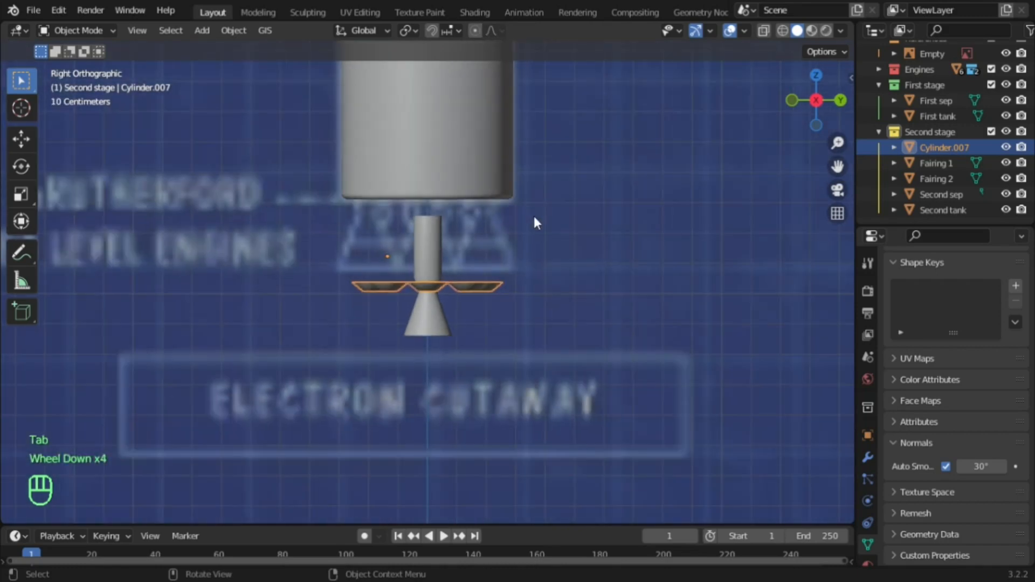
key("Tab")
scroll(532, 209, "up", 1)
scroll(532, 209, "up", 2)
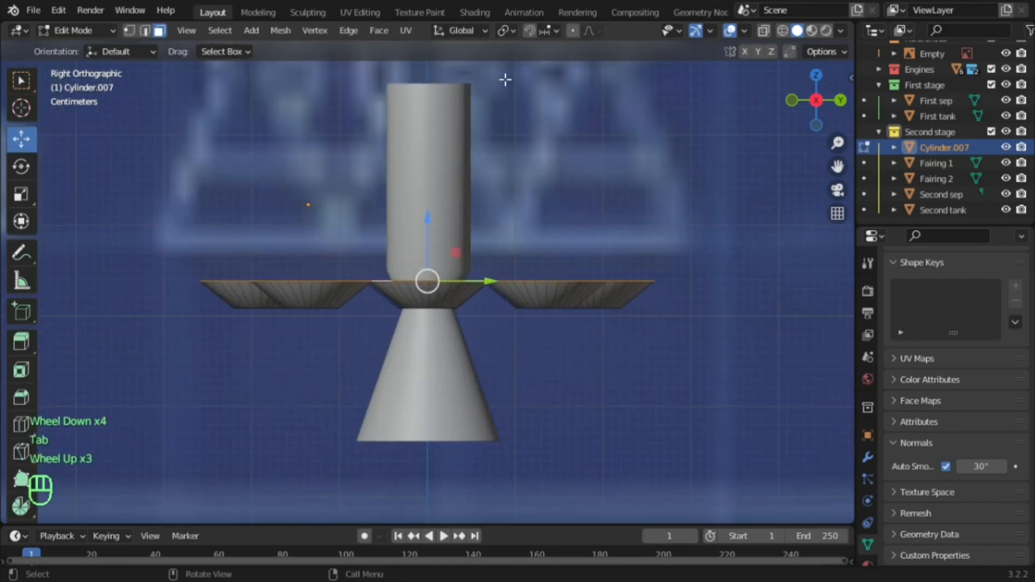
middle_click_drag(531, 190, 532, 156)
scroll(532, 156, "down", 2)
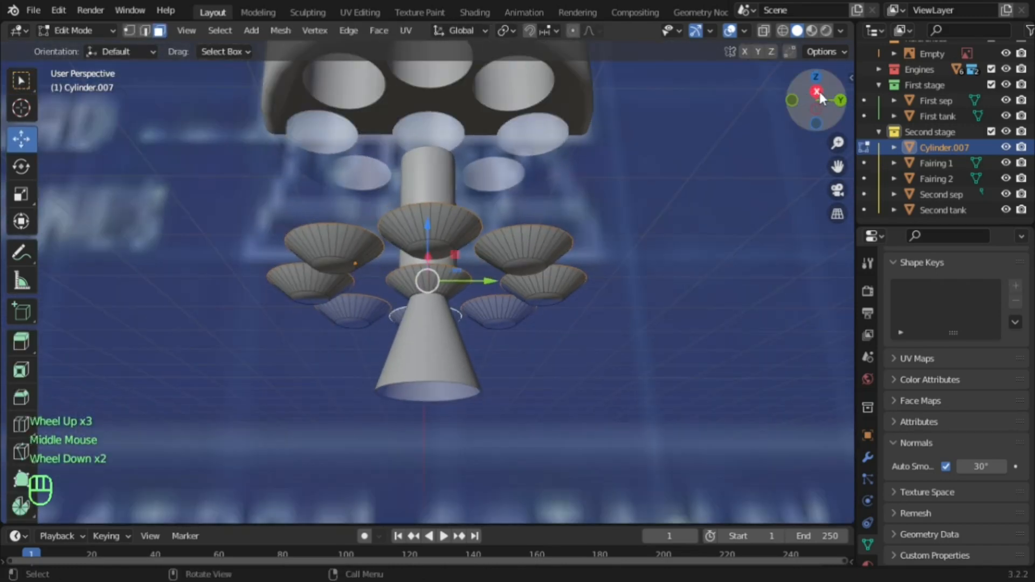
left_click(817, 90)
key("Tab")
middle_click_drag(580, 226, 591, 242)
scroll(591, 241, "down", 2)
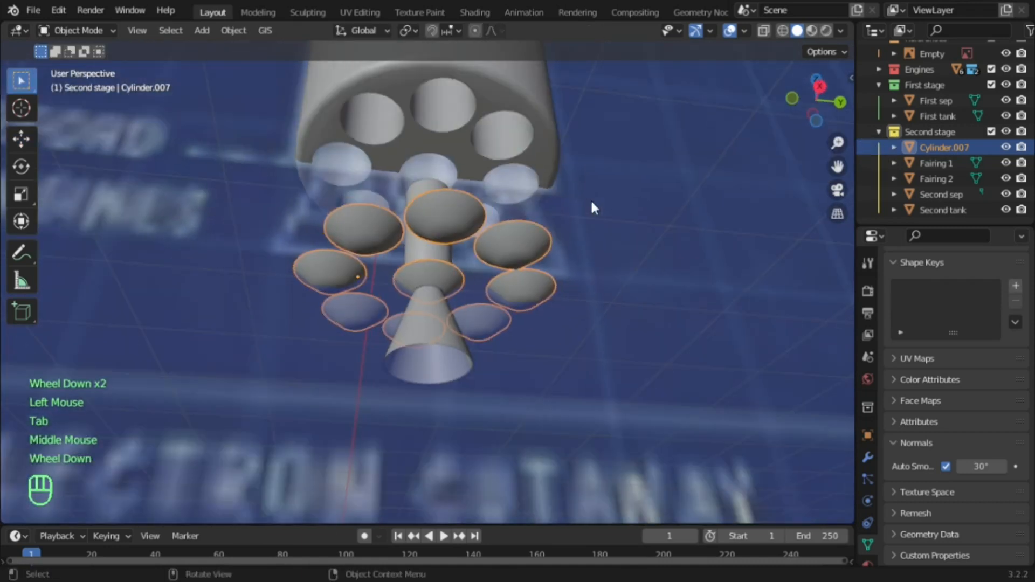
Raise the joined cups in the right orthographic view until their tops meet the underside of the first-stage tank
left_click(820, 87)
key("g")
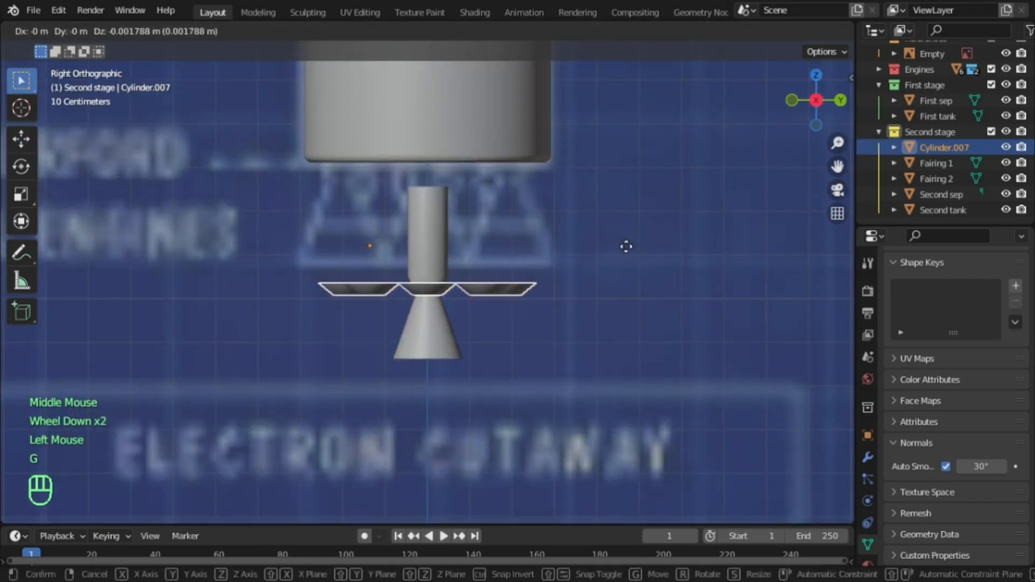
left_click(609, 144)
middle_click_drag(608, 143, 605, 180, "shift")
scroll(605, 180, "up", 2)
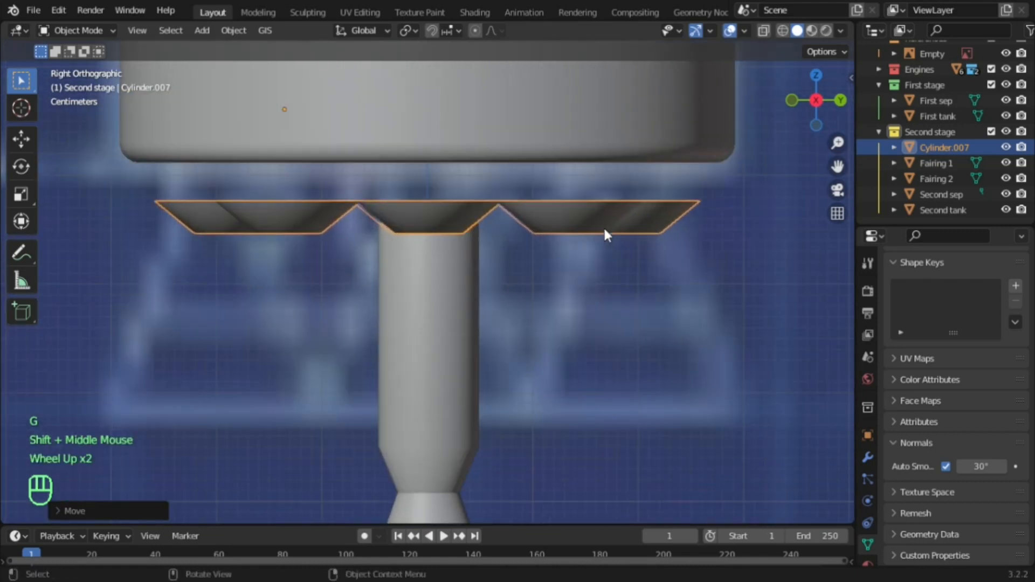
key("g")
key("z")
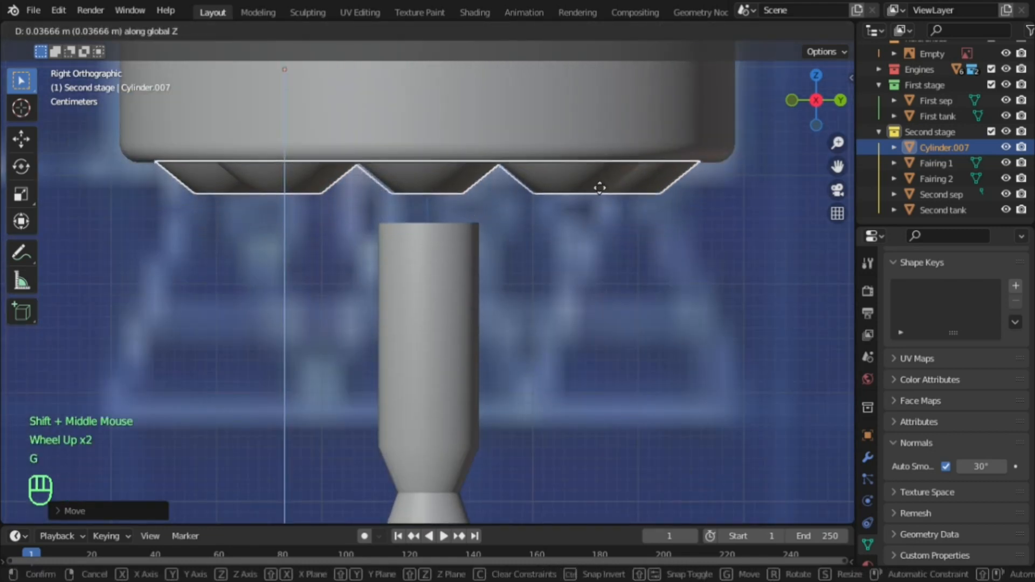
left_click(595, 185)
Nudge the joined cups slightly along Z and check how they seat in the underside of the first-stage tank
middle_click_drag(594, 182, 573, 121)
key("g")
key("z")
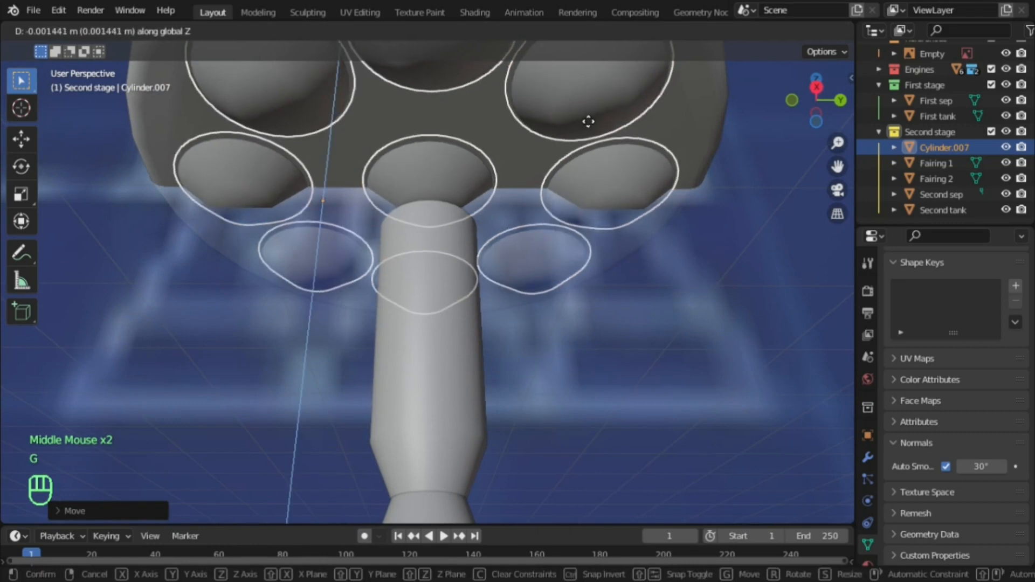
left_click(591, 124)
scroll(589, 119, "up", 2)
scroll(586, 116, "down", 3)
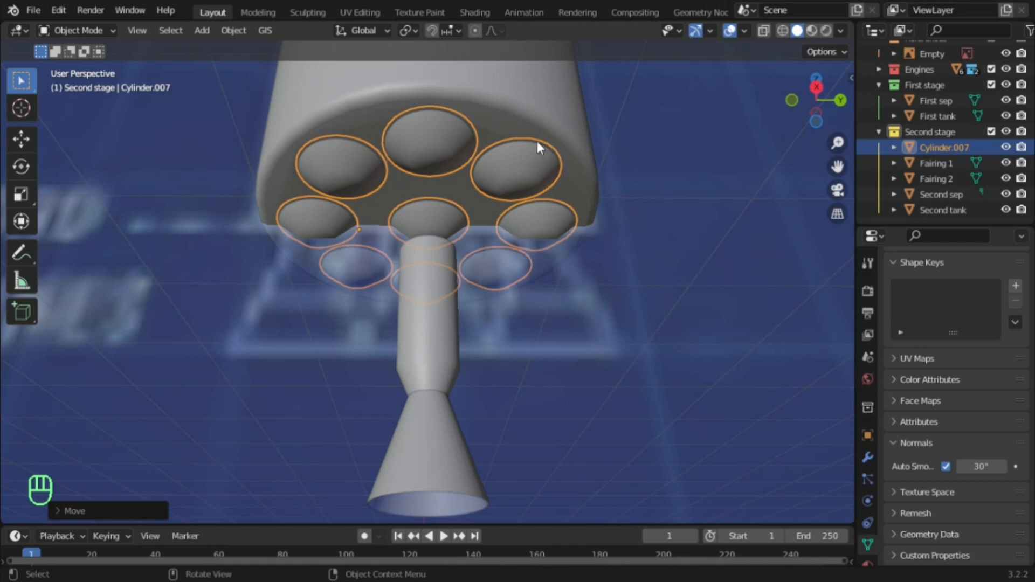
middle_click_drag(524, 137, 511, 158)
scroll(523, 192, "up", 4)
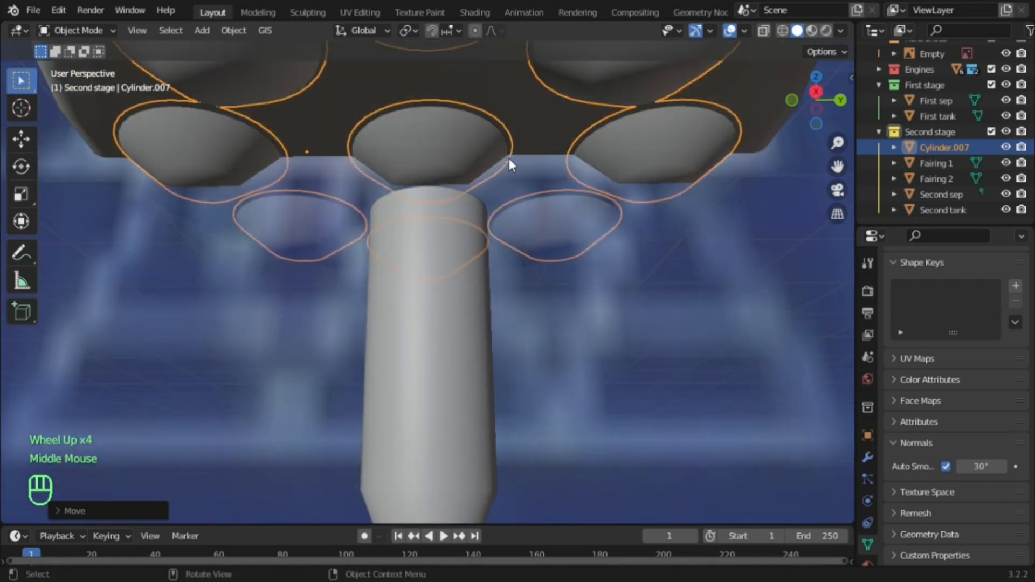
scroll(506, 160, "down", 2)
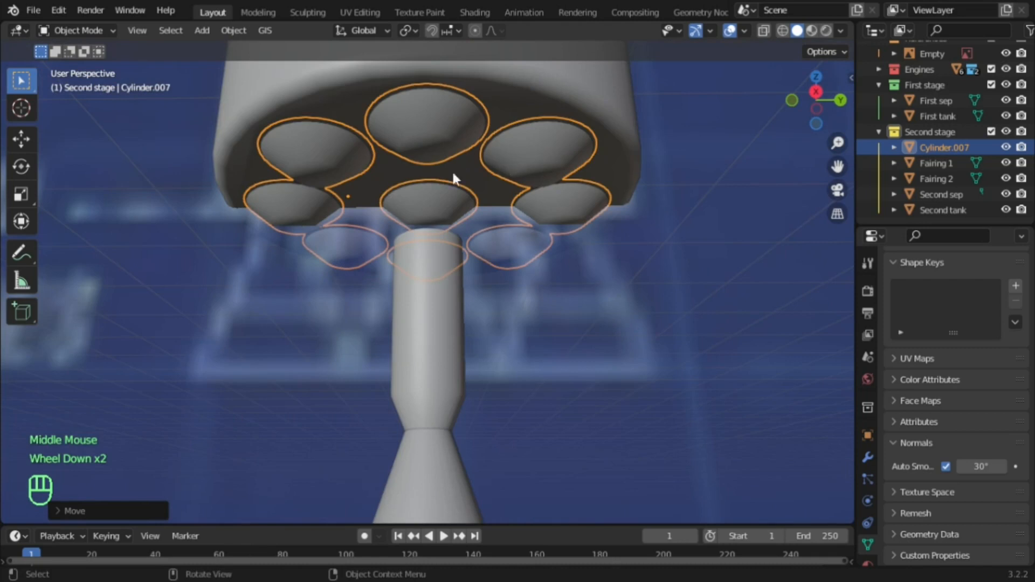
Select the central engine's combustion chamber together with its nozzle
left_click(433, 341)
middle_click_drag(442, 434, 432, 372, "shift")
left_click(424, 349)
left_click(432, 372, "shift")
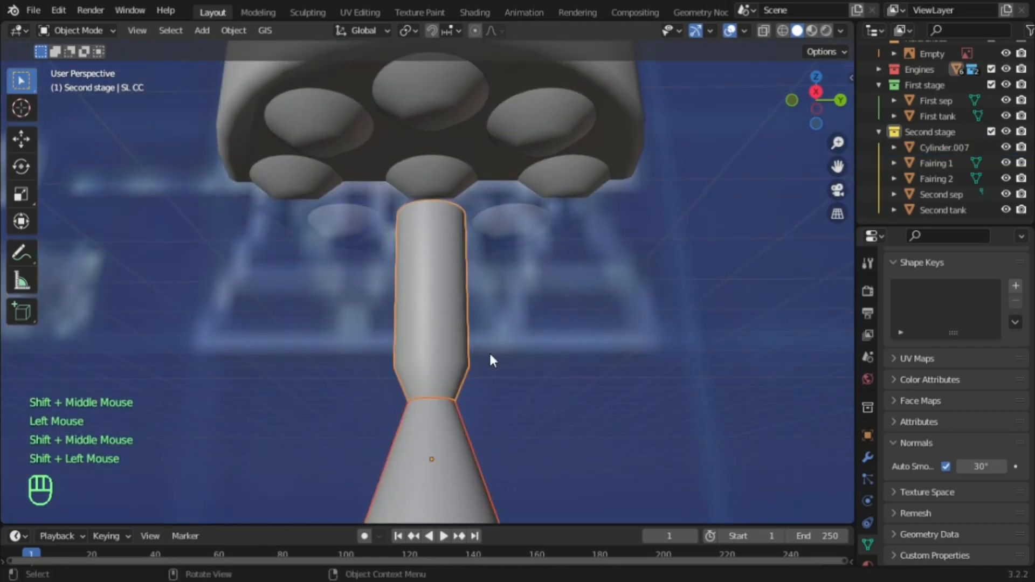
Try to raise the combustion chamber and nozzle along Z until the throat meets the central cup
key("g")
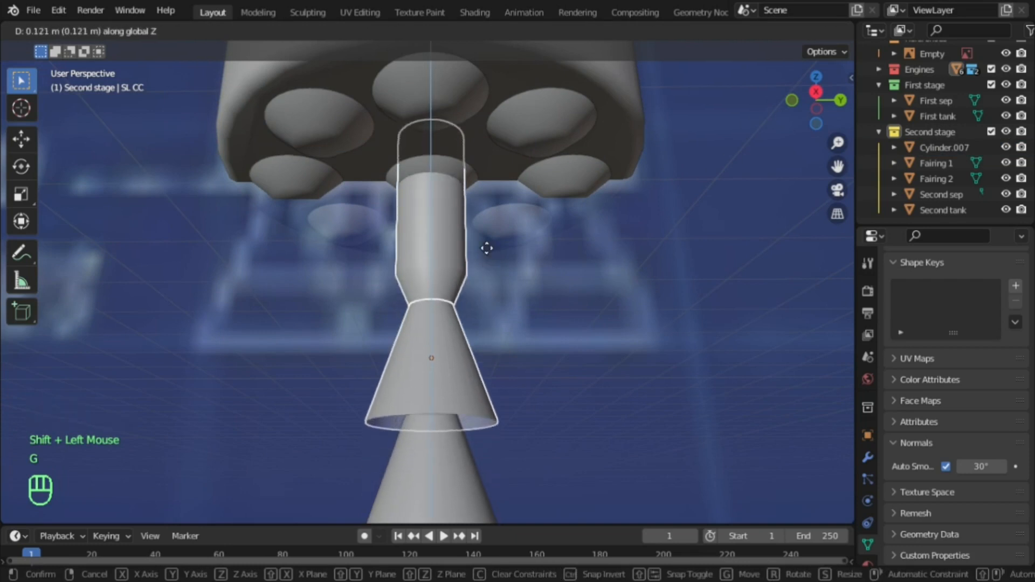
left_click(480, 137)
scroll(477, 135, "up", 3)
middle_click_drag(478, 134, 474, 209, "shift")
scroll(468, 301, "up", 2)
middle_click_drag(468, 301, 448, 232, "shift")
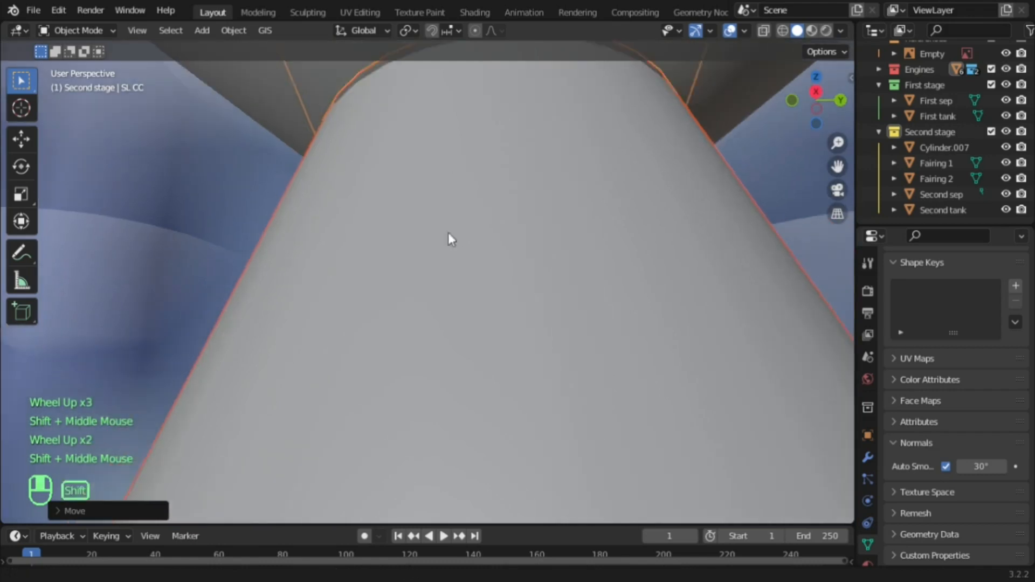
scroll(448, 232, "down", 1, "shift")
key("g")
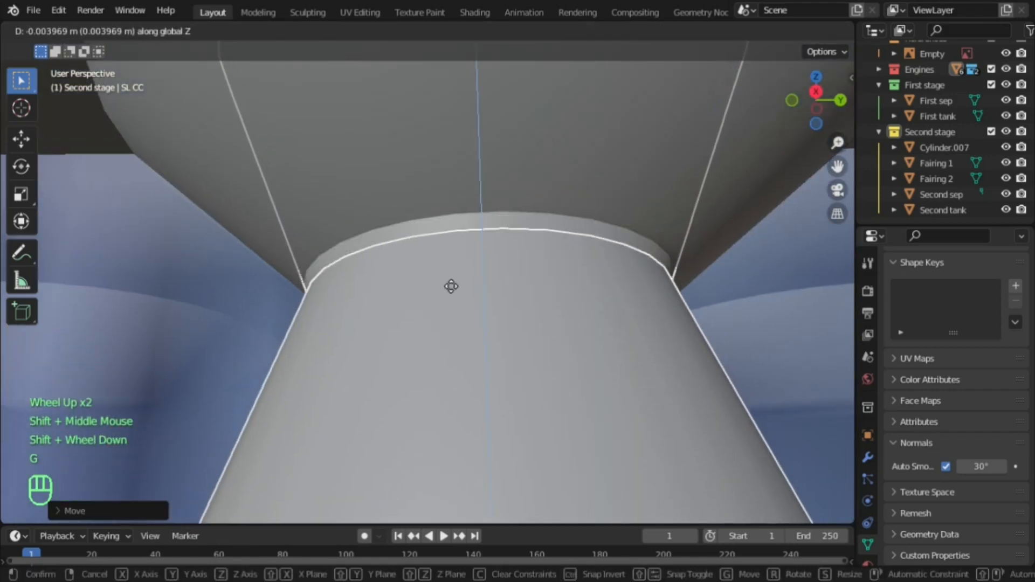
right_click(444, 277)
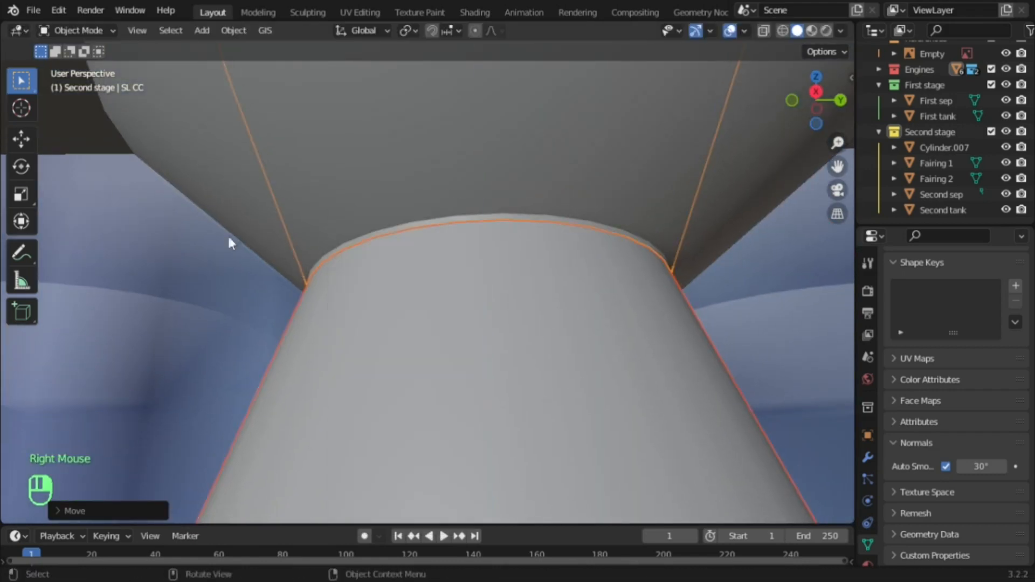
Undo the upward move of the combustion chamber and nozzle
scroll(417, 228, "down", 3)
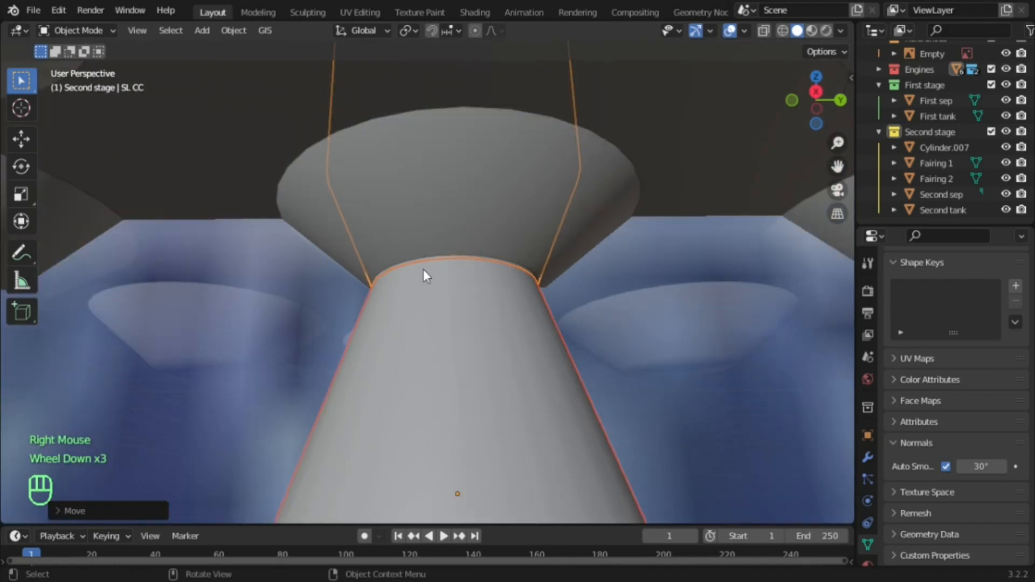
scroll(431, 281, "down", 3)
middle_click_drag(446, 293, 659, 232)
scroll(755, 139, "down", 3)
key("ctrl+z")
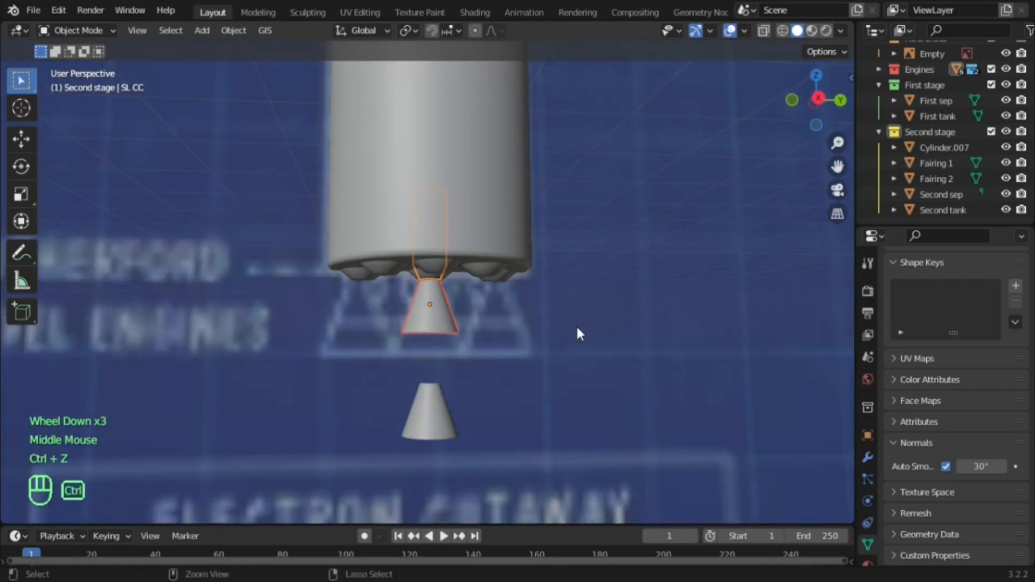
key("ctrl+z")
Add the inner SL Soot cone to the engine selection and raise all the parts into the central cup
middle_click_drag(562, 353, 521, 244)
scroll(521, 244, "up", 2)
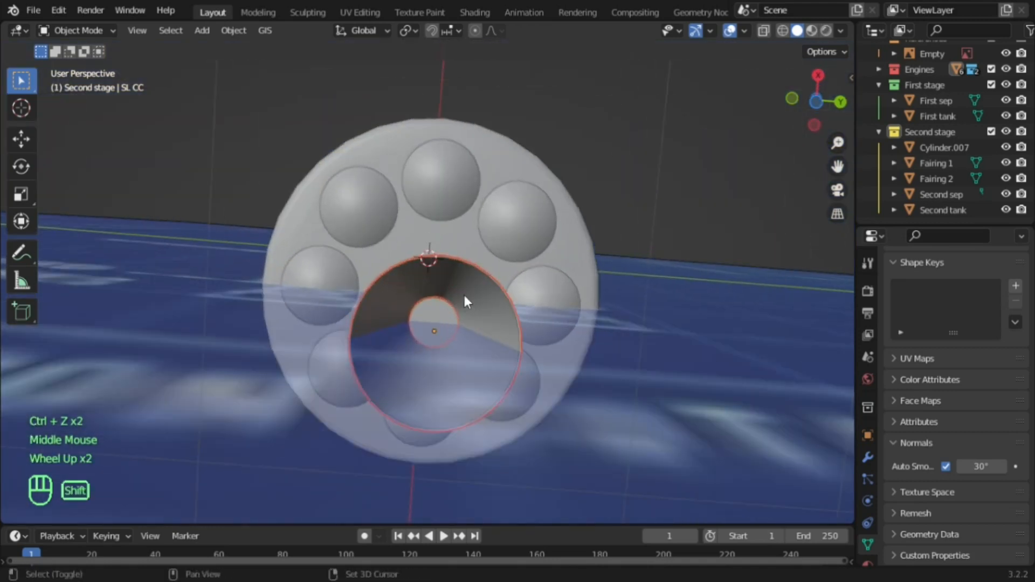
left_click(464, 293, "shift")
middle_click_drag(451, 199, 445, 374)
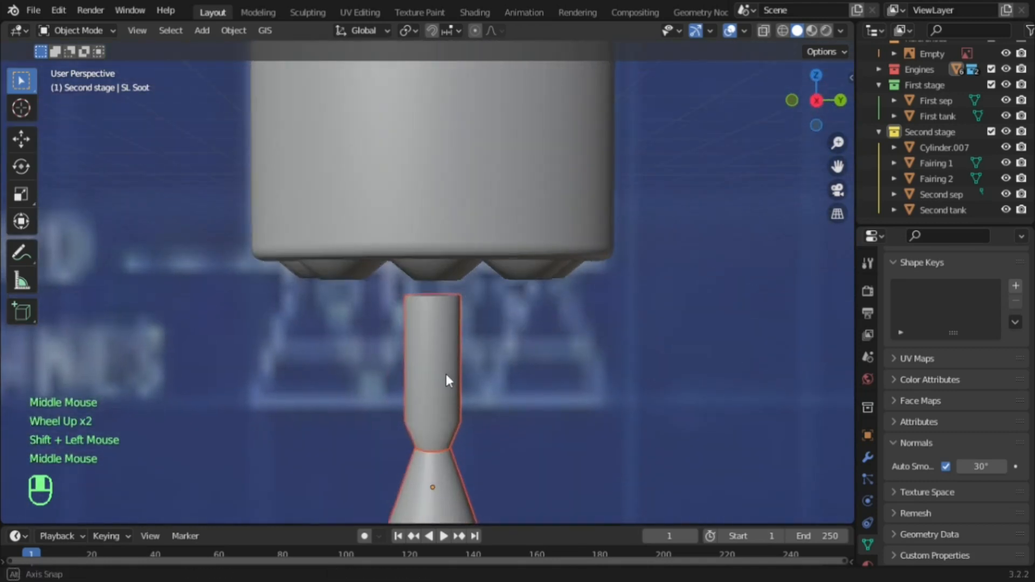
key("g")
left_click(460, 255)
Raise the selected engine parts about 0.081 m along Z until the throat meets the central cup's lower opening
scroll(461, 264, "up", 2)
middle_click_drag(462, 264, 486, 224)
scroll(485, 219, "up", 1)
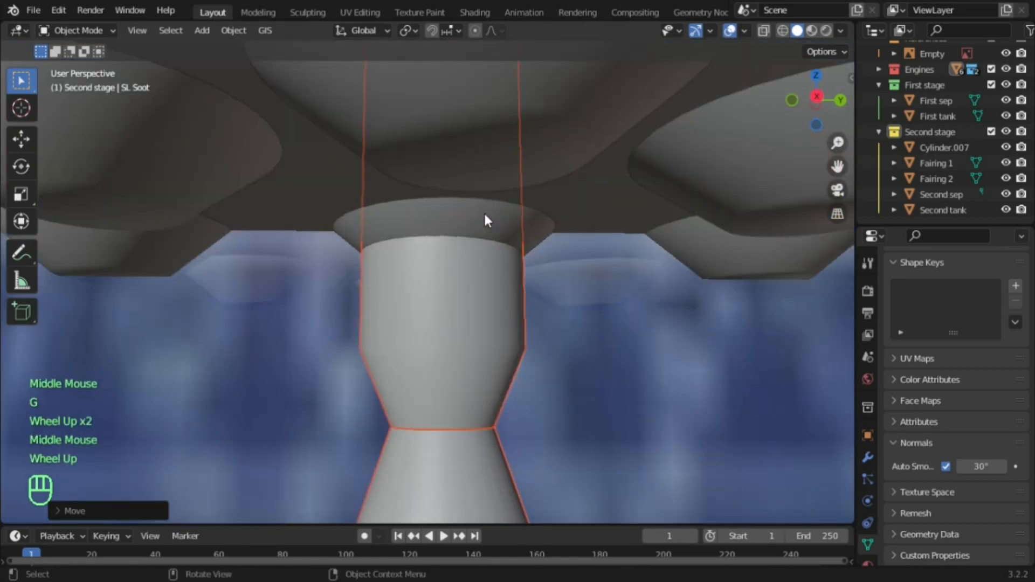
key("g")
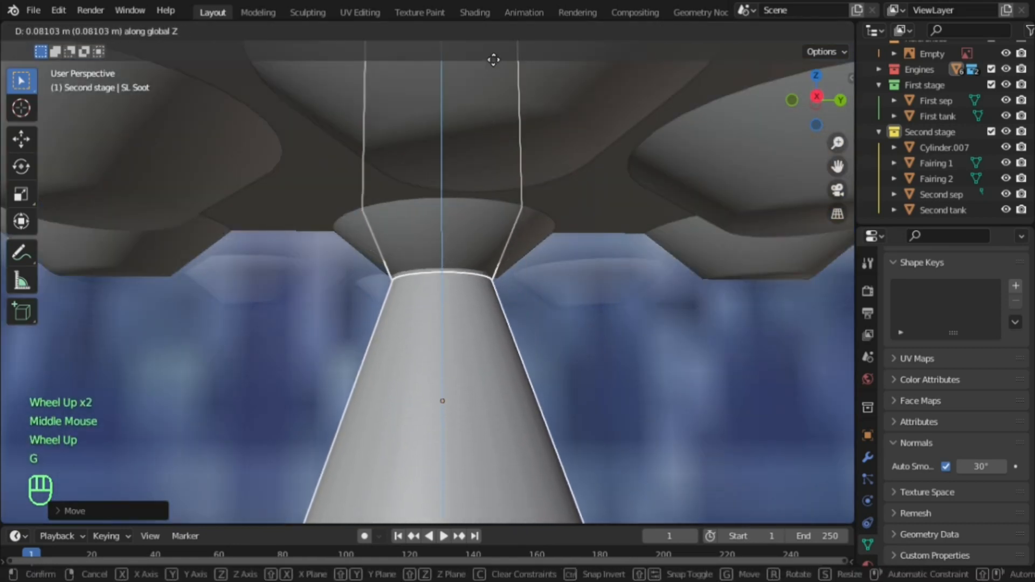
left_click(492, 60)
Fine-tune the engine's height along Z so its throat sits against the central cup's lower rim
scroll(553, 190, "up", 2)
scroll(553, 191, "up", 1)
key("g")
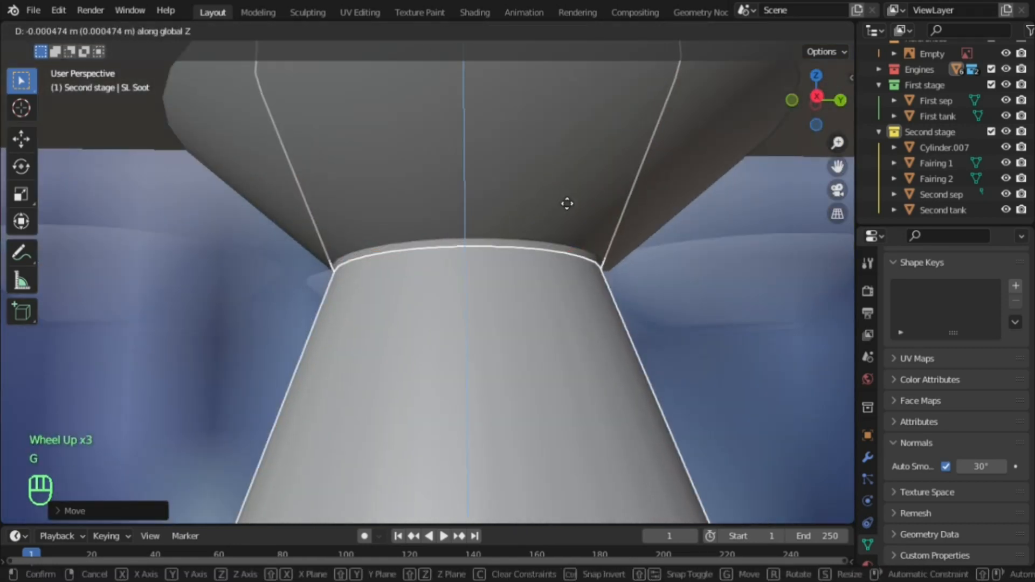
left_click(569, 198)
scroll(571, 202, "down", 2)
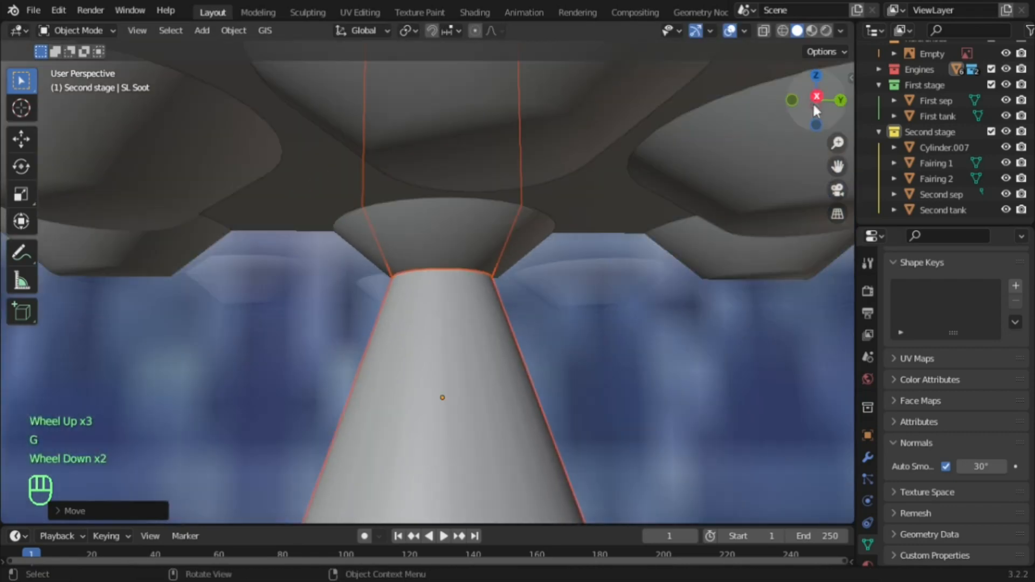
key("g")
left_click(673, 147)
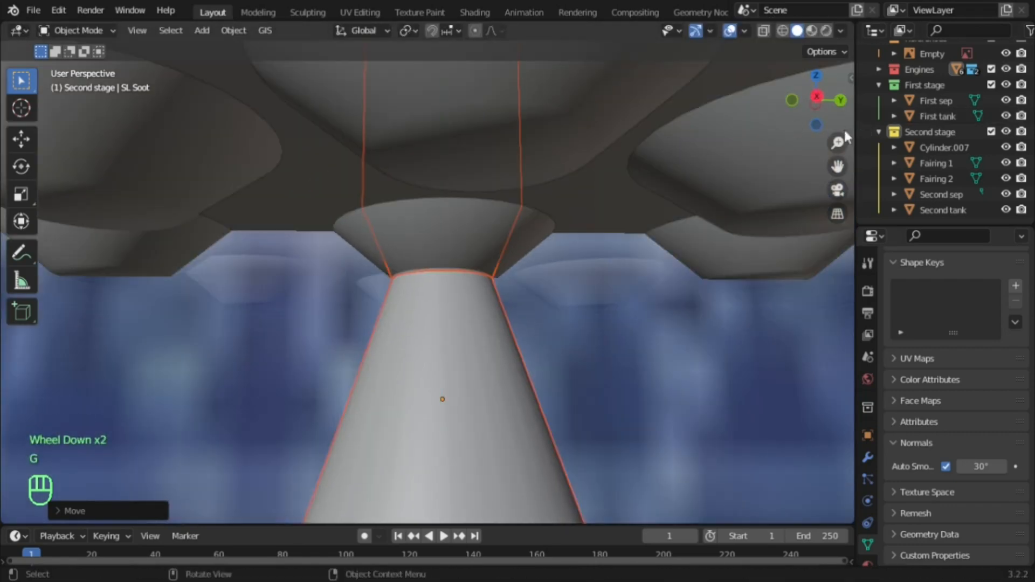
Duplicate the central engine and move the copy about 0.179 m along X over the neighbouring outer cup, working from below
left_click(816, 123)
scroll(593, 139, "down", 4)
middle_click_drag(586, 138, 567, 232)
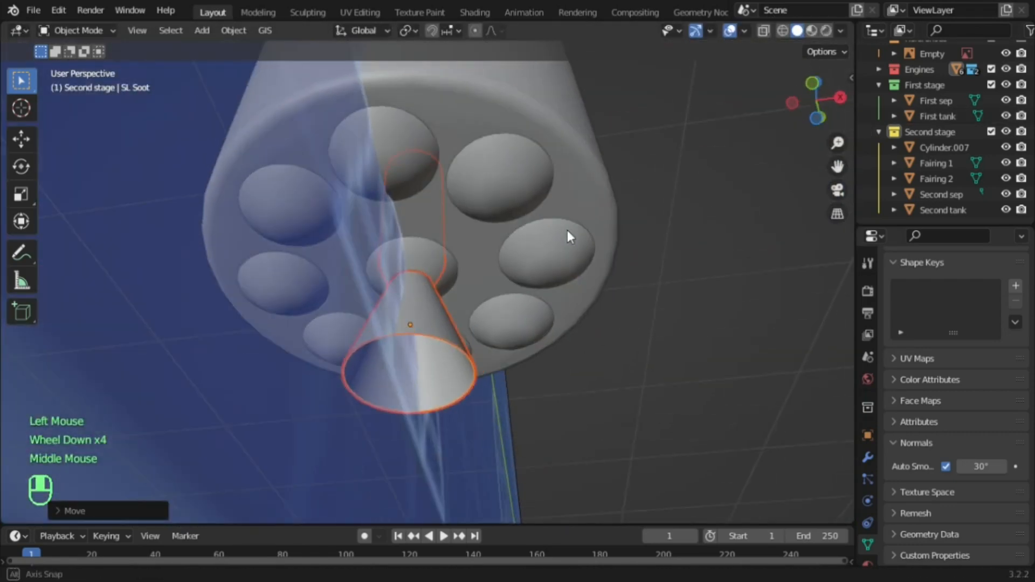
left_click(812, 121)
scroll(582, 210, "up", 3)
middle_click_drag(555, 240, 461, 227, "shift")
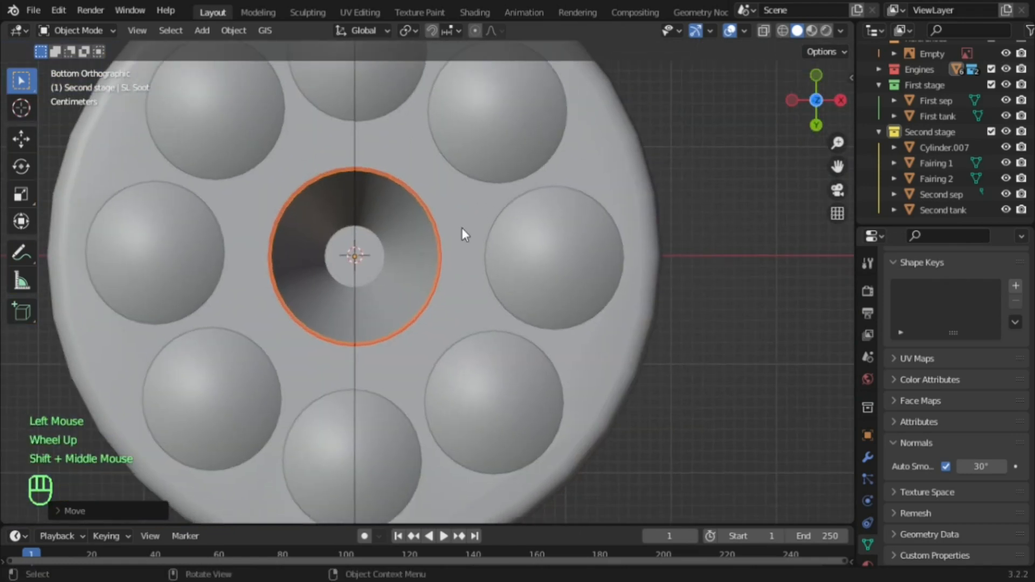
key("shift+d")
key("g")
key("x")
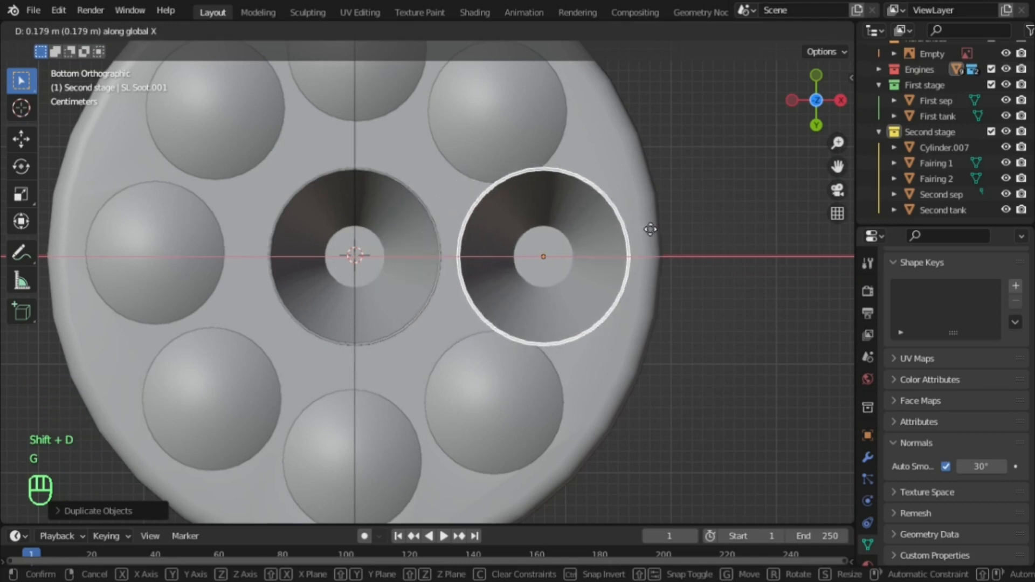
left_click(650, 230)
Shift the engine copy along X in front view to line its throat up with the outer cup's opening
middle_click_drag(651, 232, 642, 327)
middle_click_drag(657, 191, 585, 224, "shift")
scroll(585, 224, "up", 2)
left_click(817, 95)
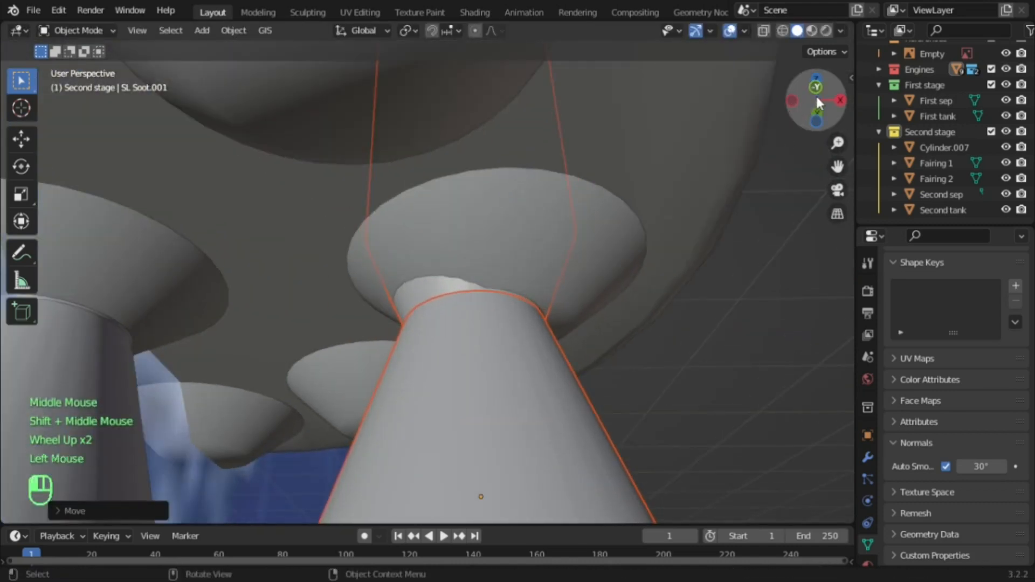
scroll(637, 291, "up", 1)
middle_click_drag(592, 356, 485, 222, "shift")
scroll(486, 222, "up", 3)
key("g")
key("x")
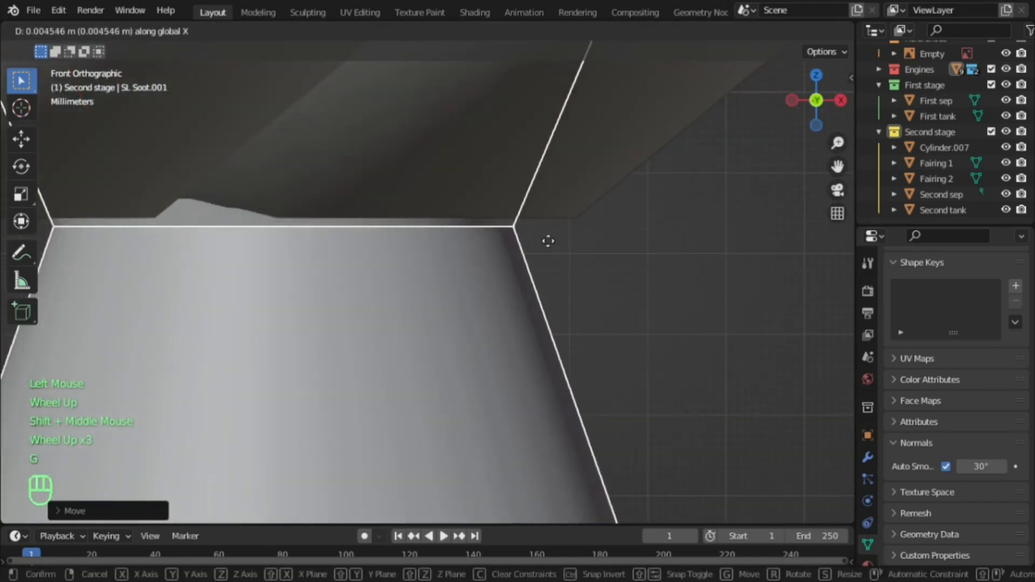
left_click(579, 242)
Check the outer engine's throat up close and nudge the copy slightly along X to centre it in the cup
middle_click_drag(581, 241, 561, 236)
scroll(572, 224, "up", 1)
scroll(573, 224, "down", 2)
scroll(561, 236, "up", 1)
key("g")
key("x")
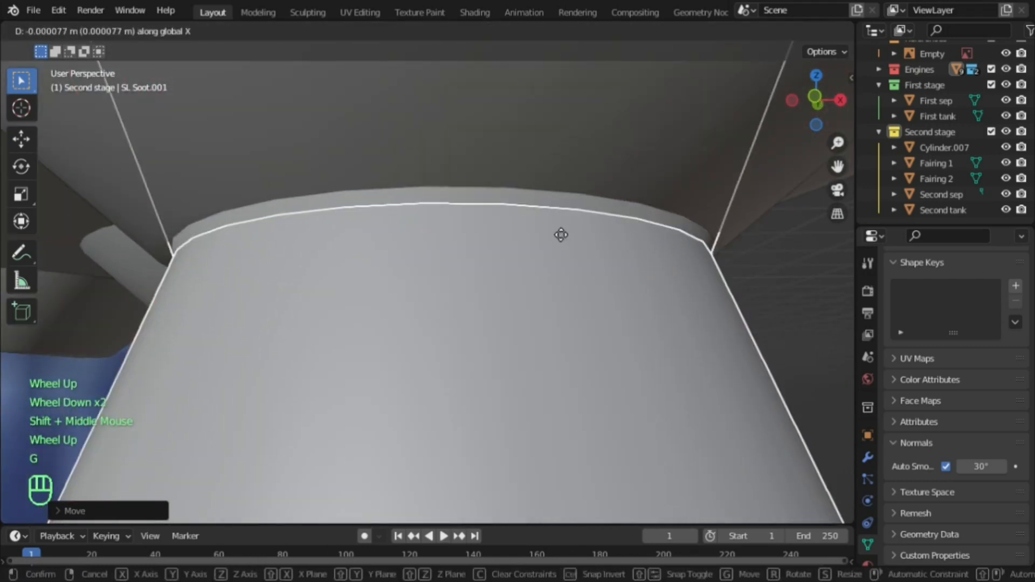
left_click(562, 235)
Show the whole engine ring from below and open the Set Origin options for the outer engine copy
scroll(561, 235, "down", 2)
left_click(816, 125)
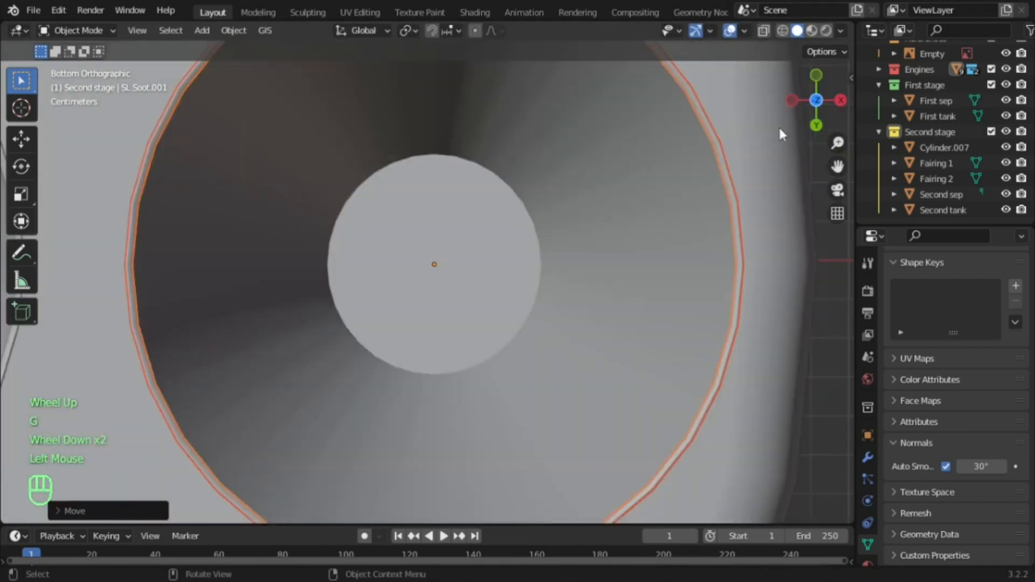
scroll(549, 137, "down", 6)
middle_click_drag(215, 39, 234, 63, "shift")
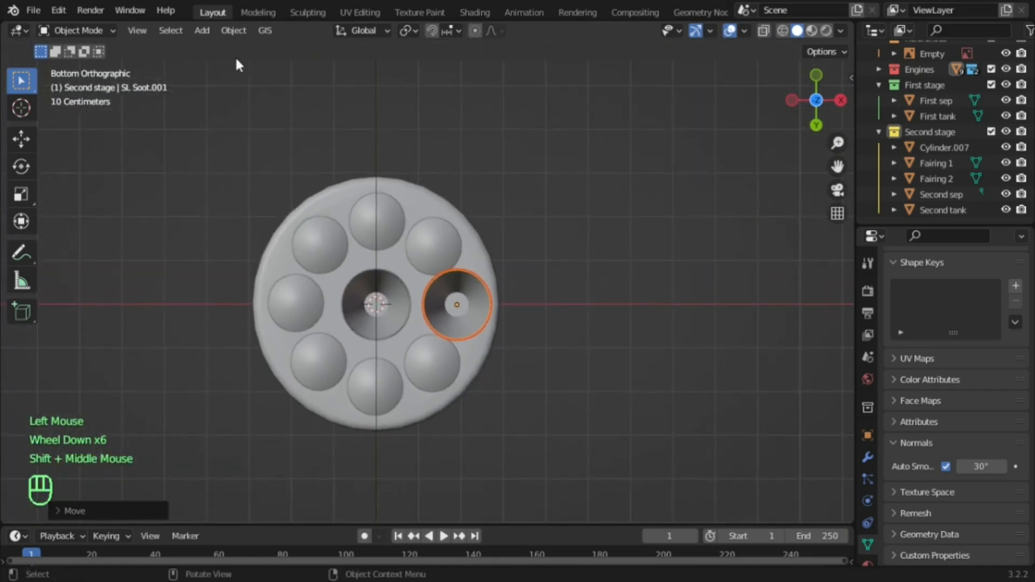
left_click(234, 30)
mouse_move(257, 65)
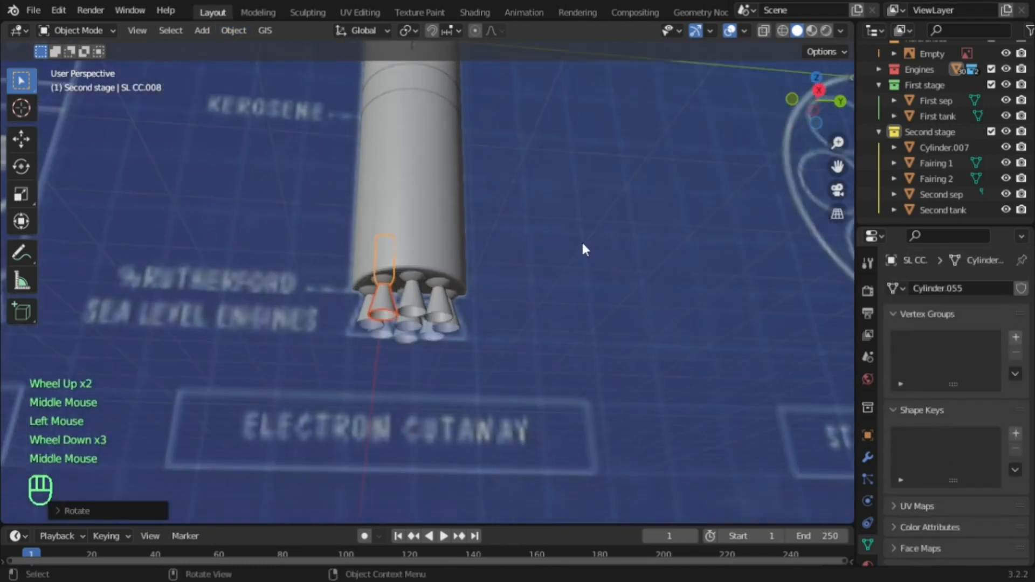
Examine the ring of engines from several angles and compare it with the blueprint in wireframe shading
middle_click_drag(581, 244, 527, 239)
scroll(527, 240, "down", 2)
scroll(474, 306, "up", 5)
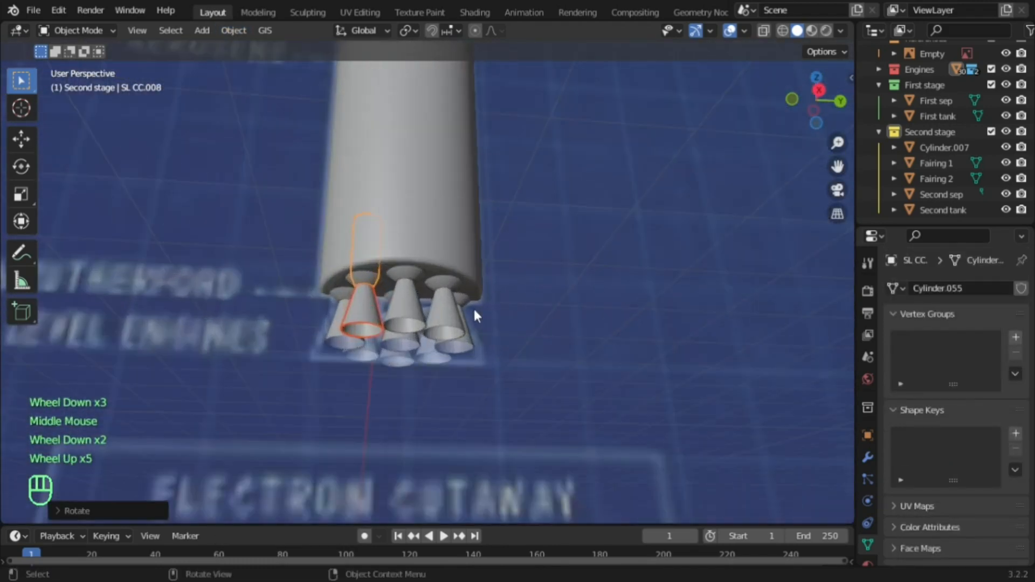
middle_click_drag(457, 294, 529, 211)
scroll(663, 326, "up", 3)
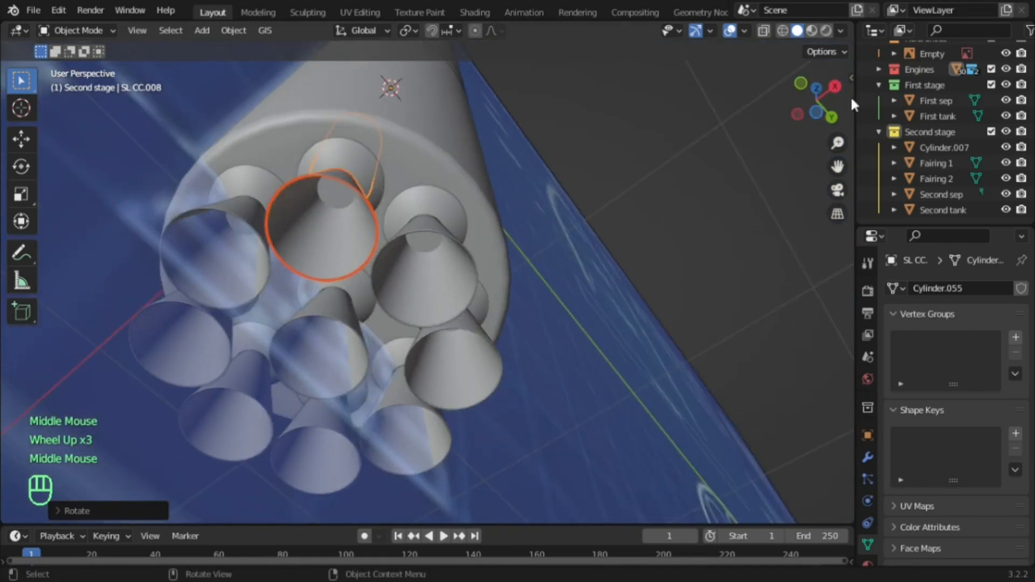
left_click(836, 87)
left_click(783, 31)
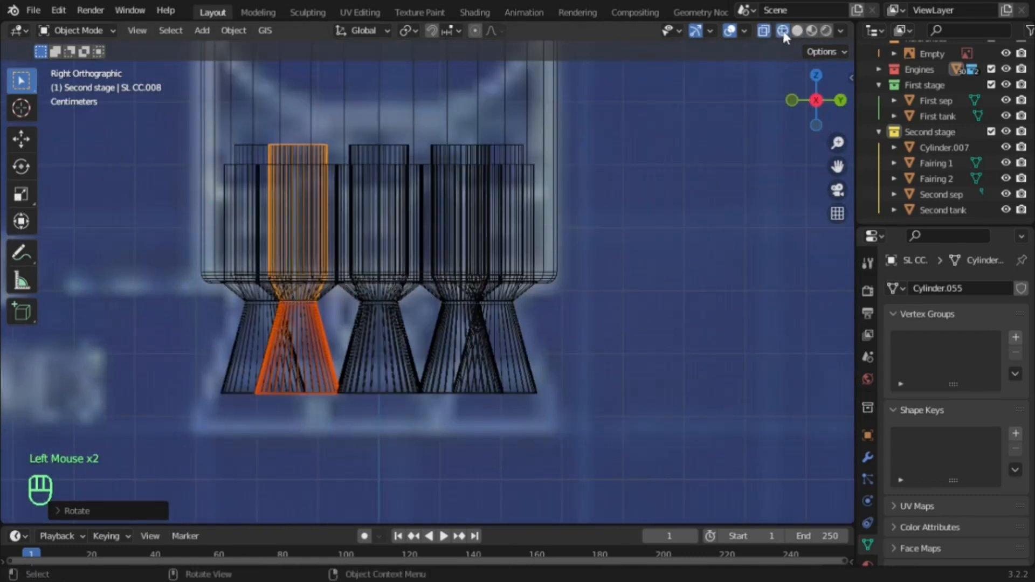
scroll(285, 218, "down", 3)
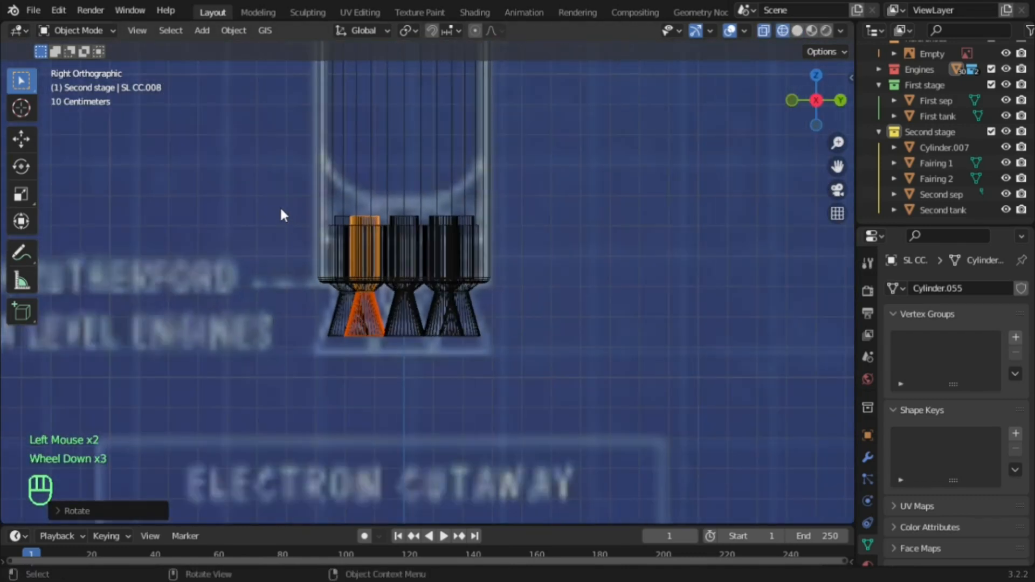
middle_click_drag(282, 215, 533, 292)
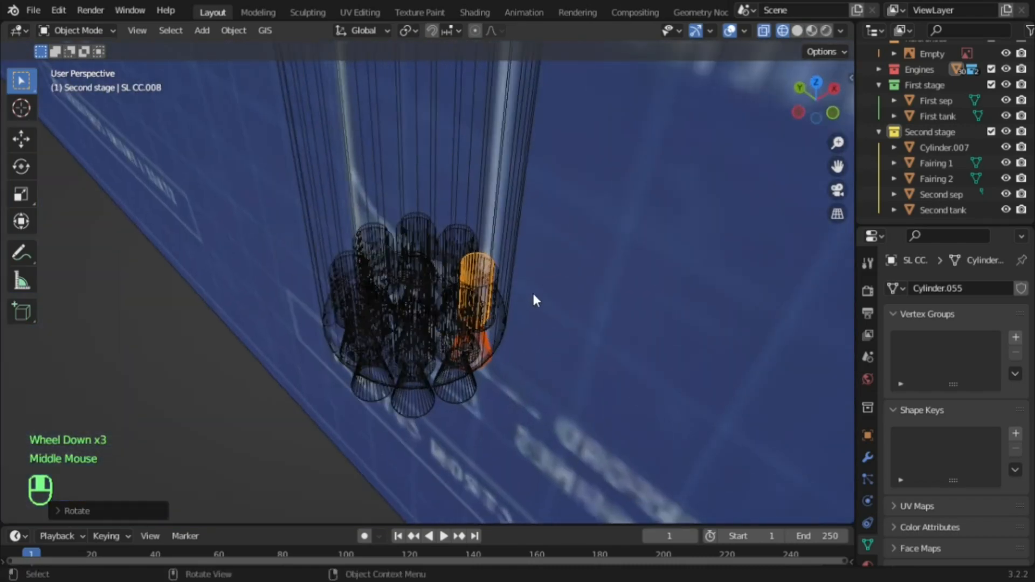
scroll(532, 293, "up", 3)
middle_click_drag(618, 291, 697, 262)
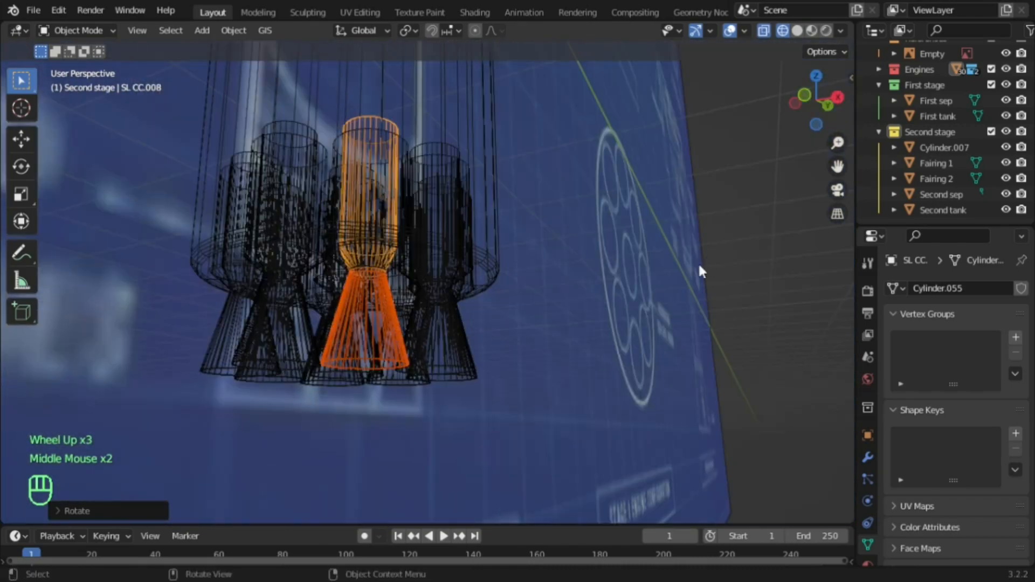
left_click(837, 98)
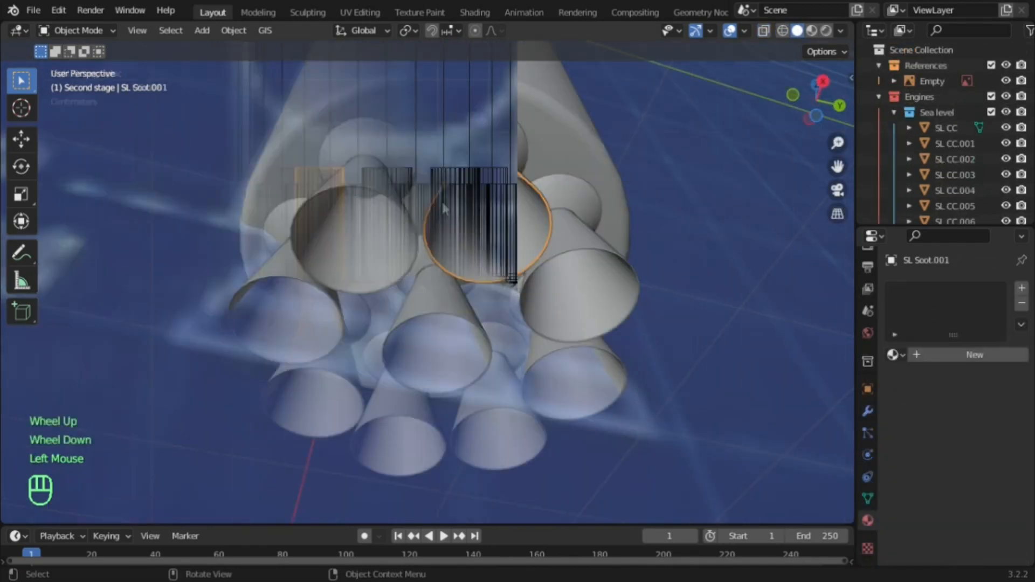
Inspect the solid-shaded nozzles and their cups from the side and from below
middle_click_drag(431, 216, 486, 224)
scroll(544, 189, "down", 2)
scroll(467, 274, "down", 5)
scroll(469, 277, "up", 3)
scroll(536, 242, "up", 3)
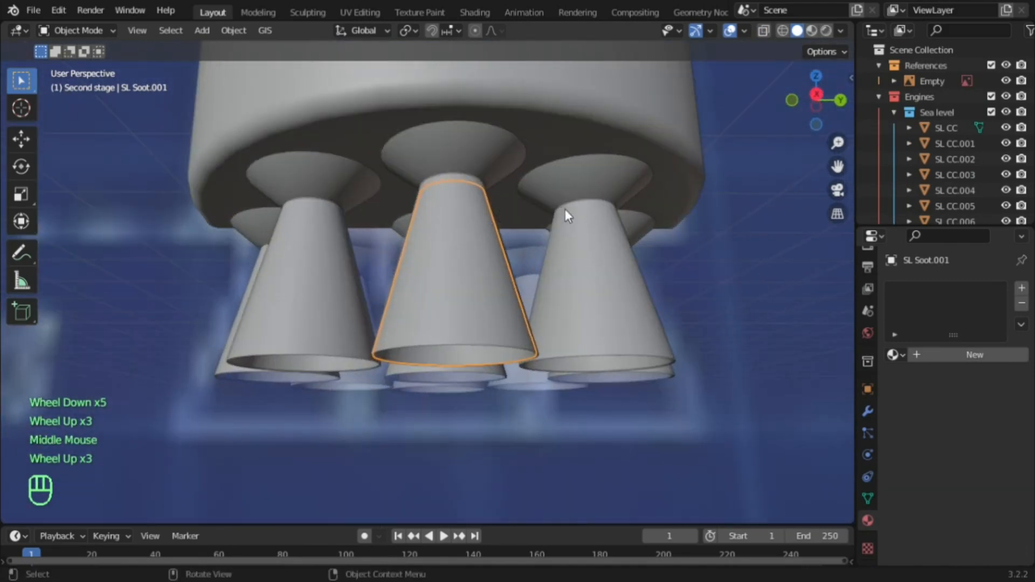
middle_click_drag(565, 210, 557, 237)
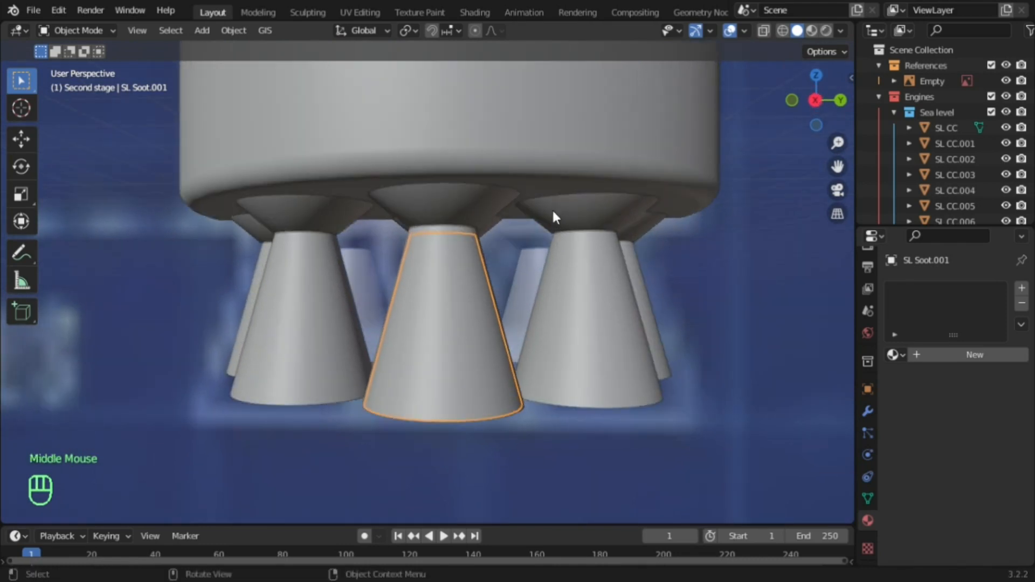
middle_click_drag(600, 341, 487, 206)
middle_click_drag(485, 165, 492, 302)
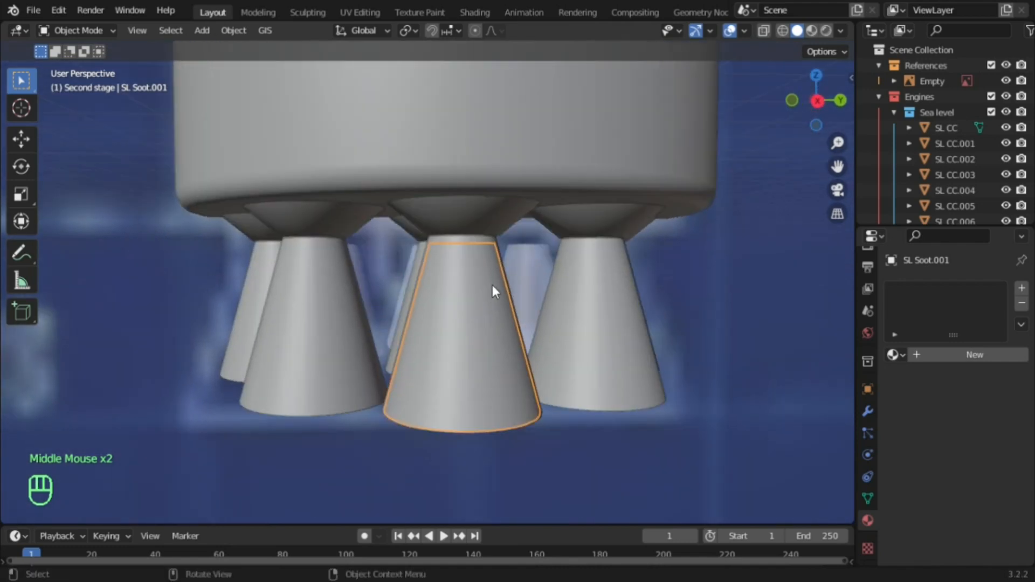
middle_click_drag(493, 285, 551, 171)
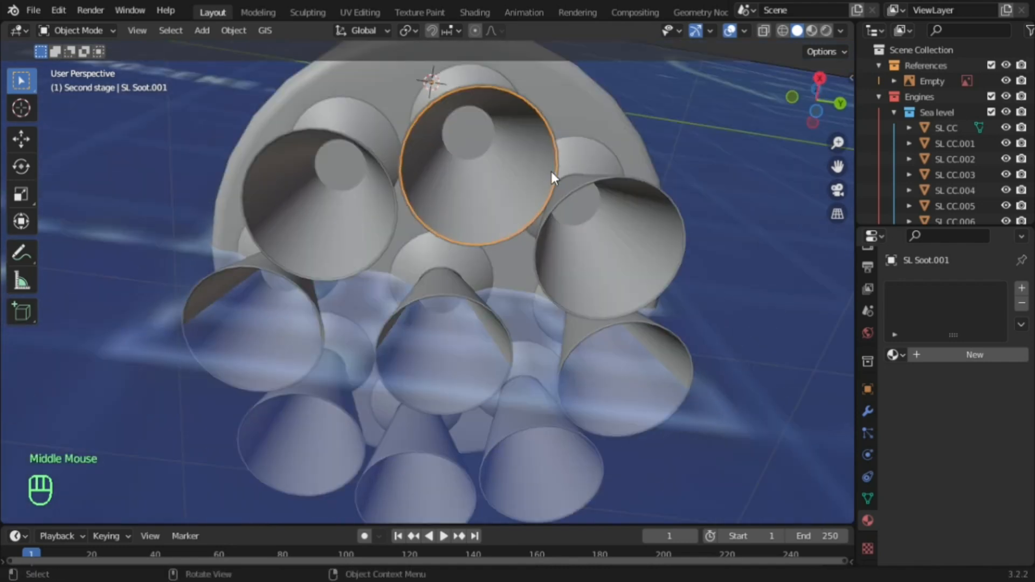
scroll(537, 176, "down", 1)
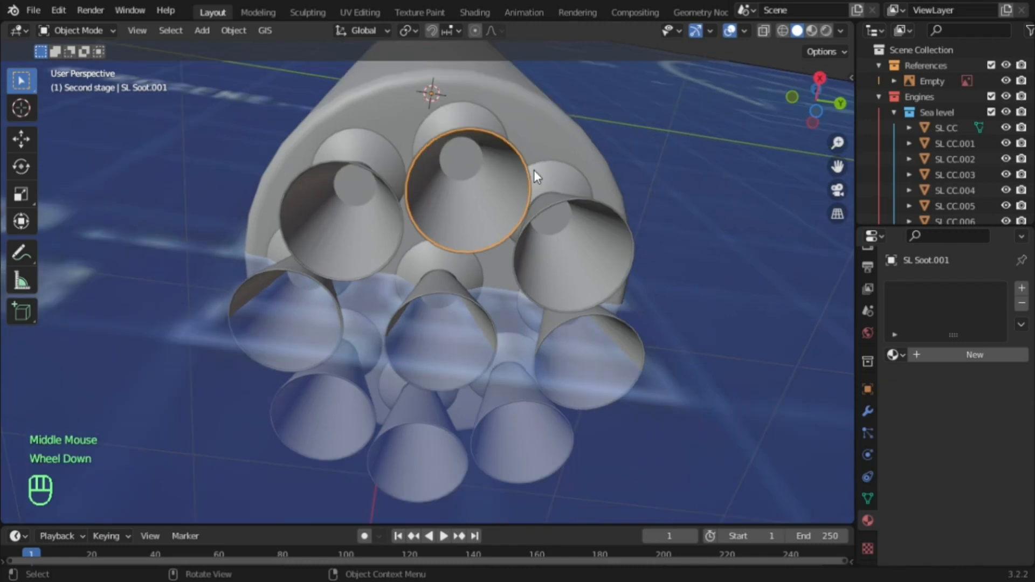
scroll(534, 171, "down", 2)
middle_click_drag(534, 171, 556, 223)
scroll(556, 223, "down", 2)
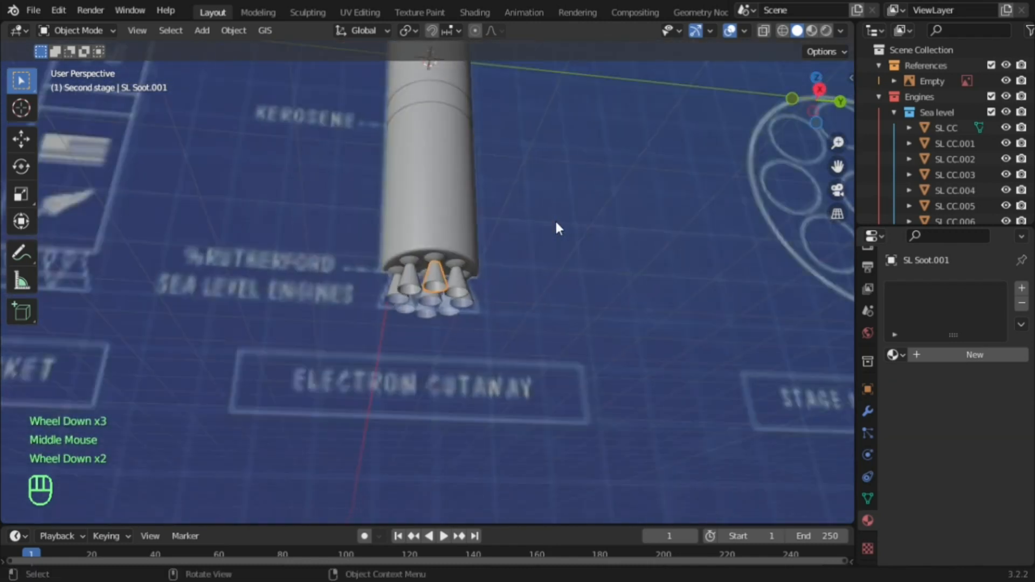
Examine the full rocket from the engines up to the fairing against the blueprint
scroll(557, 223, "down", 4)
middle_click_drag(502, 203, 487, 274, "shift")
scroll(487, 272, "up", 1)
middle_click_drag(532, 319, 512, 309, "shift")
scroll(628, 131, "up", 2)
scroll(615, 159, "down", 2)
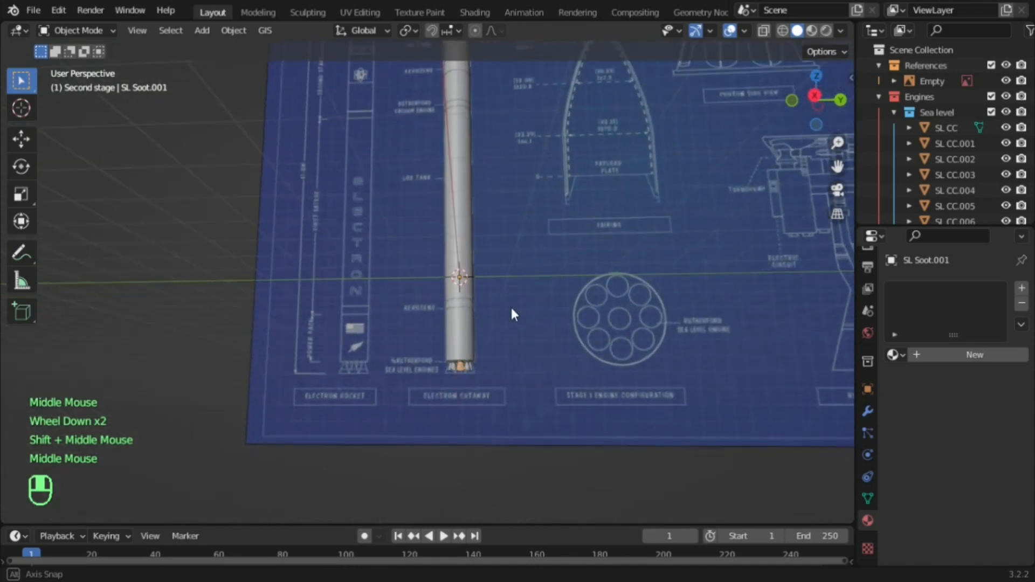
scroll(512, 297, "down", 3)
middle_click_drag(503, 222, 571, 364, "shift")
scroll(480, 348, "up", 3)
scroll(527, 384, "down", 2)
scroll(628, 354, "up", 2)
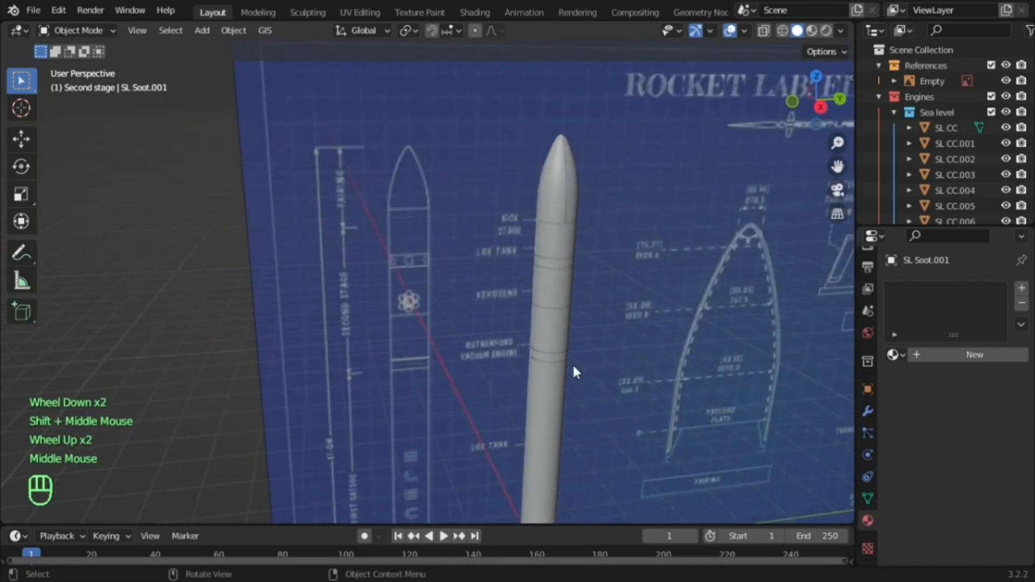
scroll(506, 352, "down", 2)
middle_click_drag(506, 353, 503, 279, "shift")
scroll(504, 277, "up", 4)
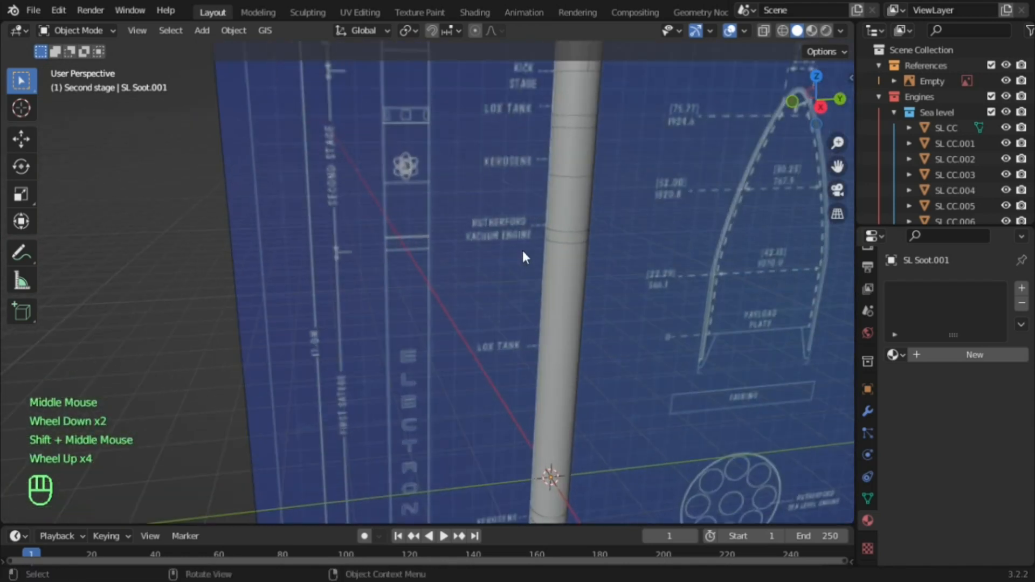
Compare the rocket's engine section with the blueprint's Electron Rocket drawing and view the whole sheet
scroll(493, 286, "down", 3)
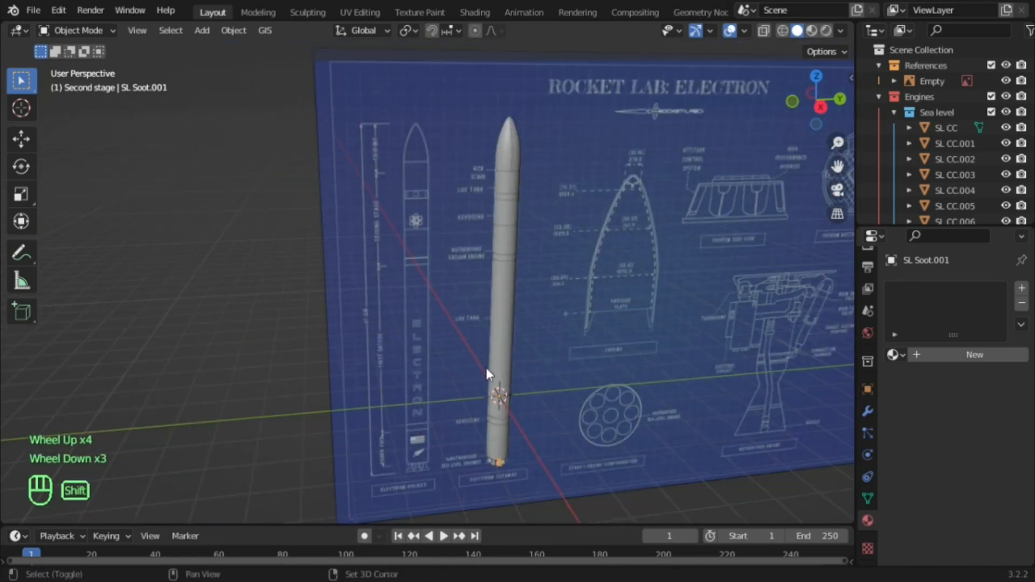
middle_click_drag(486, 368, 478, 306, "shift")
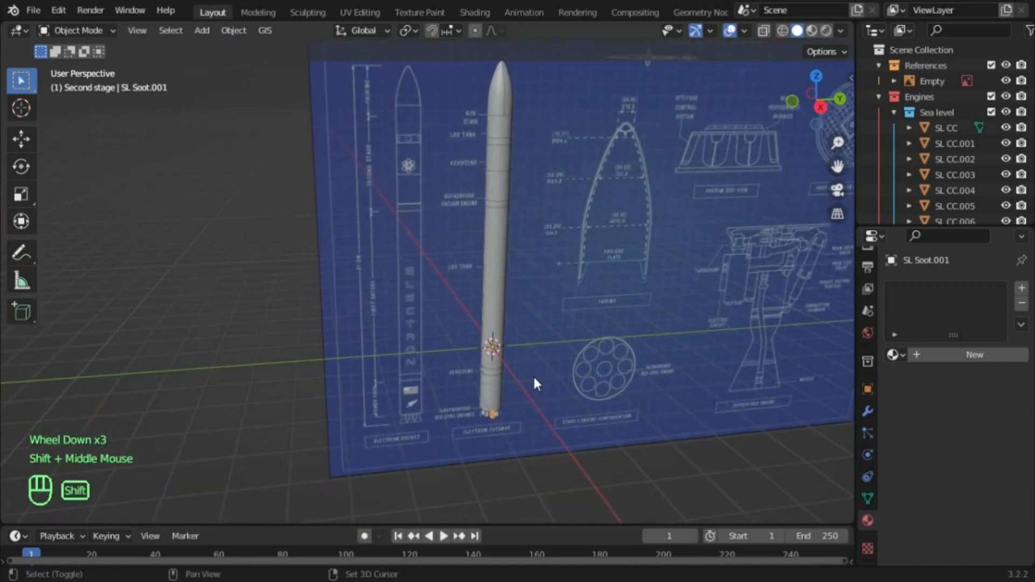
middle_click_drag(533, 376, 508, 241, "shift")
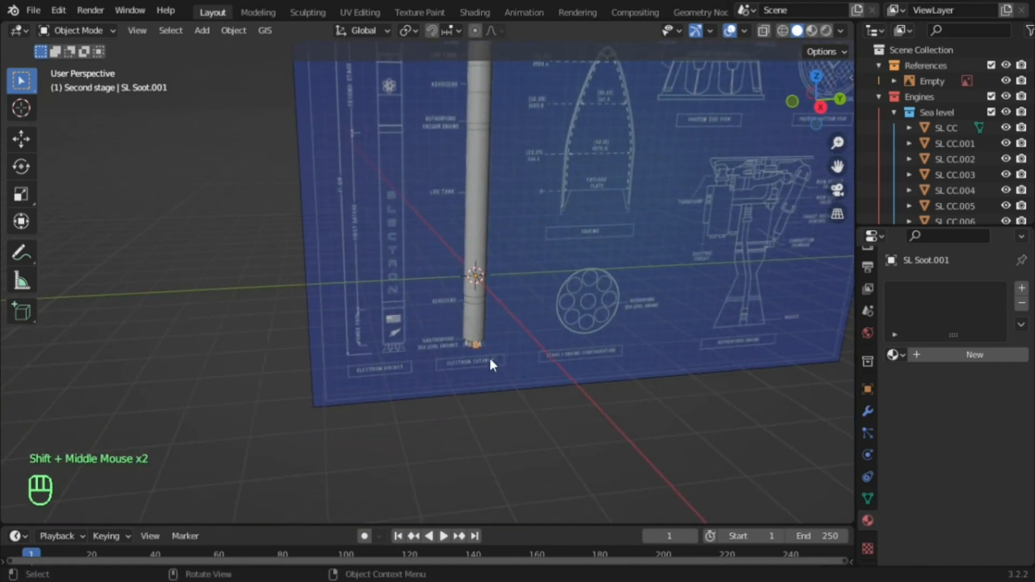
scroll(591, 202, "up", 4)
middle_click_drag(490, 356, 396, 384, "shift")
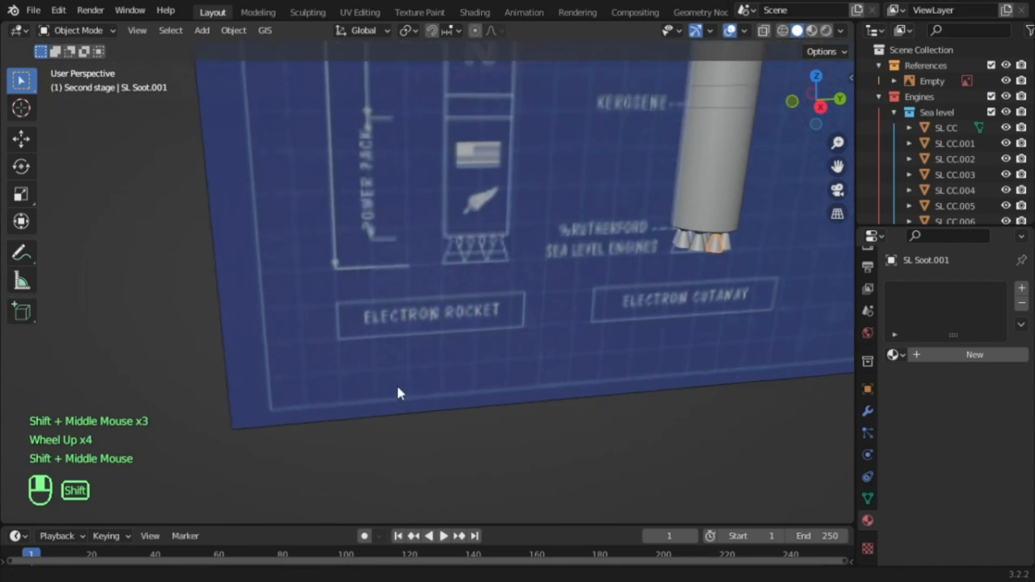
scroll(415, 345, "down", 7)
scroll(474, 189, "up", 1, "shift")
middle_click_drag(475, 189, 447, 294, "shift")
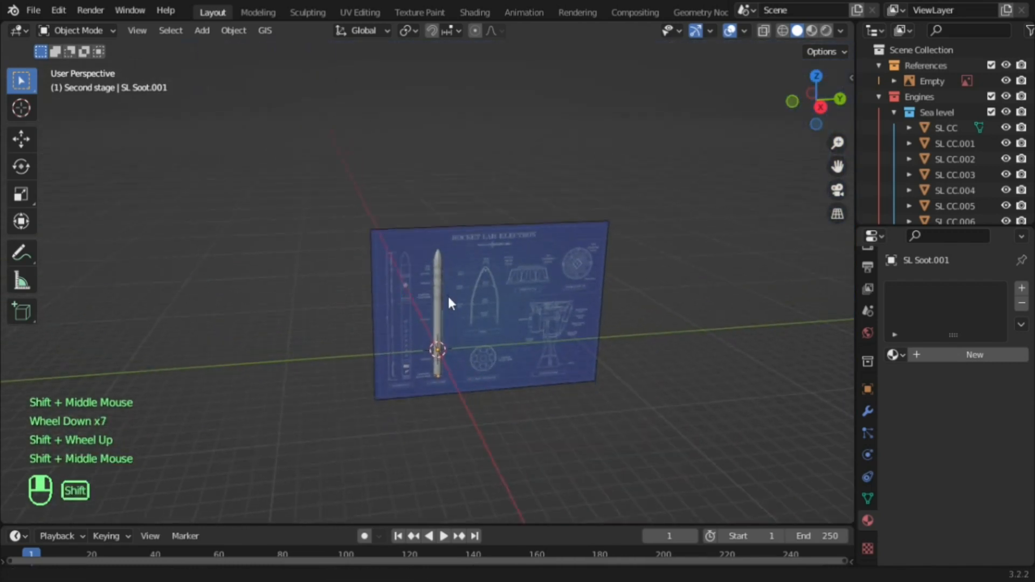
Delete the blueprint reference image behind the rocket
scroll(448, 295, "down", 1)
scroll(471, 276, "up", 3)
left_click(592, 173)
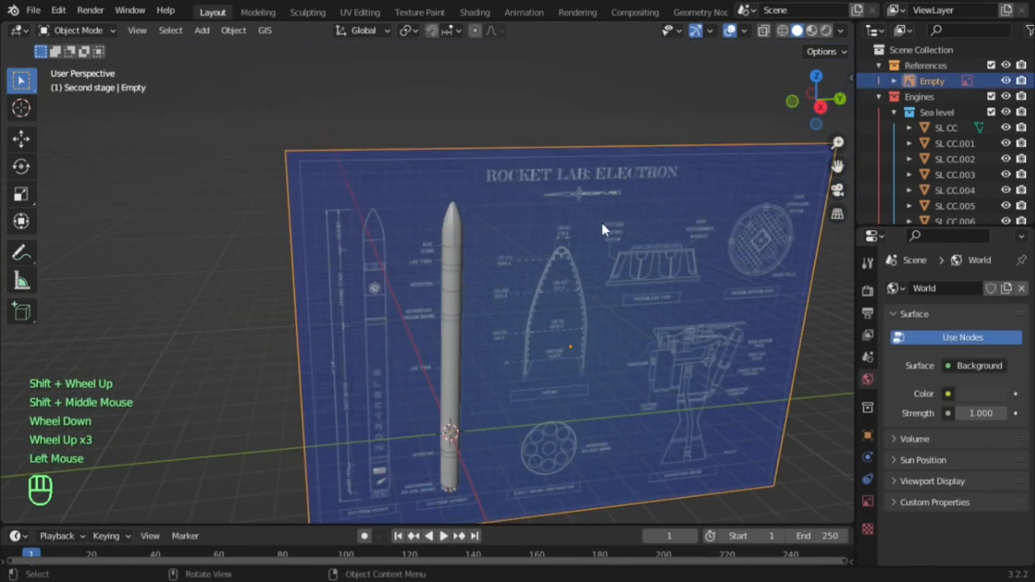
scroll(513, 347, "down", 4)
key("x")
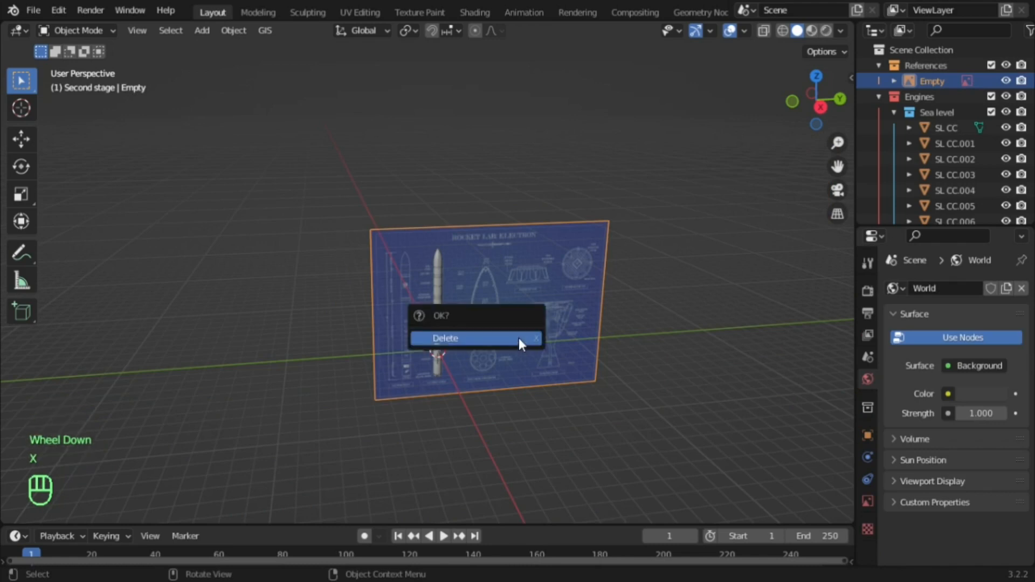
left_click(519, 338)
Delete the empty References collection from the scene
scroll(522, 309, "up", 3)
middle_click_drag(522, 310, 503, 242, "shift")
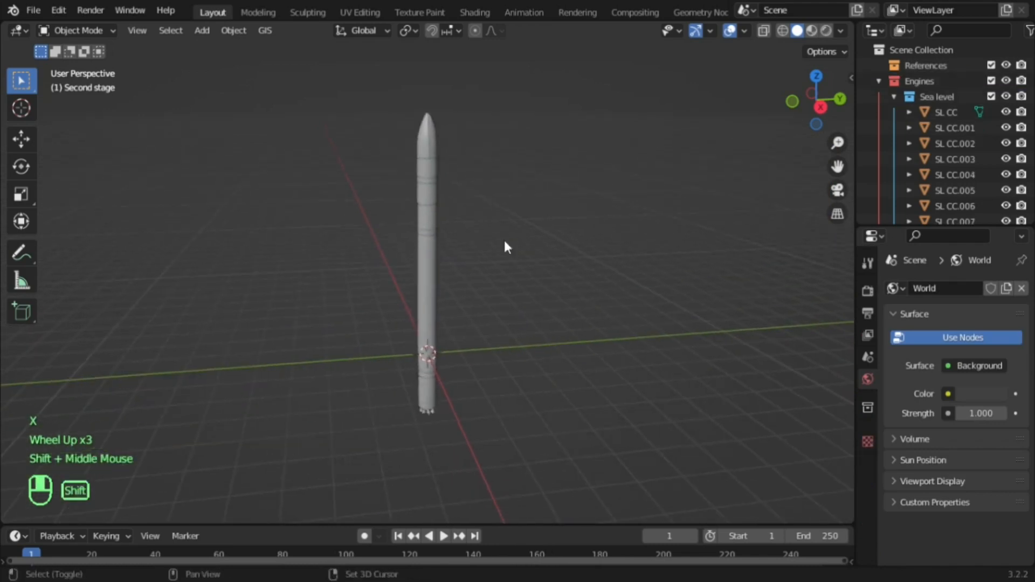
scroll(498, 232, "up", 2)
scroll(487, 257, "down", 2)
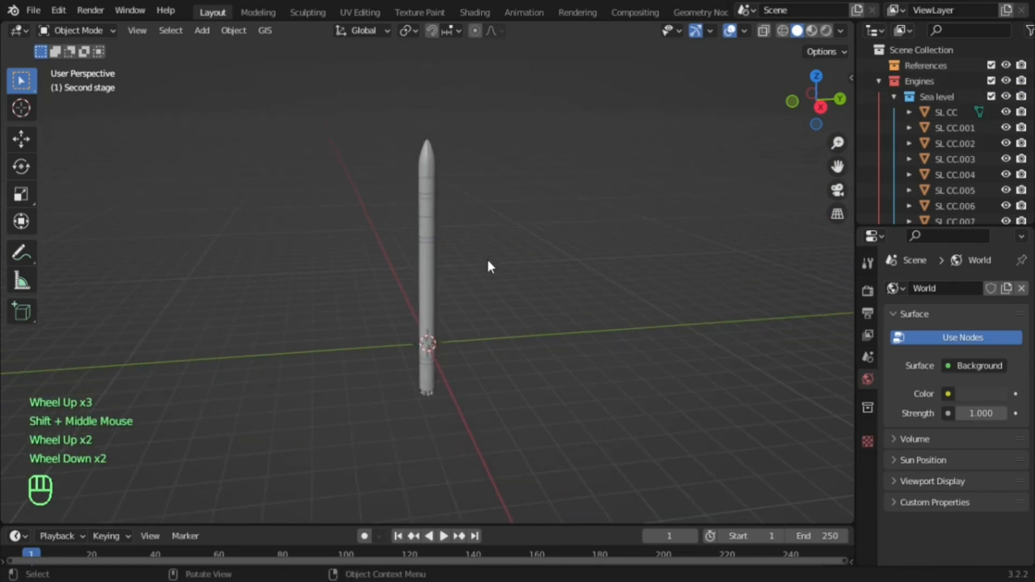
scroll(487, 257, "up", 1, "shift")
middle_click_drag(486, 258, 662, 214, "shift")
scroll(661, 243, "up", 1)
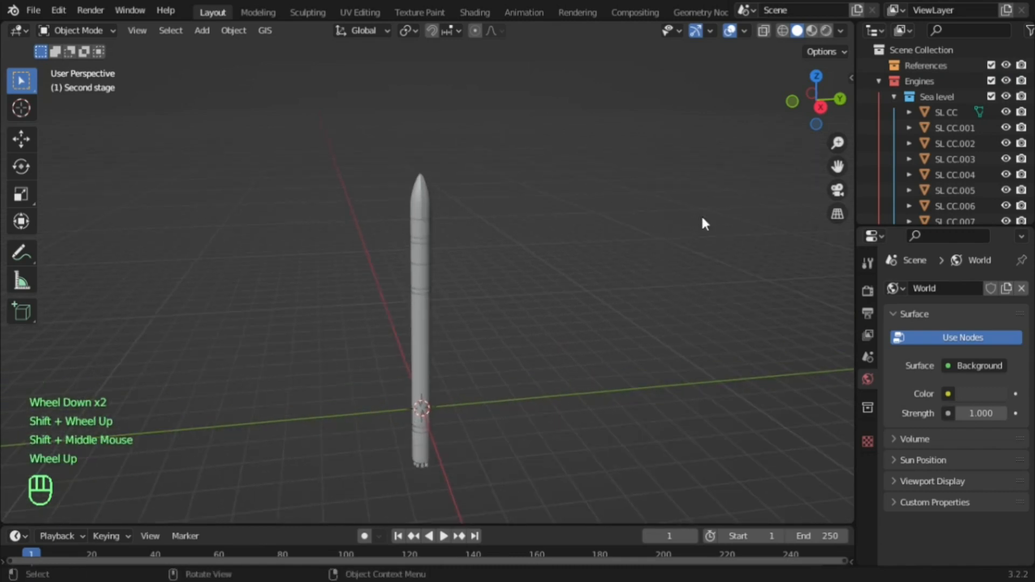
left_click(934, 62)
right_click(616, 216)
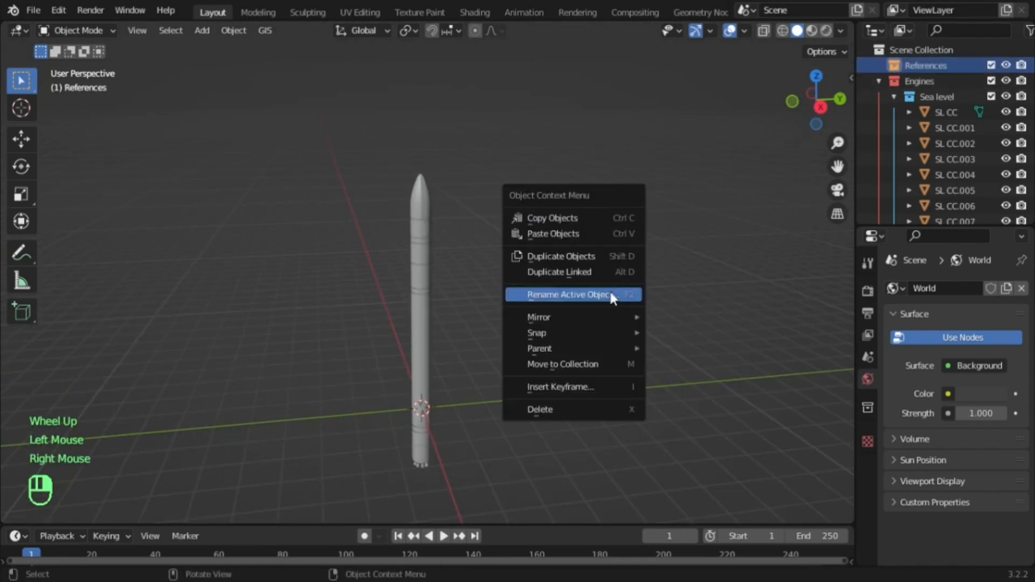
mouse_move(597, 324)
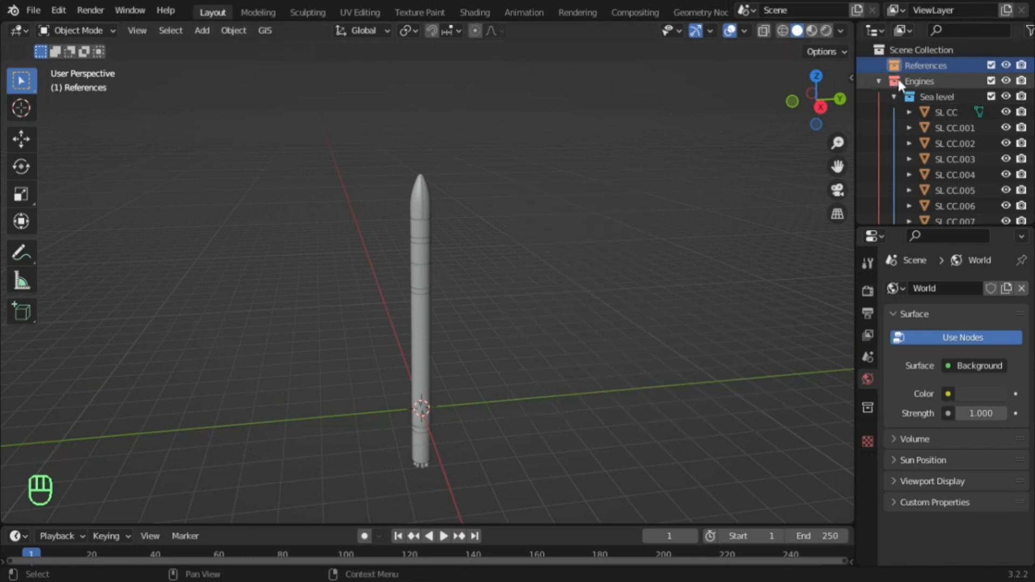
right_click(900, 63)
left_click(871, 131)
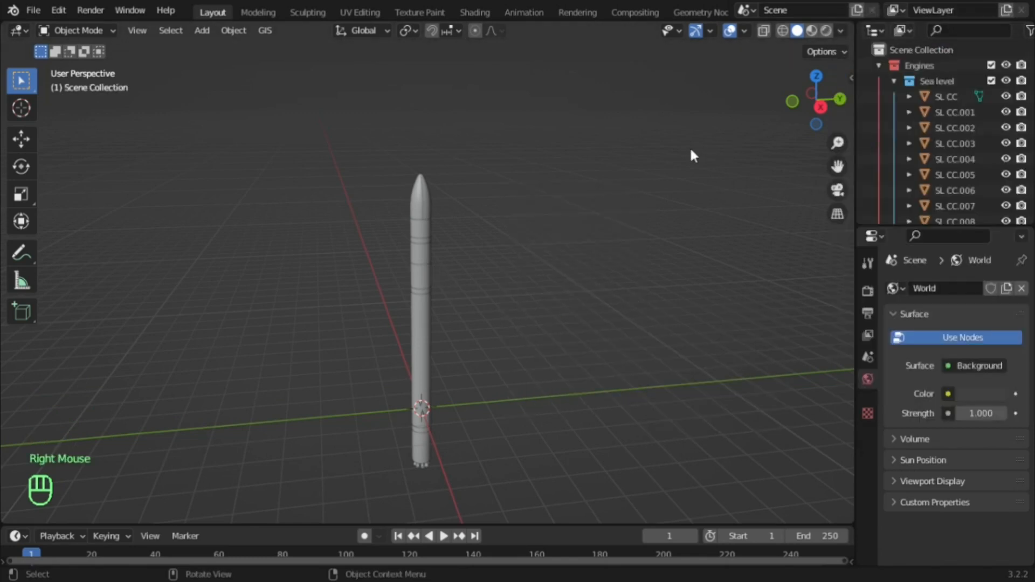
Switch the viewport to Material Preview shading with the whole rocket in view
scroll(617, 204, "down", 3)
middle_click_drag(617, 205, 626, 209, "shift")
scroll(629, 190, "up", 2)
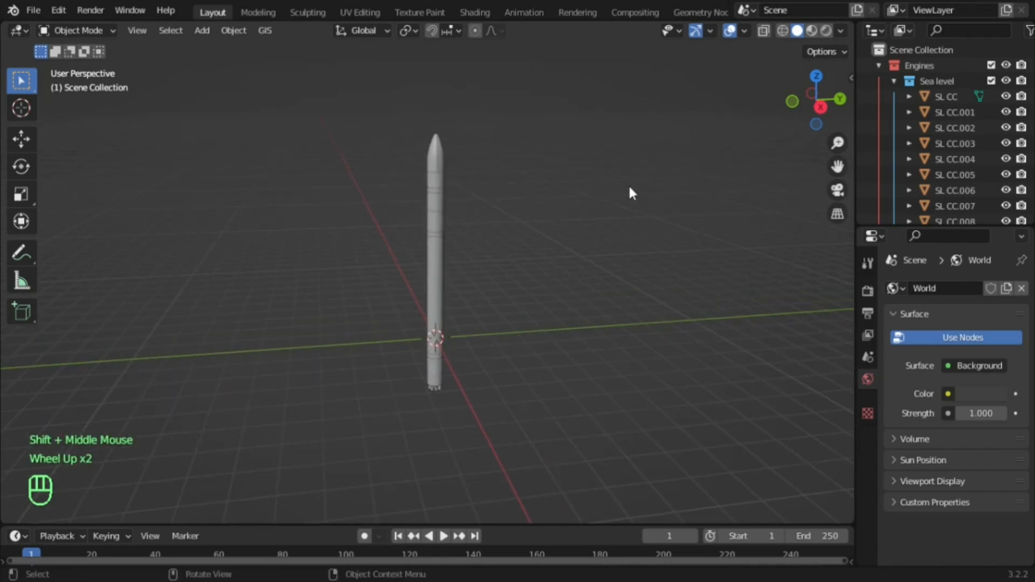
left_click(813, 30)
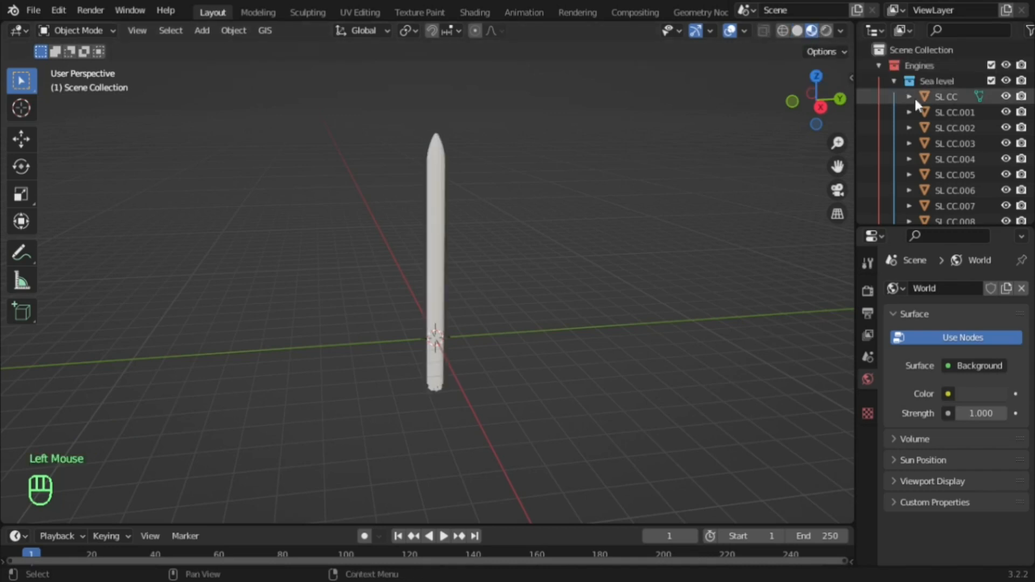
Collapse the Sea level, Vacuum, First stage and Second stage collections in the scene hierarchy
scroll(926, 98, "down", 5)
scroll(922, 98, "down", 2)
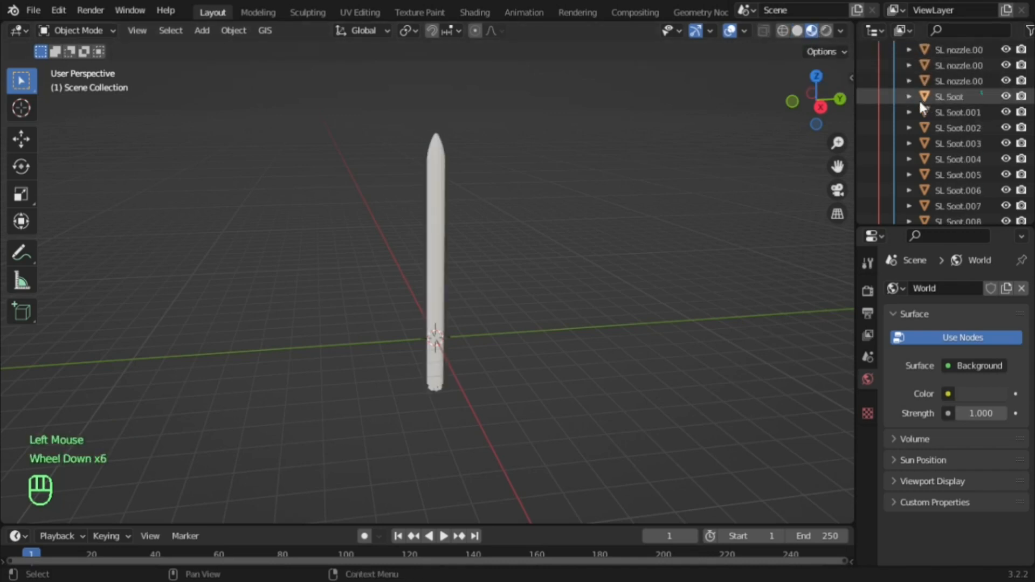
scroll(919, 98, "up", 4)
scroll(918, 99, "up", 4)
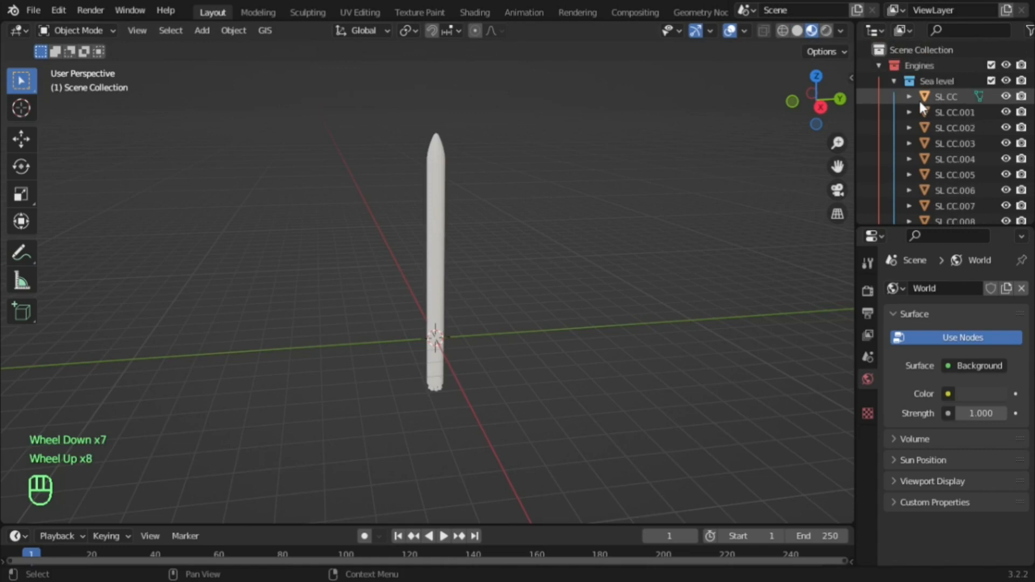
left_click(892, 81)
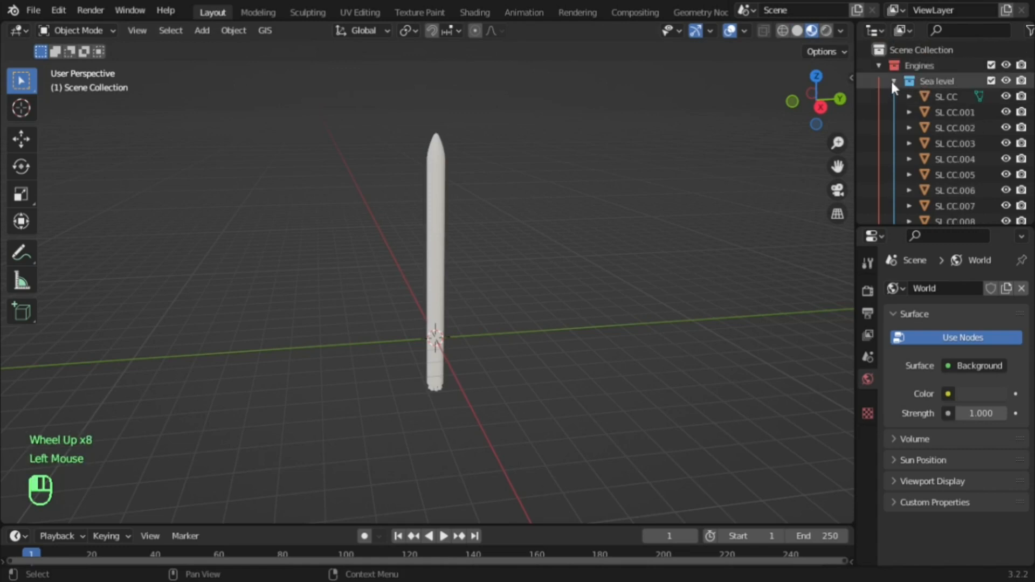
scroll(494, 220, "up", 3)
left_click(894, 96)
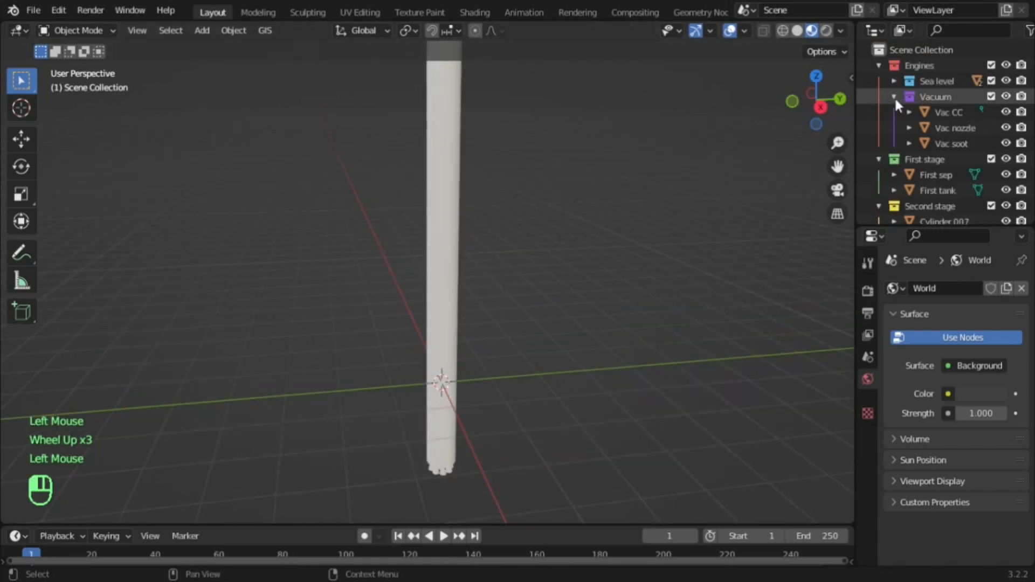
left_click(879, 112)
left_click(878, 128)
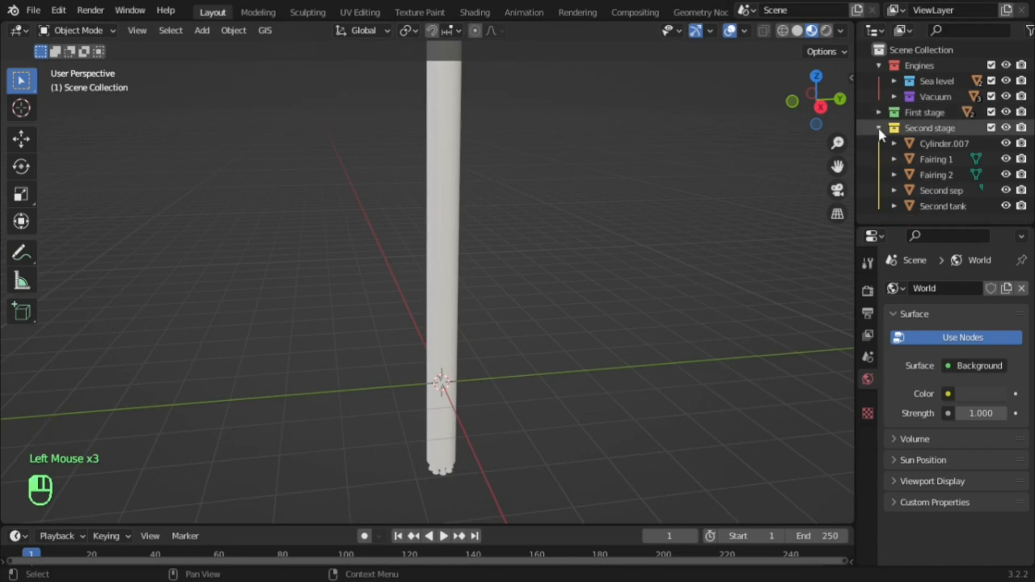
Examine the rocket's base and sea-level engine nozzles from below in Material Preview
scroll(641, 181, "down", 2)
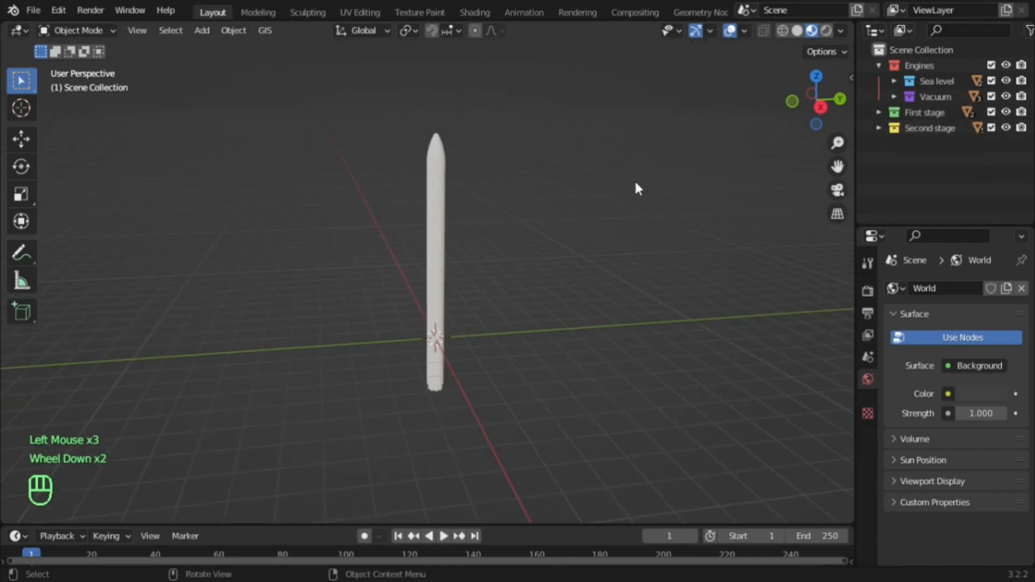
scroll(634, 173, "up", 3)
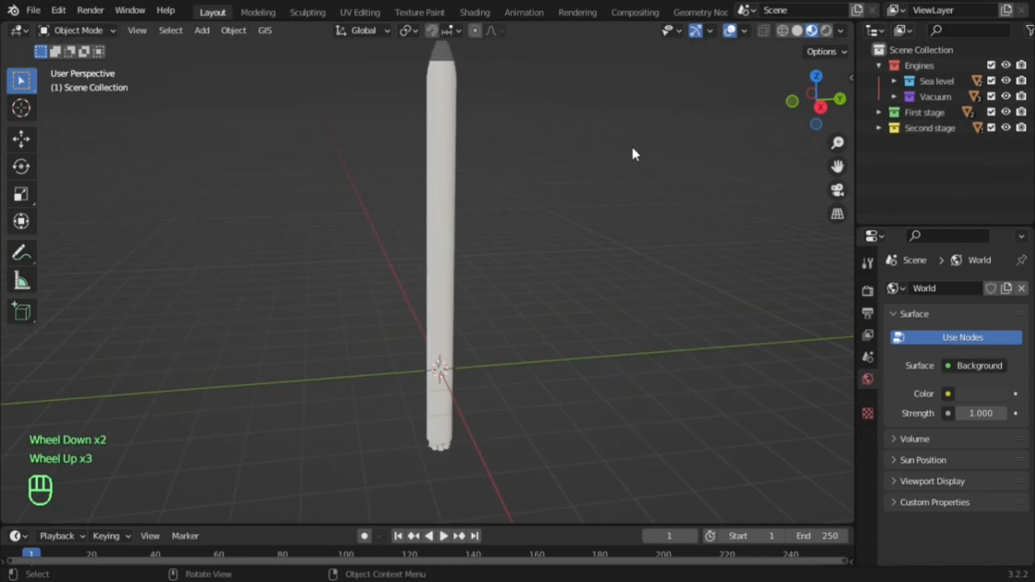
middle_click_drag(636, 405, 595, 206, "shift")
scroll(593, 207, "up", 3)
middle_click_drag(571, 253, 553, 283)
scroll(553, 283, "down", 2)
middle_click_drag(503, 368, 585, 247, "shift")
scroll(586, 247, "up", 2)
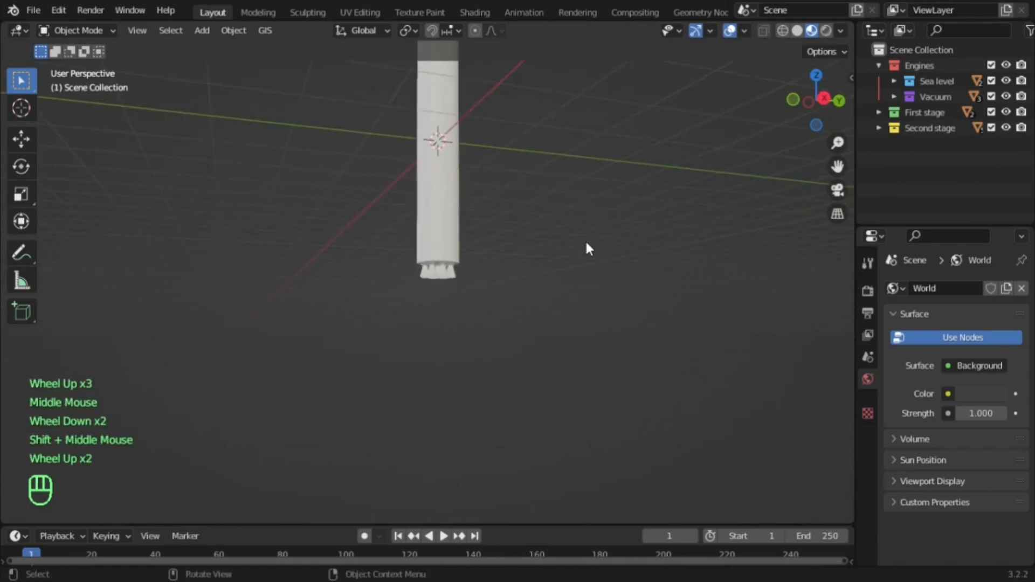
scroll(585, 239, "up", 2)
scroll(507, 231, "up", 4)
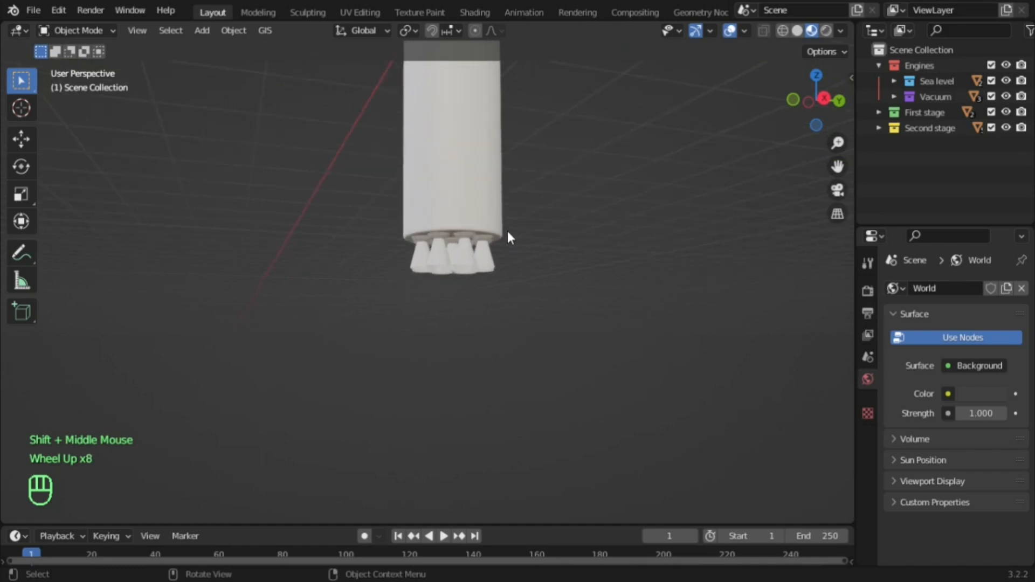
scroll(491, 222, "up", 1)
scroll(482, 219, "down", 7)
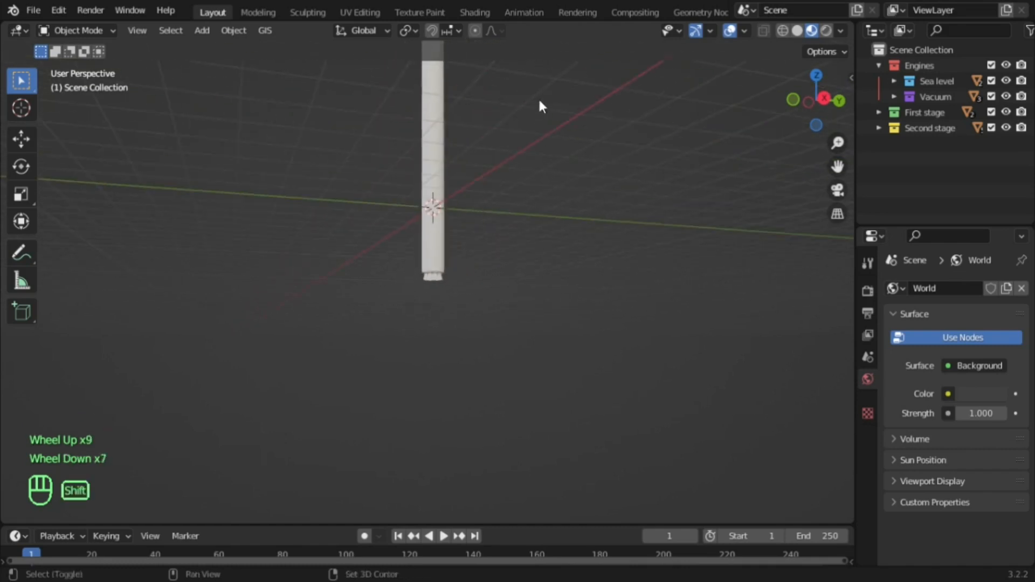
Select the first stage tank and inspect its extent along the rocket from several angles
middle_click_drag(542, 105, 605, 226, "shift")
scroll(605, 227, "up", 3)
left_click(455, 366)
middle_click_drag(507, 379, 518, 348, "shift")
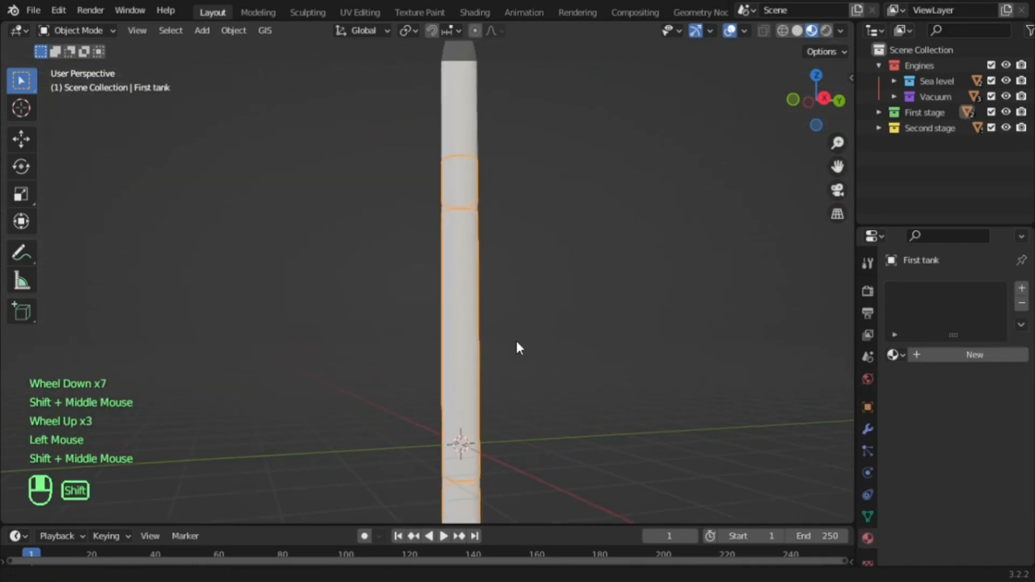
scroll(516, 346, "up", 2)
middle_click_drag(553, 317, 495, 330)
scroll(555, 300, "down", 3)
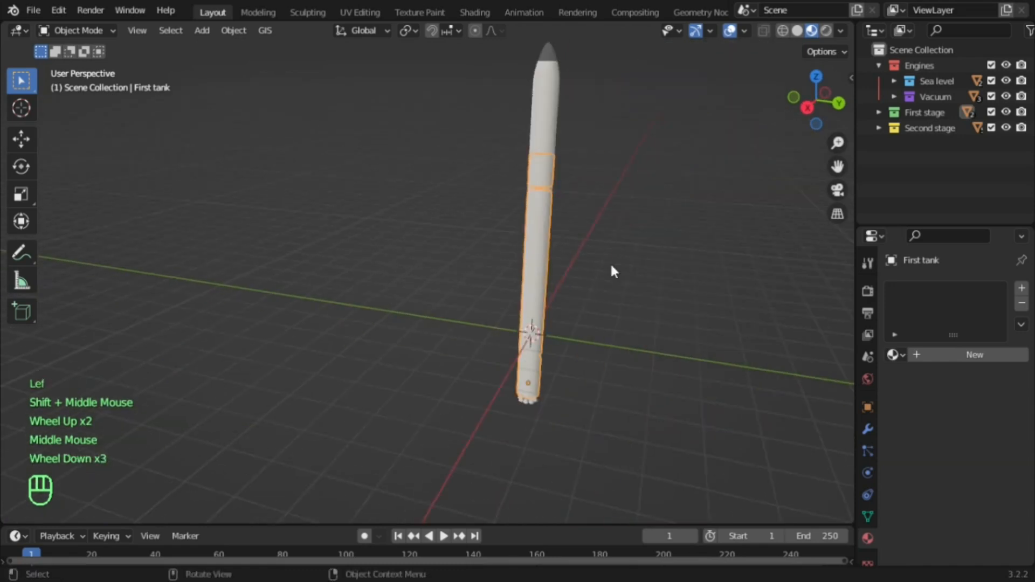
middle_click_drag(611, 266, 501, 376, "shift")
scroll(501, 377, "up", 2)
middle_click_drag(499, 227, 572, 255, "shift")
scroll(467, 358, "up", 1)
Select the first stage tank again and add a new material to it
left_click(468, 247)
left_click(475, 208)
scroll(473, 336, "up", 1, "shift")
left_click(473, 357)
scroll(472, 364, "down", 3)
scroll(582, 259, "up", 2)
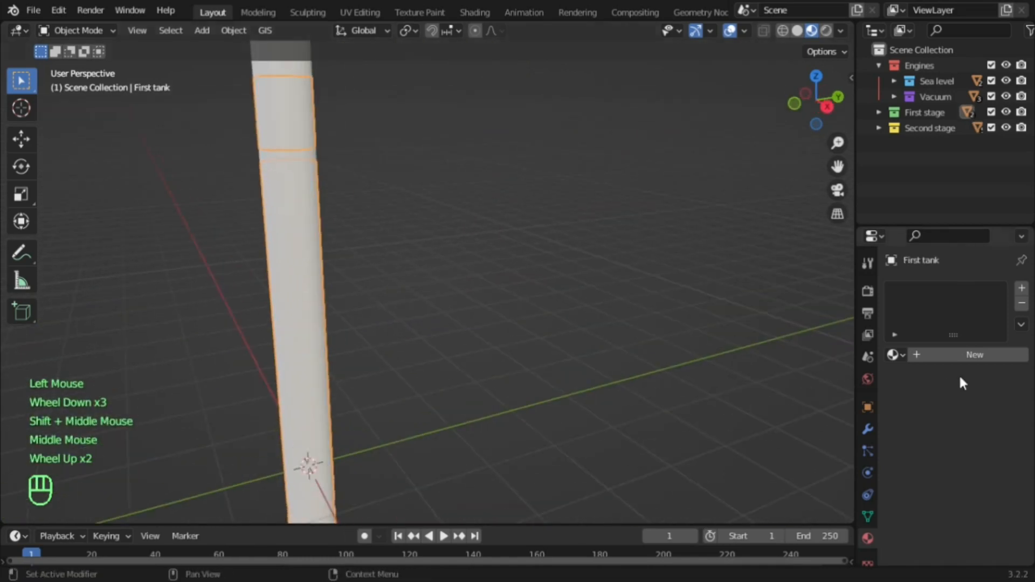
left_click(986, 354)
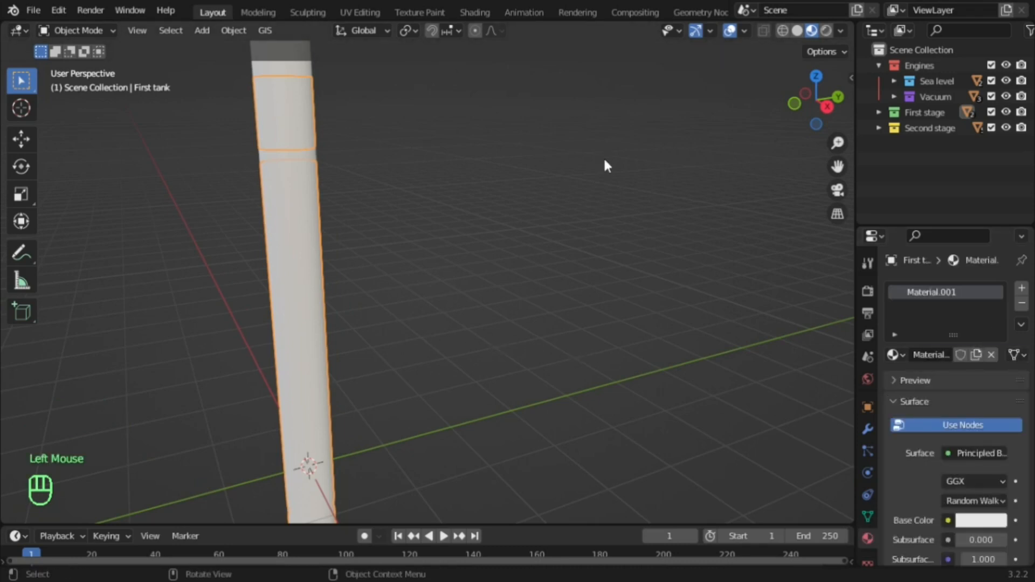
Examine the rocket from fairing to engines and look through the tank material's surface settings
scroll(526, 289, "down", 1)
middle_click_drag(526, 288, 674, 231, "shift")
scroll(527, 288, "down", 2)
scroll(594, 247, "up", 3)
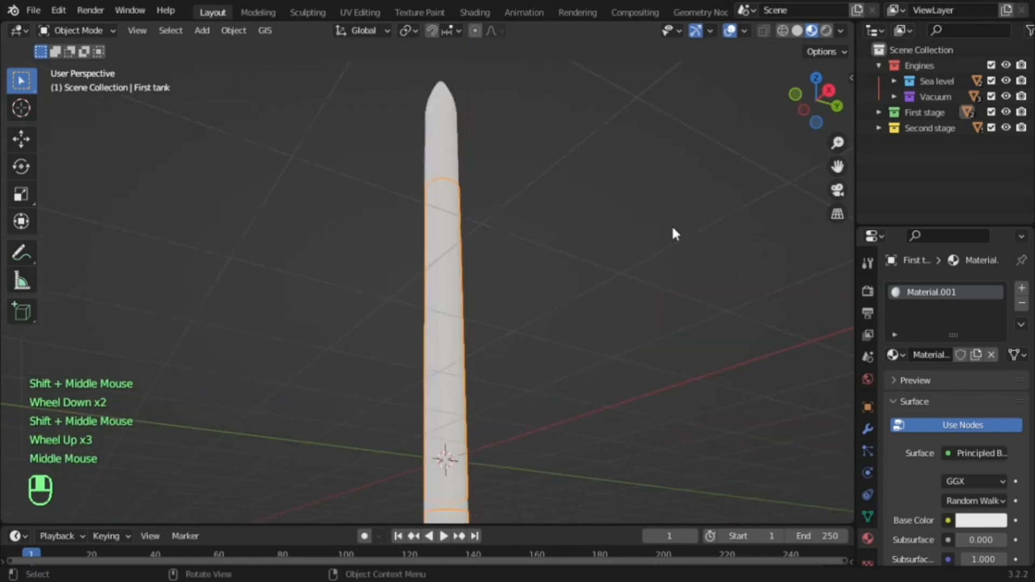
scroll(702, 476, "down", 2)
middle_click_drag(702, 476, 736, 362, "shift")
scroll(926, 484, "down", 6)
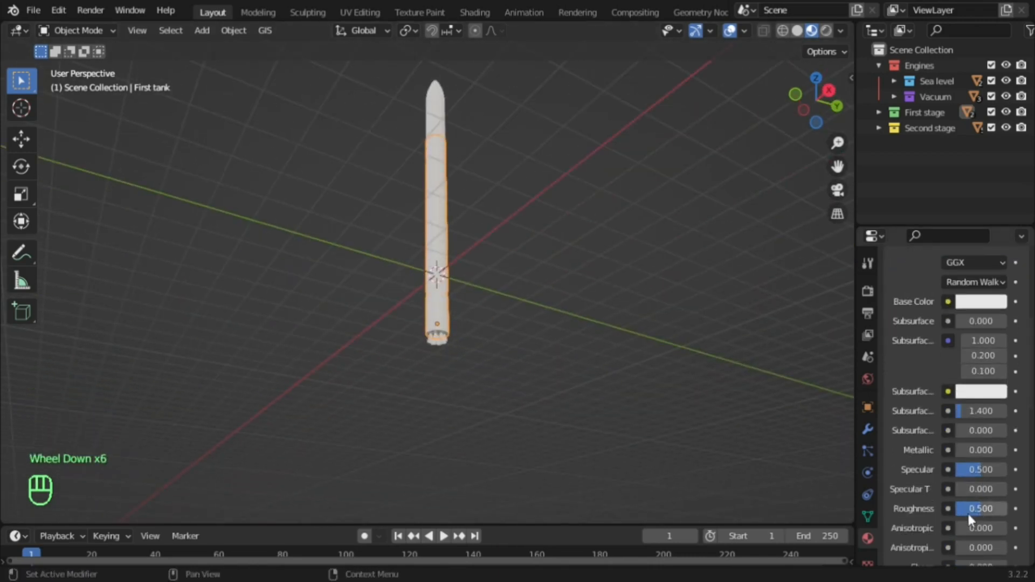
scroll(678, 384, "up", 3)
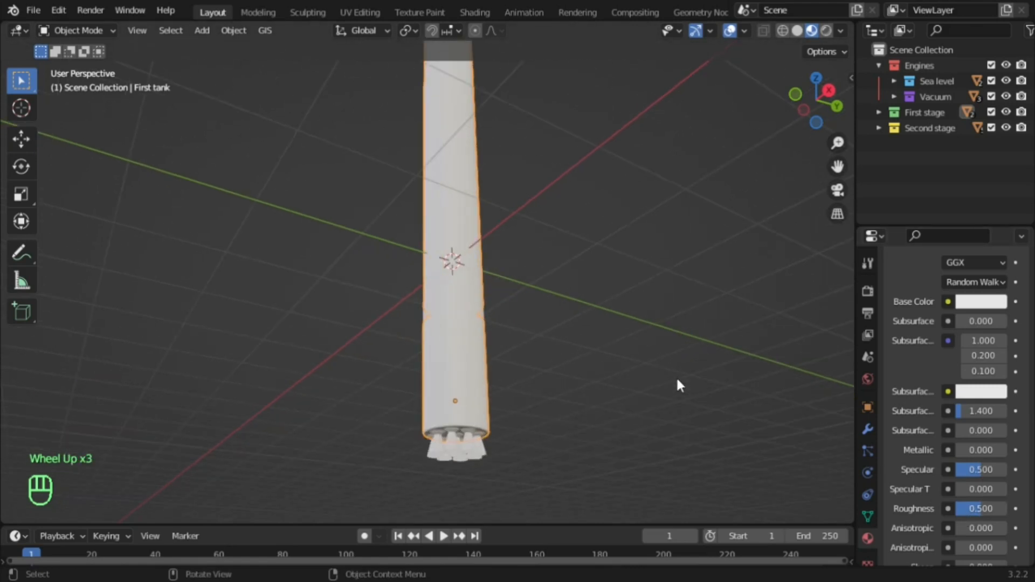
scroll(509, 312, "down", 5)
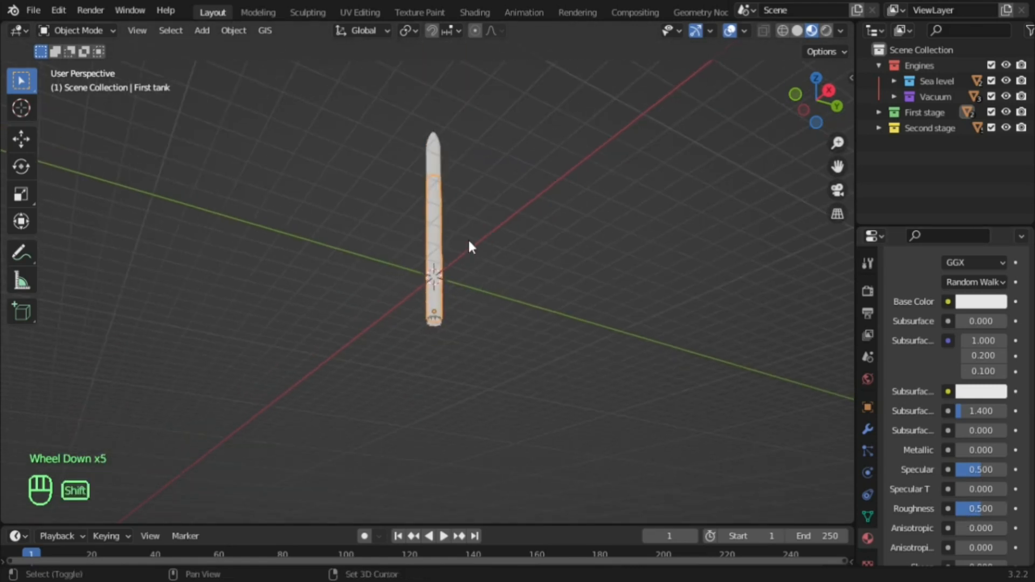
middle_click_drag(468, 239, 472, 352, "shift")
scroll(440, 121, "up", 2)
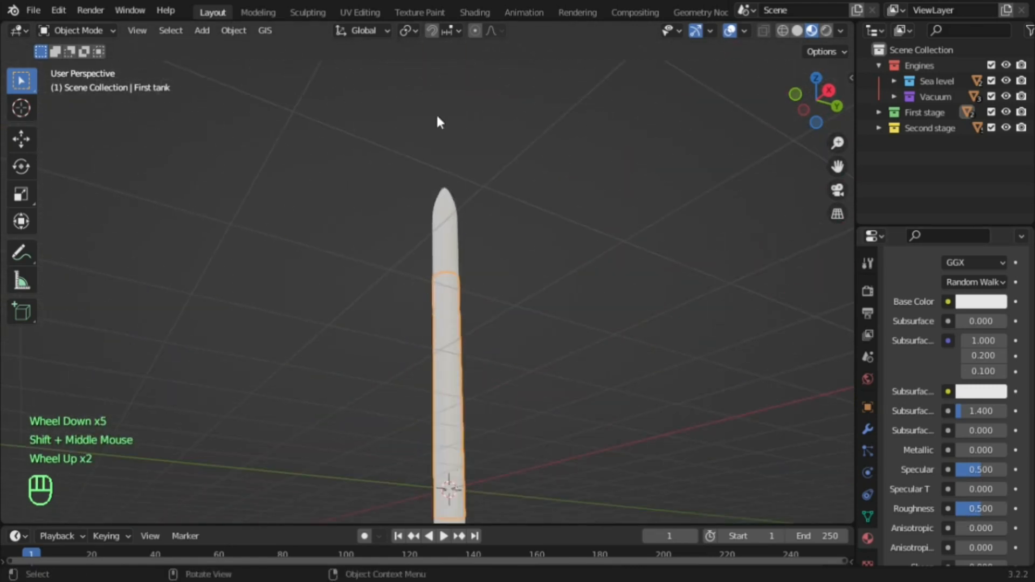
Switch to the Shading workspace and frame the first stage tank and its Principled BSDF node
left_click(482, 8)
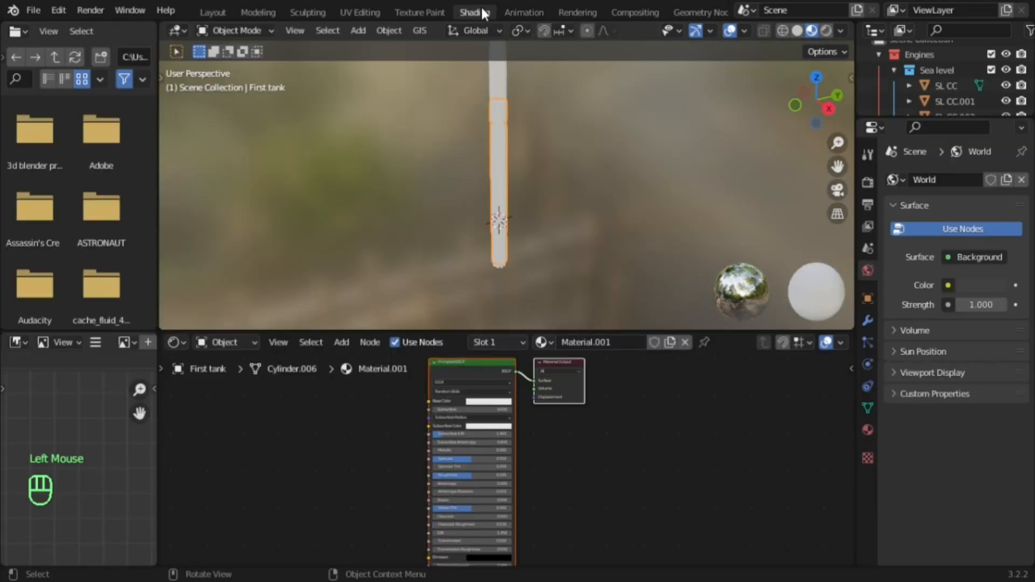
scroll(618, 222, "up", 2)
scroll(618, 223, "up", 1)
scroll(578, 235, "up", 1, "shift")
middle_click_drag(579, 234, 592, 209, "shift")
scroll(614, 116, "up", 2)
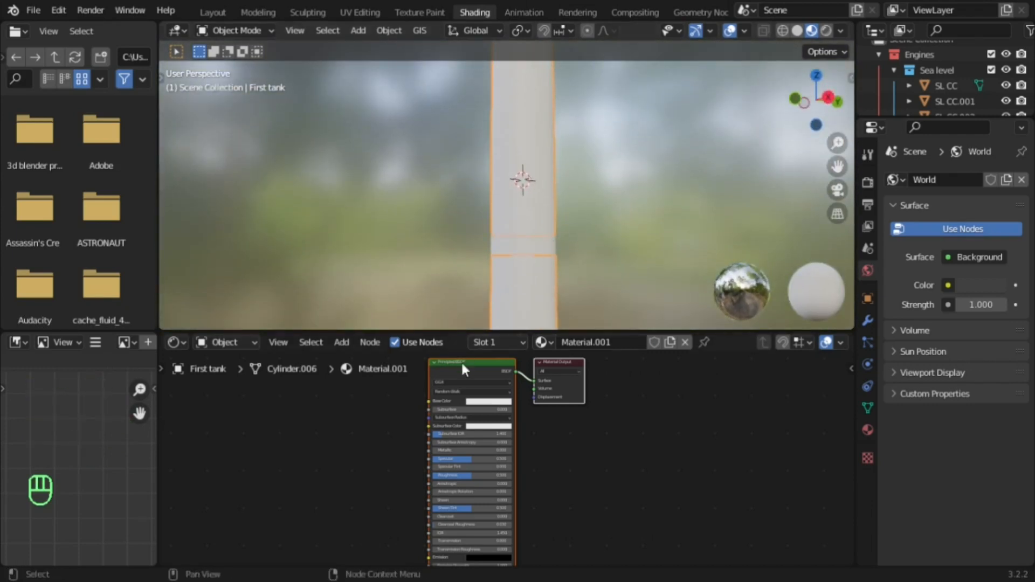
middle_click_drag(397, 390, 559, 456, "shift")
scroll(560, 454, "up", 2)
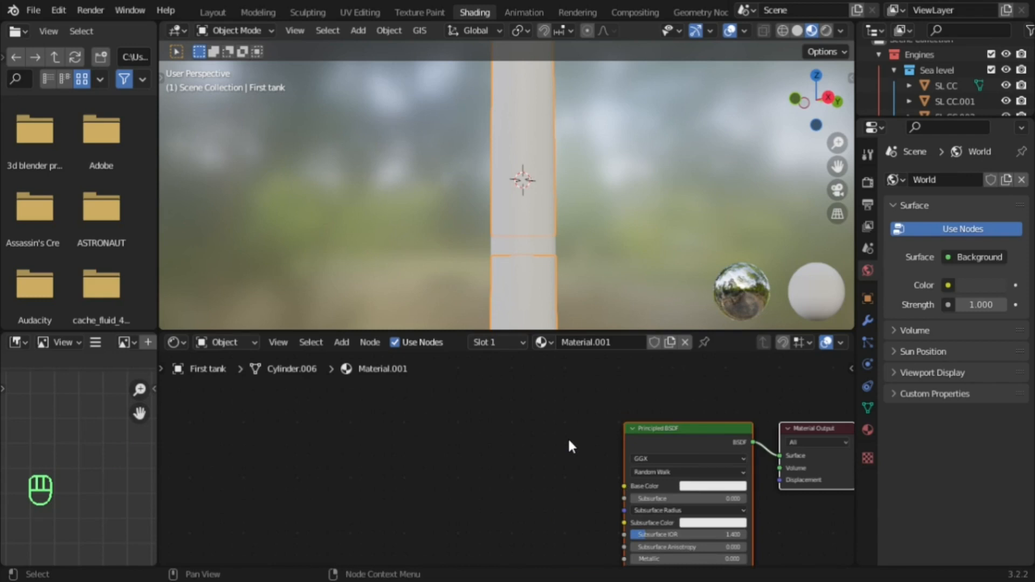
Examine the Principled BSDF settings and the tank's appearance along the rocket against the preview environment
middle_click_drag(567, 438, 568, 374, "shift")
scroll(568, 375, "up", 2)
scroll(520, 182, "down", 2)
middle_click_drag(520, 183, 462, 280)
scroll(486, 212, "down", 3)
scroll(487, 213, "up", 1)
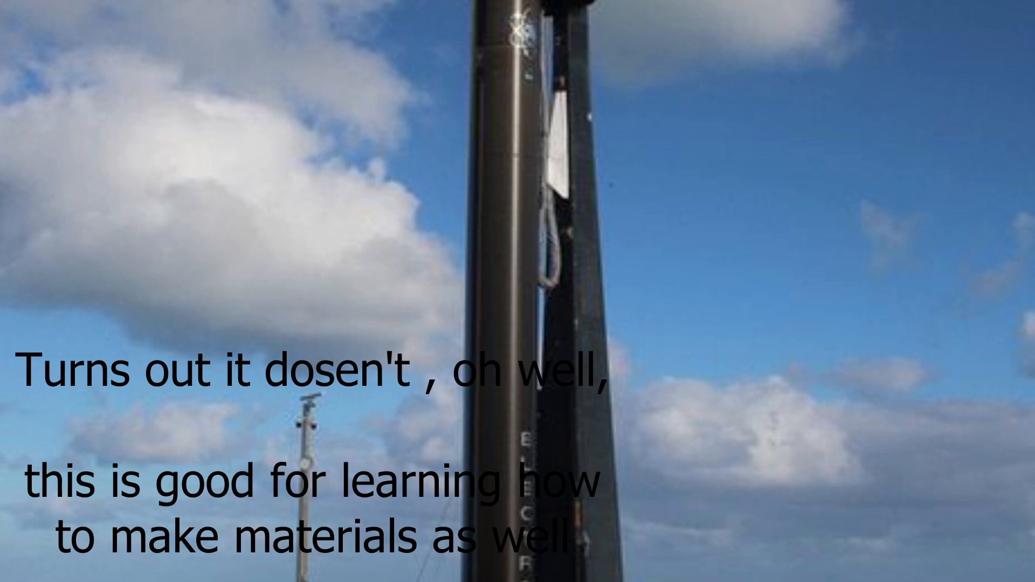
scroll(464, 276, "down", 3)
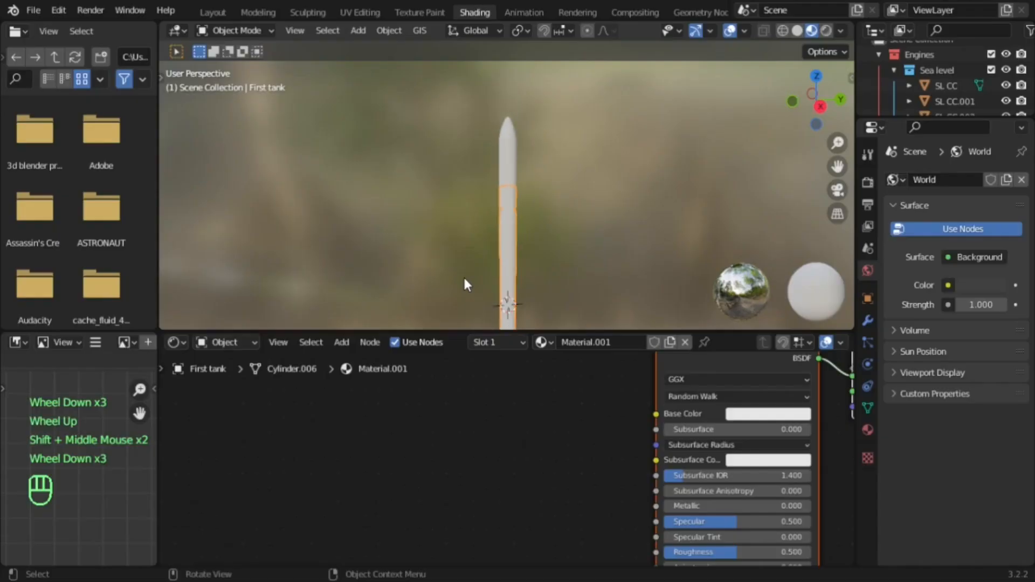
middle_click_drag(464, 276, 488, 196)
scroll(465, 223, "up", 4)
scroll(461, 215, "down", 2)
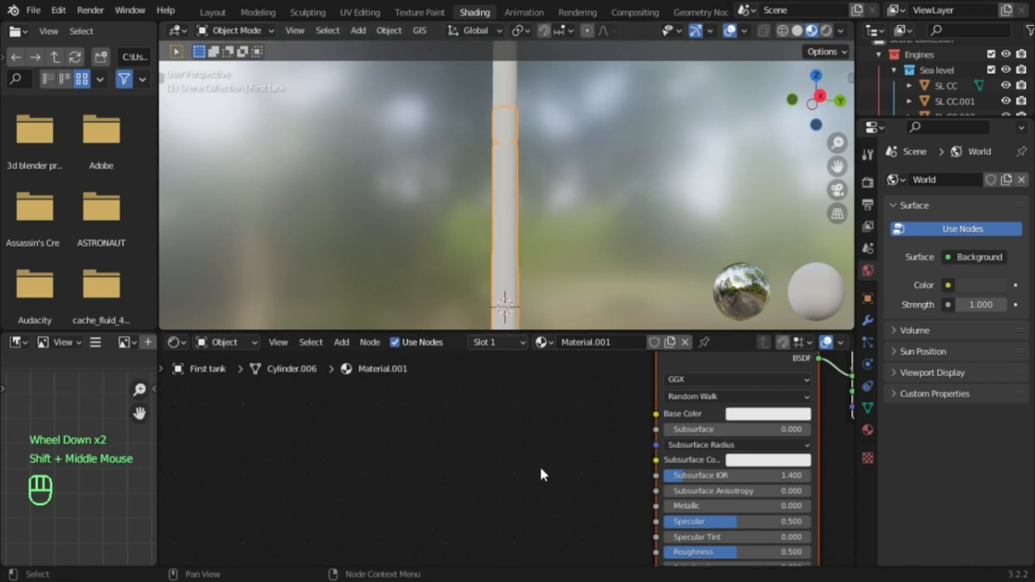
Return to the Layout workspace and split the 3D viewport into two side-by-side areas
scroll(545, 454, "up", 3)
scroll(526, 438, "down", 3)
middle_click_drag(524, 440, 594, 431, "shift")
scroll(564, 224, "down", 2)
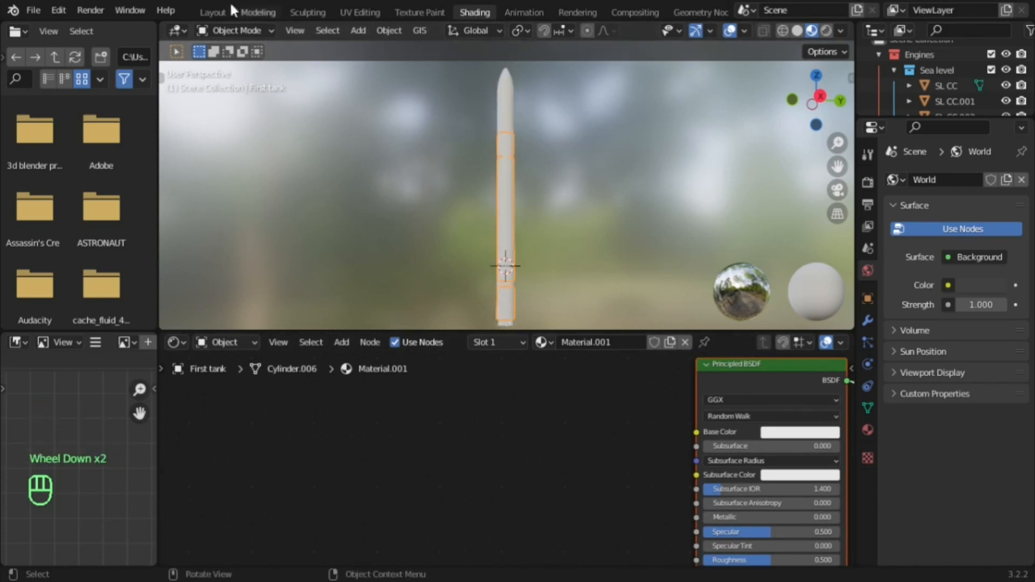
left_click(213, 12)
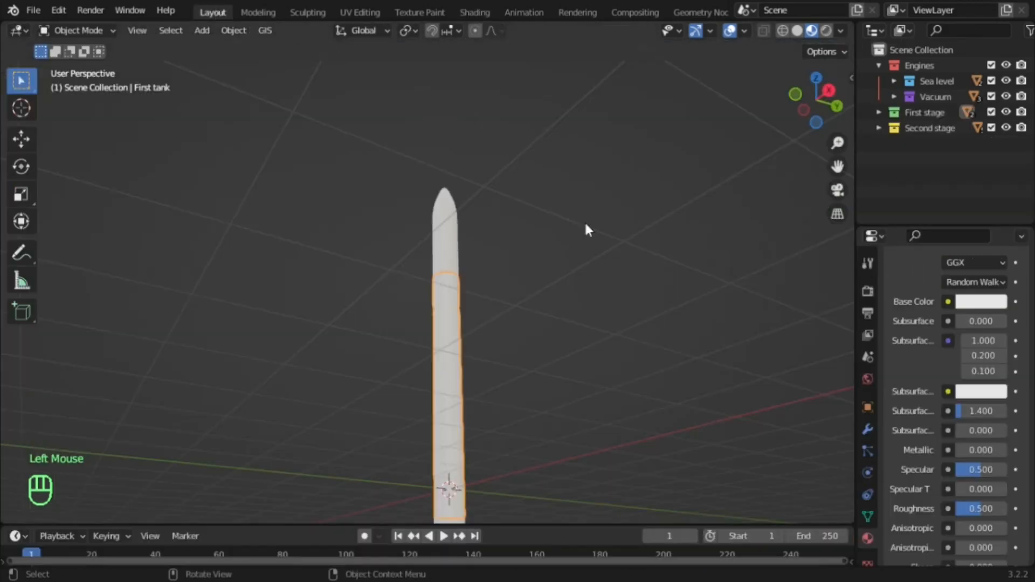
double_click(853, 526)
key("Escape")
left_click_drag(848, 522, 376, 355)
Turn the second viewport area into a Shader Editor for the first tank's material
left_click(400, 29)
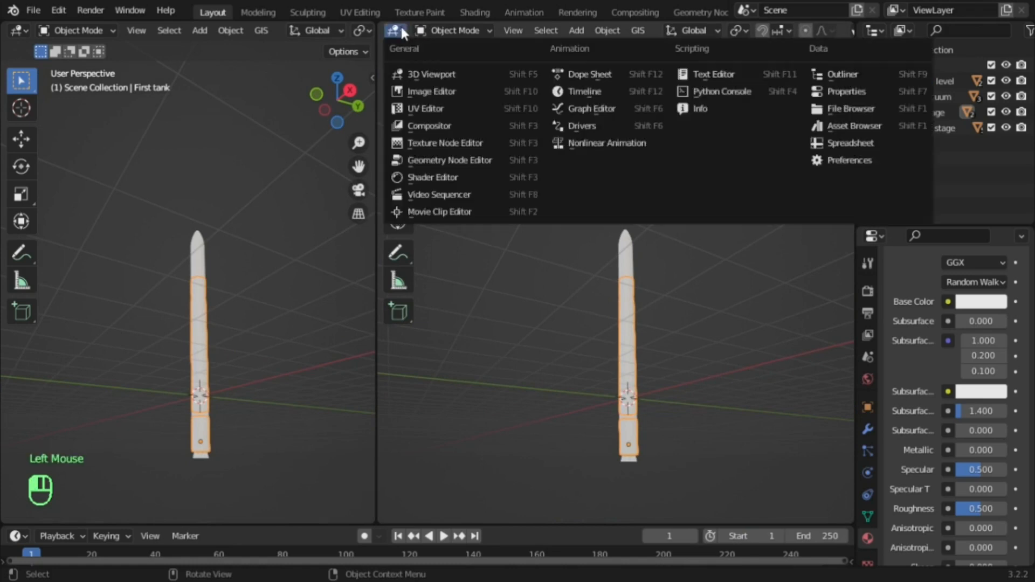
left_click(595, 109)
left_click(398, 32)
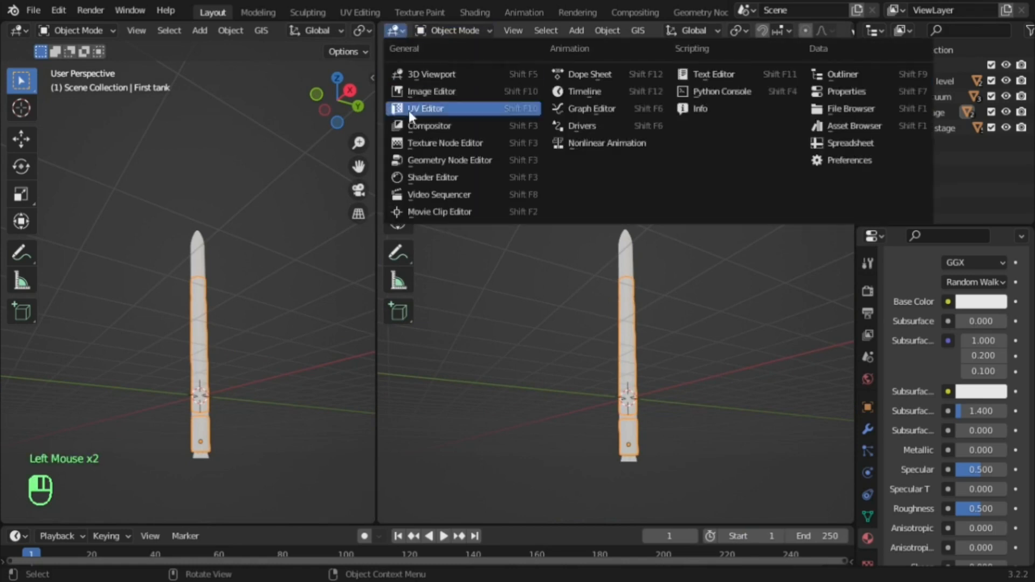
left_click(420, 172)
scroll(440, 289, "up", 3)
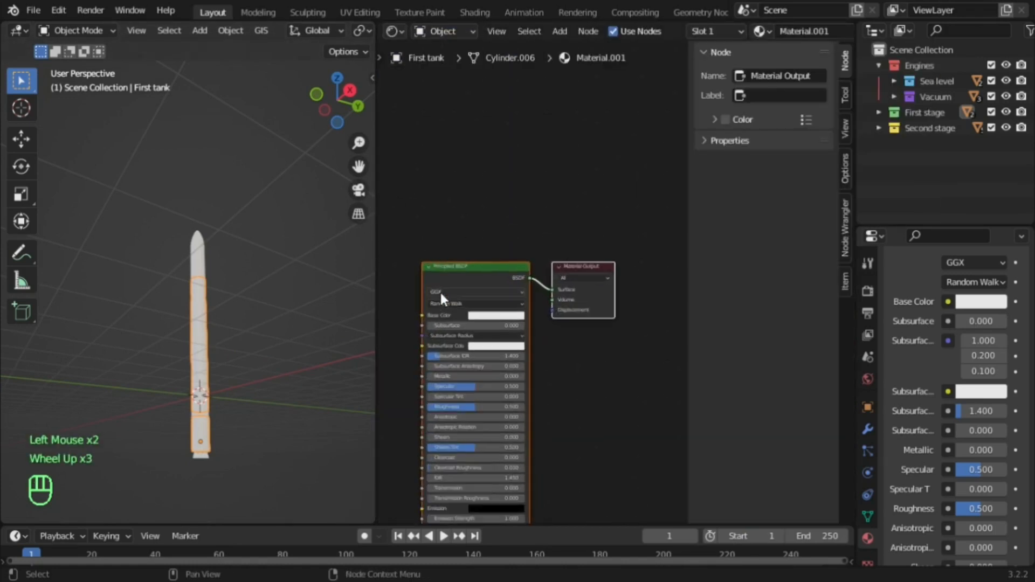
Frame the first tank and its Principled BSDF node side by side and hide the node editor's sidebar
middle_click_drag(451, 251, 559, 210, "shift")
middle_click_drag(265, 287, 230, 324)
scroll(234, 325, "up", 2)
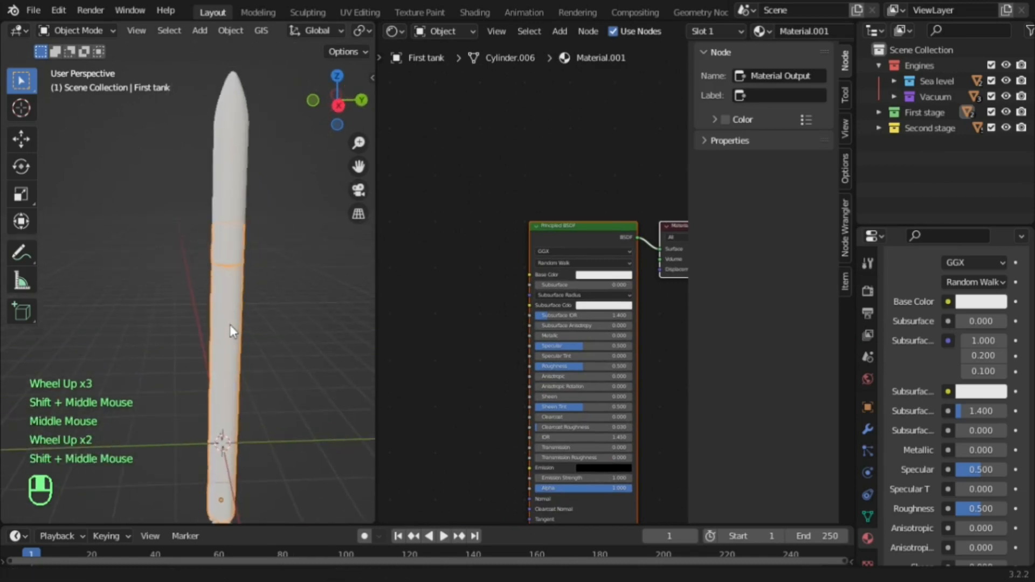
scroll(229, 324, "up", 2)
middle_click_drag(271, 354, 256, 164, "shift")
scroll(511, 358, "up", 3)
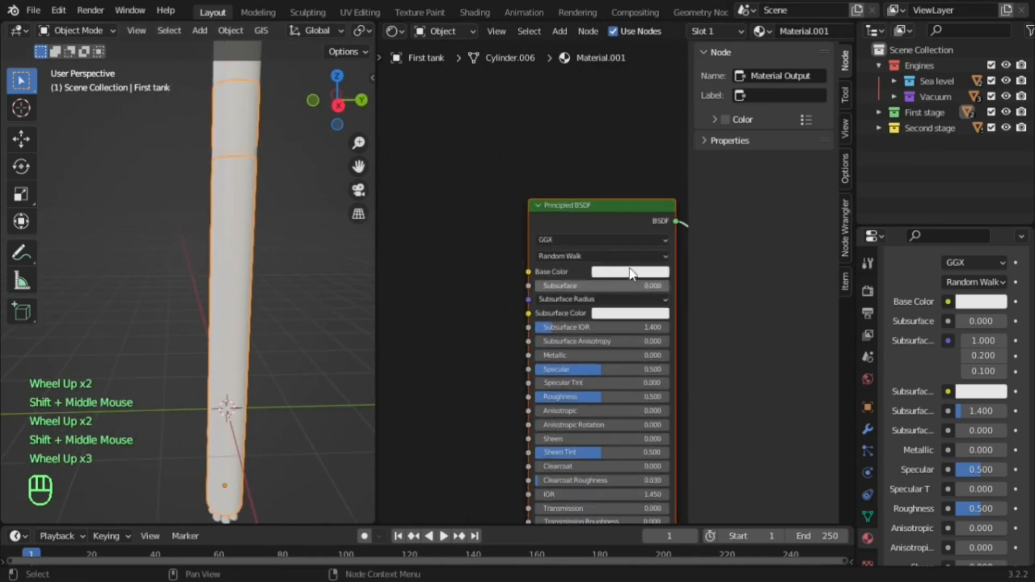
key("n")
scroll(596, 245, "up", 2)
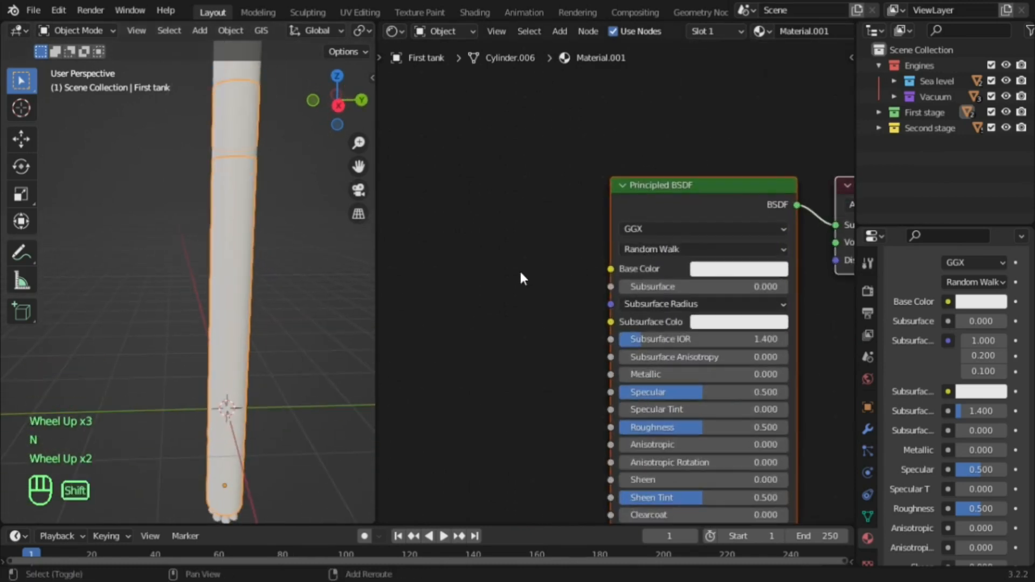
Darken the tank material's Base Color on the Principled BSDF to near black
scroll(744, 300, "up", 2)
middle_click_drag(519, 277, 637, 317, "shift")
scroll(744, 301, "down", 1)
scroll(744, 297, "down", 1)
scroll(619, 294, "up", 2)
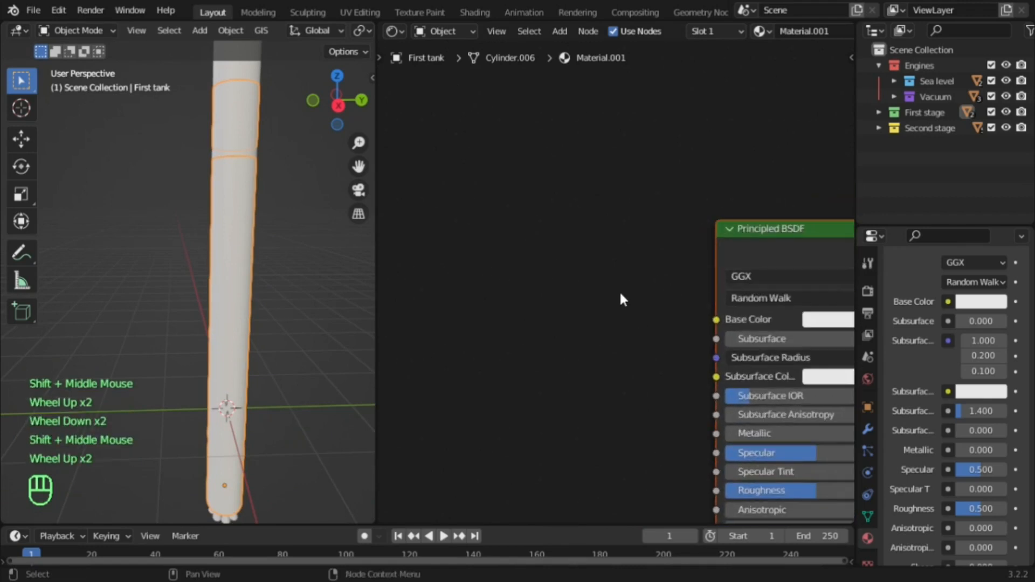
scroll(607, 279, "down", 2)
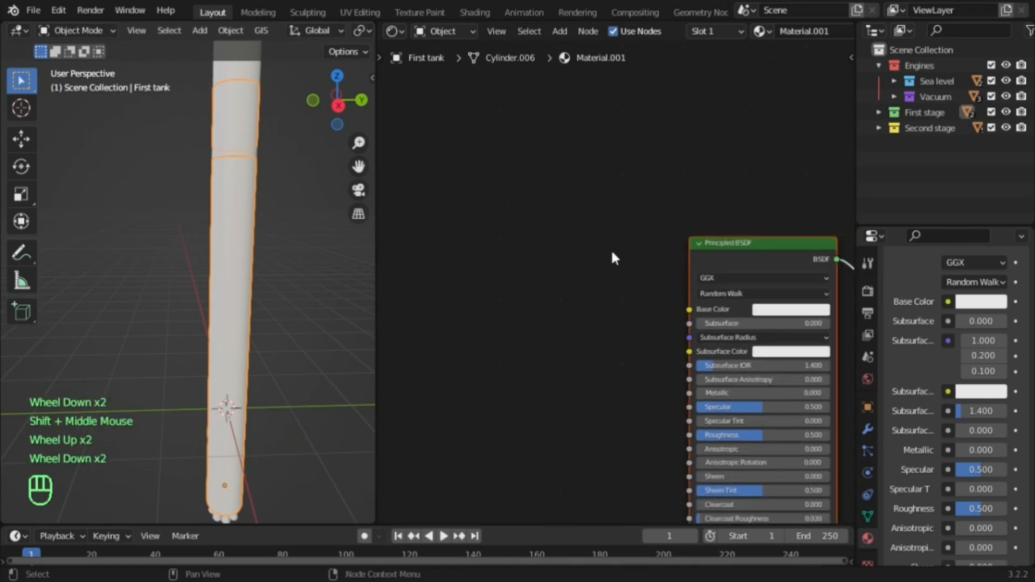
middle_click_drag(784, 292, 768, 274, "shift")
scroll(769, 273, "up", 2)
left_click(769, 297)
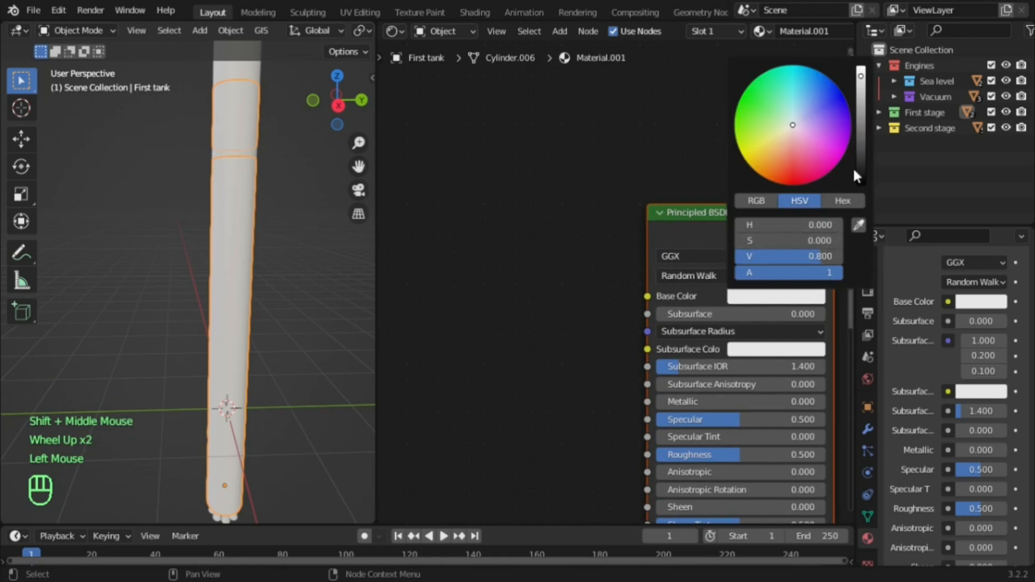
left_click_drag(861, 75, 862, 173)
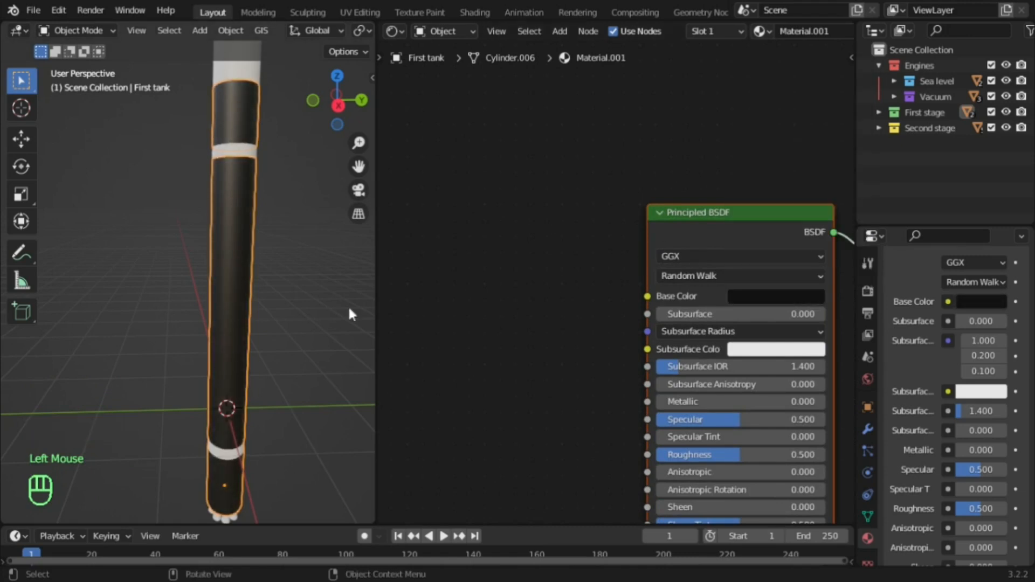
middle_click_drag(348, 306, 319, 230)
middle_click_drag(287, 358, 288, 259, "shift")
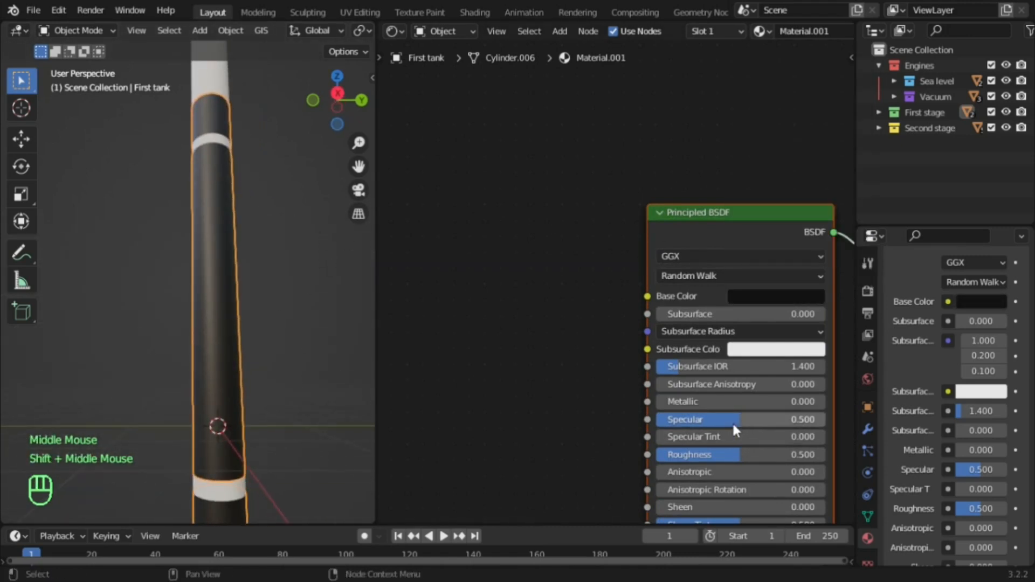
Set the tank material's Metallic to 0.550 and Roughness to 0.505
left_click_drag(718, 407, 811, 408)
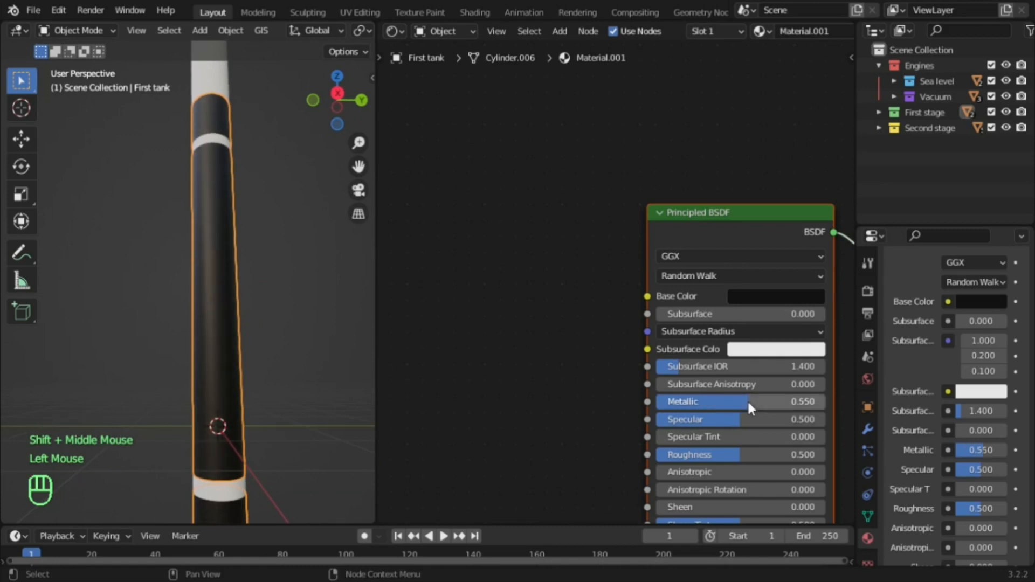
left_click_drag(724, 454, 728, 454)
scroll(480, 306, "down", 3)
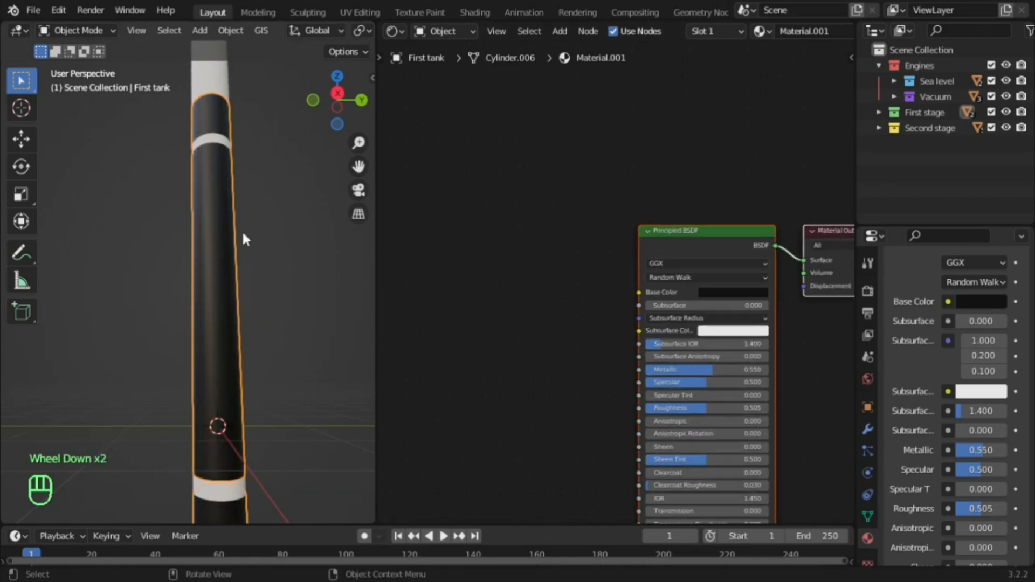
middle_click_drag(241, 229, 226, 178)
Add a Wave Texture node and place it below and to the left of the Principled BSDF
middle_click_drag(506, 251, 671, 286, "shift")
scroll(671, 286, "up", 1)
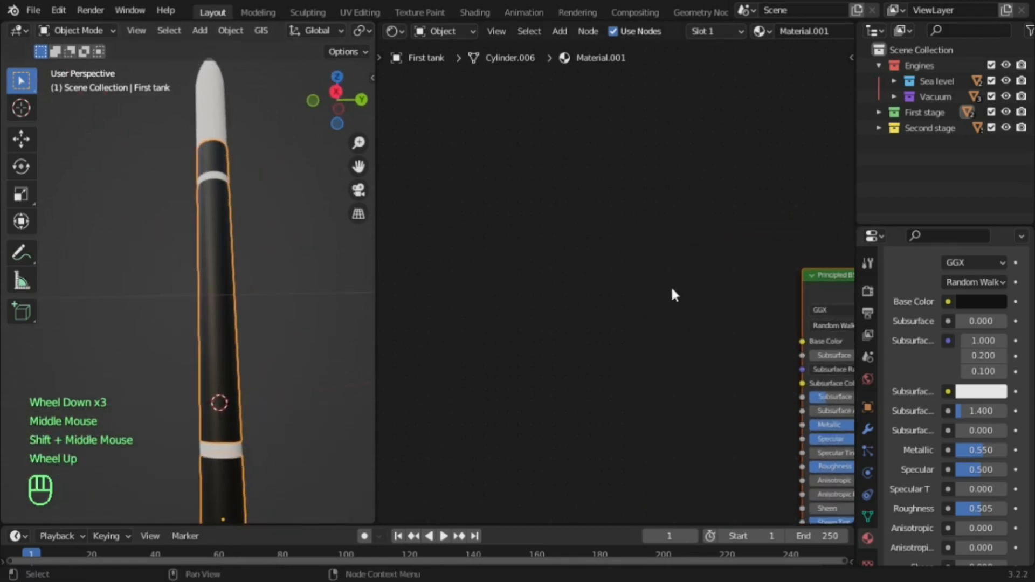
key("shift+a")
left_click(655, 269)
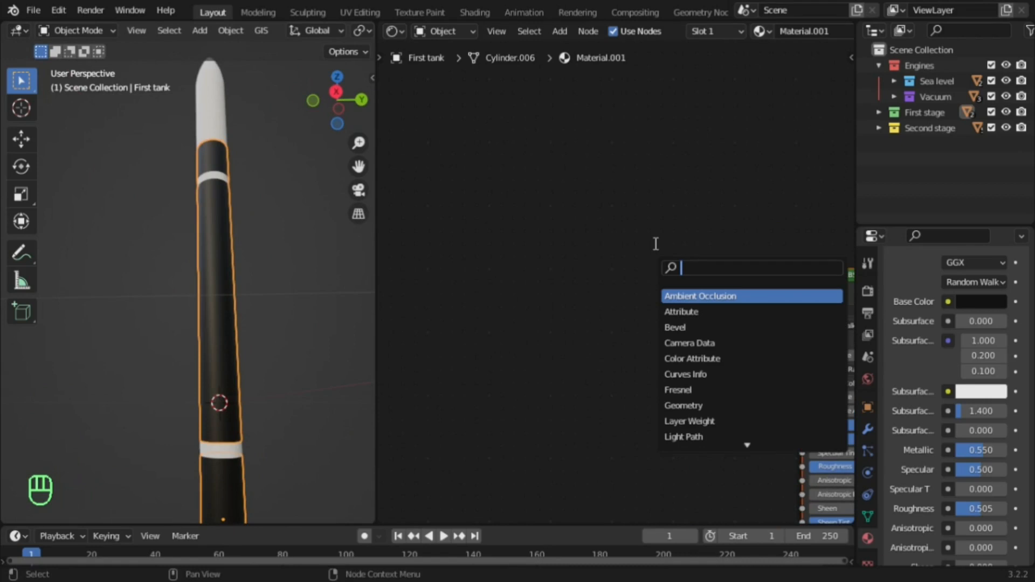
type("wave")
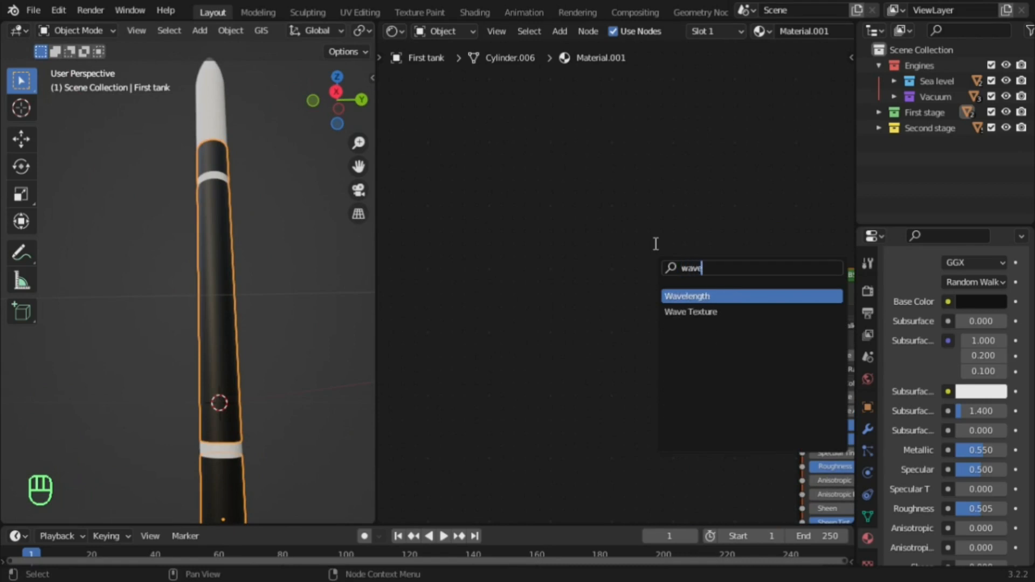
key("Down")
key("Return")
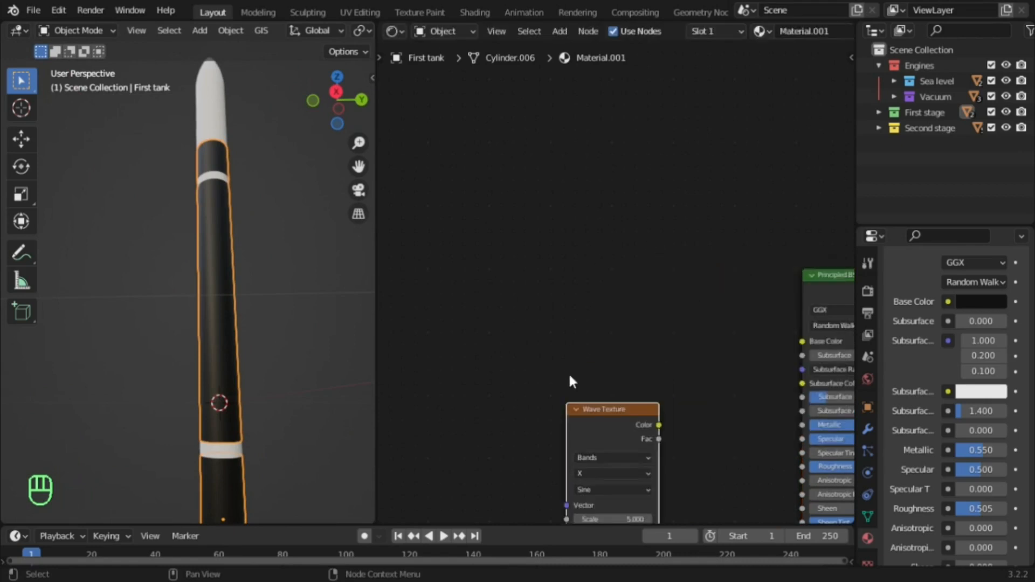
left_click(569, 372)
scroll(568, 372, "down", 2)
middle_click_drag(568, 372, 612, 312, "shift")
scroll(605, 296, "up", 1, "shift")
left_click_drag(605, 296, 617, 418)
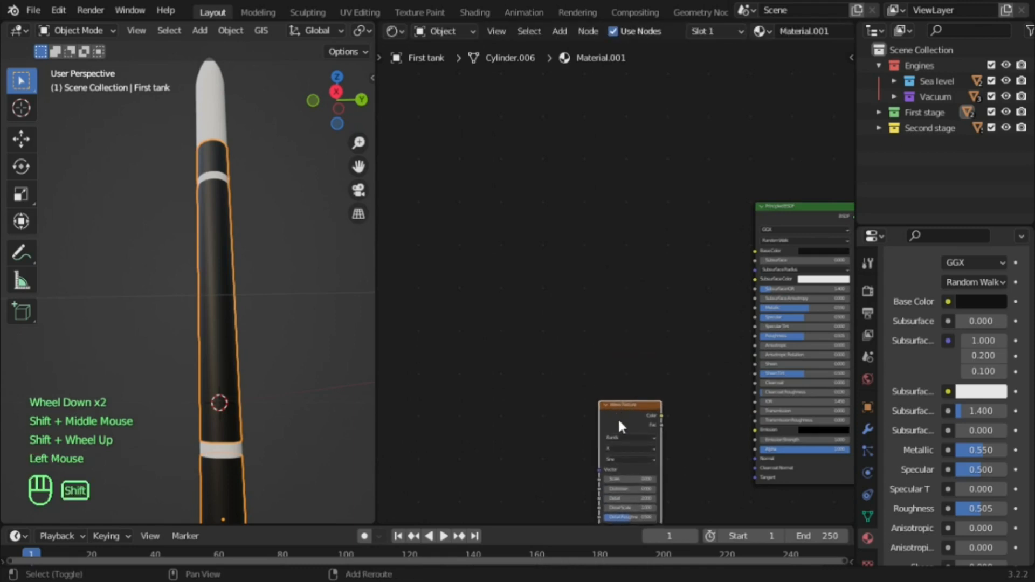
Add linked Texture Coordinate and Mapping nodes to the Wave Texture with Node Wrangler's texture setup
middle_click_drag(618, 418, 690, 338, "shift")
scroll(609, 357, "up", 1)
key("ctrl+t")
scroll(609, 357, "down", 2)
scroll(690, 339, "up", 2)
scroll(690, 339, "up", 1)
middle_click_drag(699, 375, 743, 288, "shift")
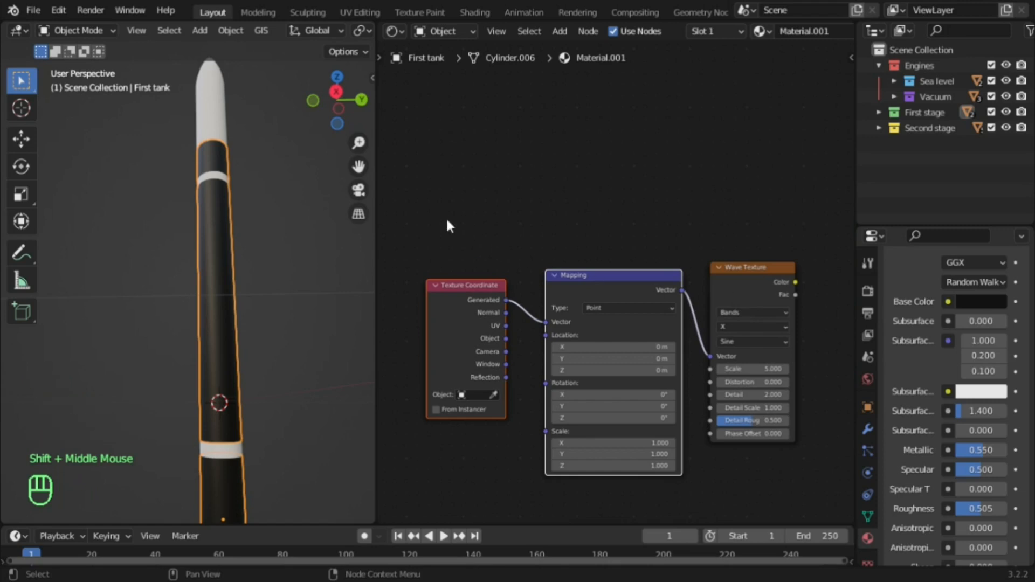
scroll(615, 284, "up", 3)
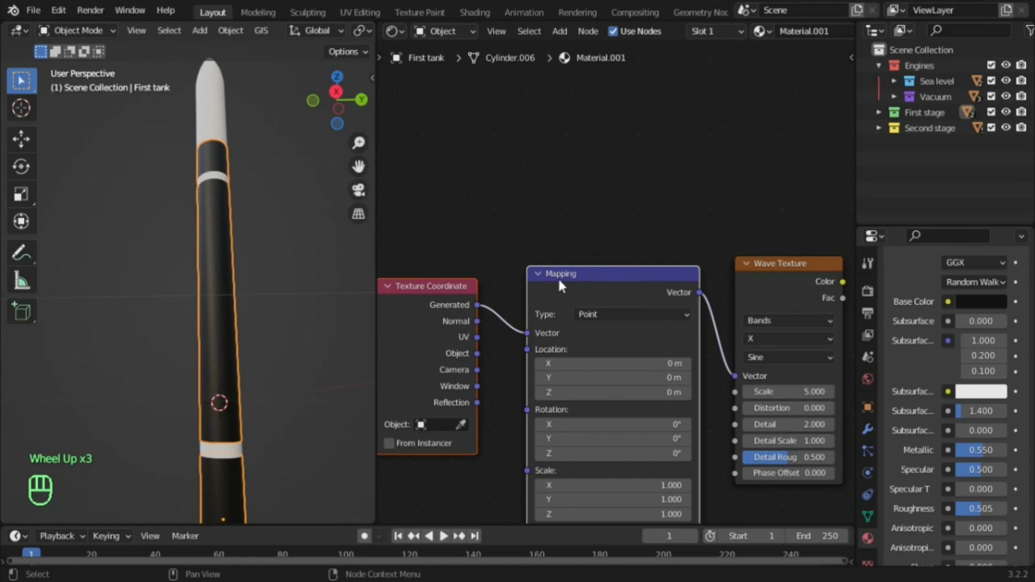
scroll(593, 324, "down", 1)
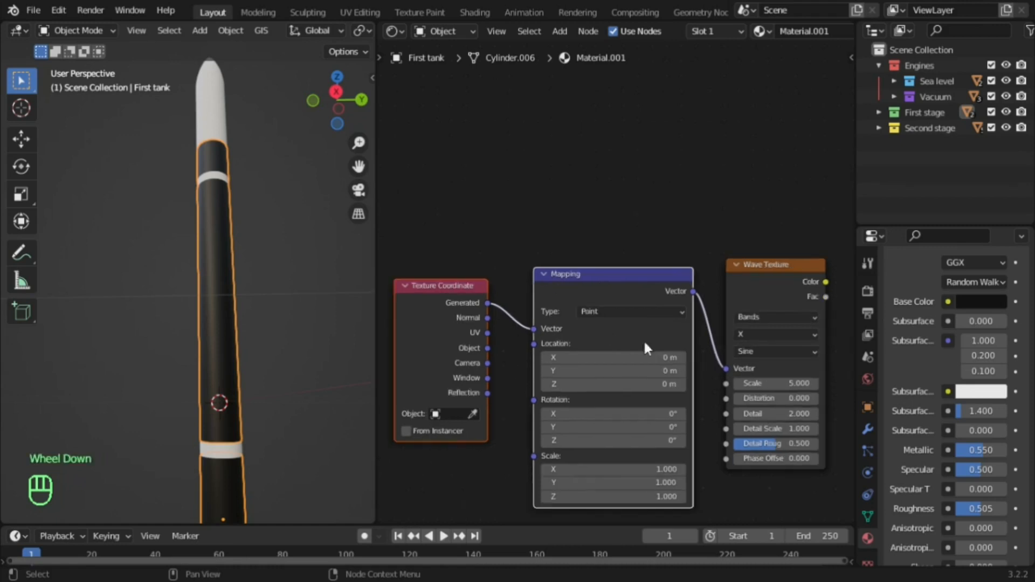
Add a Bump node between the Wave Texture and the Principled BSDF
middle_click_drag(643, 339, 345, 324, "shift")
scroll(578, 271, "up", 2)
key("shift+a")
left_click(610, 232)
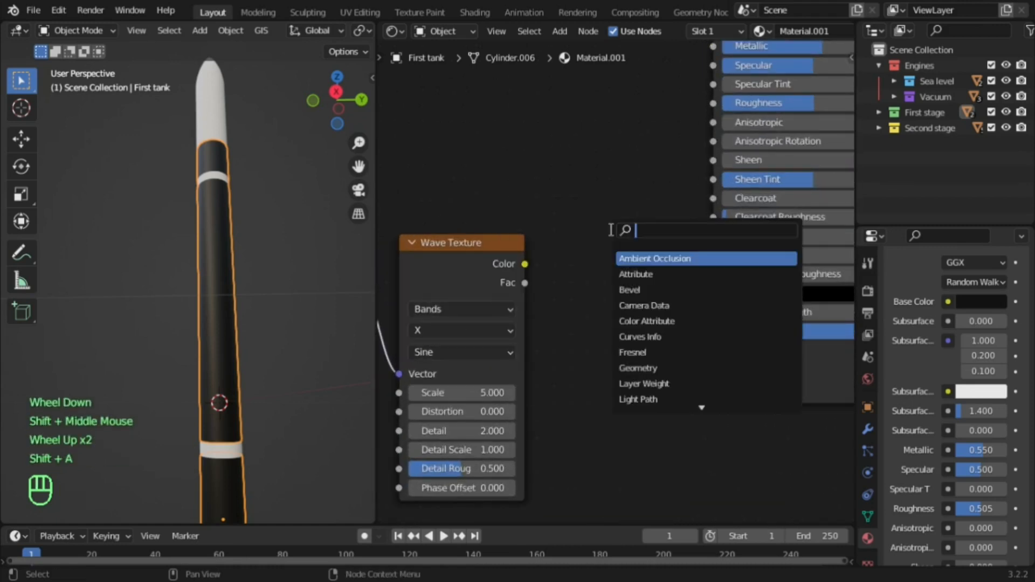
type("bump")
key("Return")
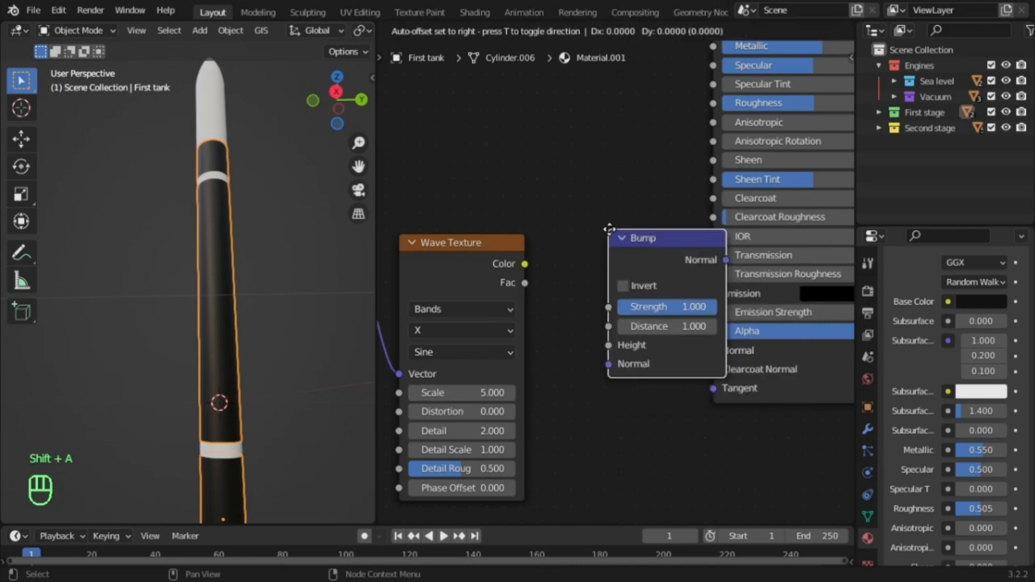
left_click(555, 245)
scroll(548, 245, "down", 2)
middle_click_drag(548, 245, 620, 249, "shift")
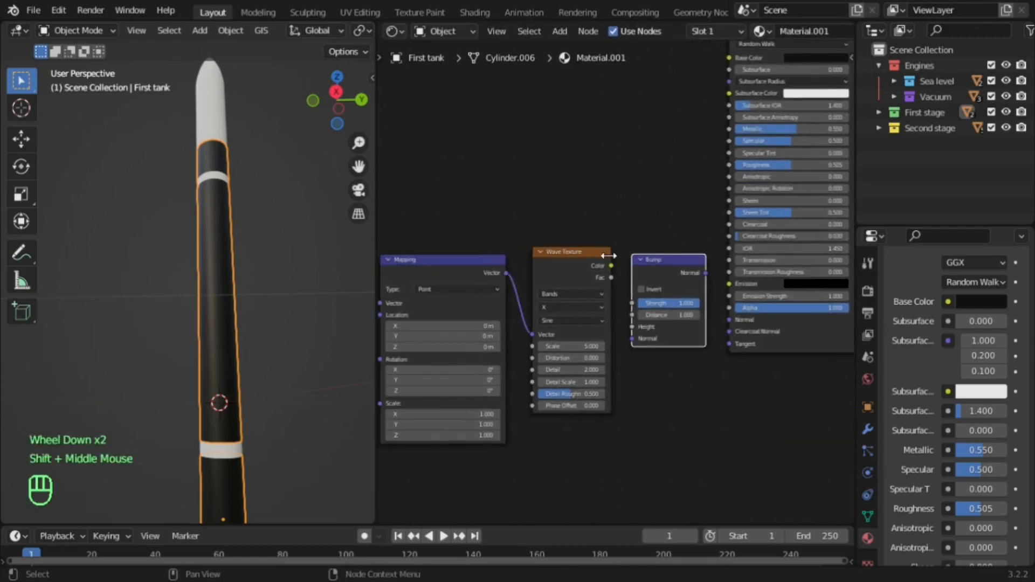
Connect the Wave Texture's Color to the Bump's Height and insert a ColorRamp node on that link
left_click_drag(611, 266, 633, 318)
key("shift+a")
left_click(618, 264)
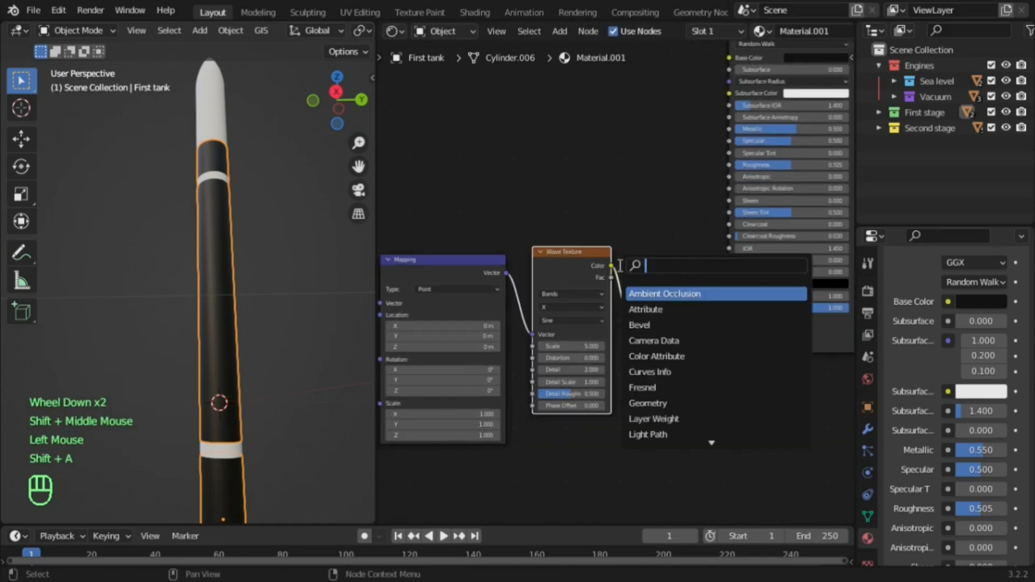
type("col")
key("Return")
left_click(601, 267)
scroll(600, 267, "up", 1)
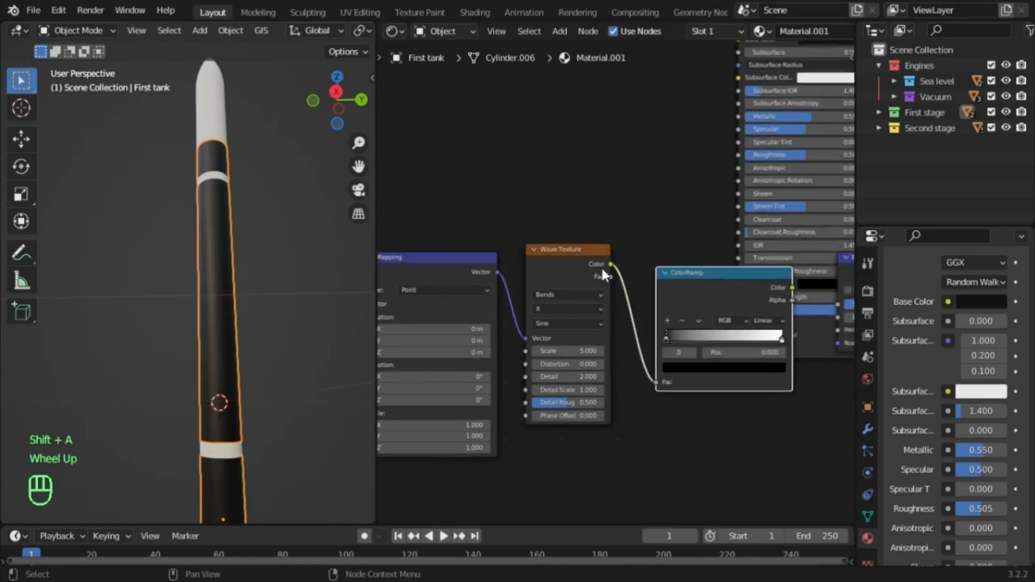
Move the texture node chain clear of the Principled BSDF and connect the Bump's Normal output to its Normal input
scroll(605, 273, "down", 2)
middle_click_drag(667, 276, 599, 276, "shift")
left_click(721, 272, "shift")
left_click(482, 282, "shift")
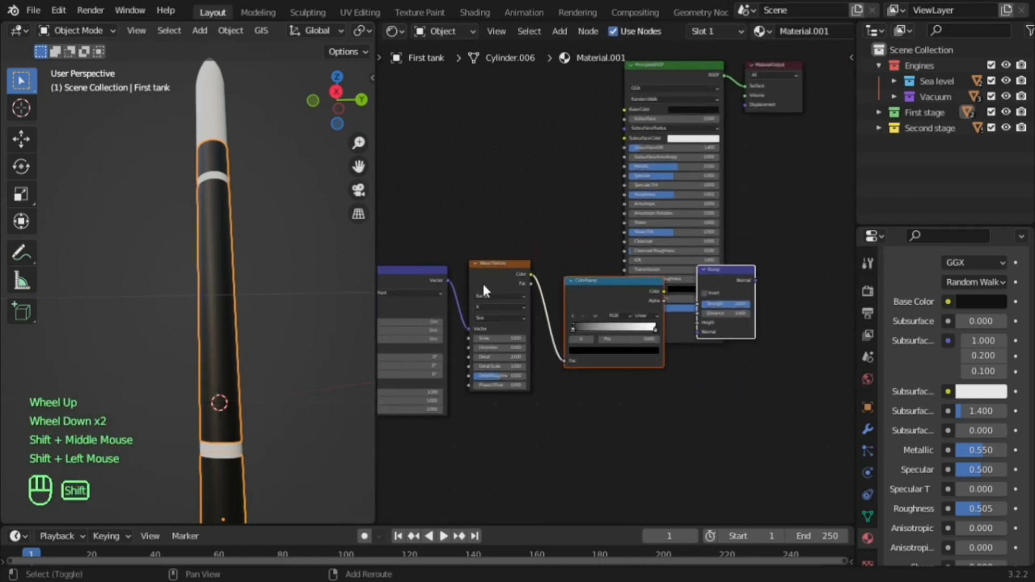
middle_click_drag(482, 282, 684, 282, "shift")
left_click(603, 282, "shift")
left_click(523, 283, "shift")
left_click_drag(815, 294, 647, 300)
middle_click_drag(683, 300, 463, 281, "shift")
scroll(463, 281, "up", 2)
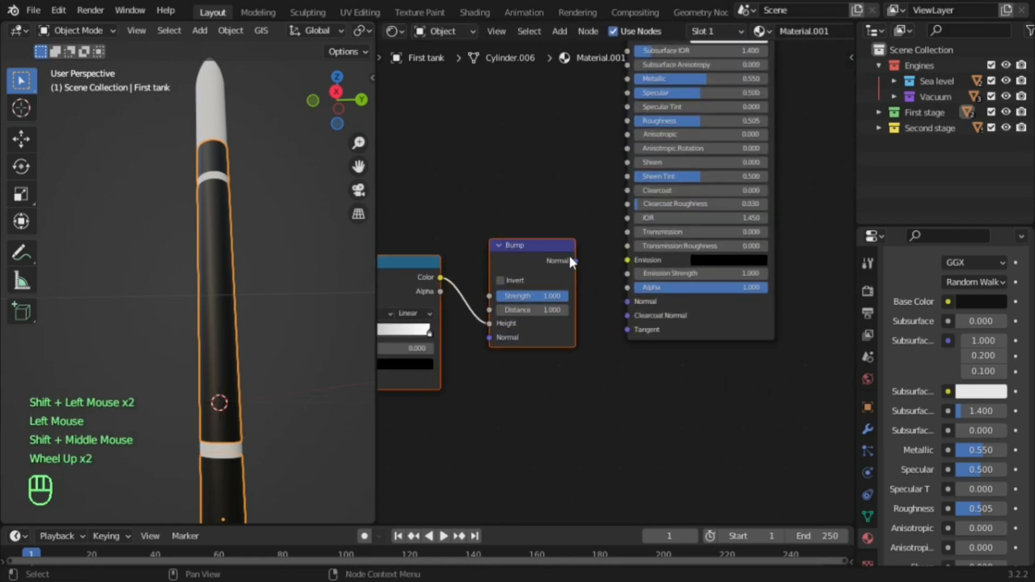
left_click_drag(575, 261, 634, 298)
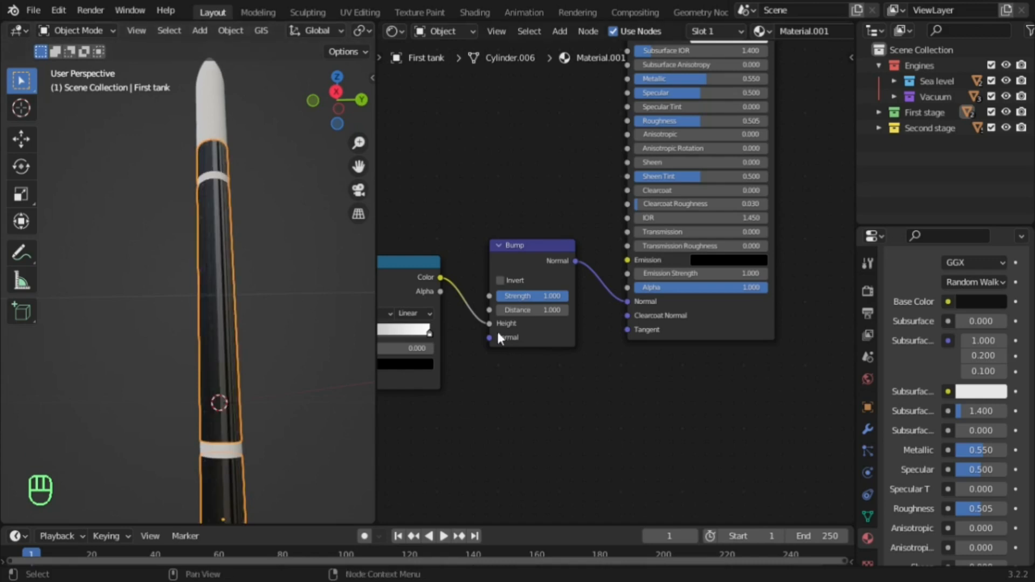
Examine the bump effect along the tank and the Mapping, Wave Texture and ColorRamp settings
scroll(252, 288, "down", 2)
middle_click_drag(252, 288, 245, 224, "shift")
scroll(448, 296, "up", 2)
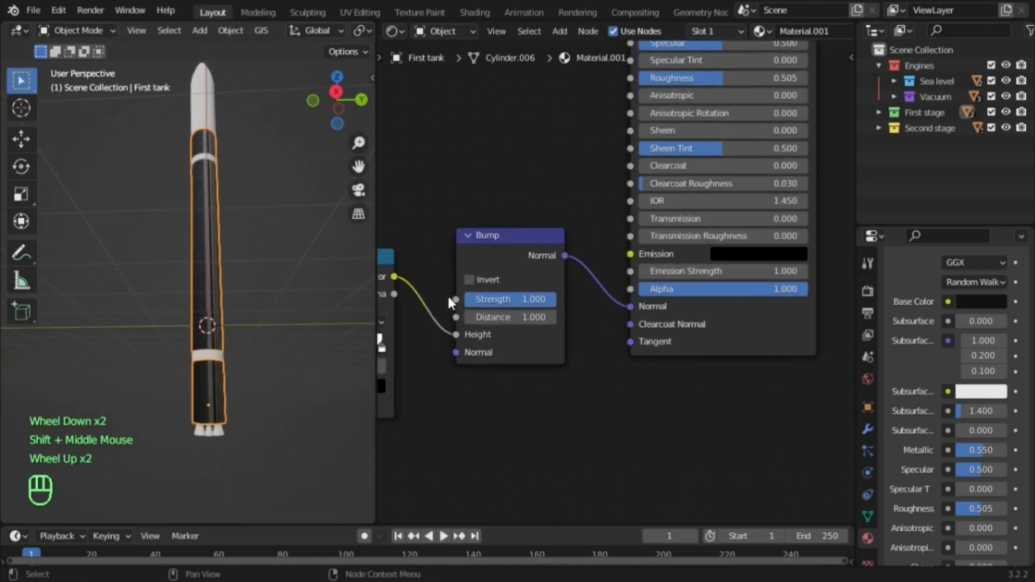
middle_click_drag(448, 296, 712, 282, "shift")
scroll(706, 274, "up", 1)
scroll(457, 357, "down", 1)
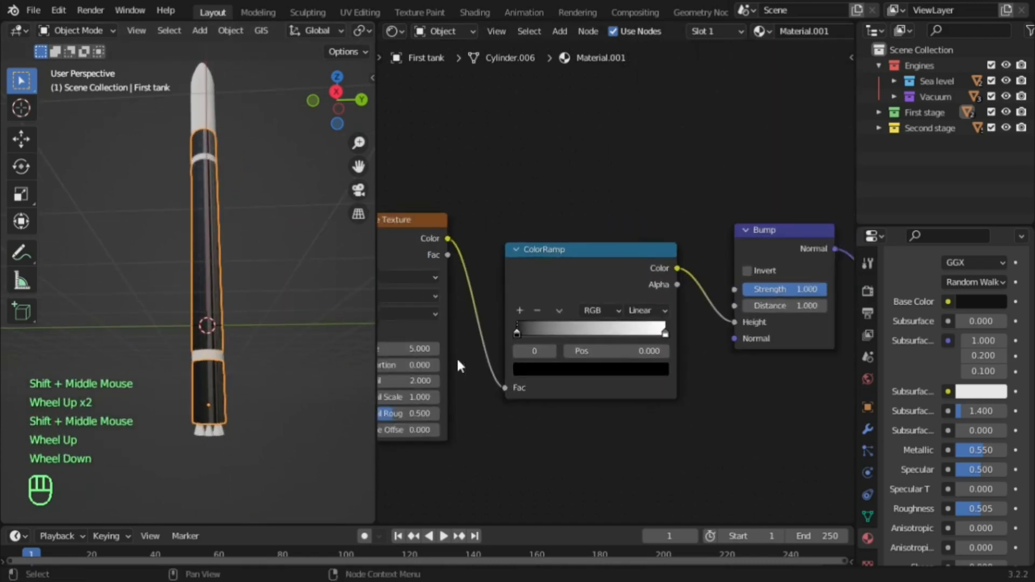
scroll(454, 355, "down", 1)
middle_click_drag(454, 356, 599, 357, "shift")
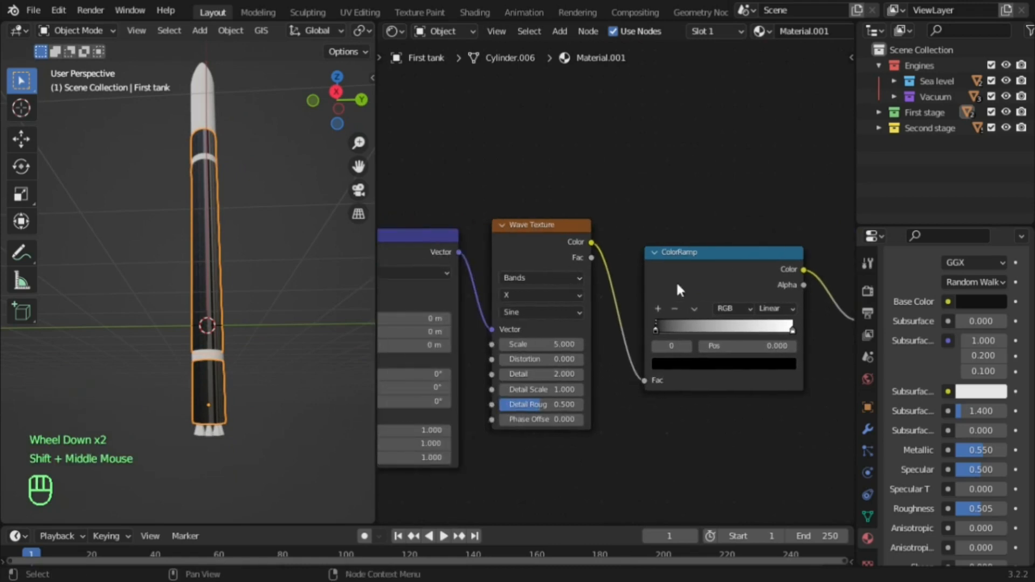
scroll(553, 265, "down", 2)
middle_click_drag(553, 265, 572, 264, "shift")
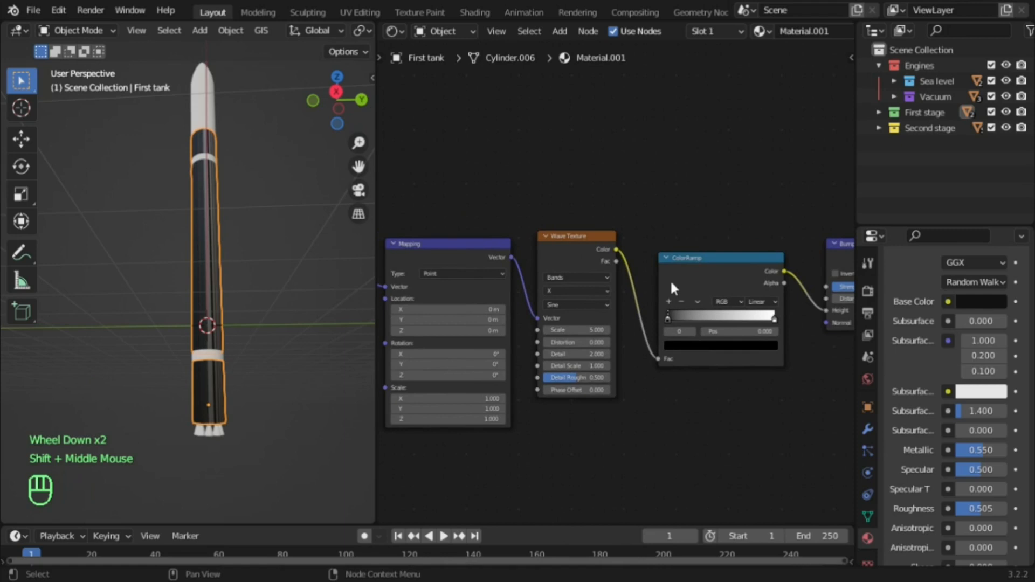
Set the Wave Texture's bands direction to Z and deselect the tank in the viewport
scroll(670, 279, "up", 2)
middle_click_drag(544, 270, 439, 219, "shift")
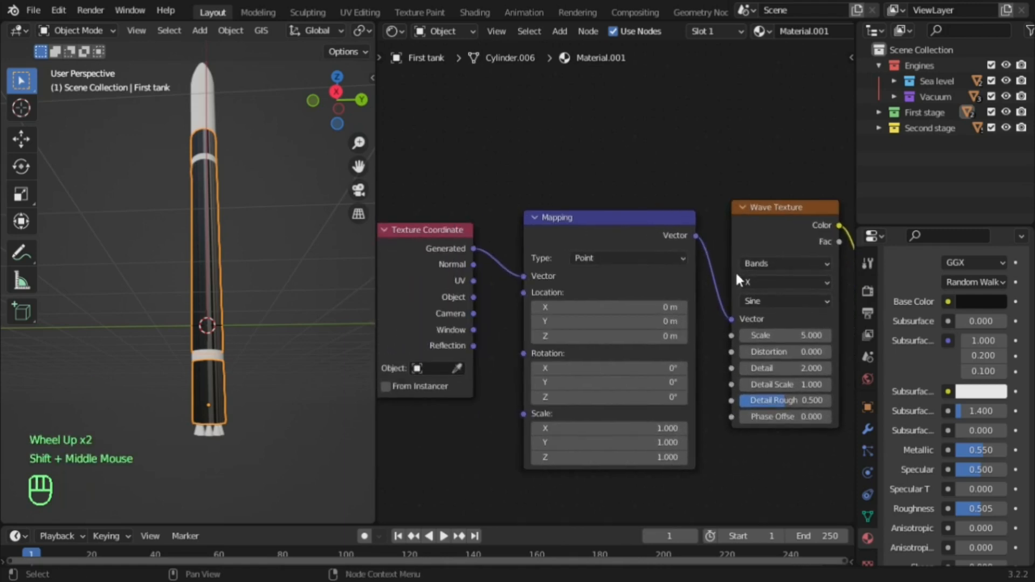
middle_click_drag(794, 267, 721, 276, "shift")
left_click(713, 292)
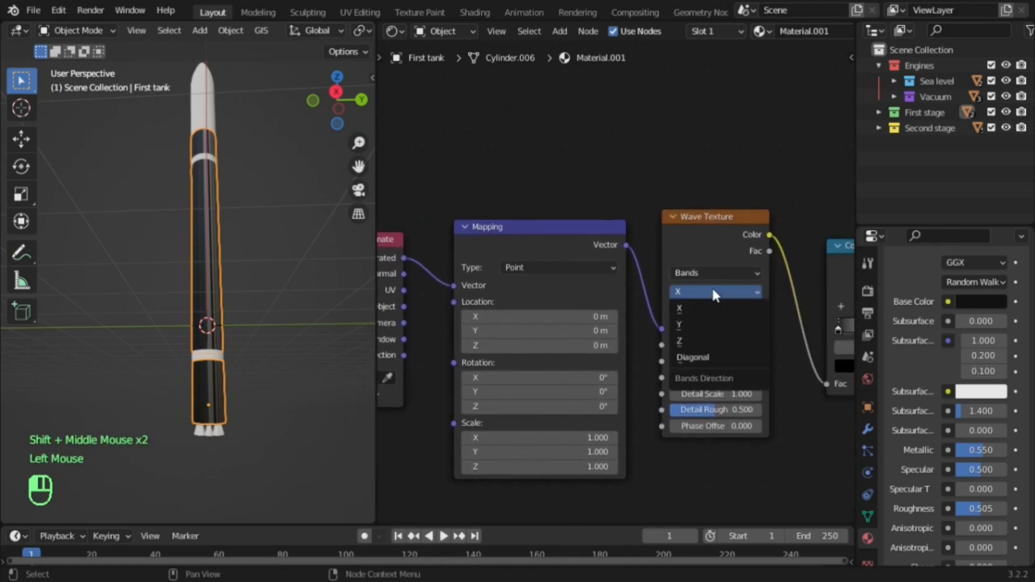
left_click(711, 341)
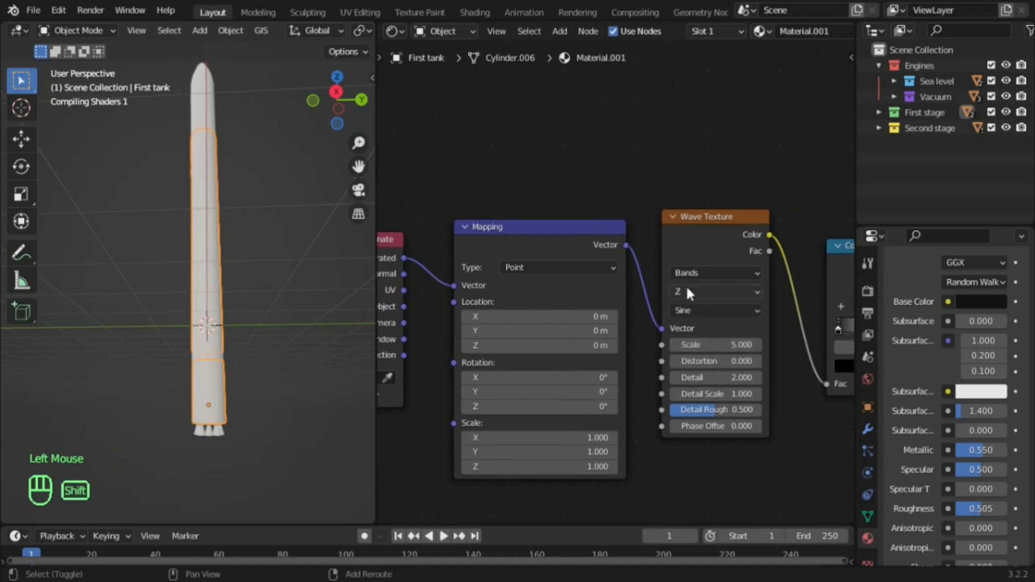
middle_click_drag(687, 291, 569, 299, "shift")
scroll(590, 314, "up", 3)
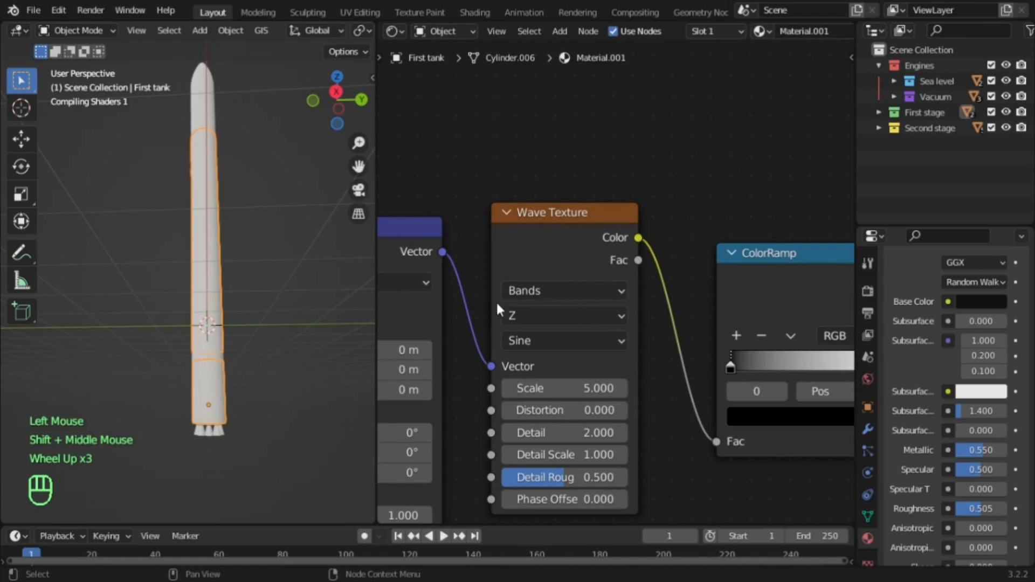
left_click(272, 287)
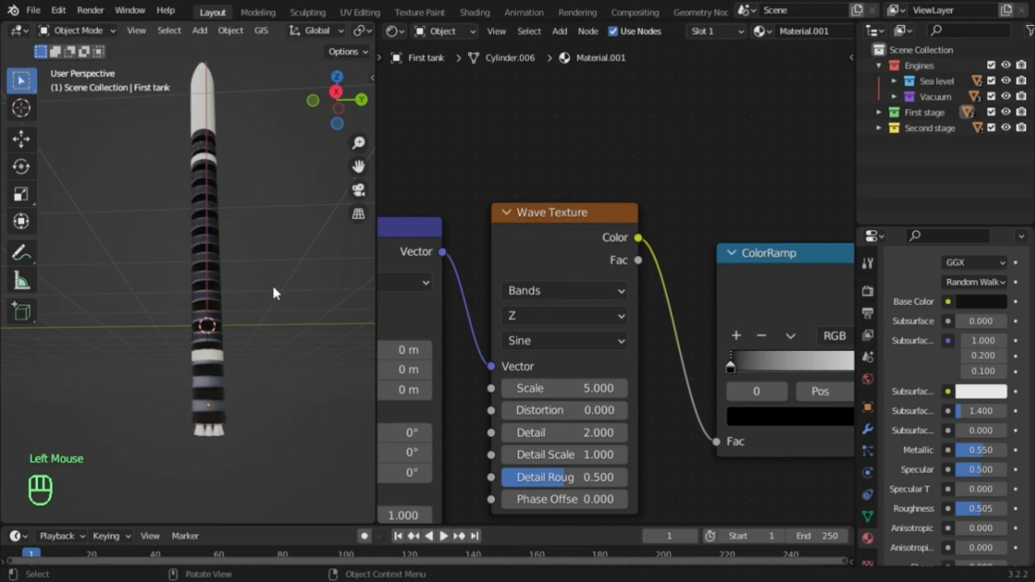
Try the ColorRamp's black stop at position 0.786 and check the band shape on the tank
scroll(276, 296, "down", 3)
scroll(280, 305, "up", 4)
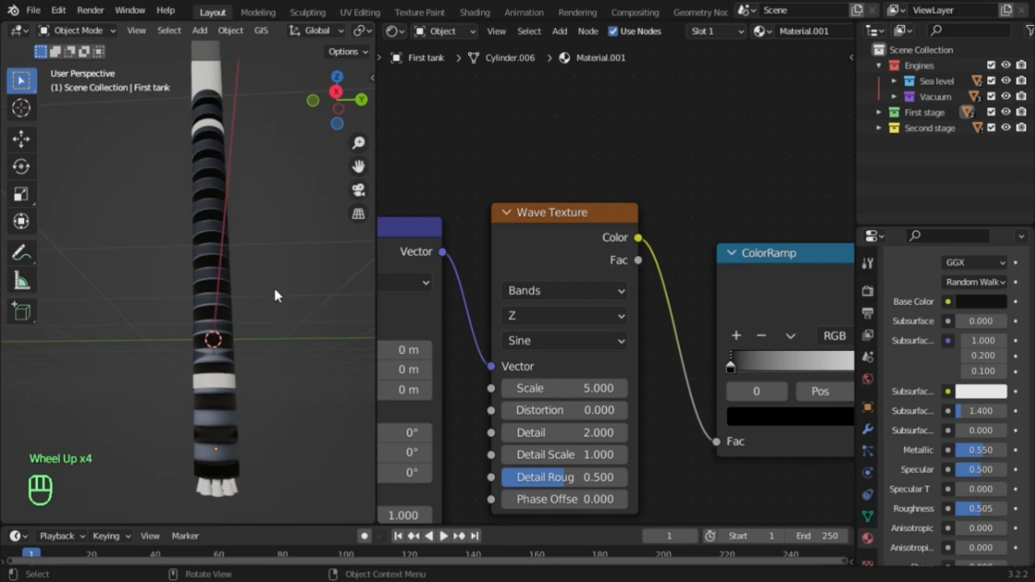
scroll(632, 393, "down", 2)
middle_click_drag(681, 351, 544, 360, "shift")
scroll(539, 356, "up", 2)
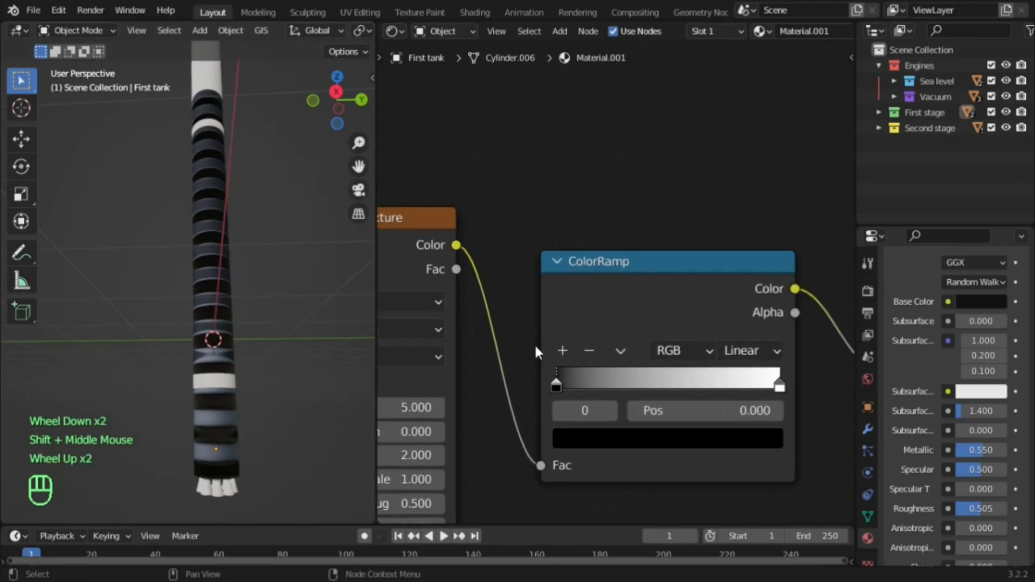
left_click_drag(556, 373, 740, 373)
scroll(229, 192, "up", 2)
middle_click_drag(229, 192, 218, 311)
scroll(202, 229, "down", 2)
scroll(218, 317, "up", 3)
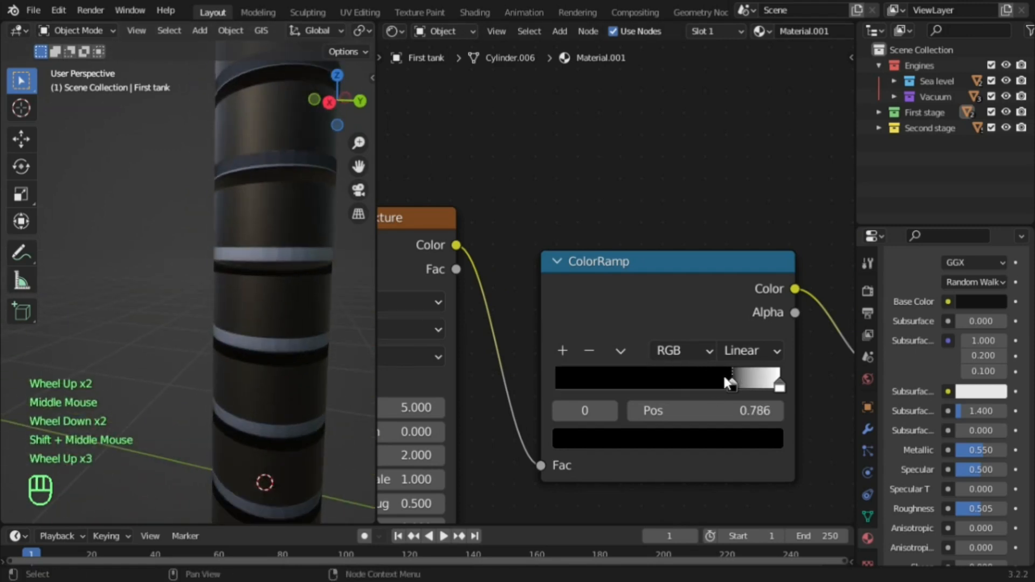
Return the ColorRamp's black stop to the start of the ramp and set the white stop to position 0.036
left_click_drag(730, 381, 551, 386)
left_click_drag(781, 385, 551, 385)
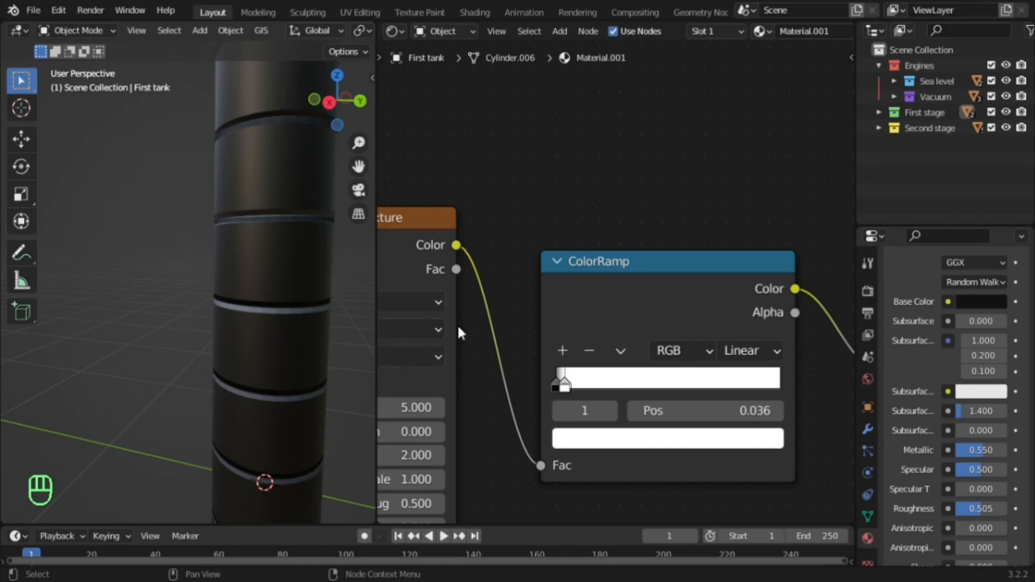
Set the Wave Texture's Scale to 4.000 and check the band spacing along the tank
scroll(457, 324, "down", 2)
middle_click_drag(457, 325, 583, 300, "shift")
scroll(584, 300, "up", 3)
left_click_drag(528, 394, 501, 394)
scroll(231, 299, "down", 5)
mouse_move(224, 231)
middle_mouse_down("shift")
mouse_move(219, 191)
mouse_move(212, 367)
mouse_move(231, 231)
middle_mouse_up("shift")
scroll(221, 364, "down", 1)
scroll(231, 230, "up", 2)
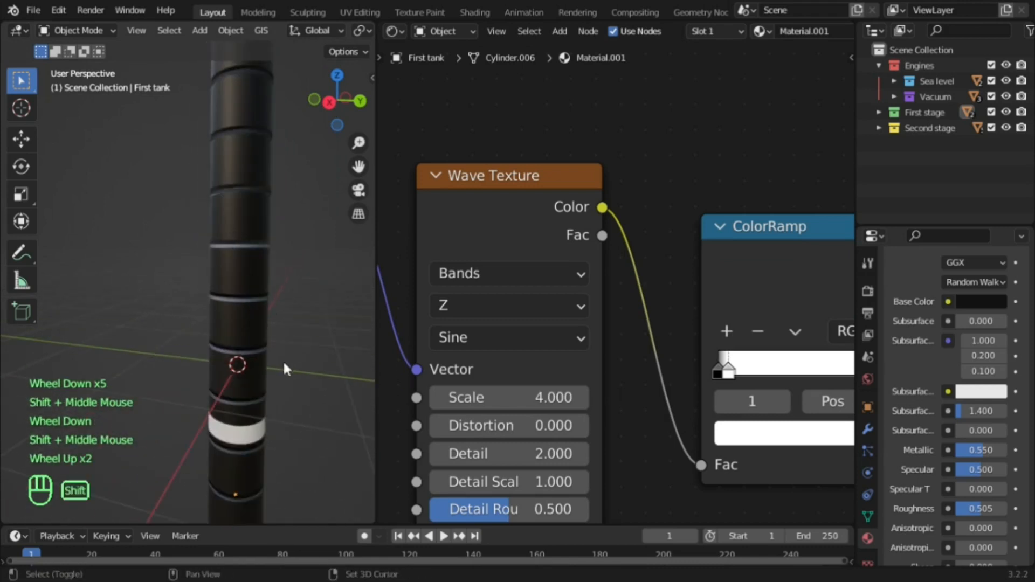
middle_click_drag(284, 369, 244, 296, "shift")
scroll(254, 267, "down", 3)
scroll(245, 296, "up", 2)
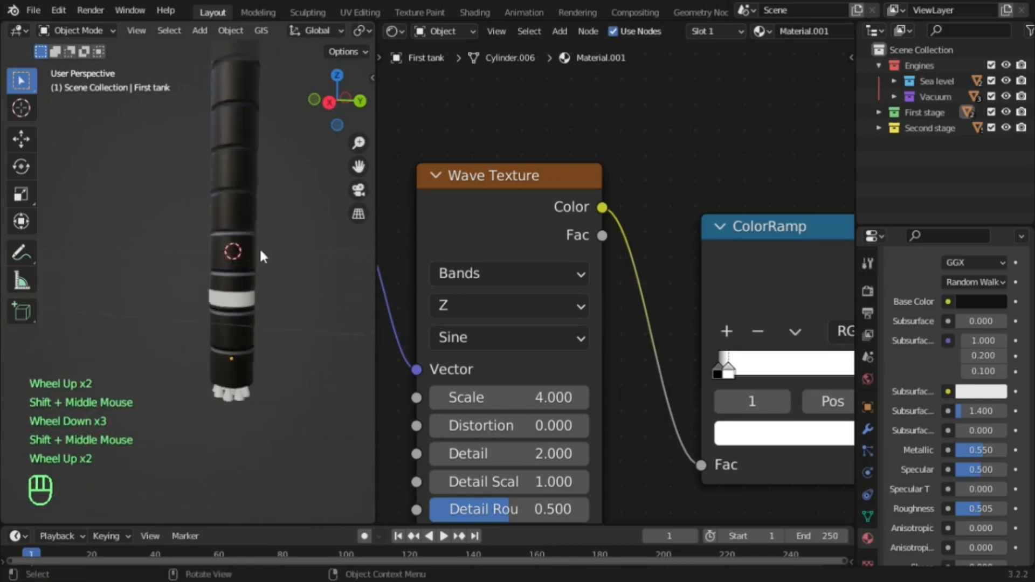
Set the Wave Texture's Phase Offset to 7.200 to shift the bands along the tank
scroll(319, 377, "up", 3)
middle_click_drag(318, 377, 297, 291, "shift")
scroll(442, 389, "up", 1)
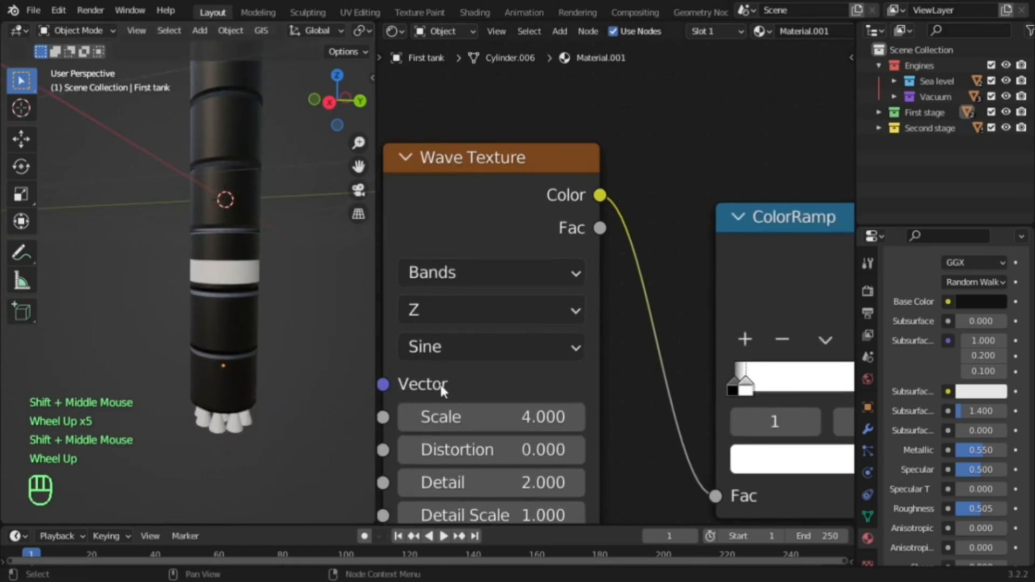
scroll(448, 387, "down", 2)
scroll(464, 399, "up", 3)
middle_click_drag(448, 387, 497, 348, "shift")
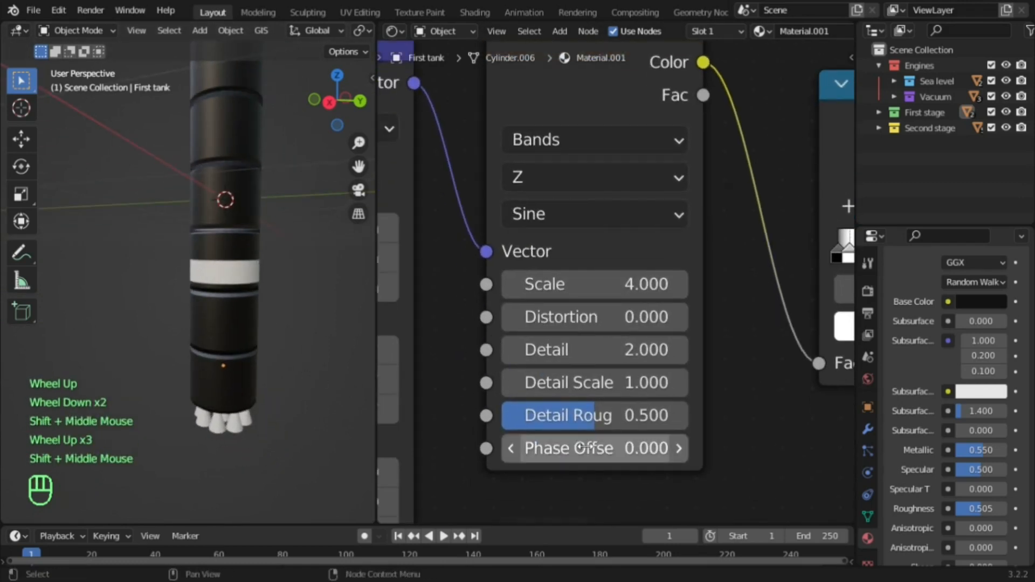
left_click_drag(585, 448, 673, 448)
scroll(258, 257, "down", 3)
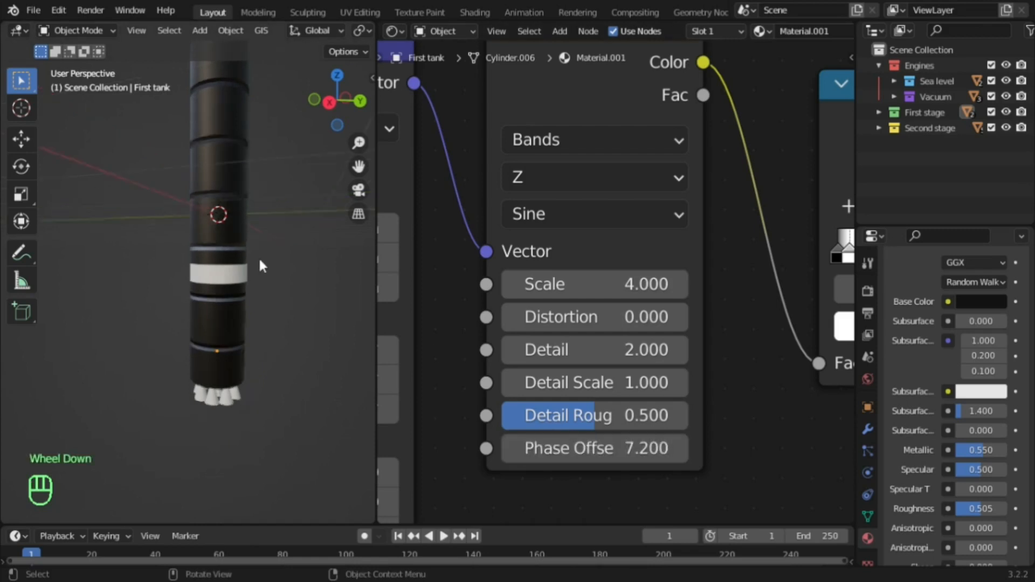
Adjust the Wave Texture's Phase Offset to 7.900 and check the band placement around the white ring
middle_click_drag(214, 144, 302, 366, "shift")
scroll(236, 361, "up", 3)
left_click_drag(589, 435, 510, 426)
scroll(247, 381, "down", 2)
middle_click_drag(246, 381, 230, 338, "shift")
scroll(238, 153, "up", 3)
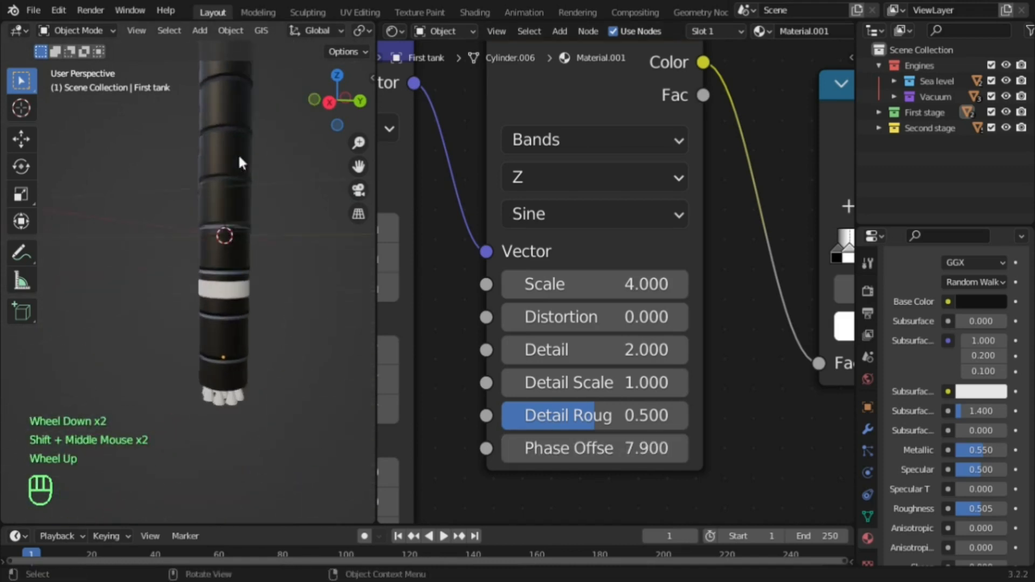
Try a Wave Texture Scale of 23.900 together with a Mapping Z scale of -17.700
scroll(520, 381, "down", 3)
middle_click_drag(529, 405, 640, 398, "shift")
scroll(599, 393, "up", 2)
scroll(671, 380, "up", 1)
mouse_move(714, 344)
left_mouse_down()
mouse_move(755, 344)
mouse_move(718, 346)
left_mouse_up()
left_click_drag(718, 265, 912, 266)
left_click_drag(483, 466, 648, 467)
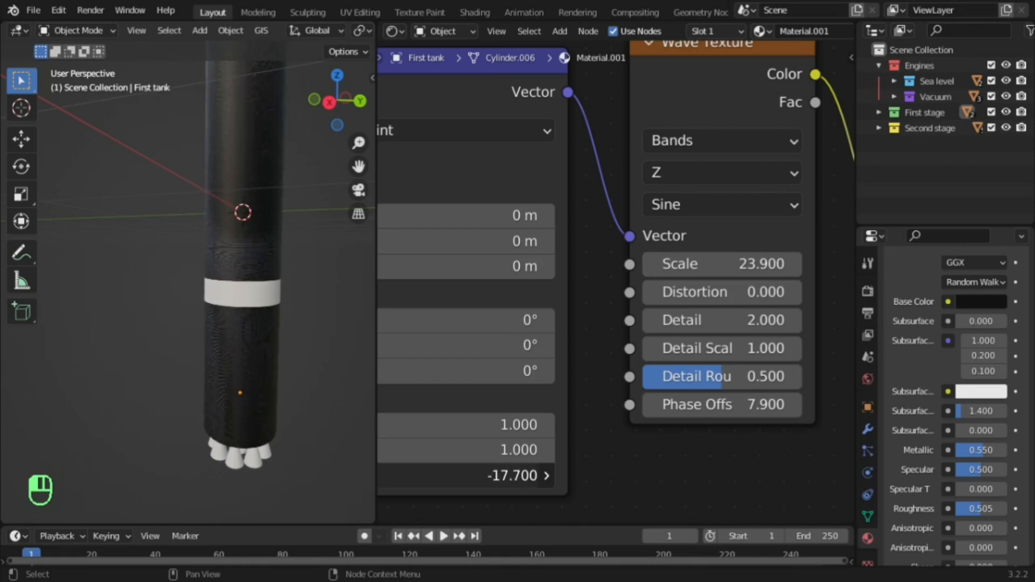
right_click(648, 466)
Set the Wave Texture's Scale to -2.700
left_click_drag(766, 266, 548, 266)
mouse_move(549, 470)
left_mouse_down()
mouse_move(585, 469)
mouse_move(549, 469)
left_mouse_up()
left_click_drag(684, 264, 718, 264)
Move the ColorRamp's white stop closer to the black stop to narrow the grooves on the tank
middle_click_drag(717, 264, 585, 302, "shift")
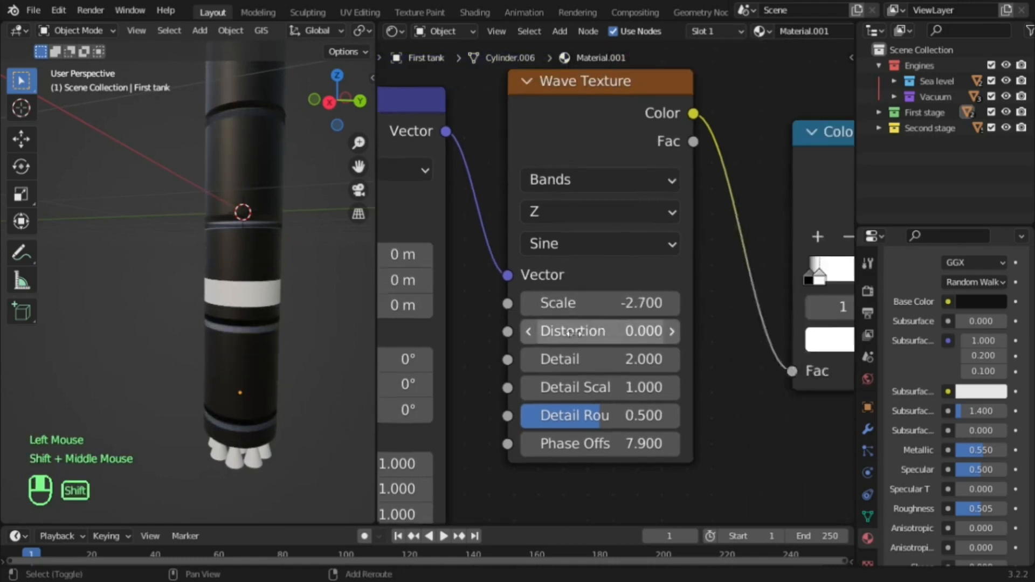
middle_click_drag(770, 303, 574, 342, "shift")
scroll(656, 320, "up", 5)
left_click(638, 338)
mouse_move(638, 338)
left_mouse_down()
mouse_move(614, 335)
mouse_move(627, 337)
left_mouse_up()
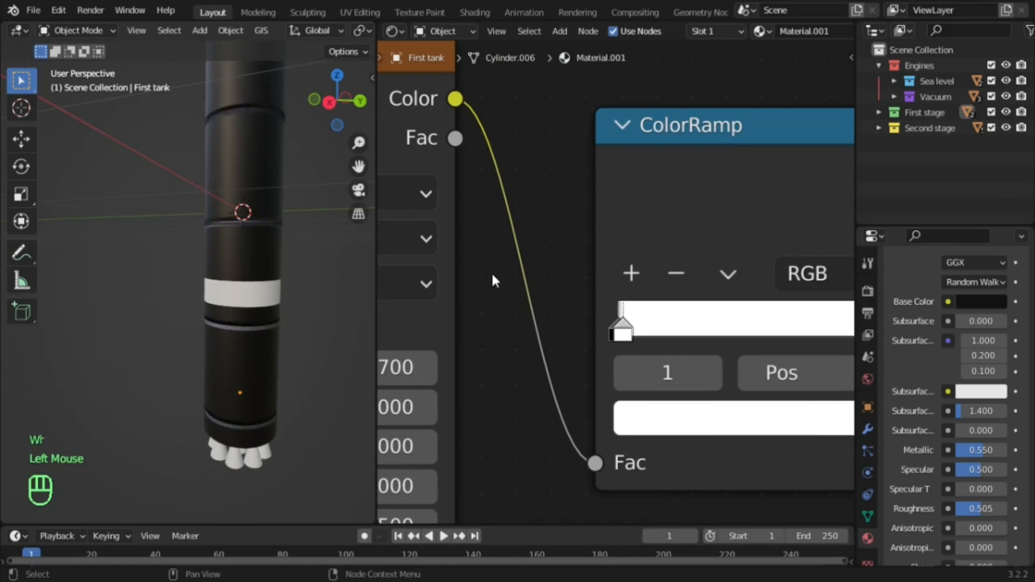
Examine the narrowed grooves on the lower tank up close and from another side
scroll(495, 280, "up", 3)
middle_click_drag(496, 281, 736, 302, "shift")
scroll(293, 232, "up", 4)
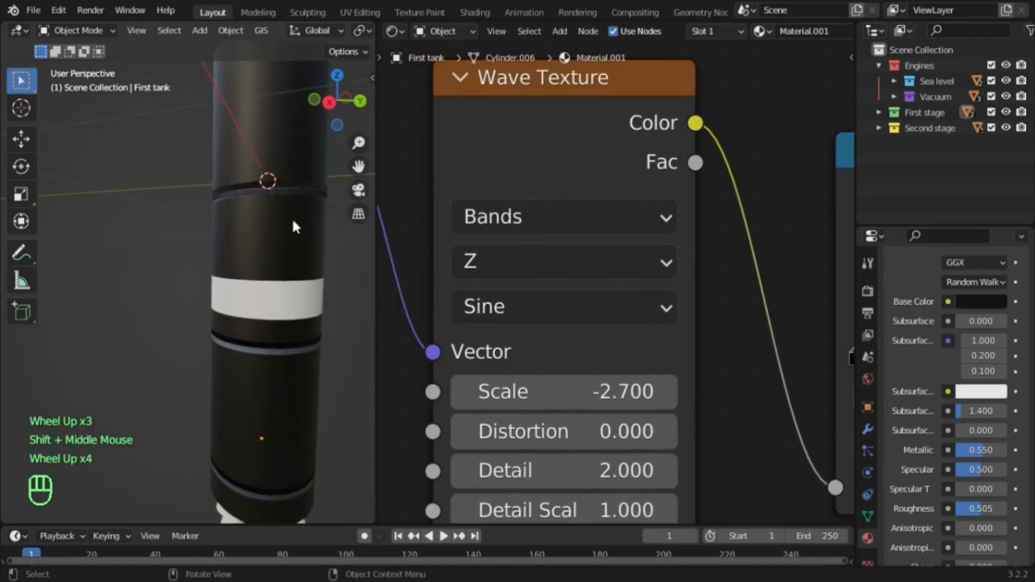
scroll(292, 221, "up", 2)
middle_click_drag(292, 221, 209, 216, "shift")
scroll(166, 300, "down", 4)
middle_click_drag(166, 300, 21, 267)
scroll(23, 287, "down", 2)
scroll(84, 235, "up", 4)
middle_click_drag(244, 228, 30, 287, "shift")
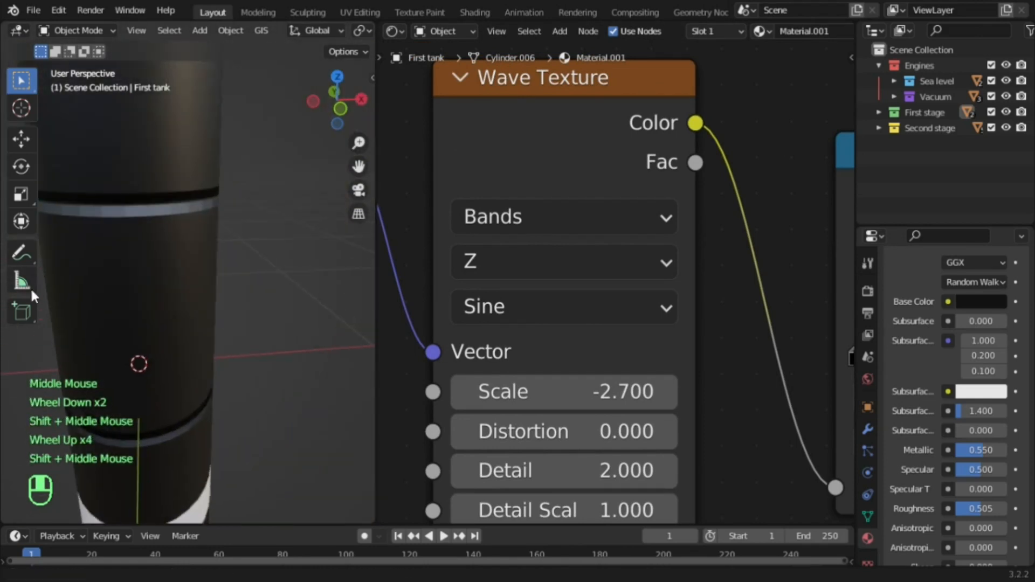
scroll(95, 264, "up", 1)
middle_click_drag(95, 264, 230, 271, "shift")
scroll(229, 271, "up", 1)
Select the first stage tank in the viewport
right_click(234, 259)
left_click(236, 262)
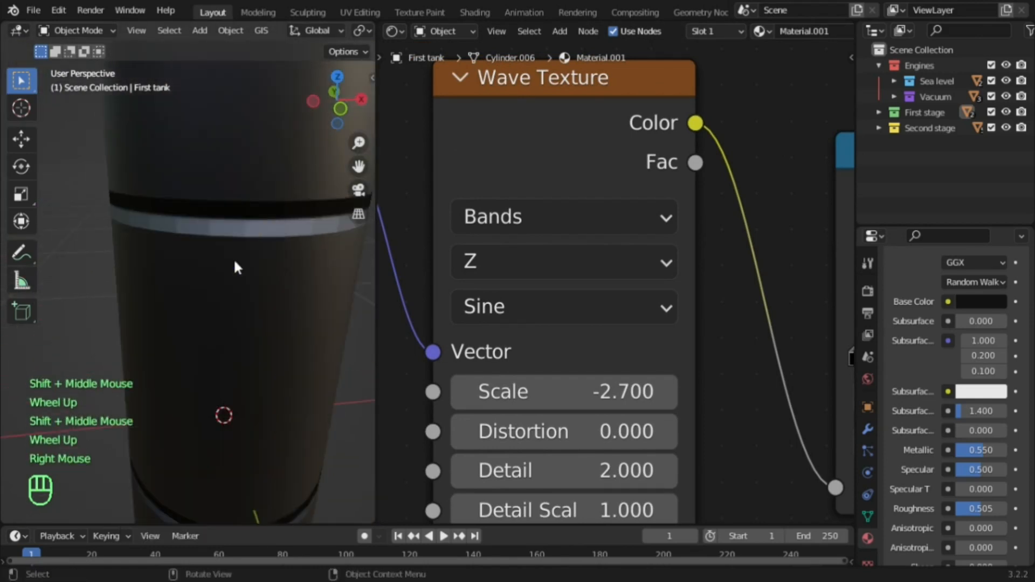
left_click(234, 258)
right_click(295, 275)
Nudge the ColorRamp's white stop slightly further toward the start of the ramp to thin the grooves again
scroll(682, 377, "down", 2)
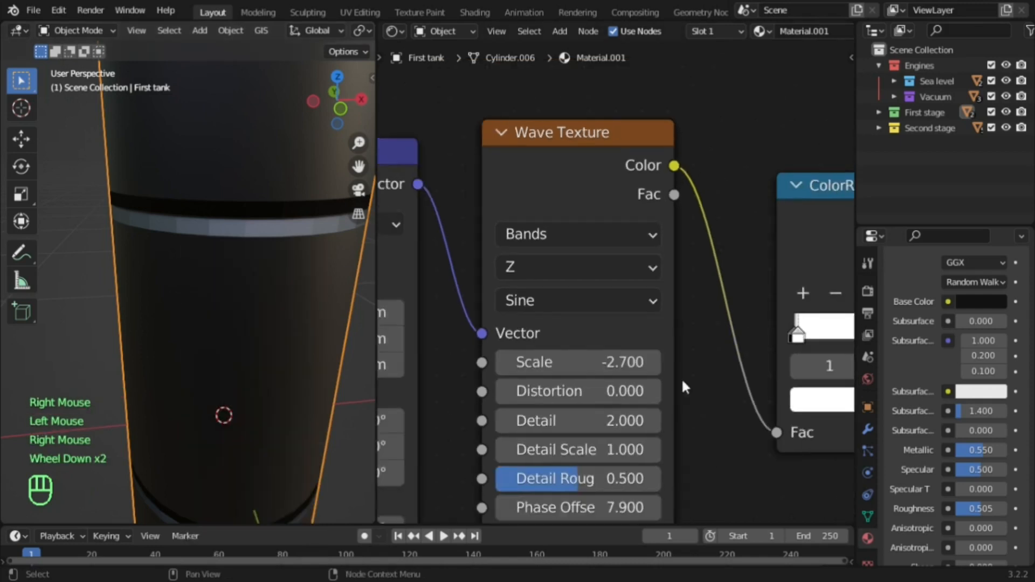
scroll(681, 378, "down", 2)
middle_click_drag(681, 377, 663, 363, "shift")
scroll(678, 348, "up", 3)
left_click_drag(692, 350, 688, 356)
Inspect the thinned groove rings along the whole tank from several angles and distances
middle_click_drag(567, 317, 706, 251, "shift")
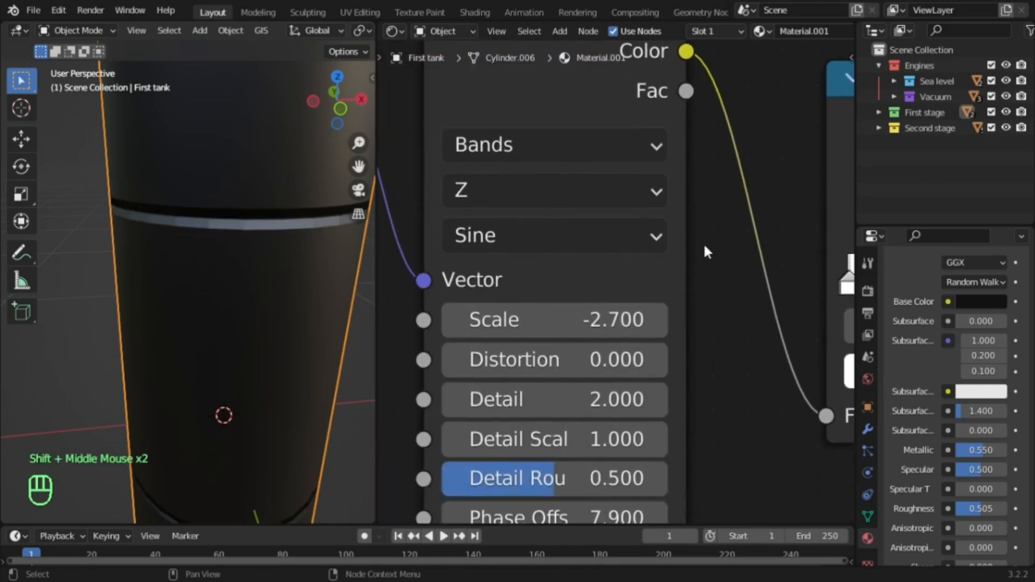
scroll(707, 251, "down", 3)
scroll(291, 248, "down", 5)
middle_click_drag(283, 250, 267, 186)
scroll(265, 196, "up", 3)
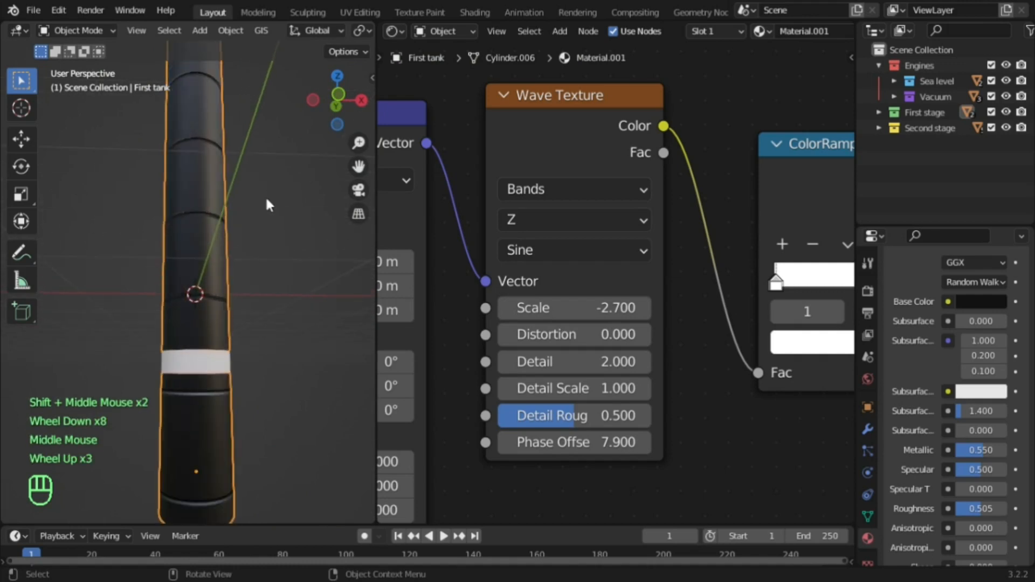
scroll(493, 356, "up", 1)
middle_click_drag(257, 289, 214, 233)
scroll(221, 359, "up", 2)
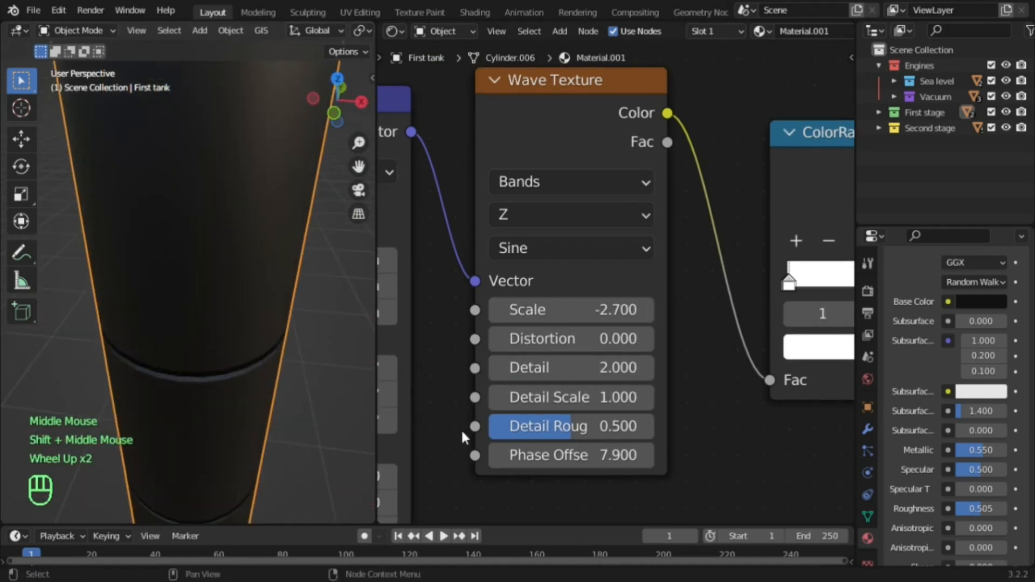
middle_click_drag(243, 304, 229, 264)
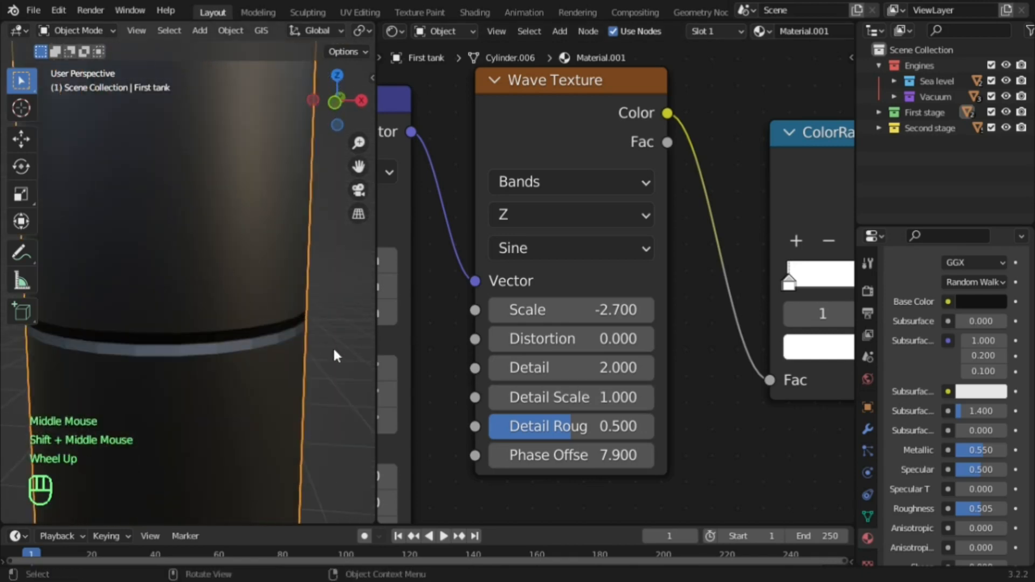